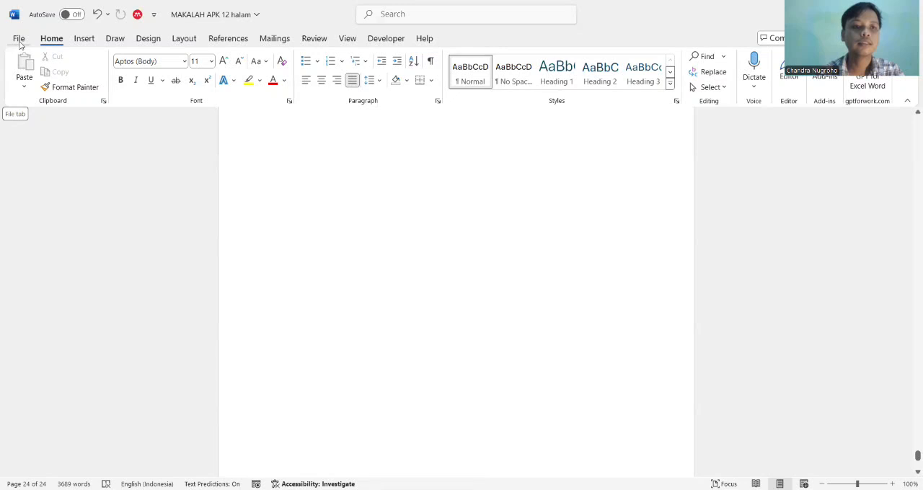
Examine the start page, new-document templates, file-opening locations and Office Add-ins store, and leave the store without adding anything
right_click(20, 43)
click(19, 41)
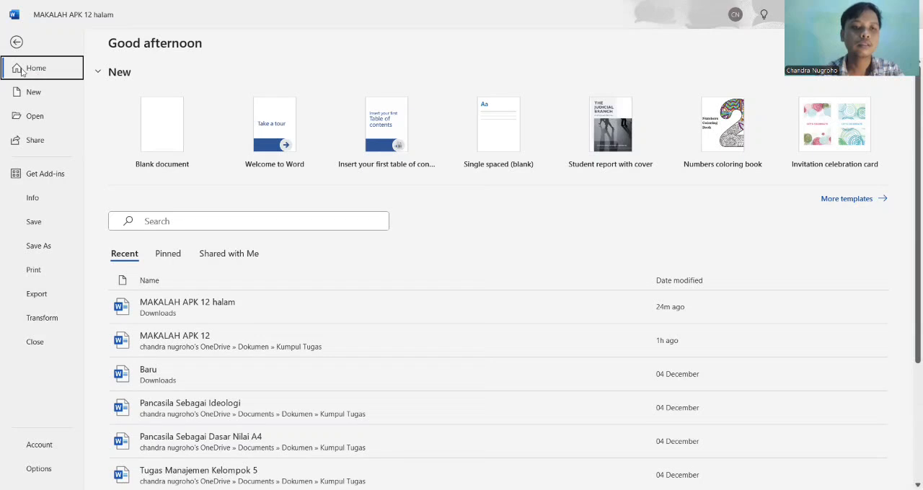
click(33, 87)
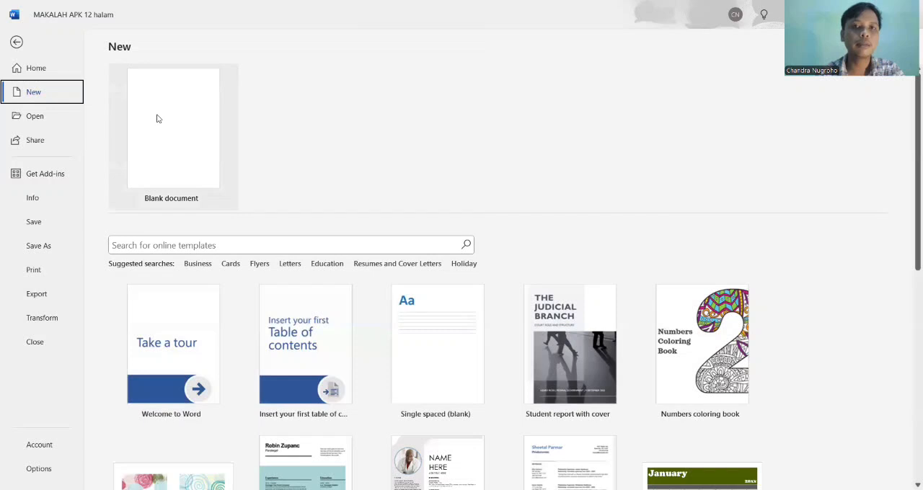
click(35, 117)
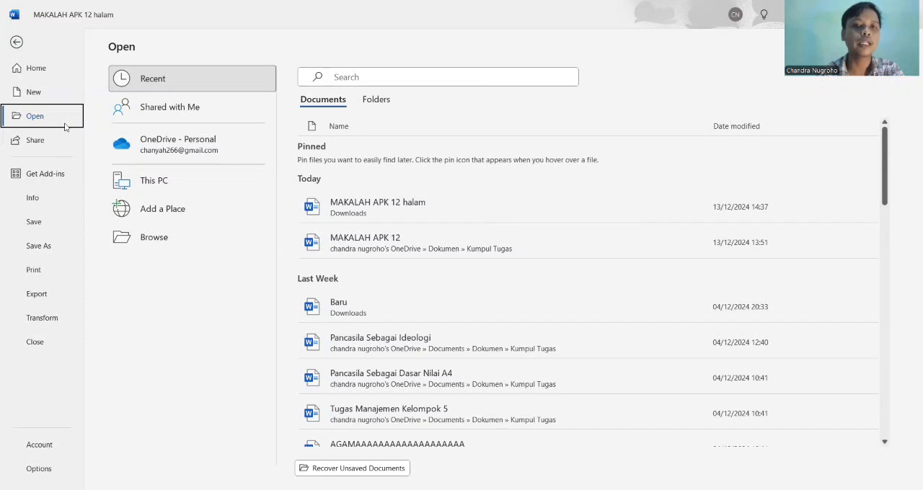
click(40, 179)
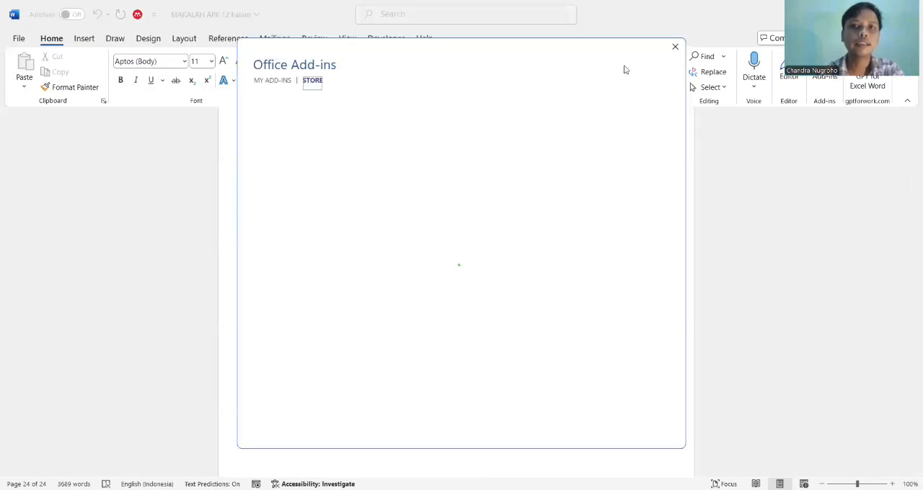
click(674, 47)
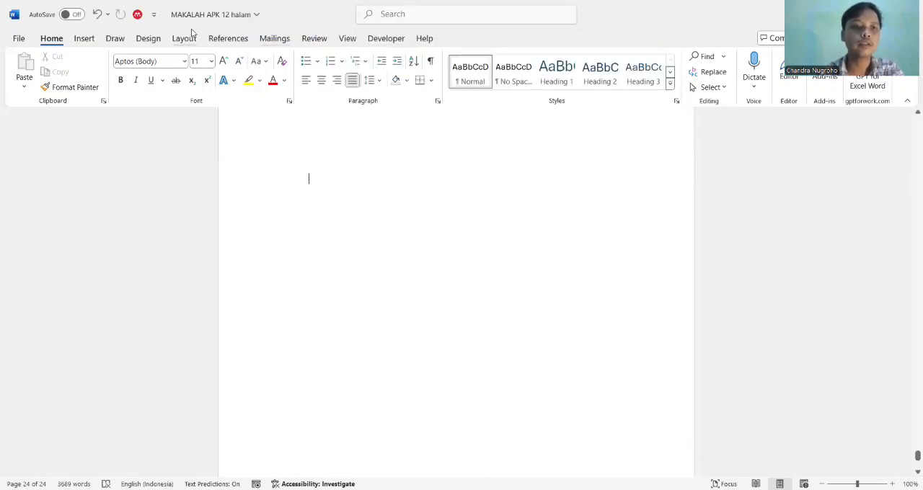
Examine the Save As, Print and Export options, and cancel closing the document at the save prompt
click(19, 38)
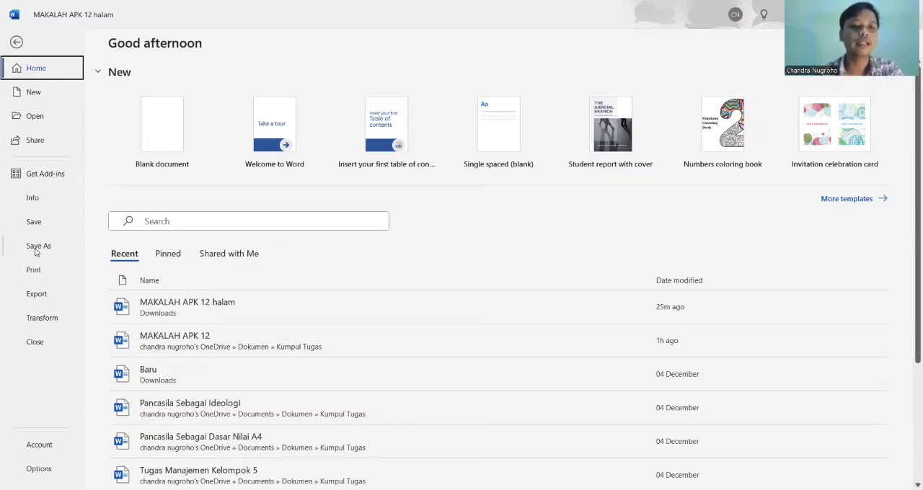
click(45, 246)
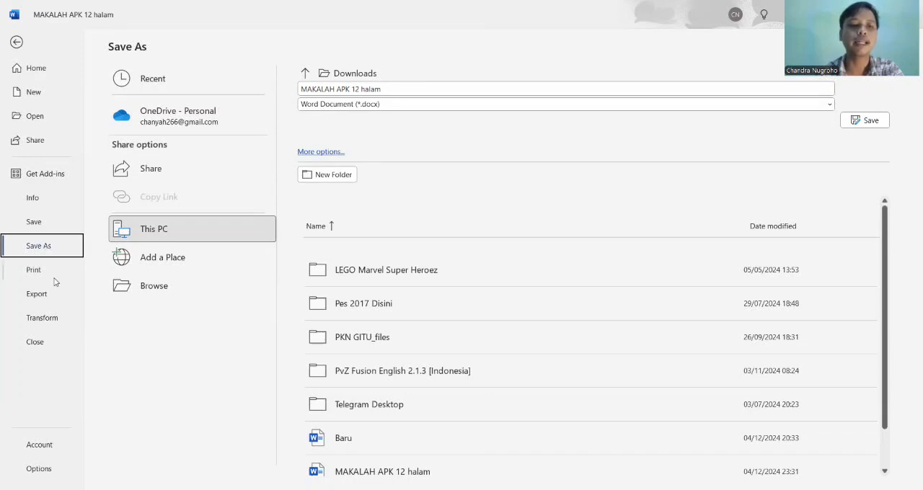
click(43, 272)
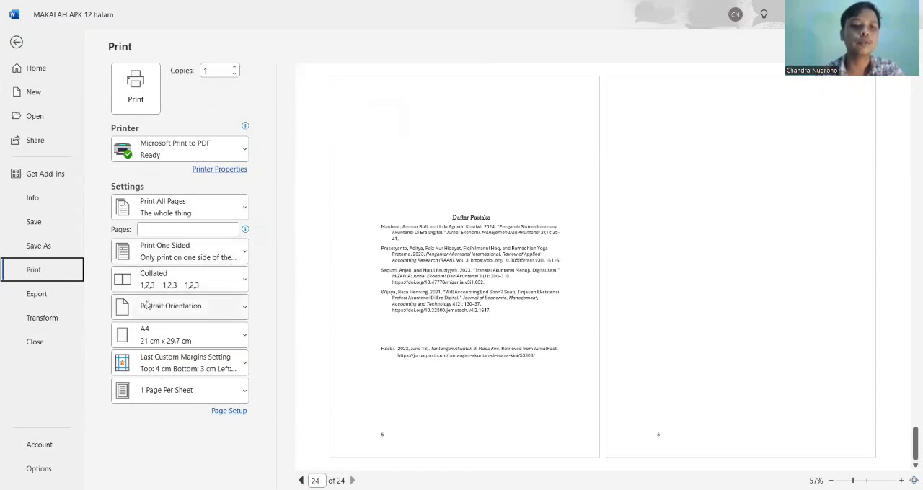
click(34, 296)
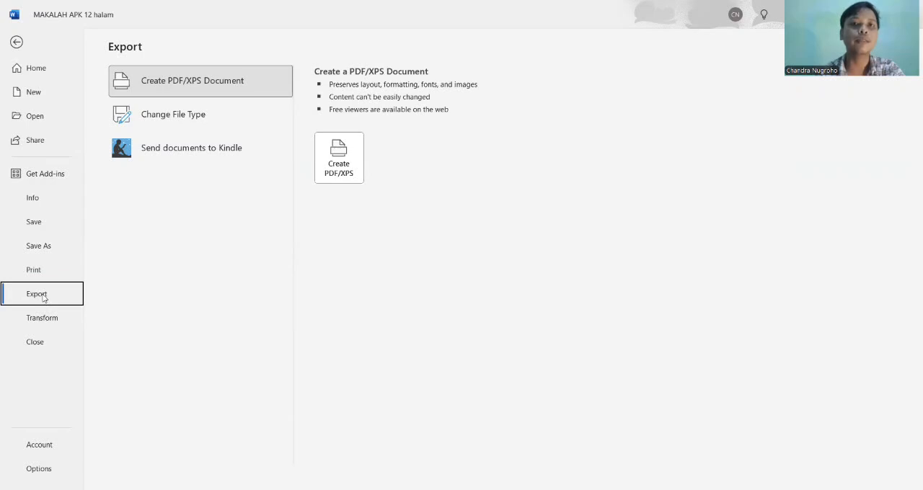
click(45, 346)
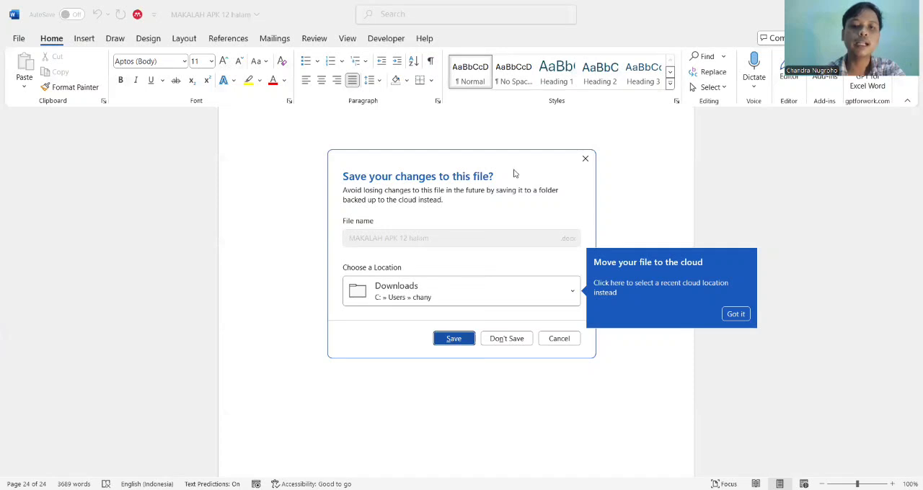
click(586, 161)
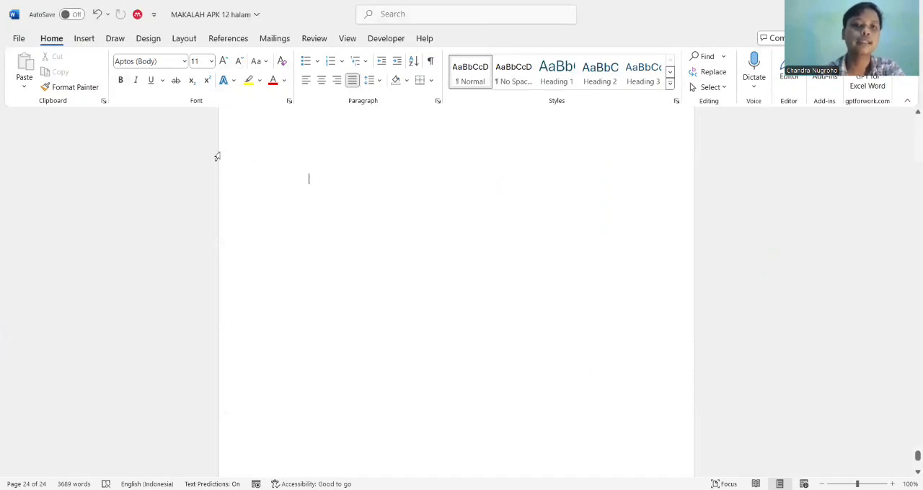
click(19, 40)
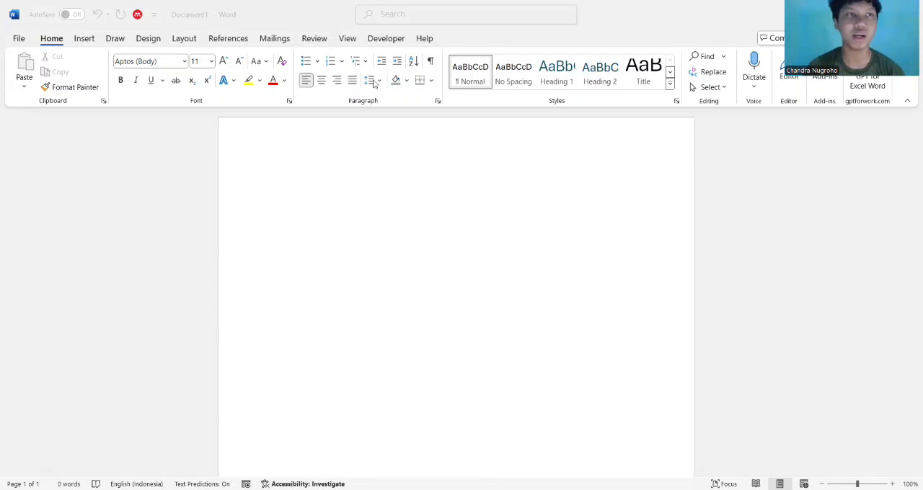
Enter a person's name on the first line of the blank document and paste a copy of it beside the original
click(190, 174)
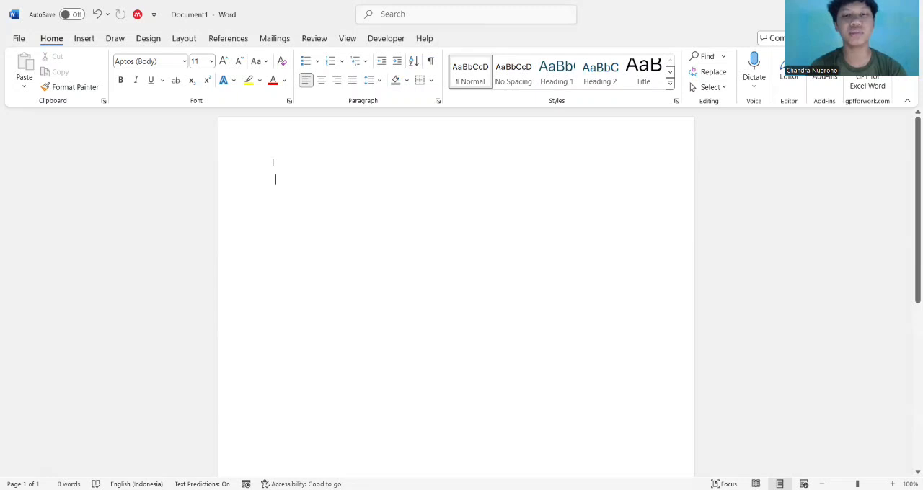
text(Pak Juli)
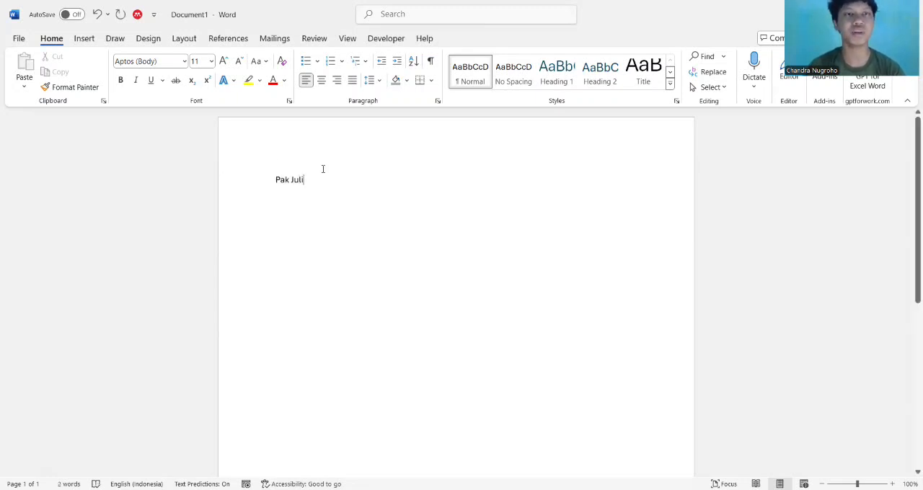
drag(322, 174, 194, 169)
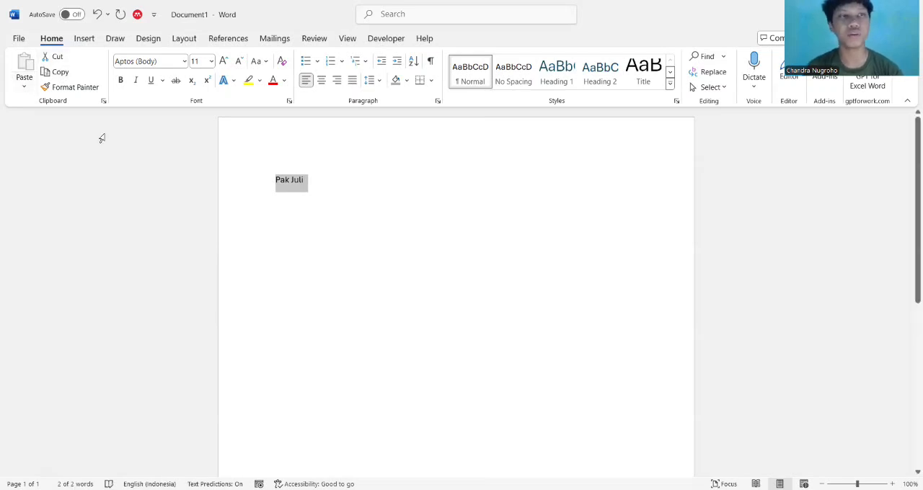
click(57, 73)
click(328, 185)
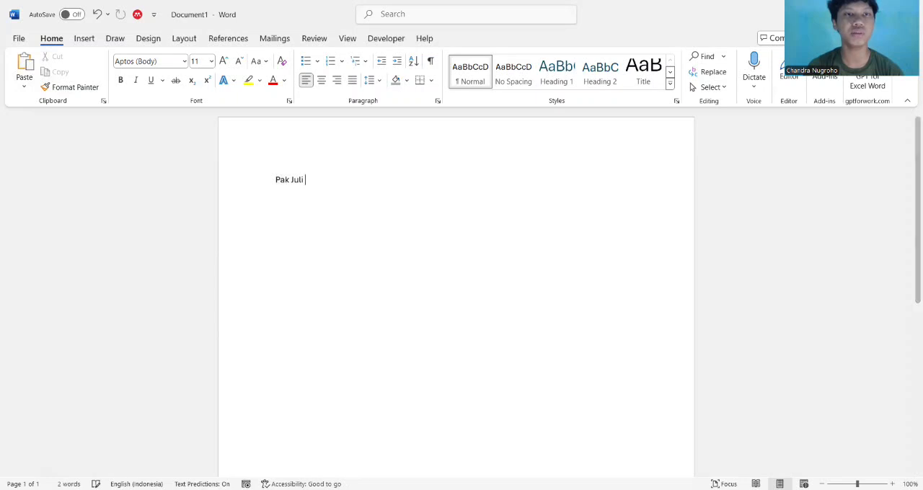
click(20, 70)
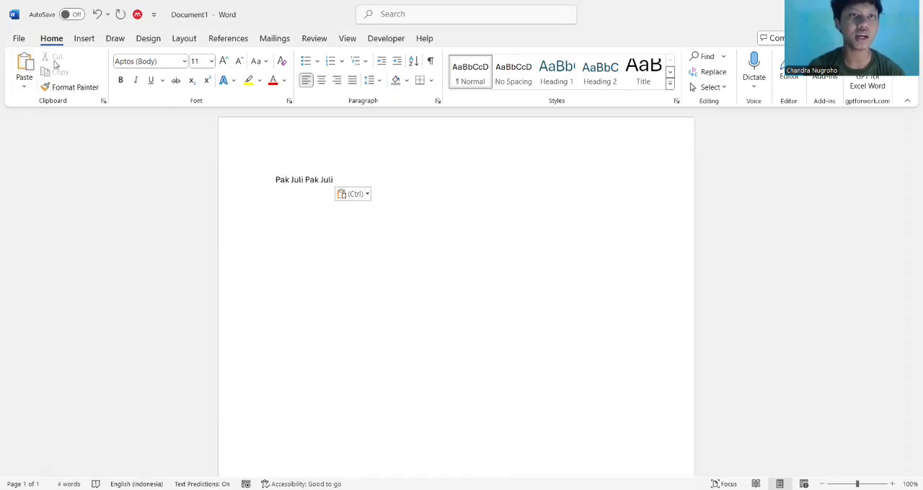
Cut the second copy of the name and paste it on the line below the first
drag(306, 182, 333, 181)
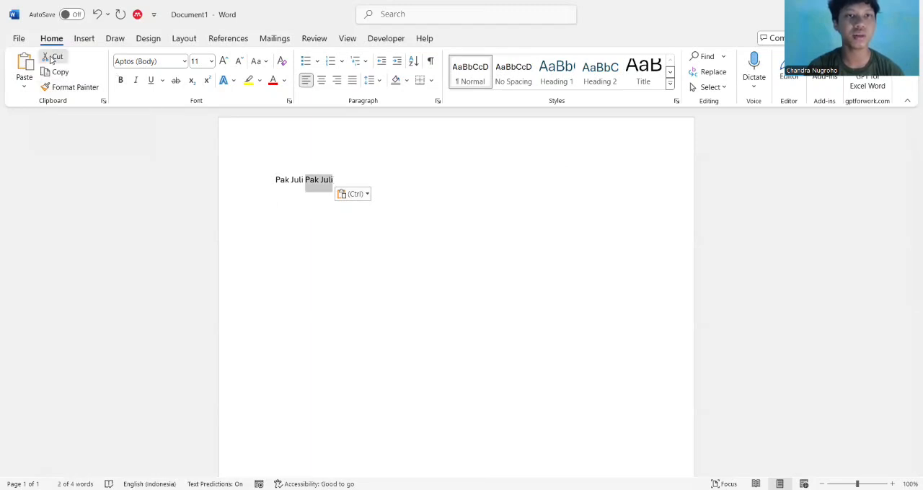
click(52, 58)
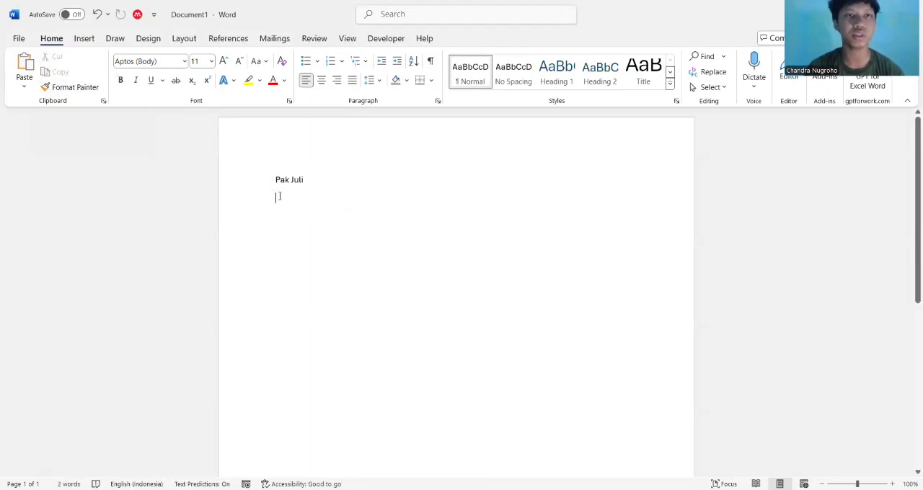
click(25, 56)
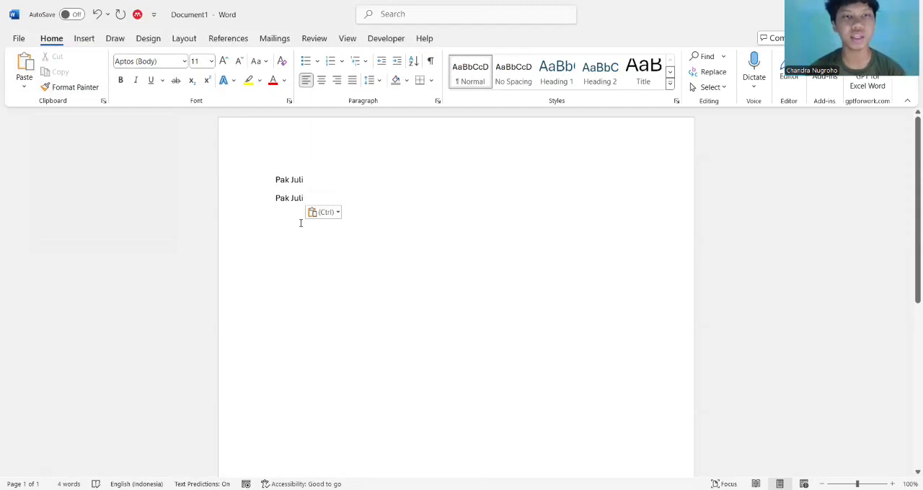
Indent the first name line and copy its formatting to the second line with Format Painter
key(Tab)
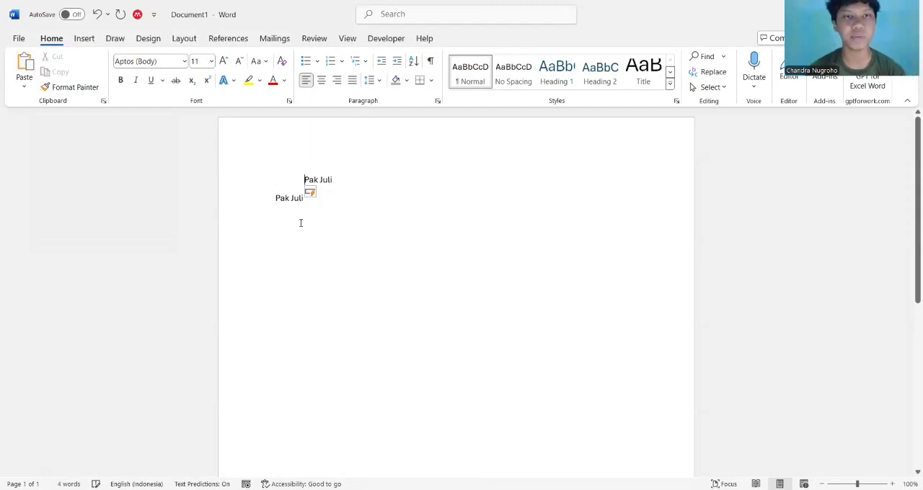
click(72, 90)
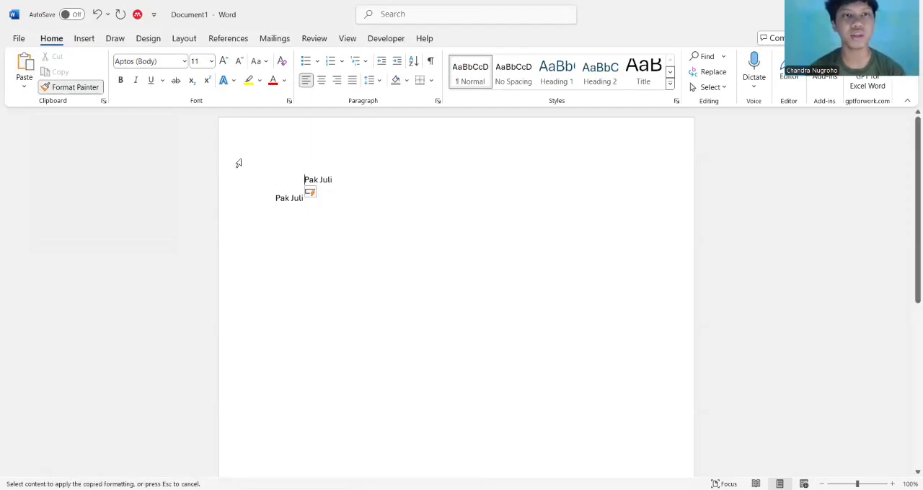
click(275, 198)
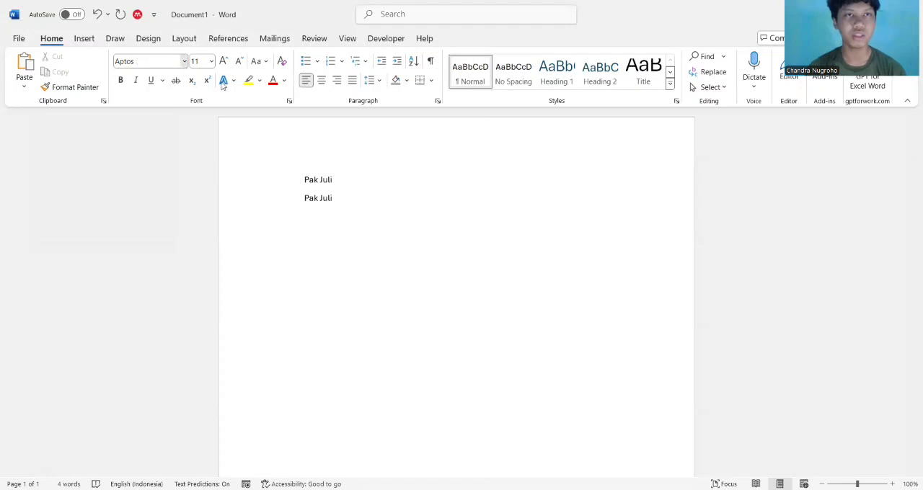
Set the name on the first line to Times New Roman, size 14
click(185, 62)
click(342, 181)
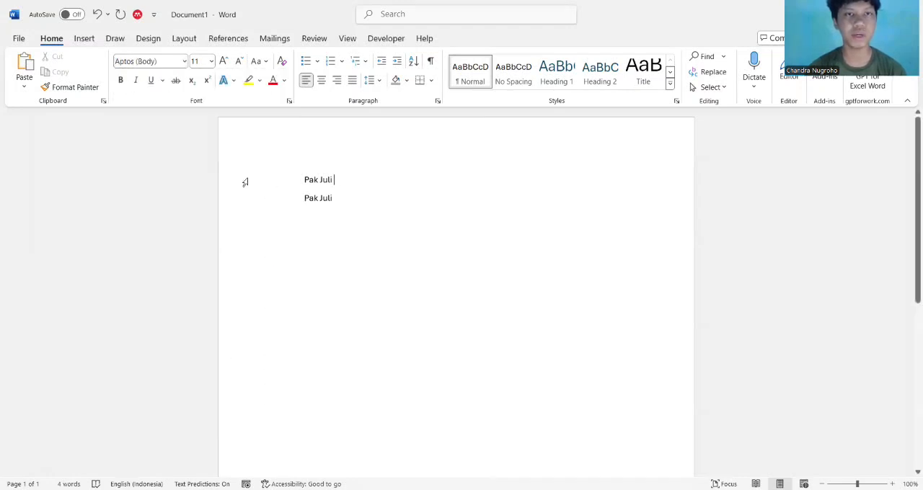
drag(339, 180, 294, 179)
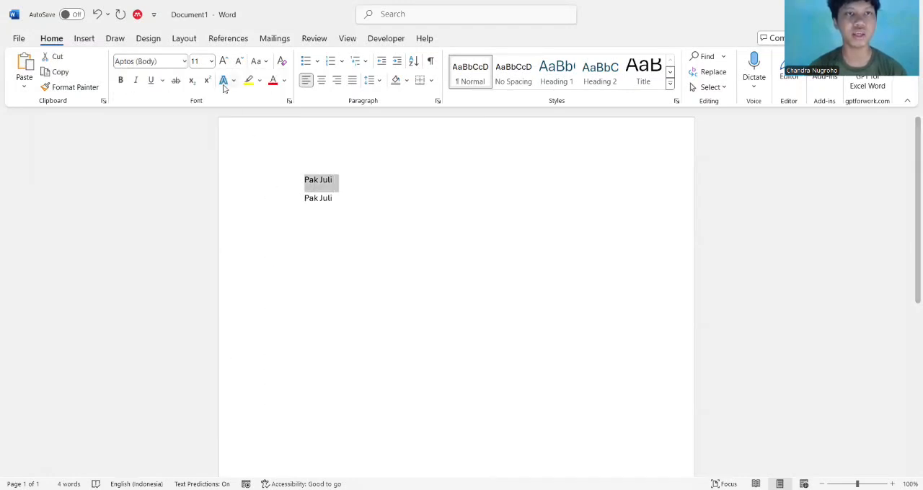
click(185, 61)
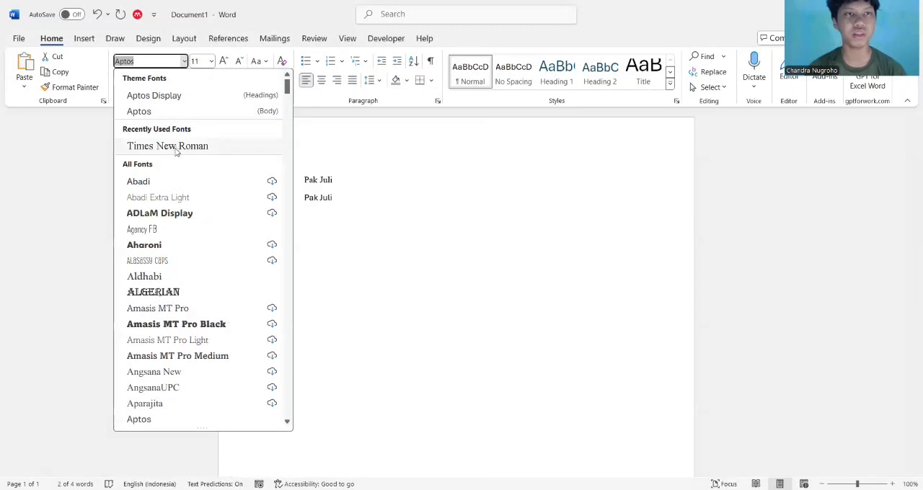
click(166, 147)
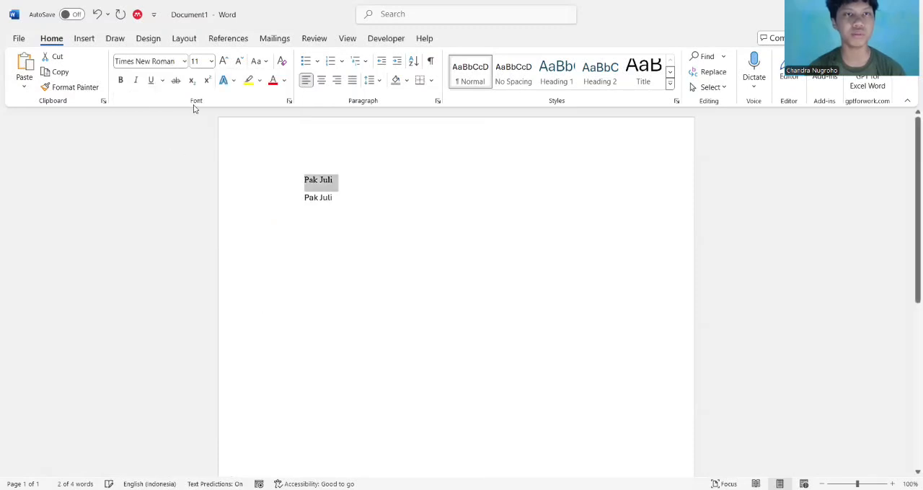
click(212, 61)
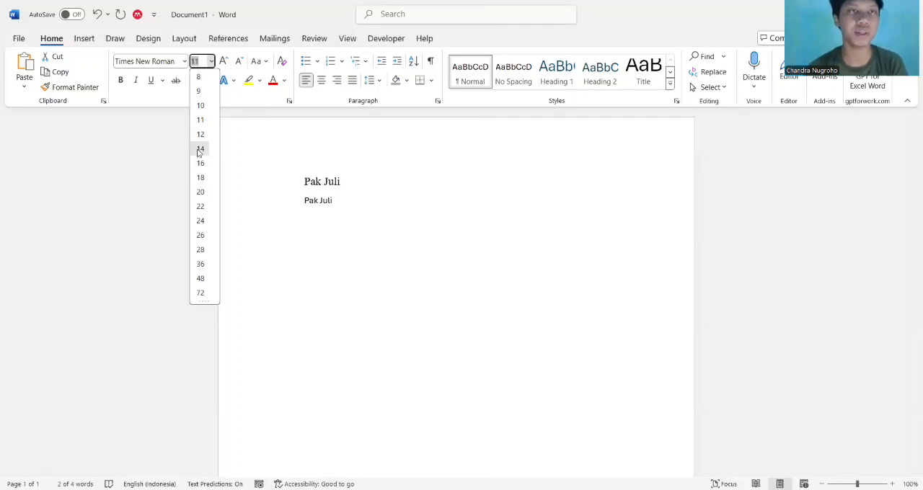
click(199, 150)
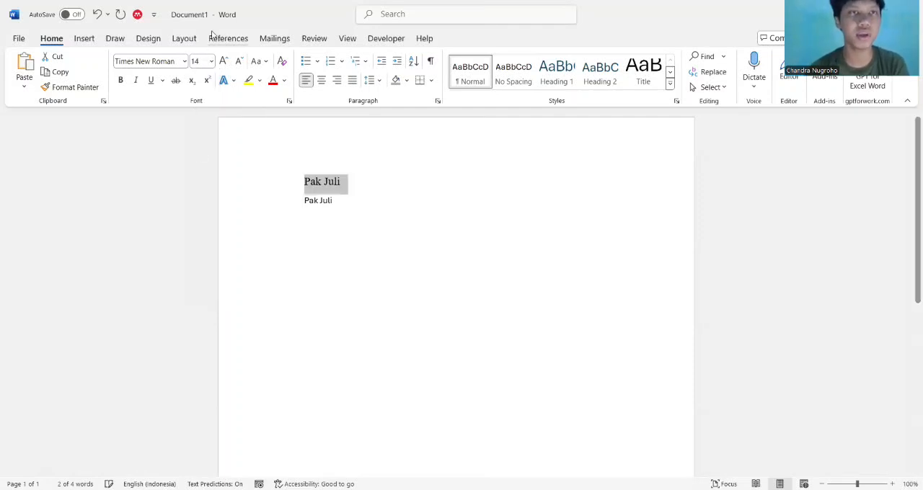
Make the name on the first line bold, italic and underlined
click(121, 82)
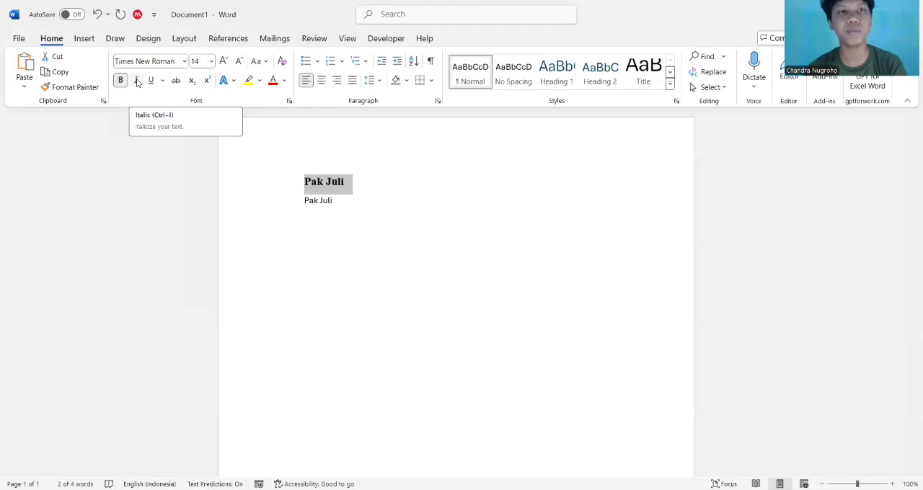
click(137, 81)
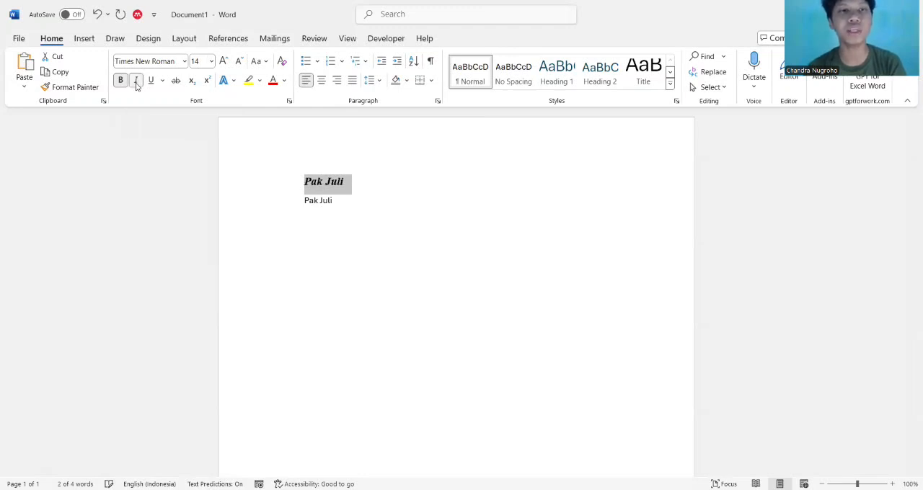
click(351, 183)
drag(351, 183, 300, 181)
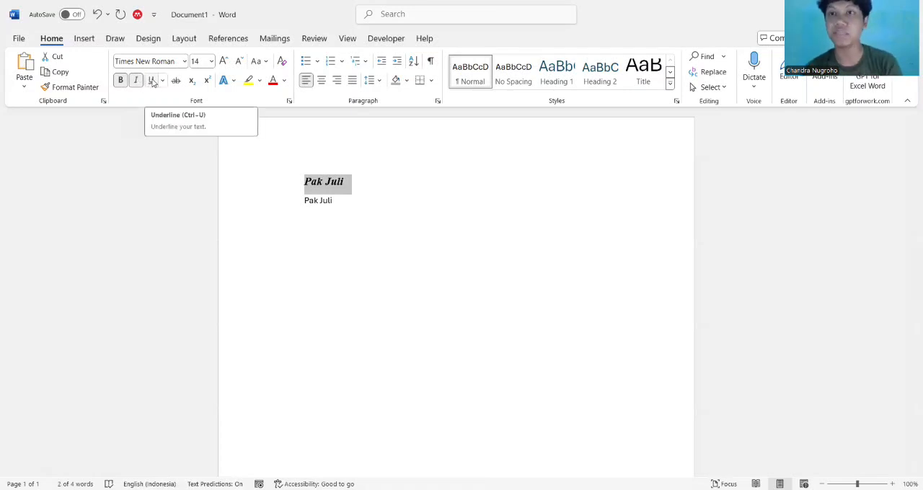
click(152, 81)
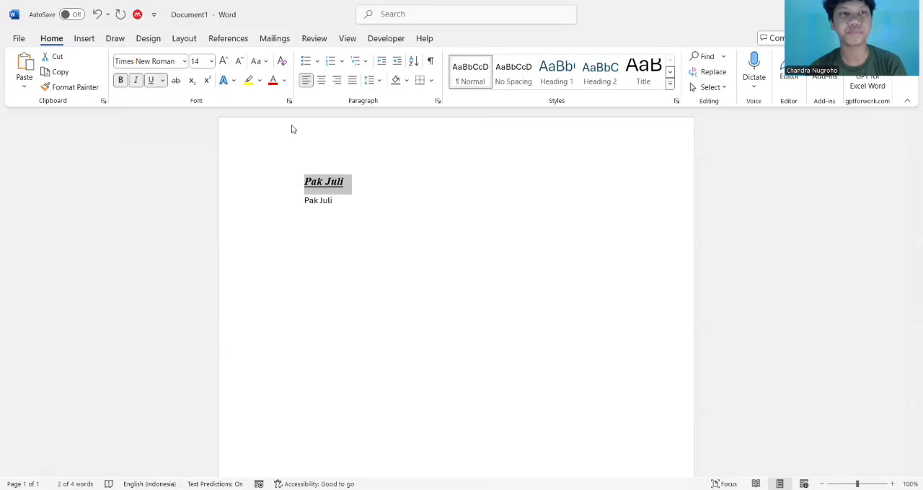
Move the formatted name from the first line to the start of the second line, before the plain name
drag(350, 172, 303, 181)
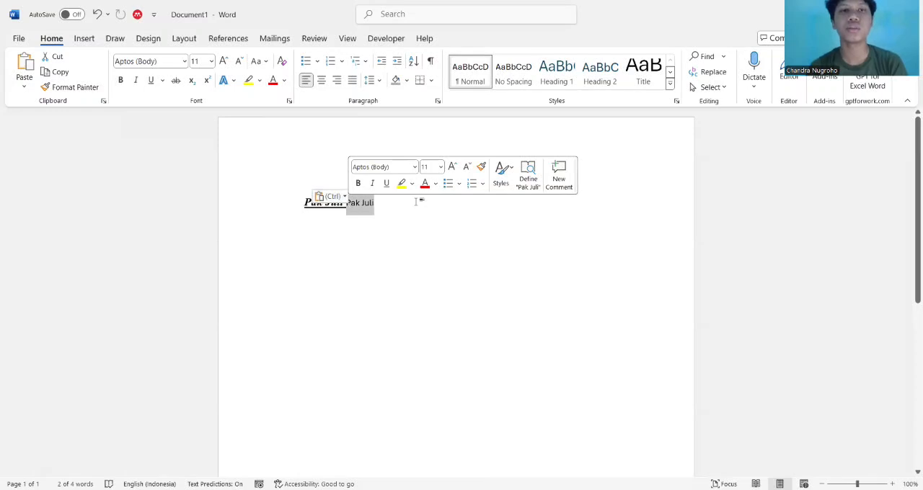
click(349, 207)
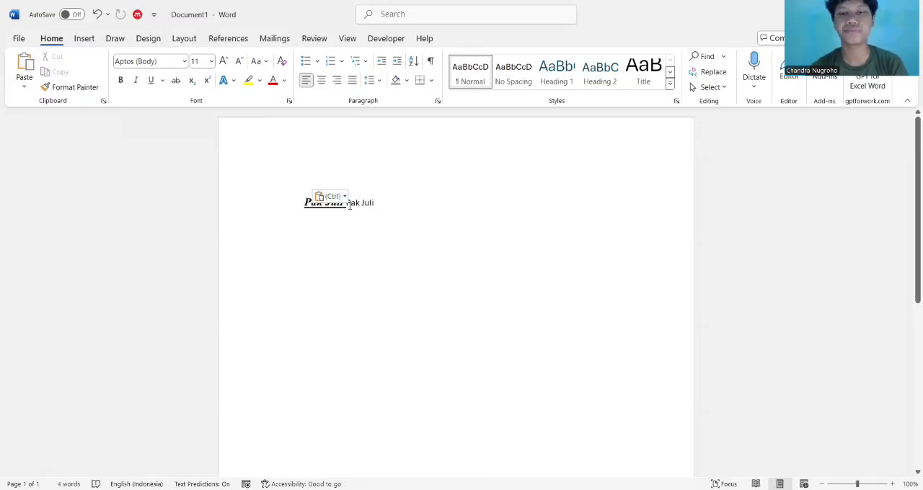
Move the plain name onto its own second line and strike through the formatted name on the first line
key(Return)
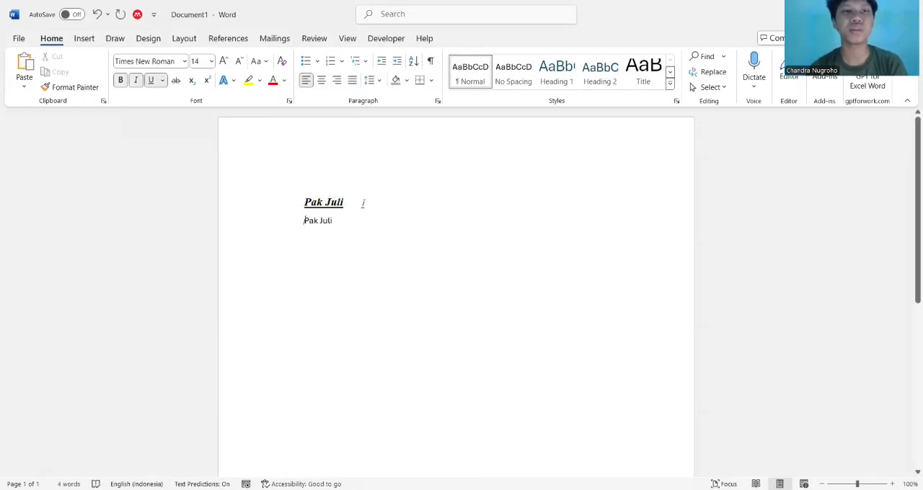
drag(364, 205, 287, 207)
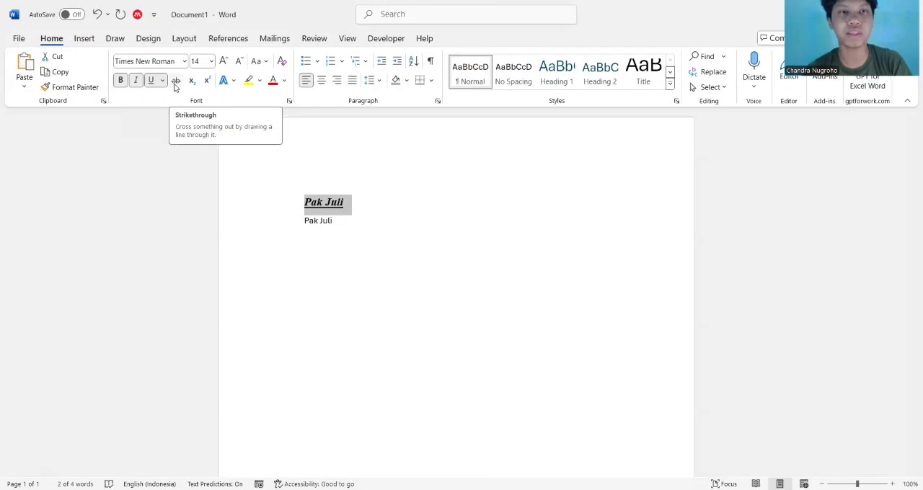
click(175, 81)
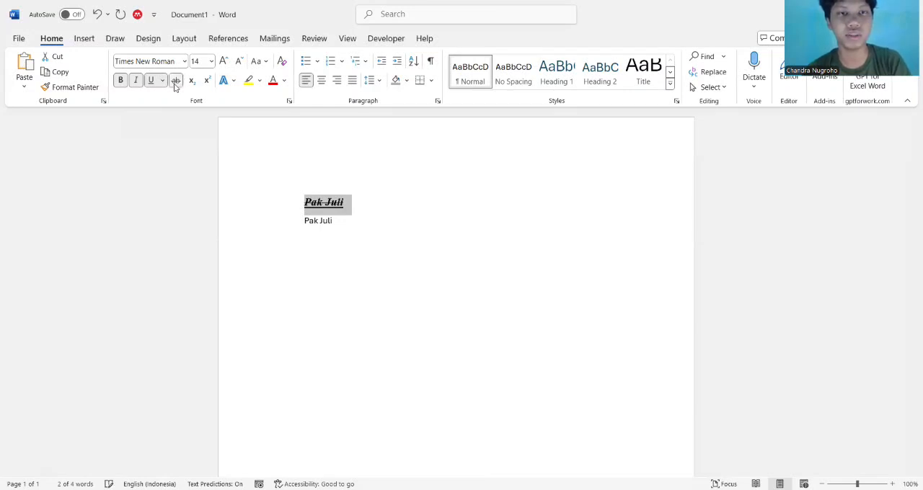
click(478, 238)
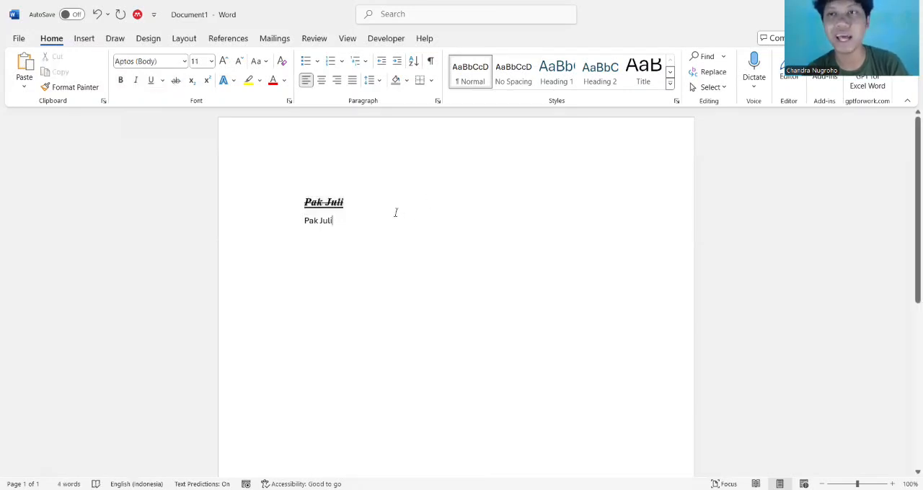
Apply subscript to the formatted name on the first line and replace it with superscript
drag(350, 196, 287, 196)
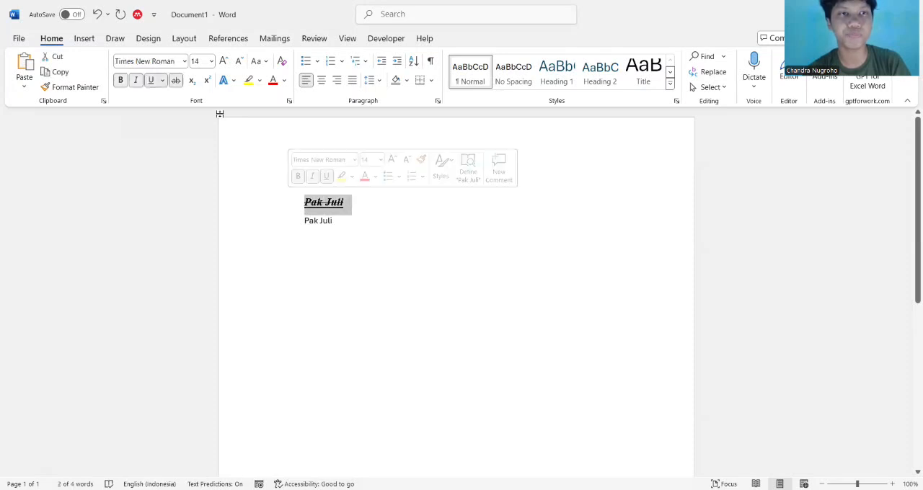
click(192, 82)
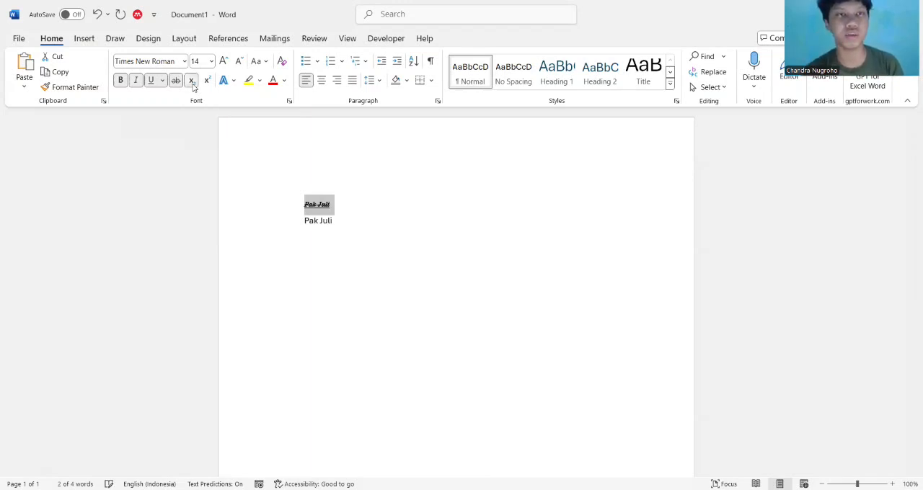
click(207, 82)
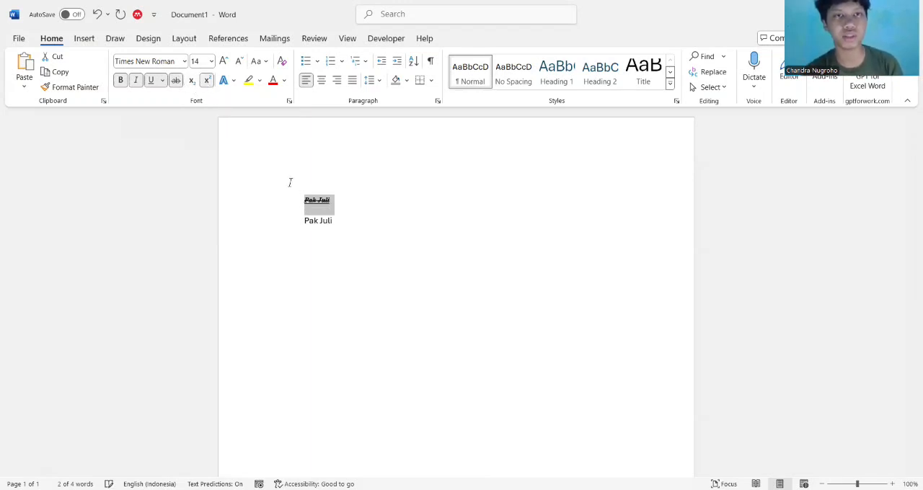
click(292, 208)
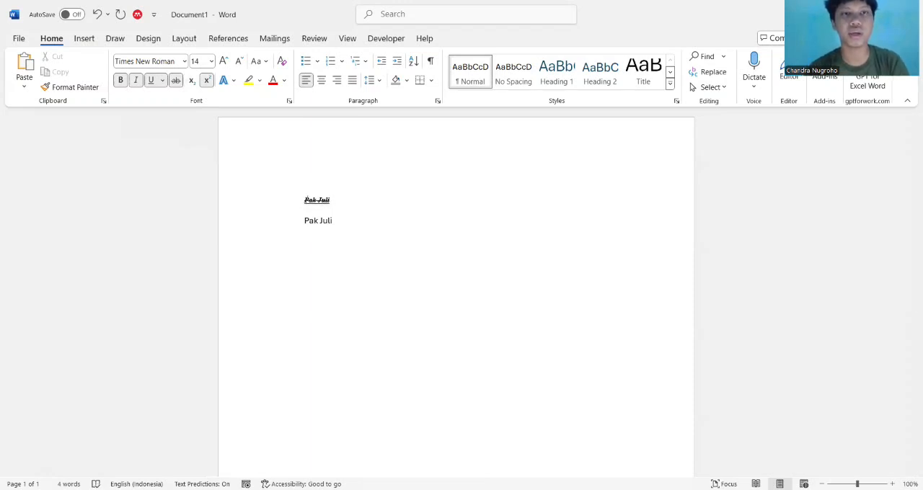
Add the name again in lowercase superscript directly after the plain name on the second line
click(333, 225)
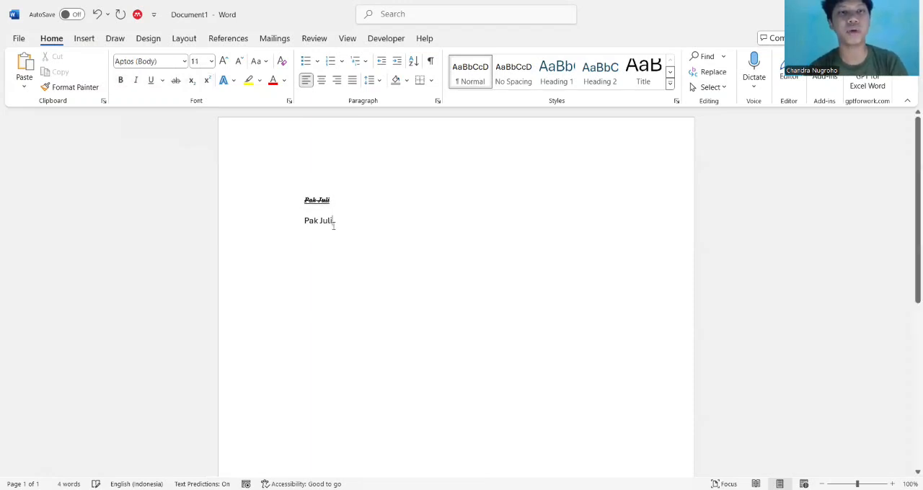
click(207, 80)
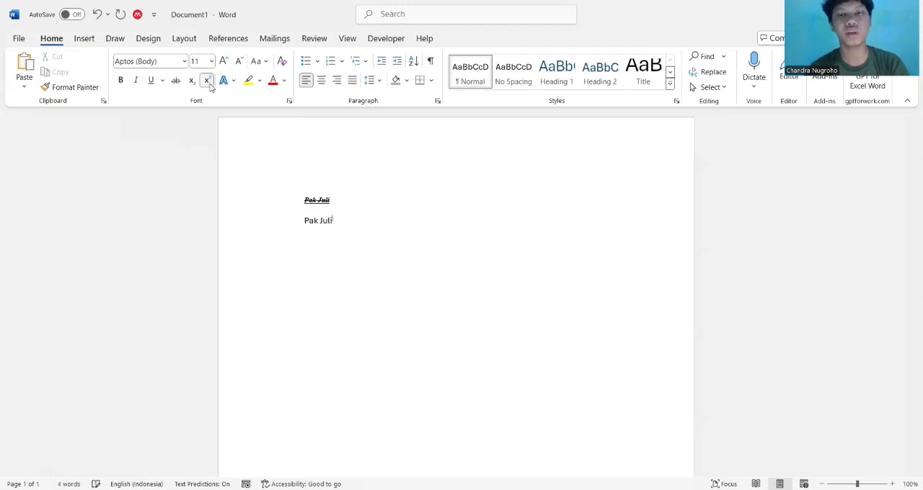
text(Pa)
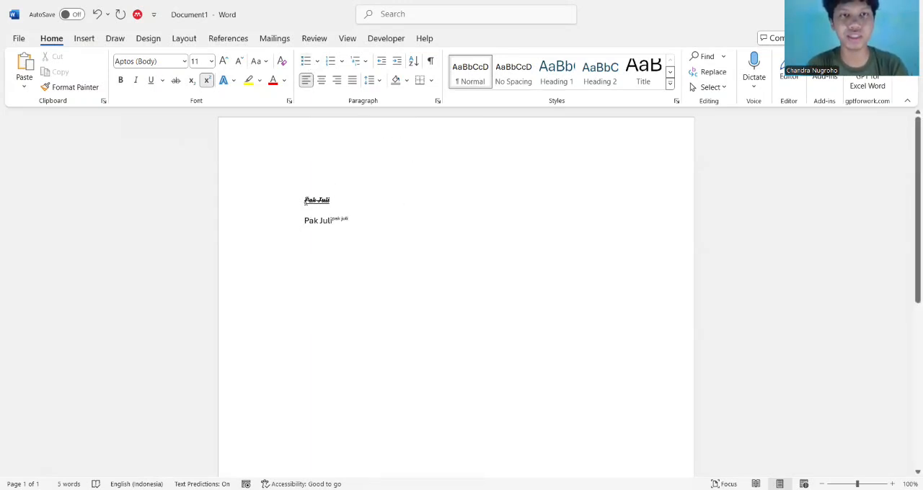
Format both name lines as a bulleted list and convert it to a left-aligned numbered list
drag(333, 207, 362, 222)
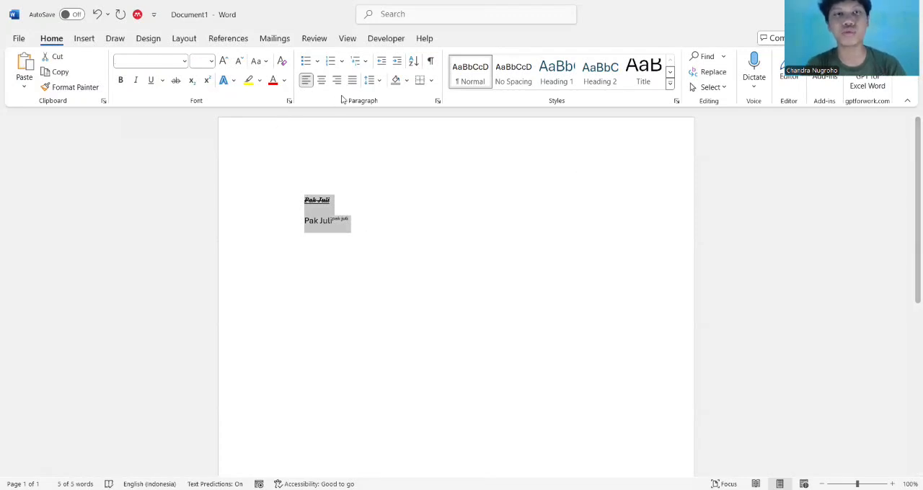
click(307, 62)
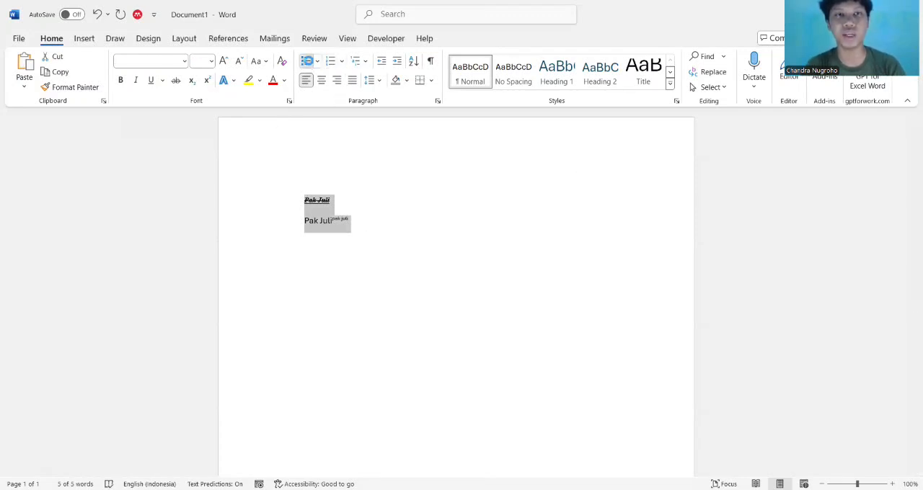
click(330, 62)
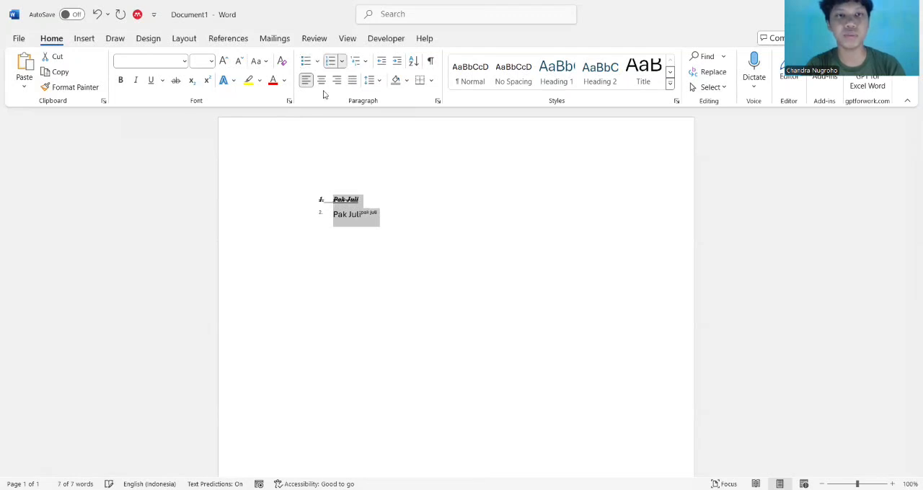
click(356, 62)
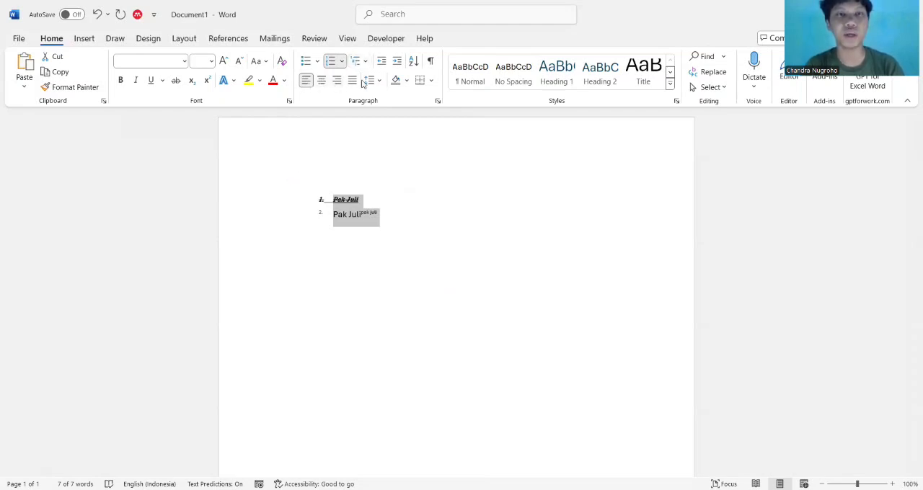
click(309, 81)
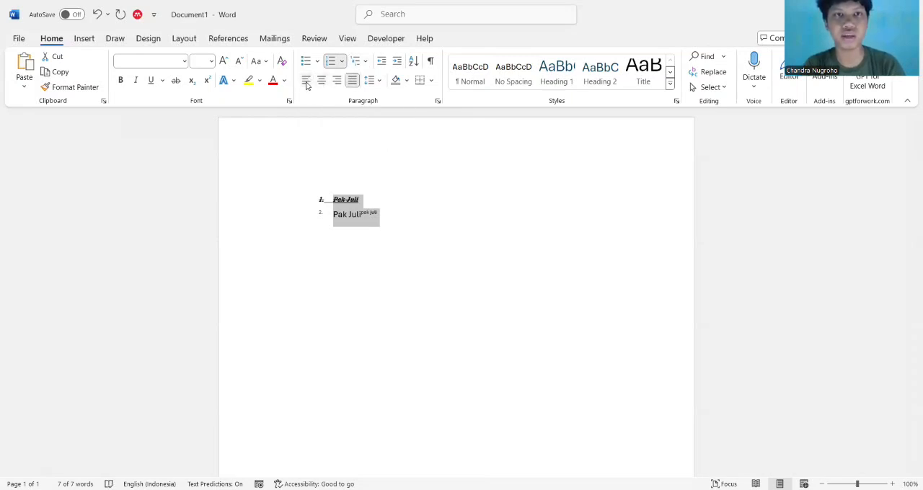
click(306, 82)
End the numbered list after the second item and start an unnumbered line below it
drag(323, 201, 384, 225)
click(382, 230)
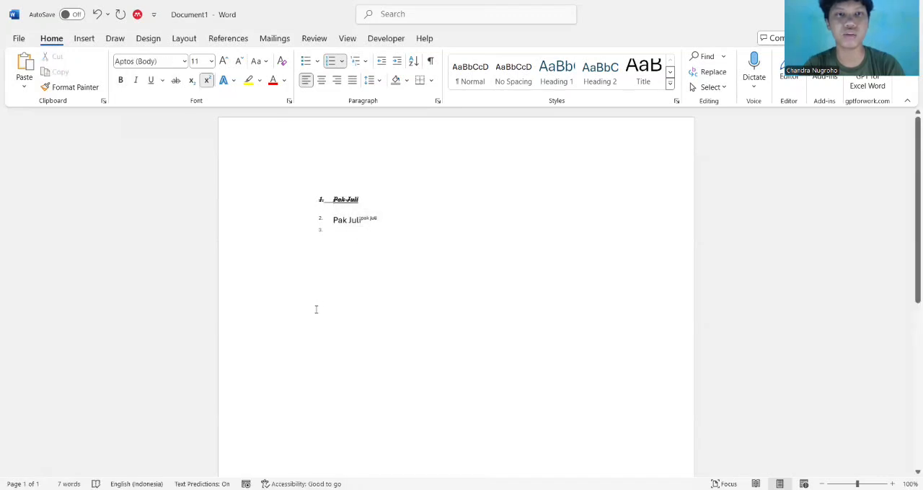
key(Return)
key(Return)
text(zb)
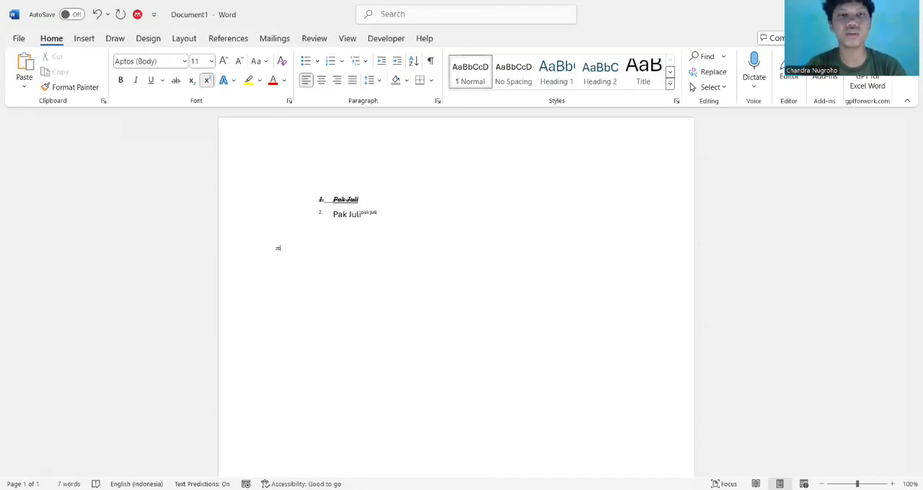
text(jkdahkjahdajkhakdhak)
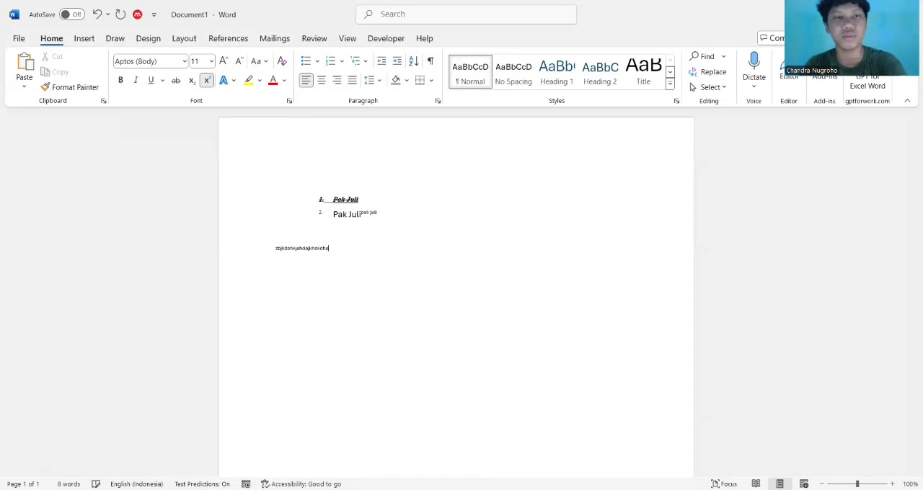
key(BackSpace)
key(BackSpace)
key(BackSpace)
key(BackSpace)
key(BackSpace)
key(BackSpace)
key(BackSpace)
key(BackSpace)
key(BackSpace)
key(BackSpace)
key(BackSpace)
key(BackSpace)
key(BackSpace)
key(BackSpace)
key(BackSpace)
key(BackSpace)
key(BackSpace)
key(BackSpace)
key(BackSpace)
key(BackSpace)
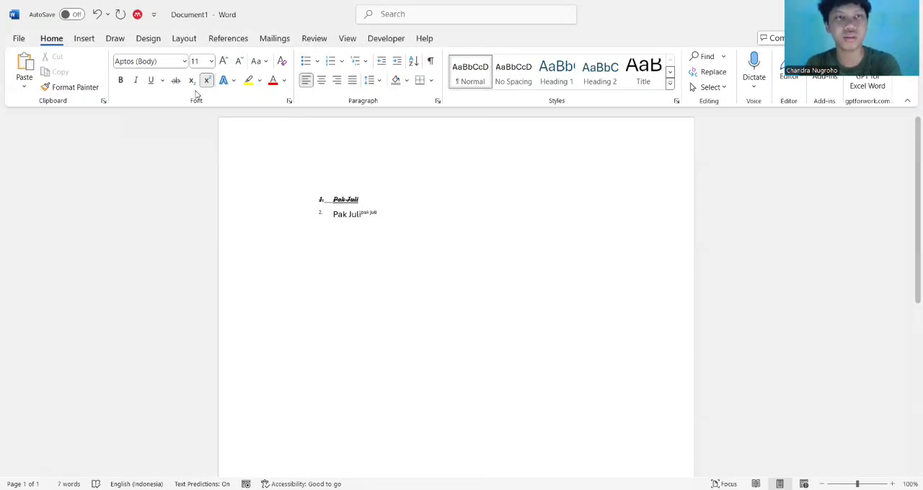
Turn off superscript and write the person's name followed by "Memberikan Tugas" below the numbered list
click(207, 80)
text(Pa)
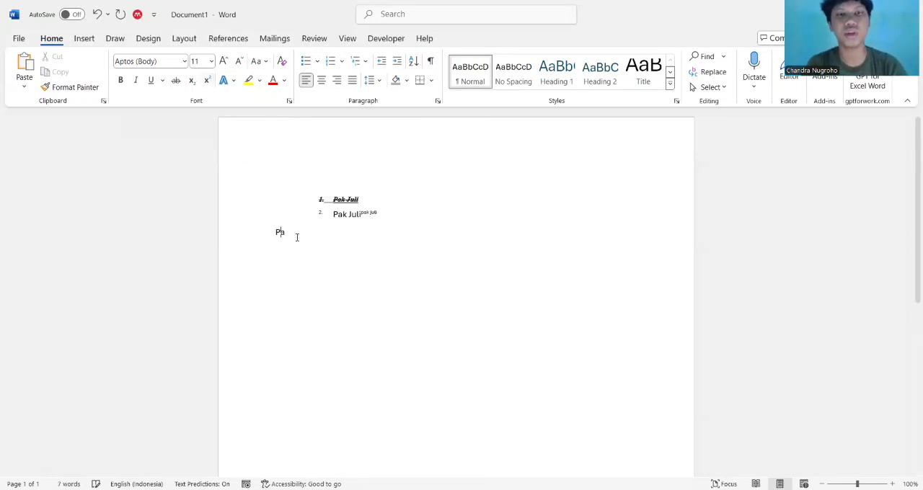
text(k Juli M)
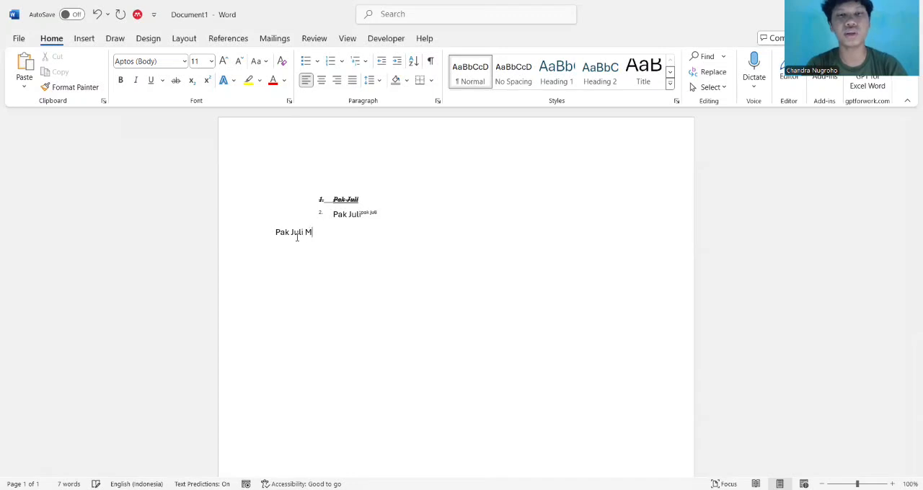
text(emberikan)
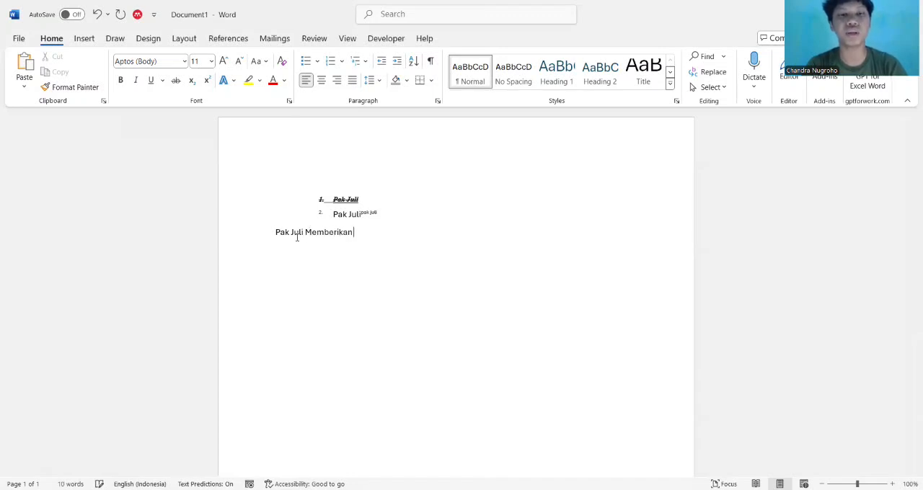
text( Tugas)
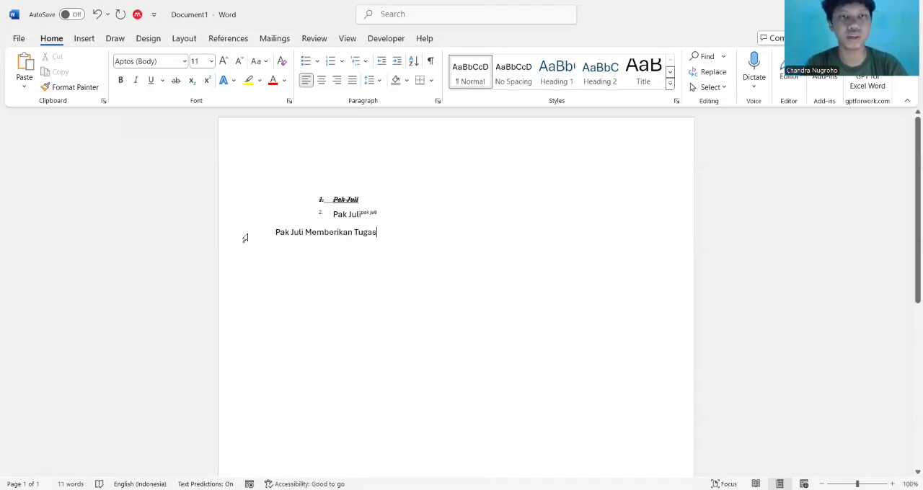
Try centre and right alignment on the "Memberikan Tugas" sentence and finish with it justified
drag(275, 233, 411, 229)
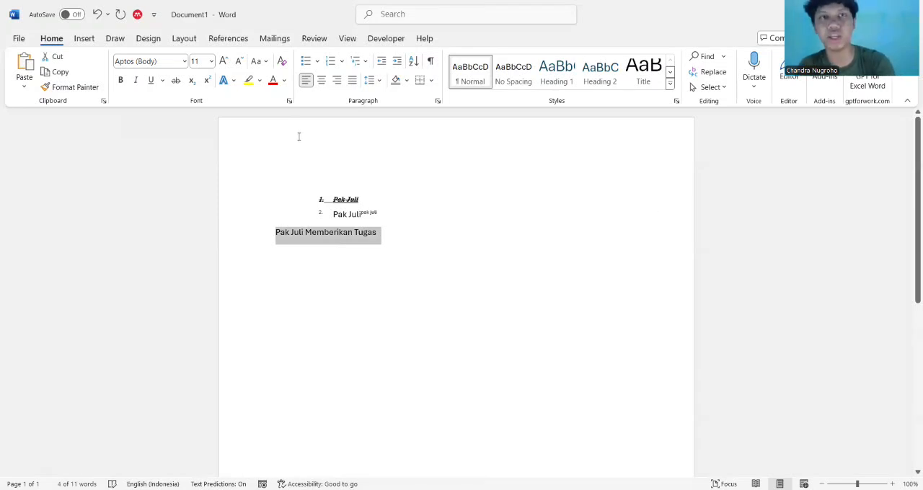
click(323, 86)
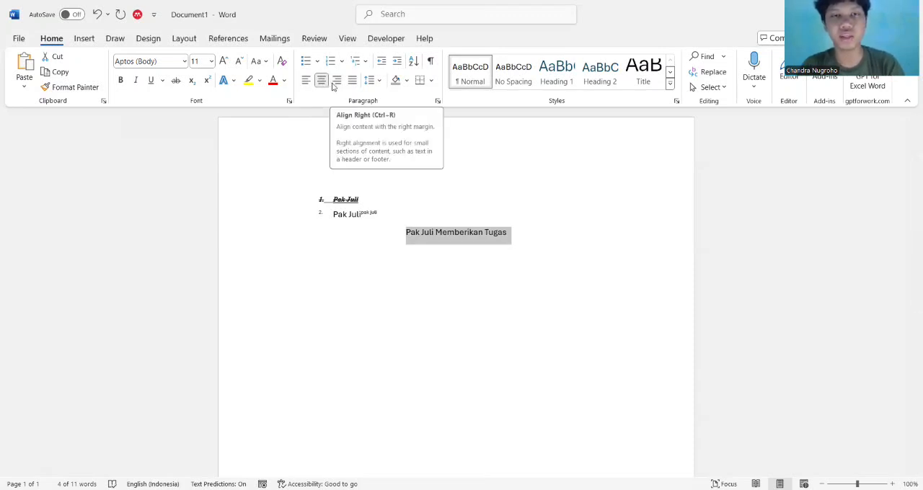
click(335, 85)
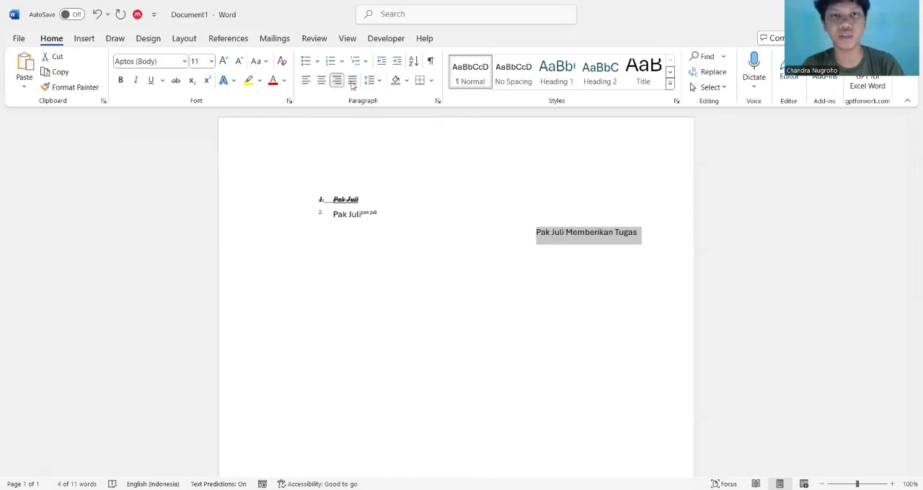
click(352, 85)
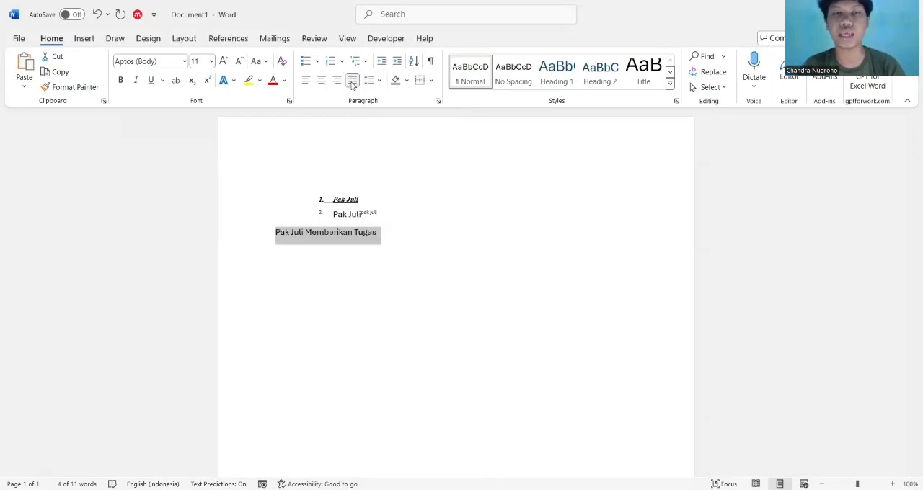
click(399, 237)
text(ahdaklhsdklajdlk)
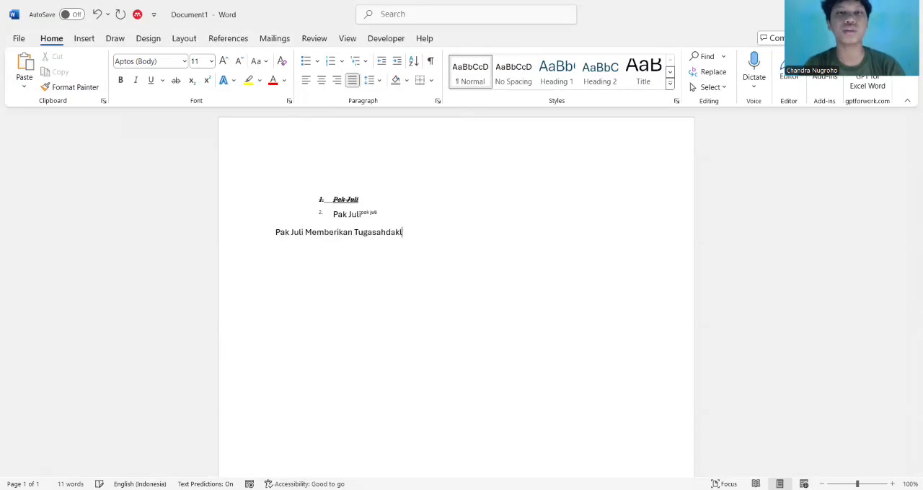
key(BackSpace)
key(BackSpace)
key(BackSpace)
key(BackSpace)
key(BackSpace)
key(BackSpace)
key(BackSpace)
key(BackSpace)
key(BackSpace)
key(BackSpace)
key(BackSpace)
key(BackSpace)
key(BackSpace)
key(BackSpace)
key(BackSpace)
key(BackSpace)
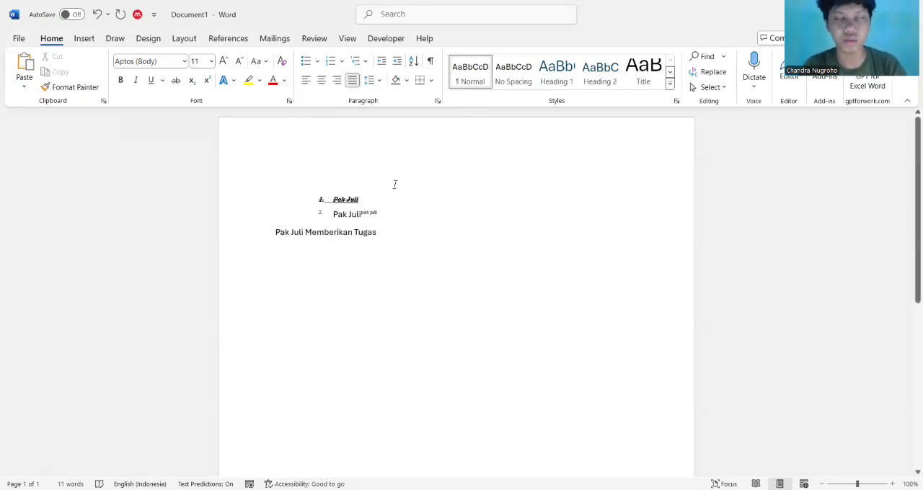
Add a new line with the filler text "adkadkaowko" below the "Memberikan Tugas" sentence
click(378, 80)
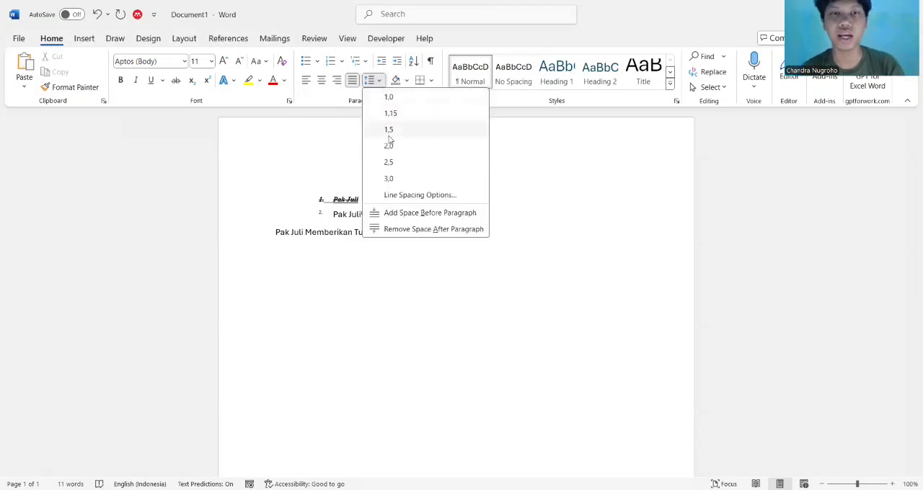
click(330, 257)
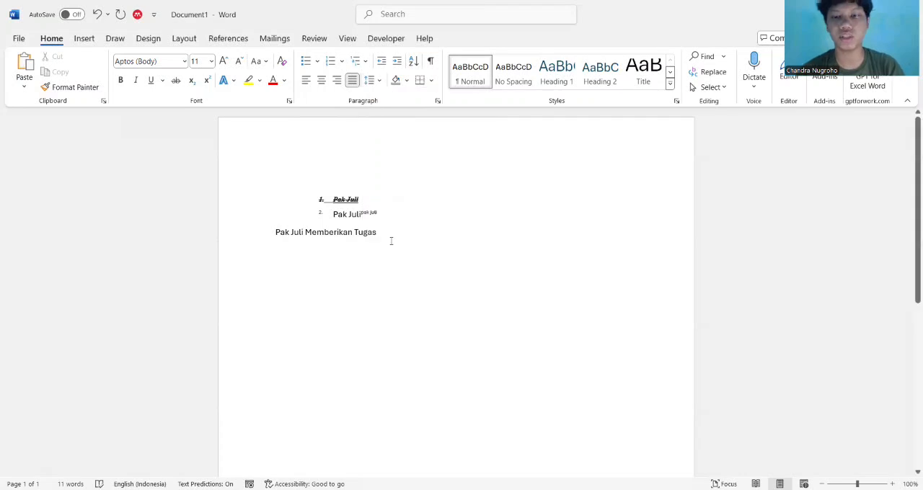
text(adkadkaowko)
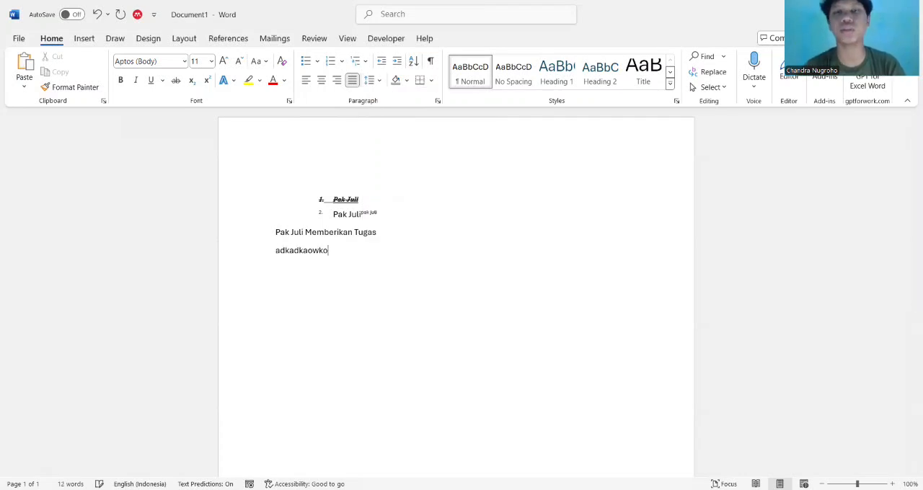
Set the line spacing of the "Memberikan Tugas" sentence and the "adkadkaowko" line to 1,0
drag(277, 231, 362, 256)
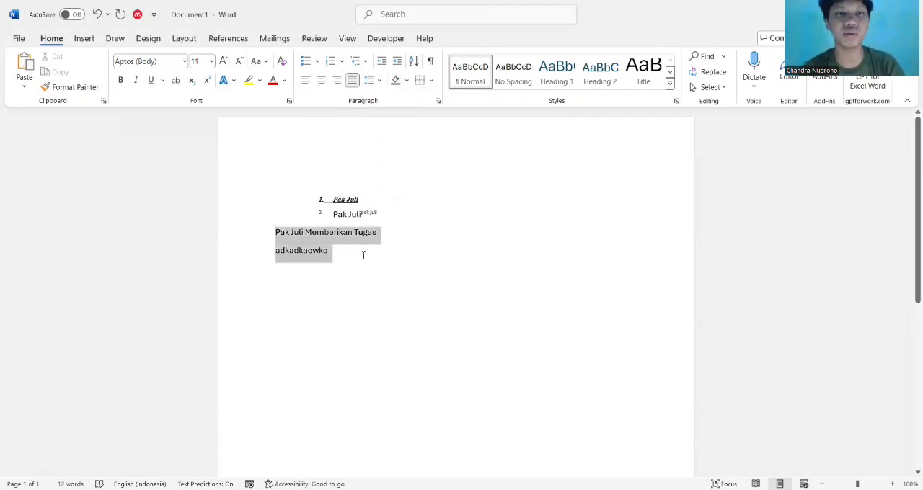
click(382, 87)
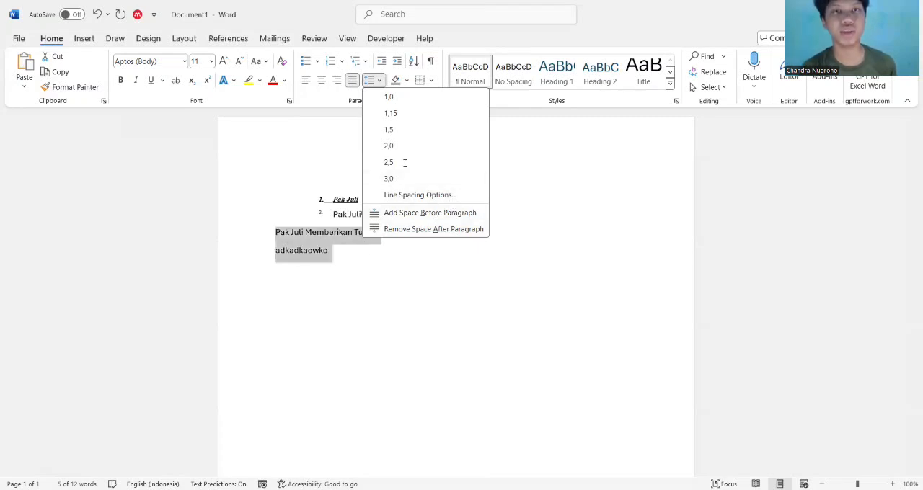
click(406, 99)
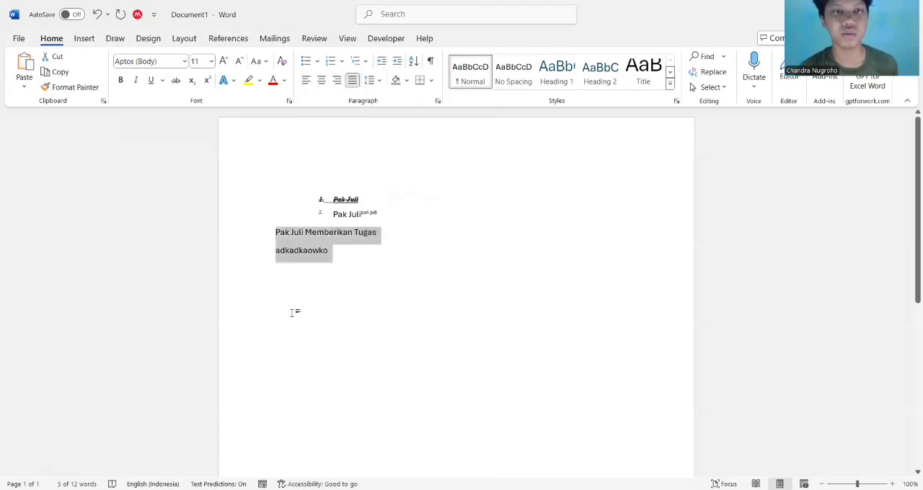
Try indenting the "Memberikan Tugas" sentence with a tab and with increased indent, returning it to the margin each time
click(294, 251)
click(275, 232)
key(Tab)
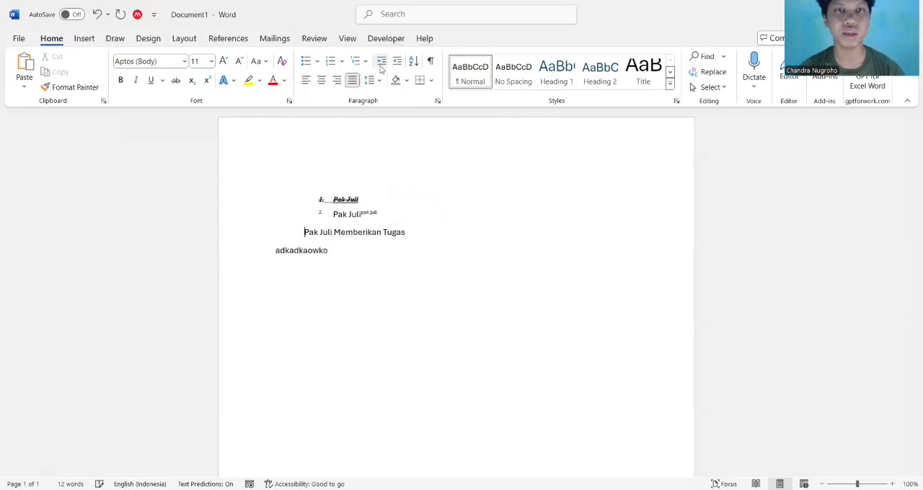
key(BackSpace)
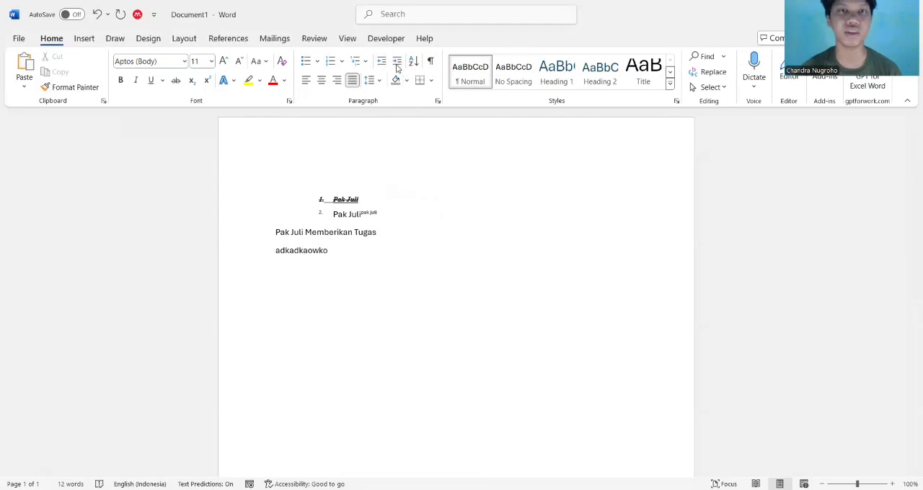
click(397, 61)
click(396, 62)
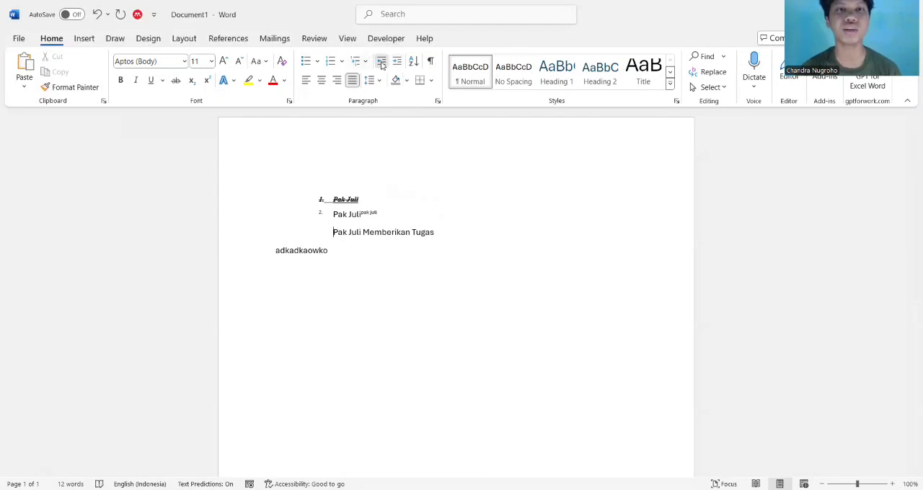
click(382, 62)
click(381, 62)
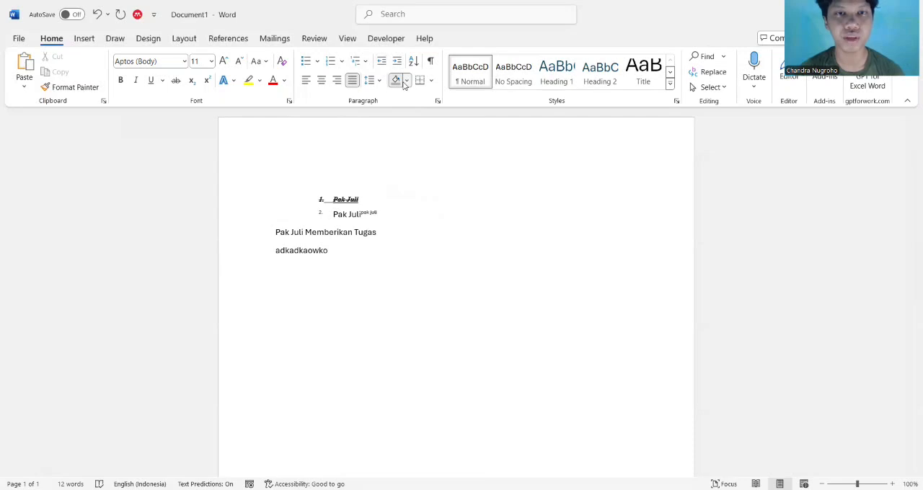
View the available paragraph shading colours and the border options without applying any
click(405, 81)
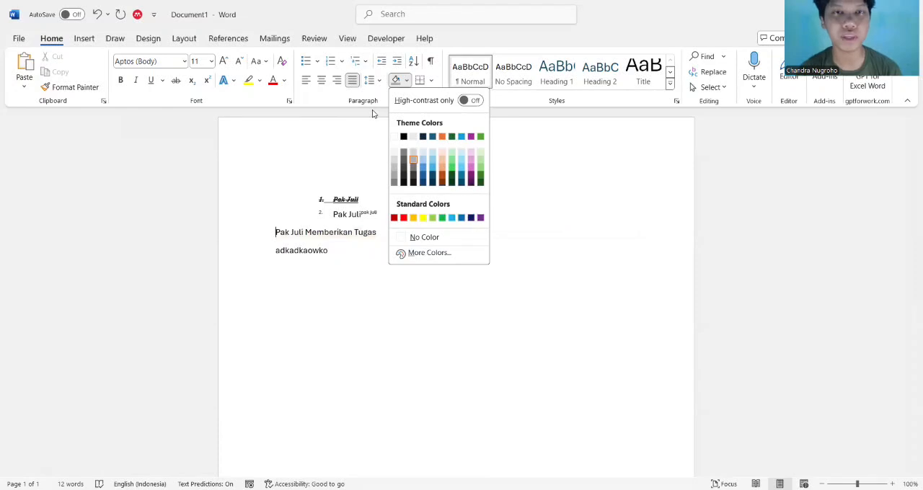
click(396, 81)
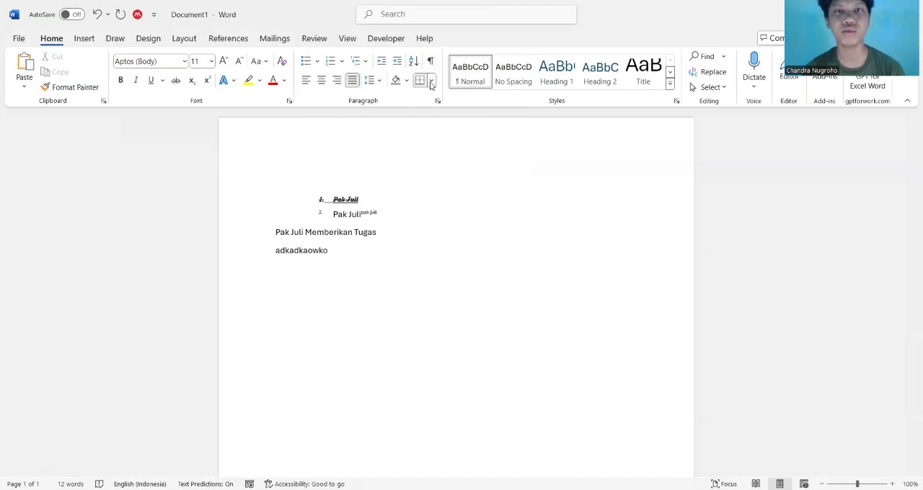
click(432, 84)
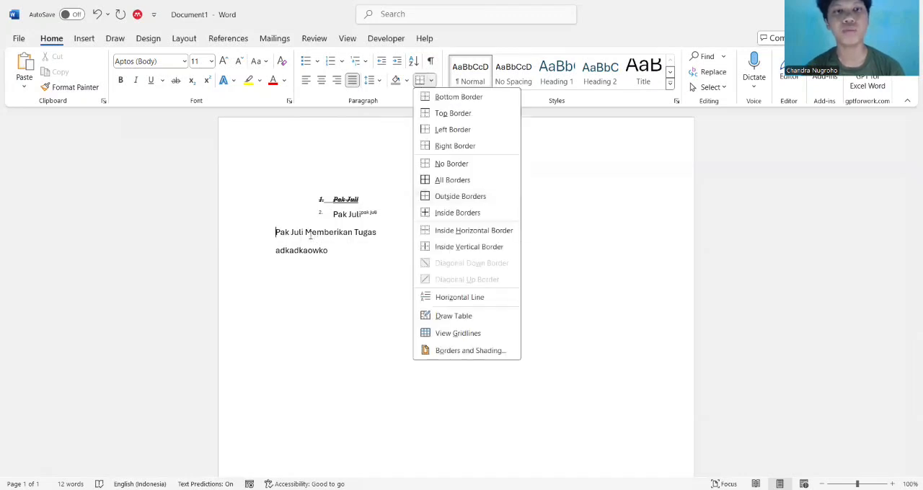
click(274, 234)
Apply All Borders to the "Memberikan Tugas" sentence and the "adkadkaowko" line
drag(275, 234, 361, 247)
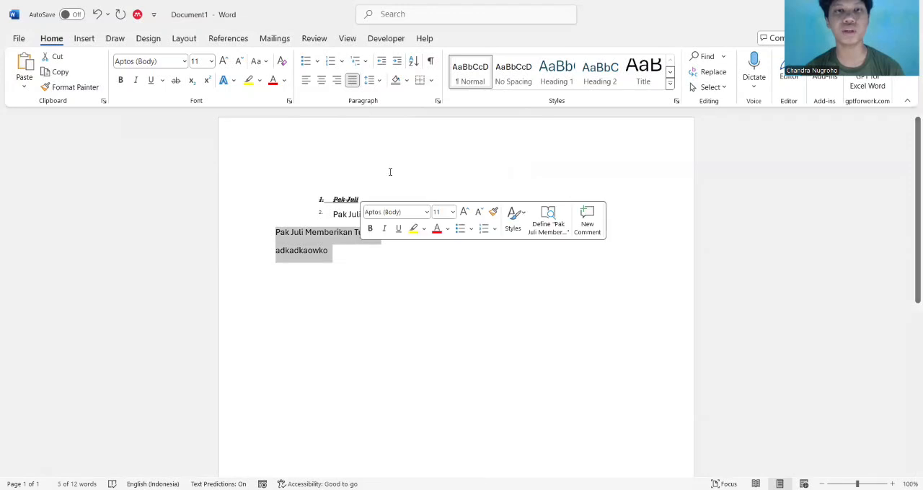
click(431, 80)
click(449, 179)
click(374, 295)
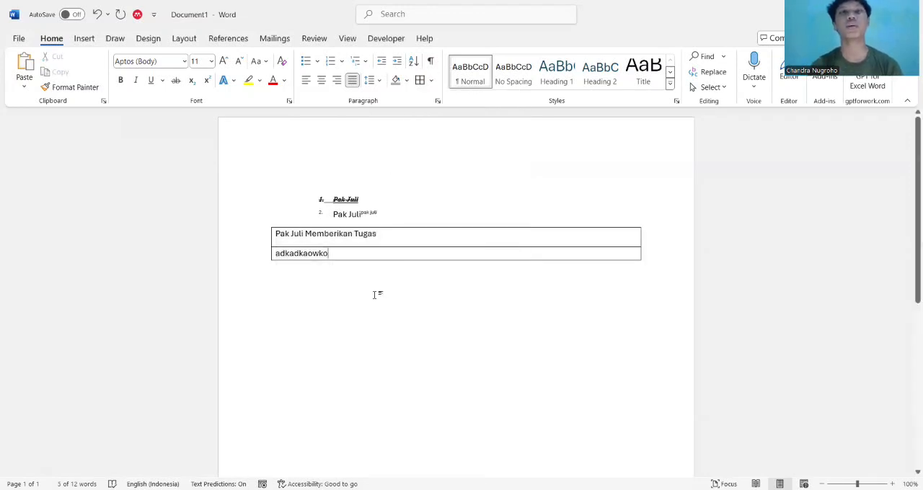
Add an empty right-aligned line to the bordered block below "Adkadkaowko" and undo the extra line started beneath it
key(Tab)
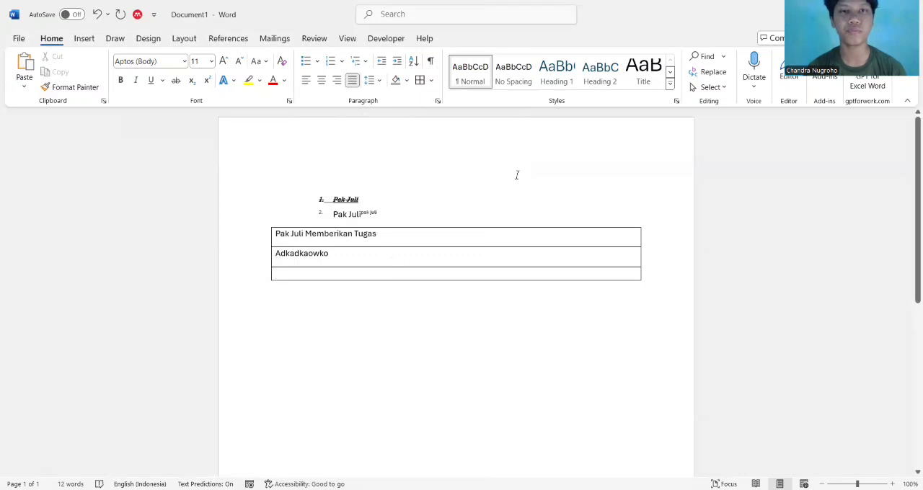
click(652, 279)
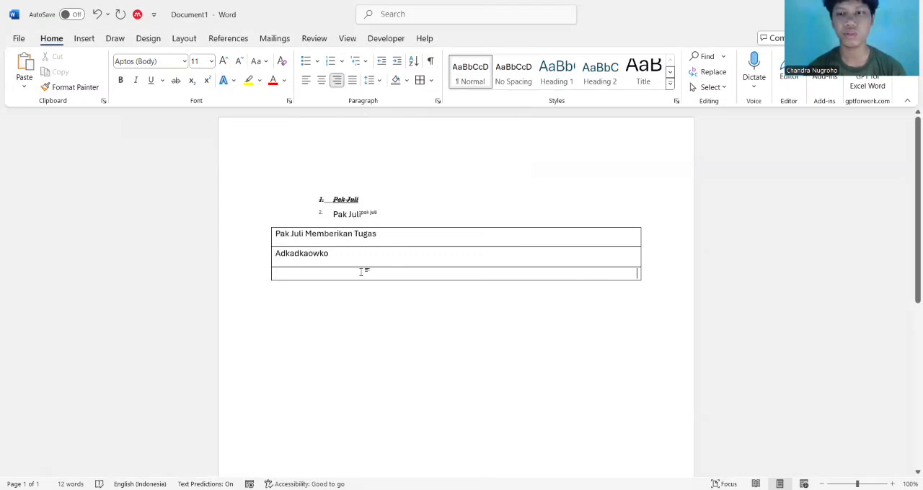
key(Tab)
key(ctrl+z)
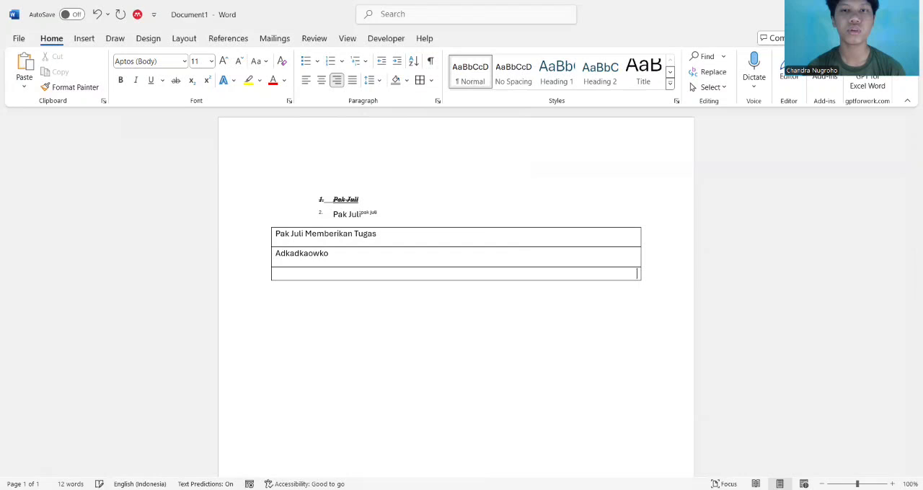
click(307, 337)
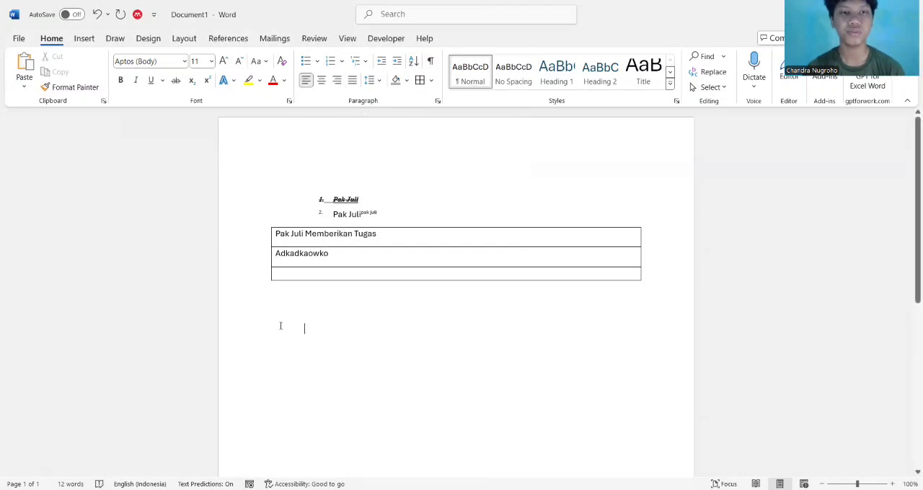
key(ctrl+z)
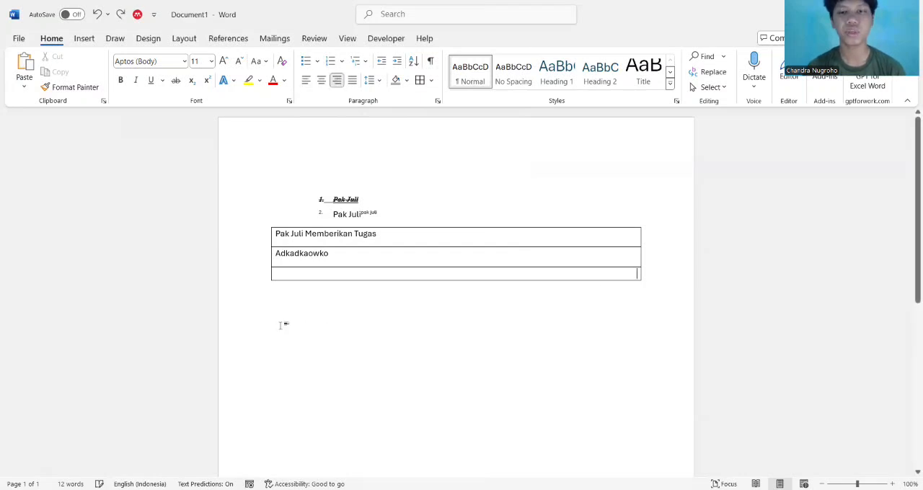
Show the paragraph marks and hide them again, and look through the full gallery of text styles
click(431, 63)
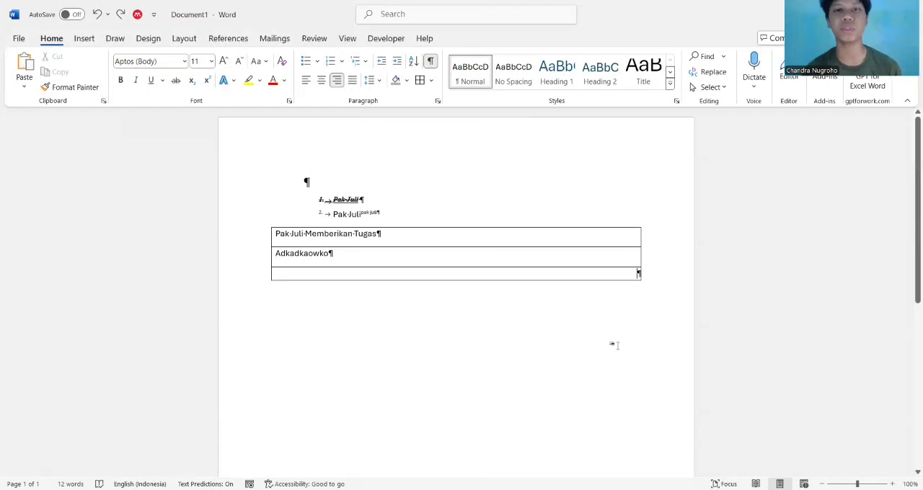
click(431, 64)
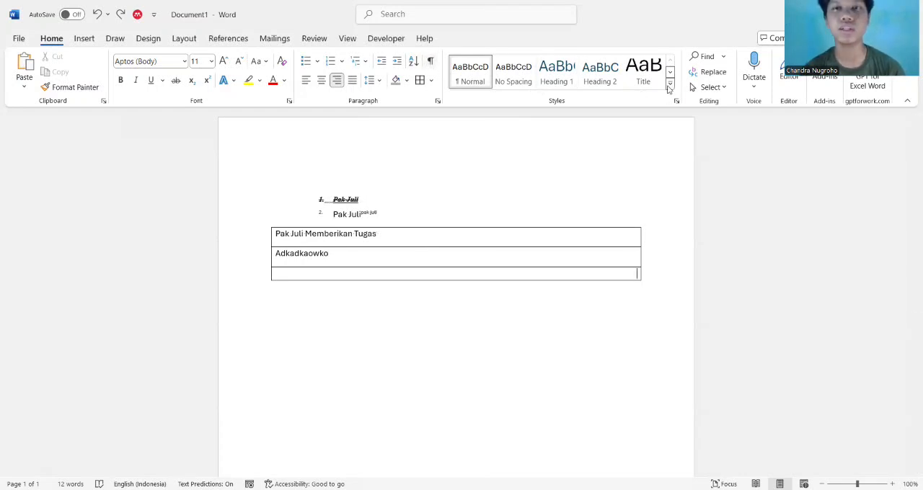
click(670, 86)
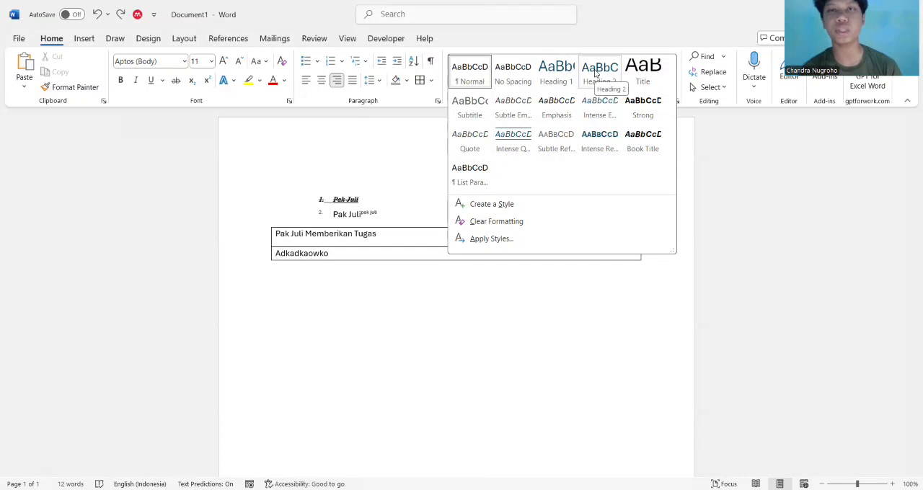
click(519, 331)
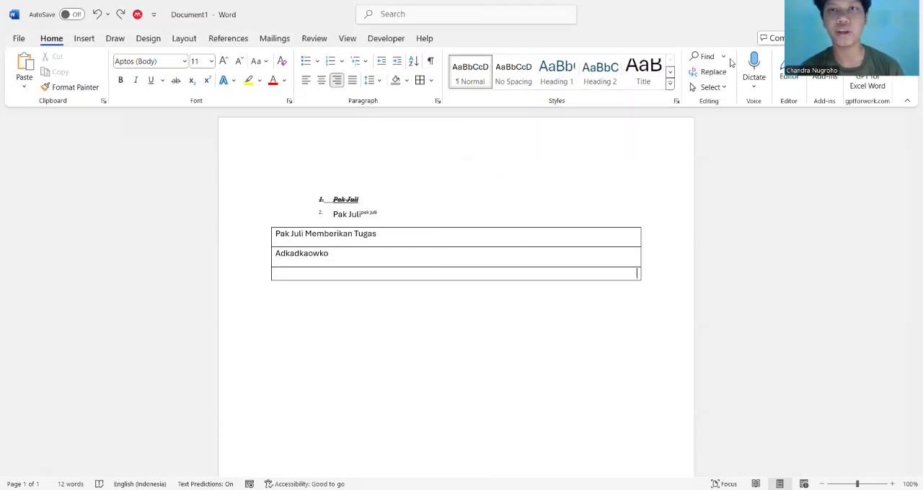
Search the document for the person's name used in the sample text
click(703, 58)
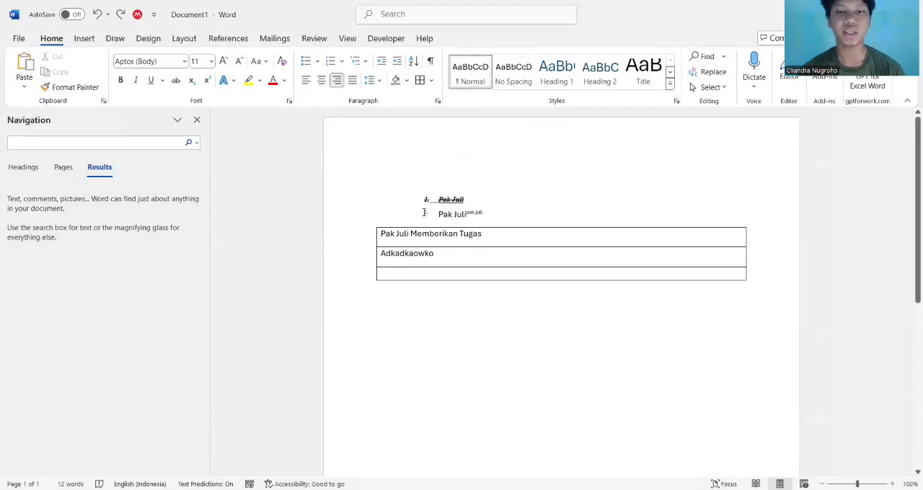
text(pak jul)
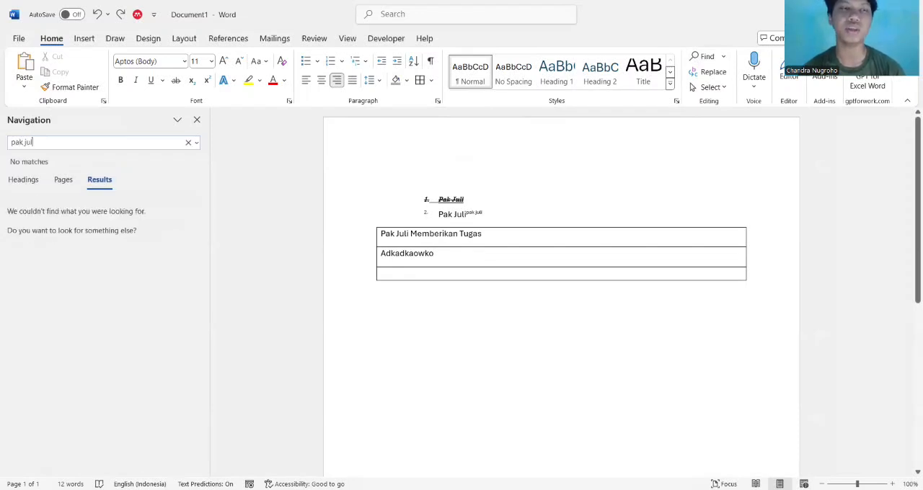
text(i)
key(Return)
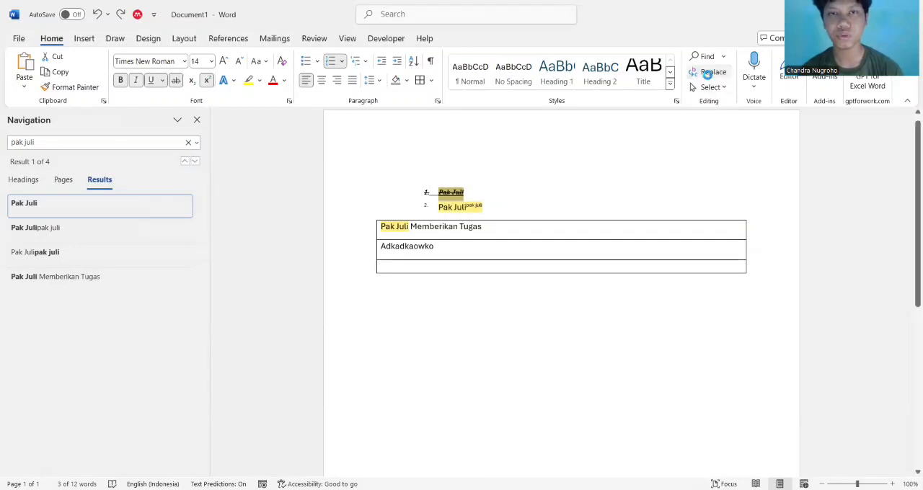
Replace the person's name at the start of the second list item with "tugas" and close Find and Replace
click(710, 73)
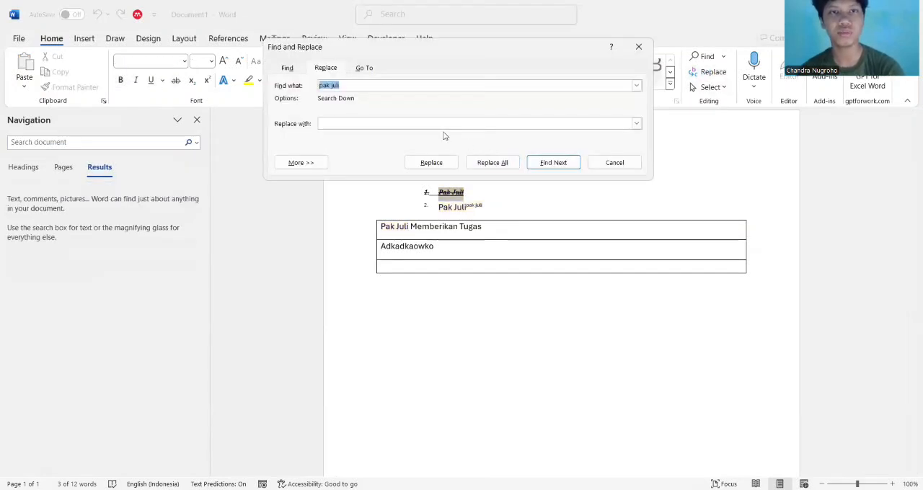
click(425, 125)
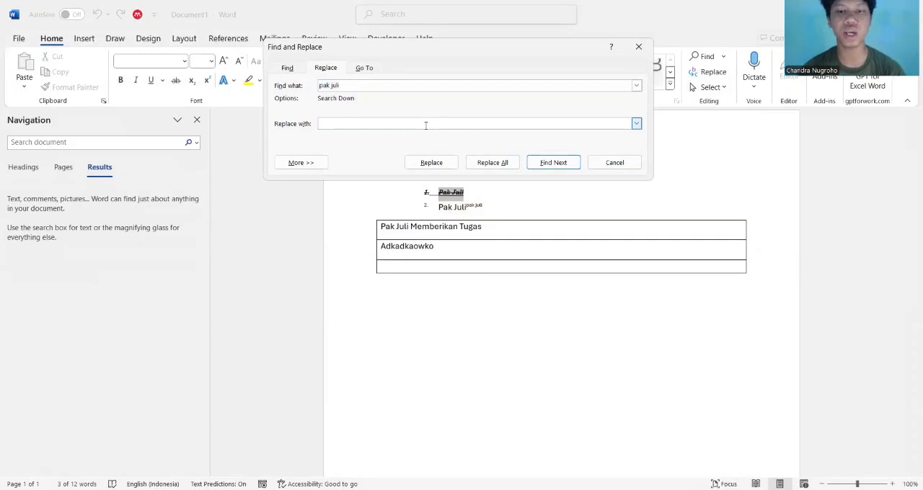
text(tugas)
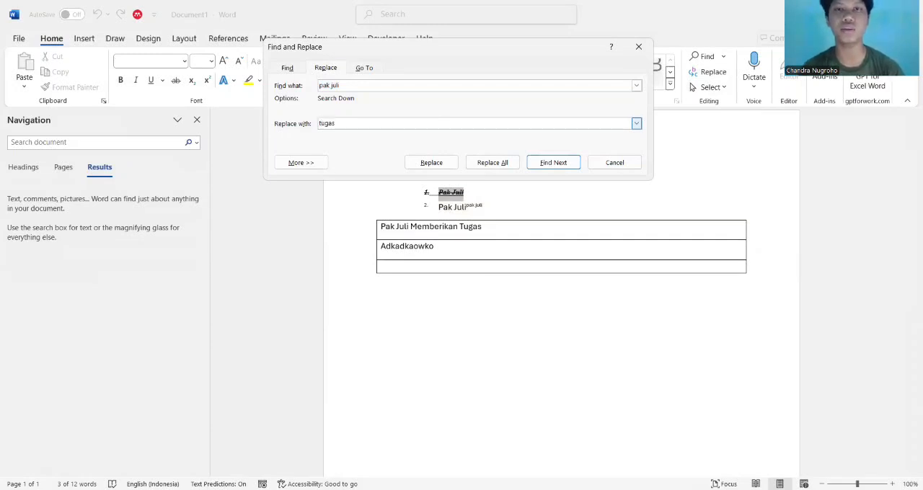
click(553, 167)
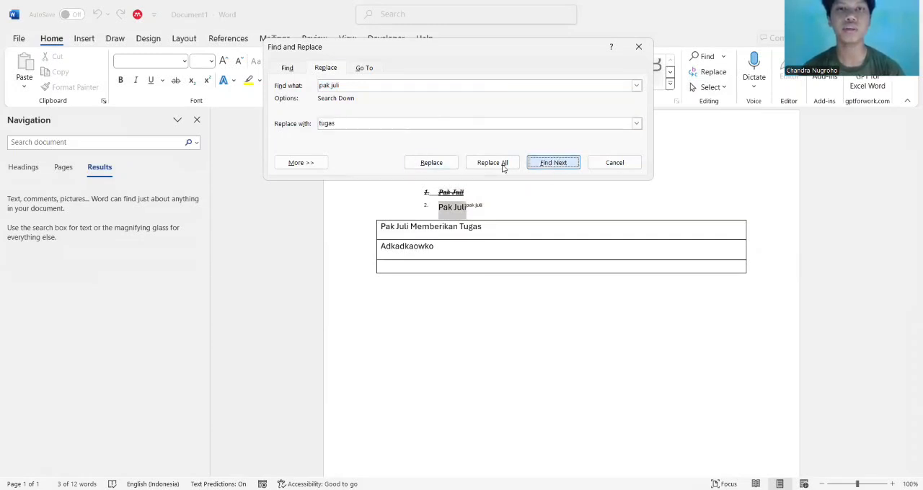
click(457, 163)
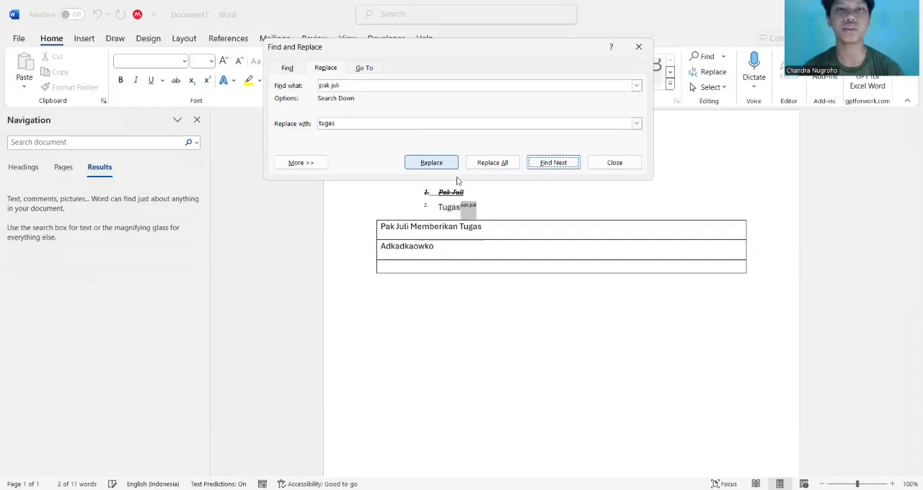
click(642, 207)
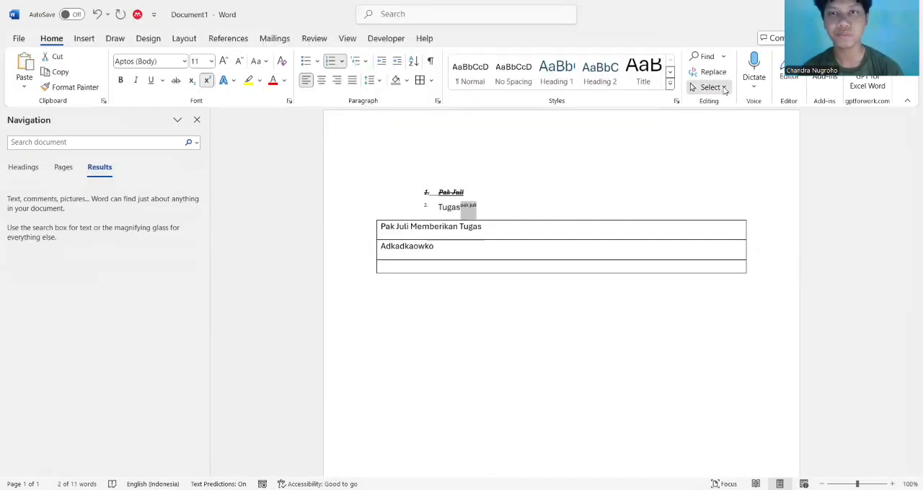
View the available text selection options and return to the empty line in the bordered block
click(724, 87)
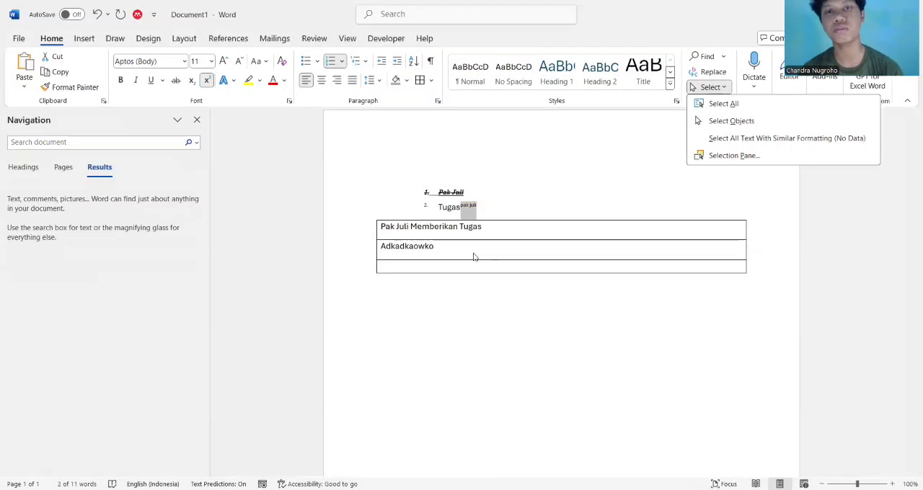
click(752, 264)
click(753, 264)
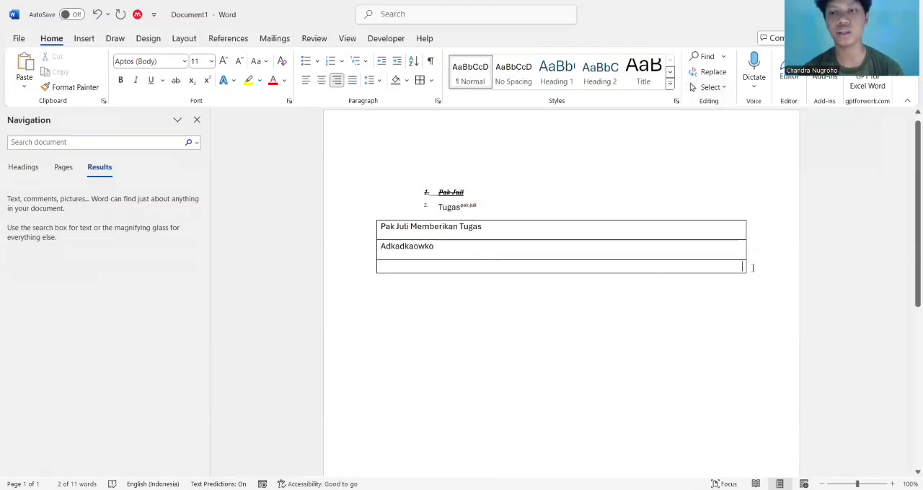
Try to start a new line below the bordered block and undo it
key(Return)
key(ctrl+z)
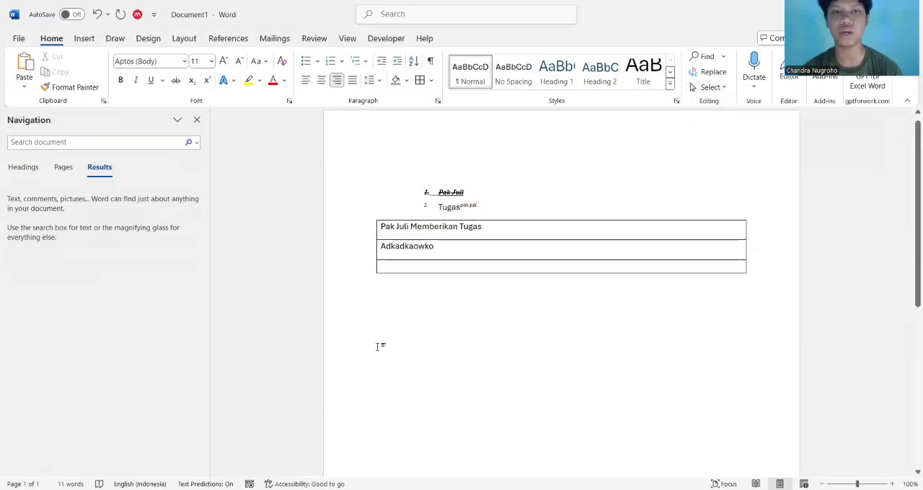
double_click(376, 325)
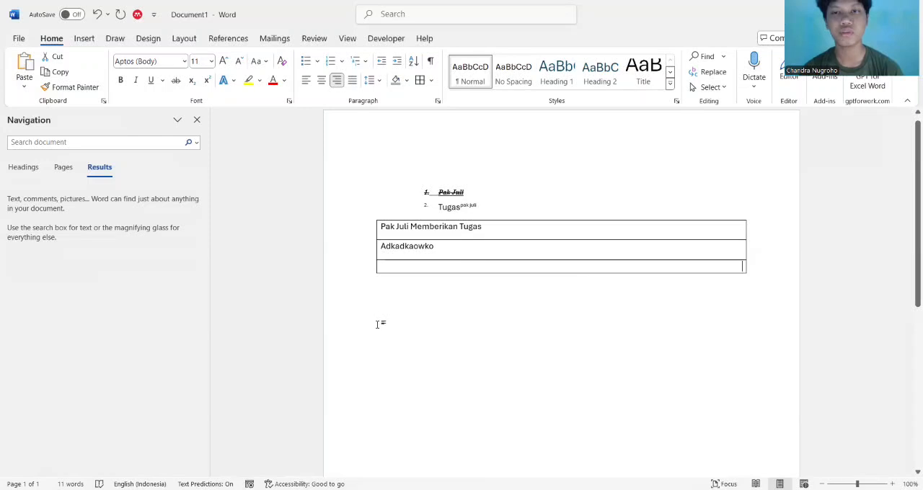
key(ctrl+z)
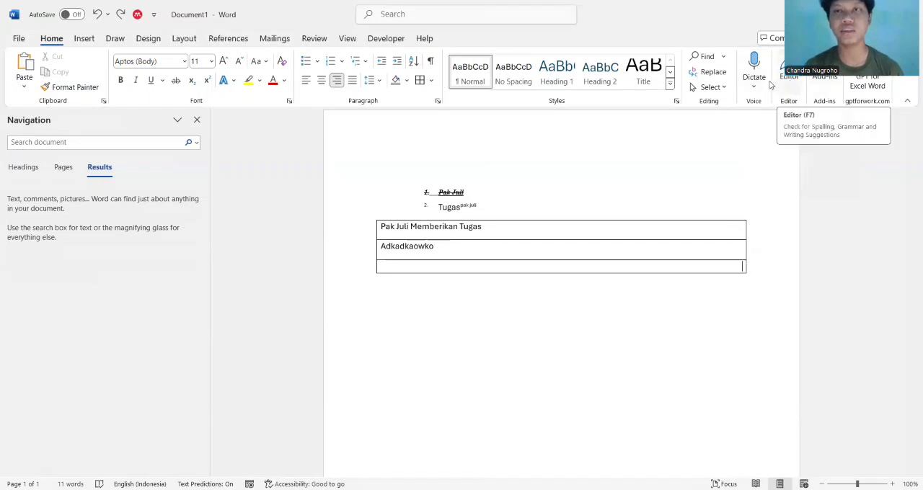
Dictate "Dictating stop" into the empty line of the bordered block
click(754, 66)
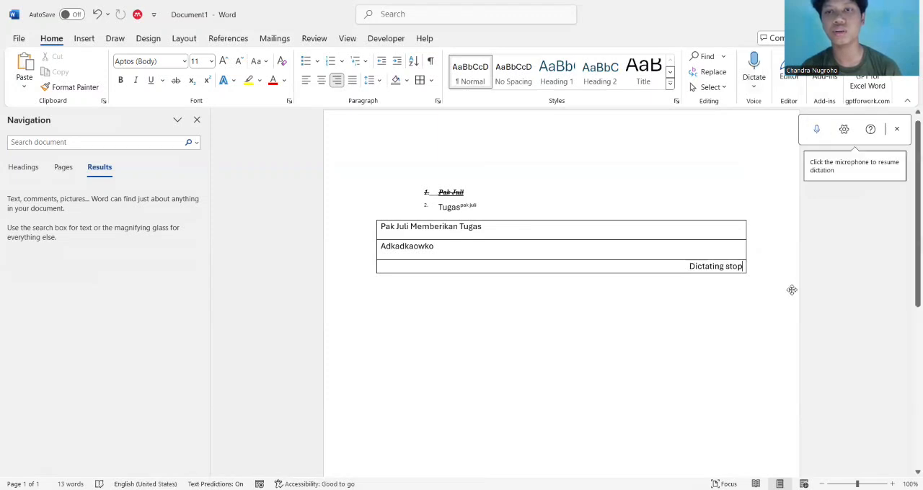
key(ctrl+a)
click(760, 271)
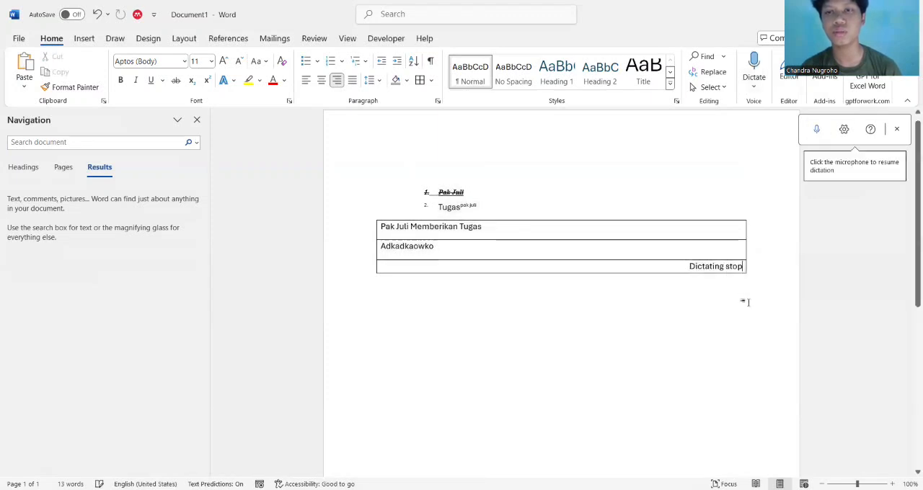
Add an empty line beneath the dictated text in the bordered block and place the insertion point below the block
key(Return)
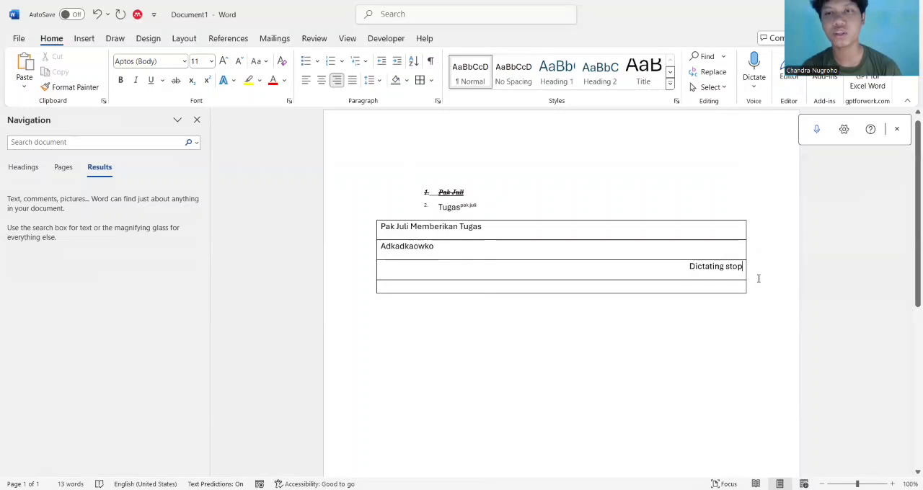
click(759, 278)
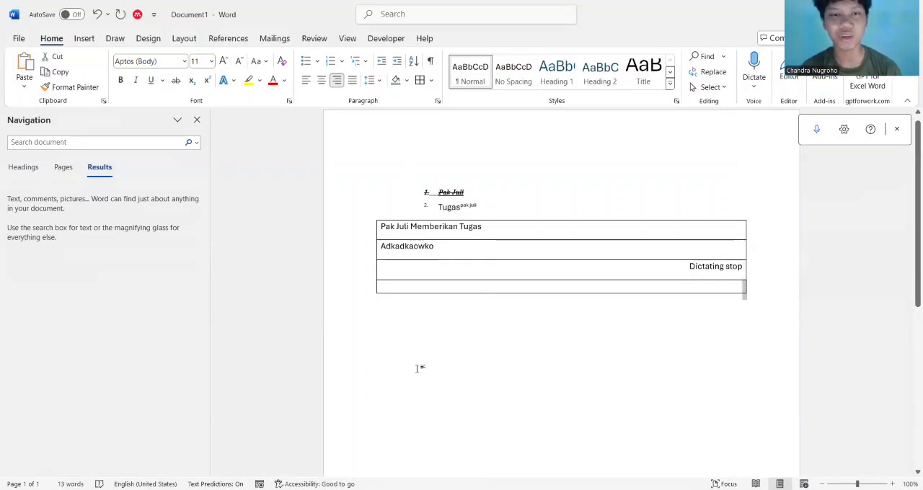
click(375, 342)
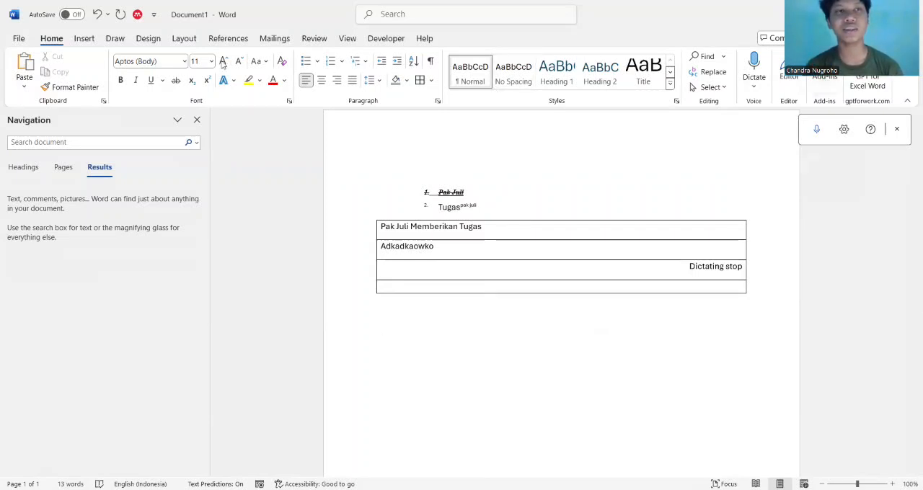
Browse the built-in cover pages, insert the Austin cover page and review it in the document
click(84, 39)
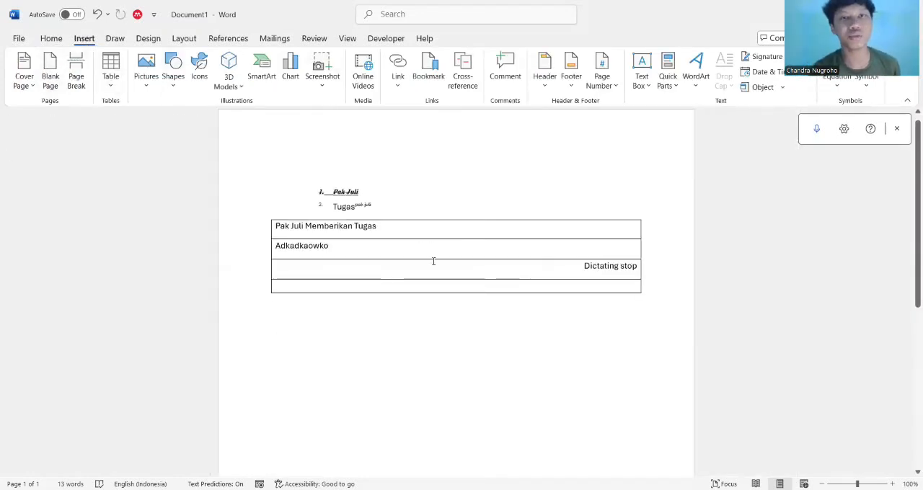
scroll(351, 338, down, 2)
scroll(353, 336, up, 1)
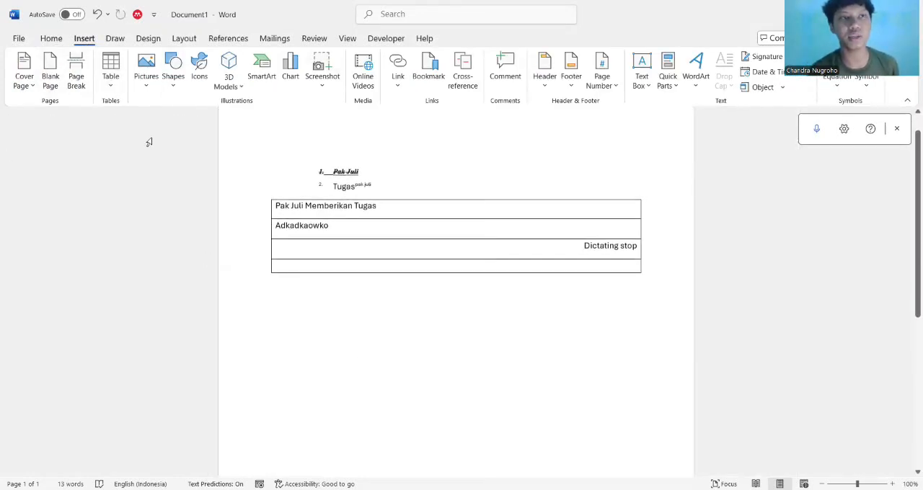
click(33, 87)
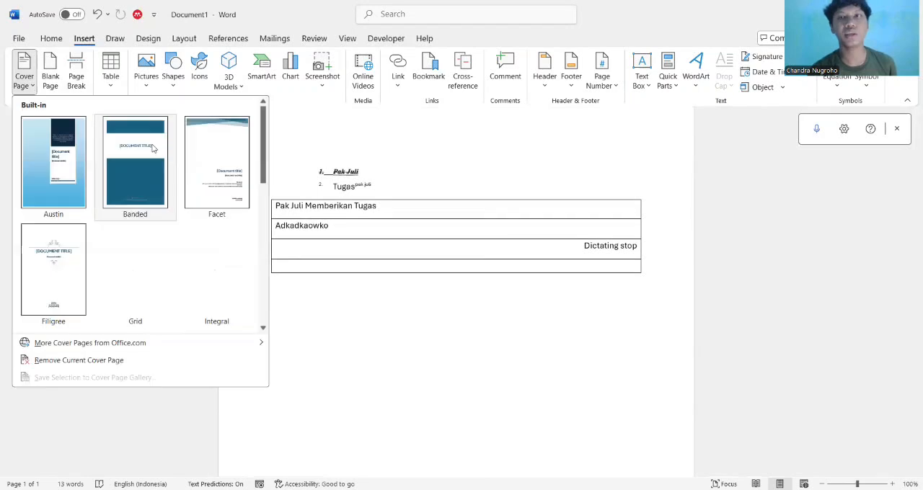
scroll(183, 258, down, 3)
scroll(182, 257, up, 3)
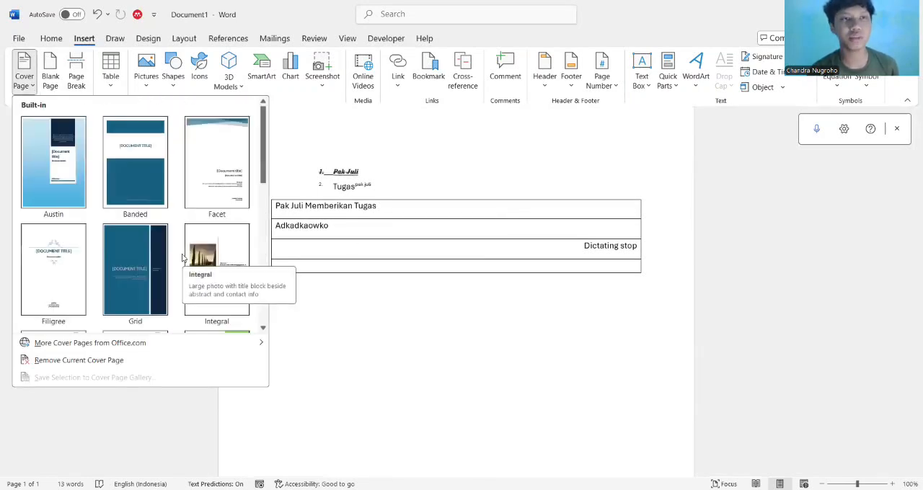
scroll(127, 247, down, 4)
scroll(122, 248, up, 4)
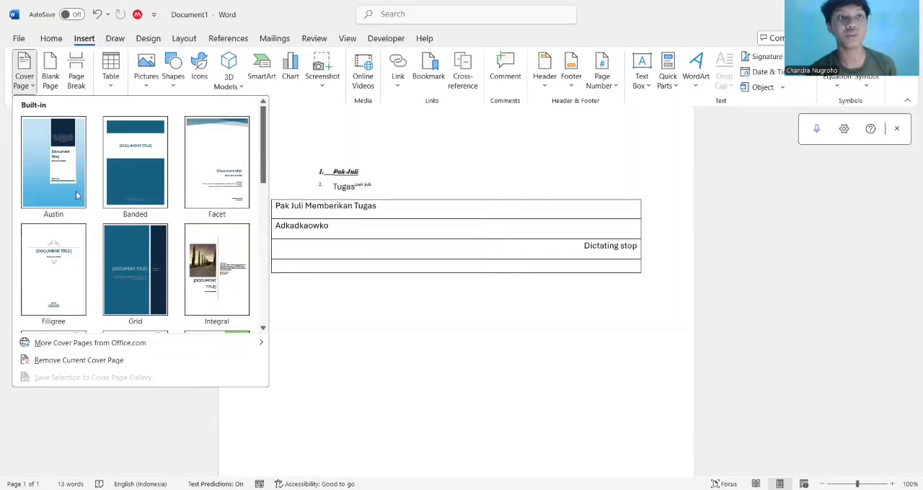
click(58, 179)
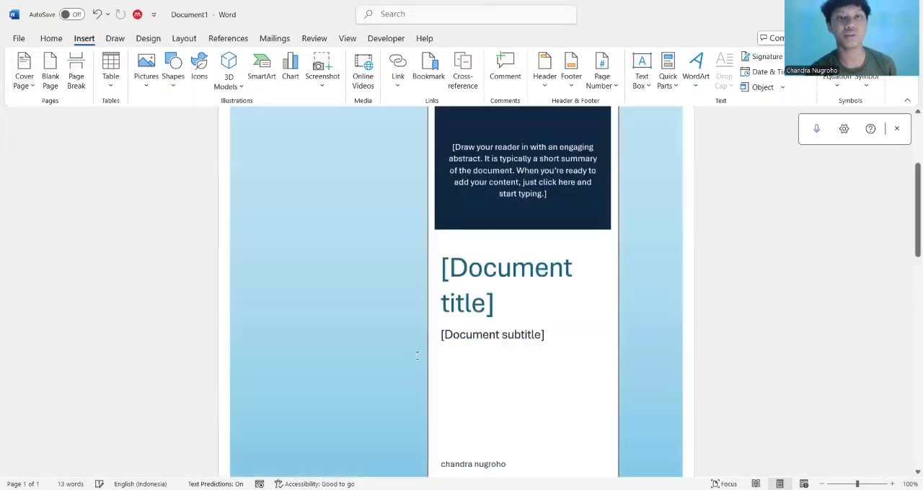
scroll(417, 356, down, 10)
scroll(417, 356, up, 5)
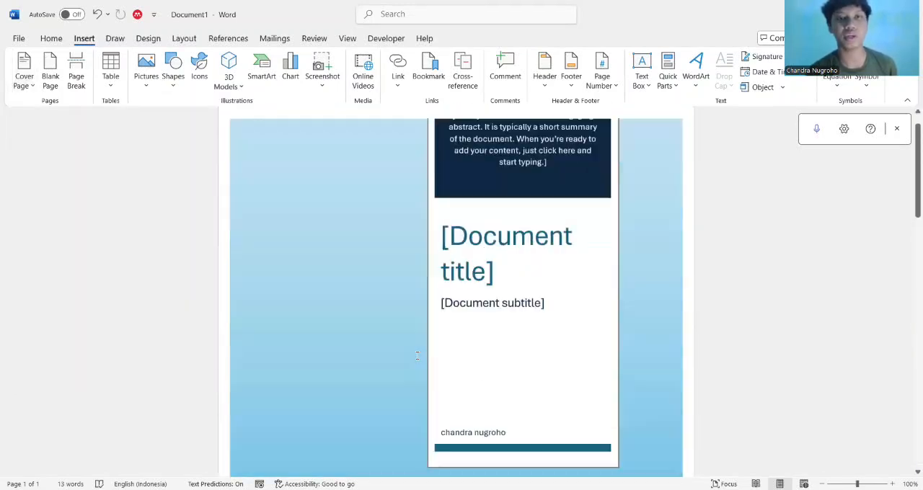
scroll(417, 355, down, 10)
scroll(417, 355, up, 3)
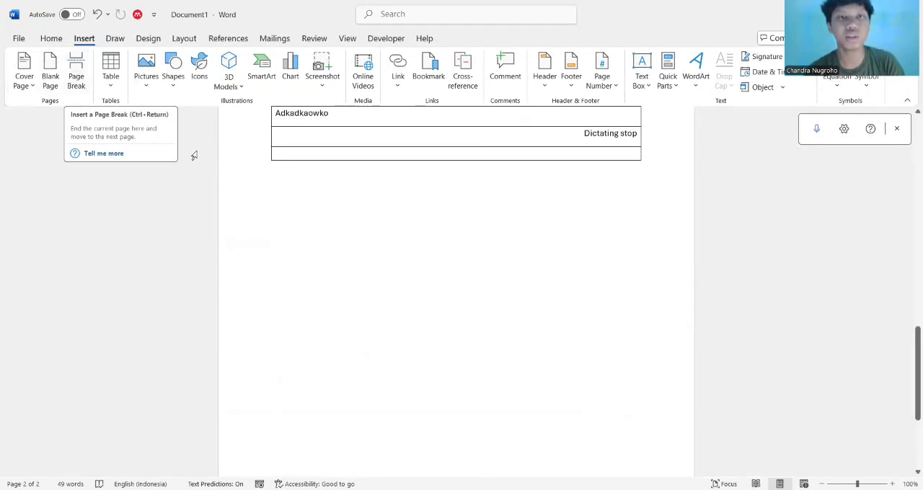
Insert a page break before the numbered list and check the resulting pages
scroll(292, 194, up, 5)
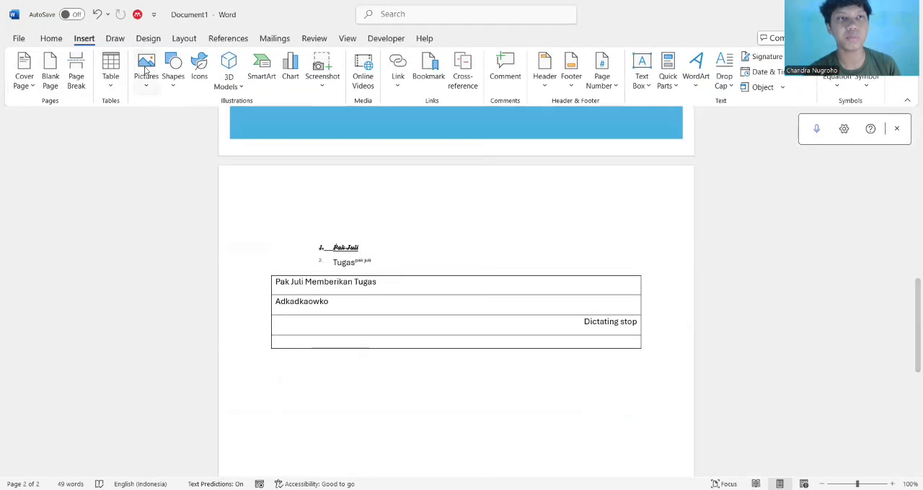
click(75, 76)
scroll(385, 353, up, 10)
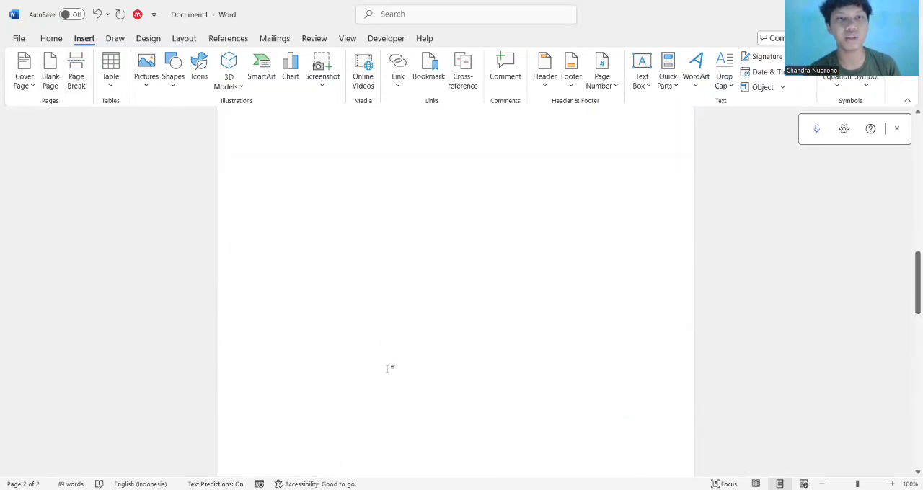
scroll(387, 367, down, 5)
scroll(388, 367, down, 10)
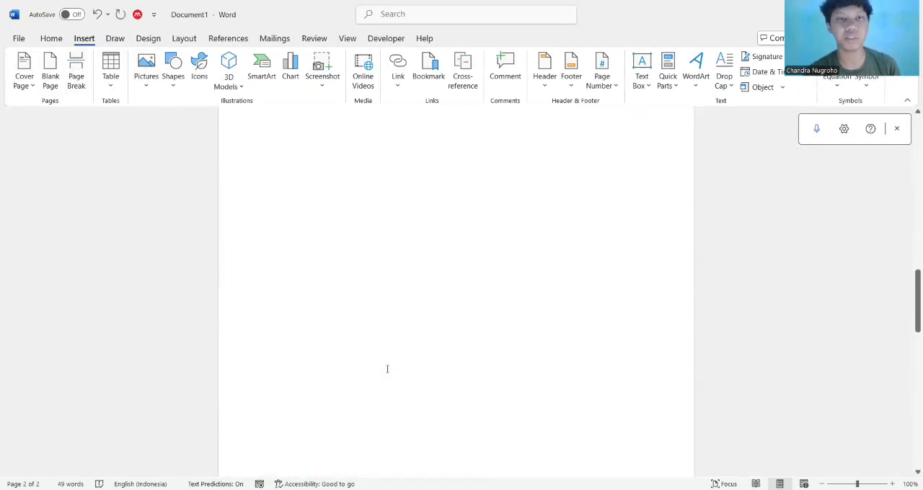
scroll(286, 262, up, 2)
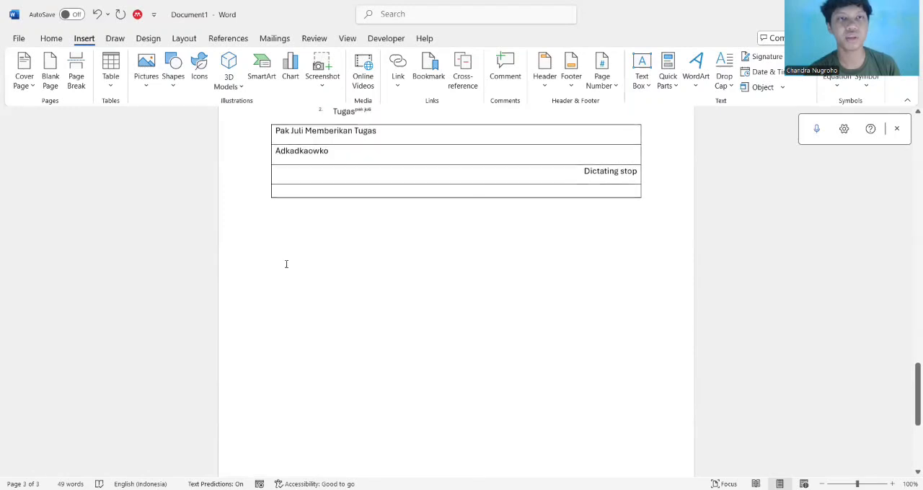
Place the insertion point below the bordered block and view the options for inserting tables and pictures
click(286, 264)
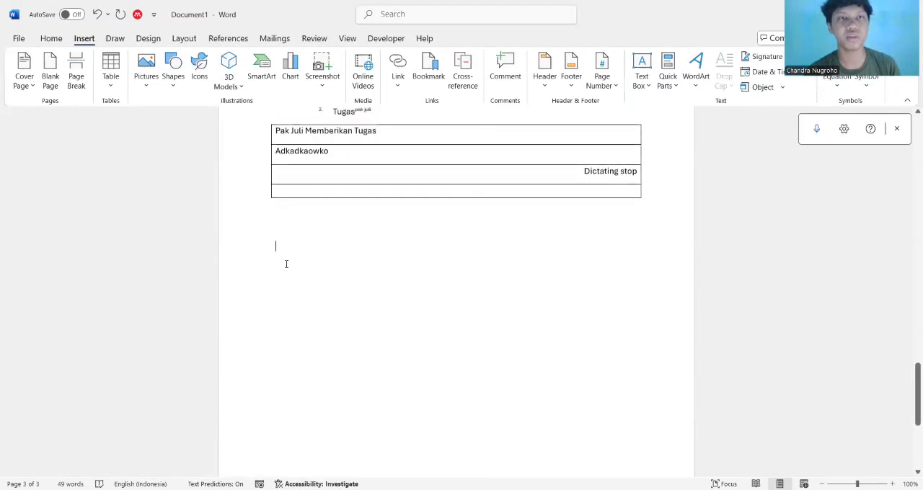
click(110, 72)
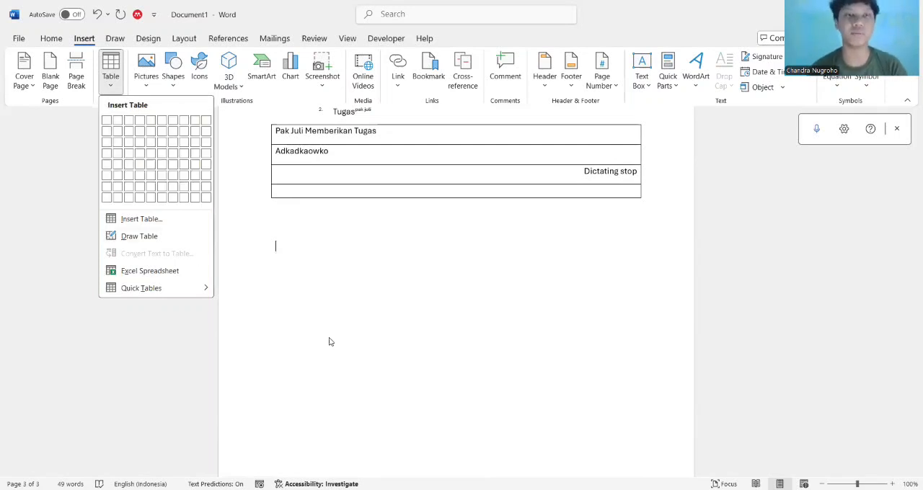
click(137, 88)
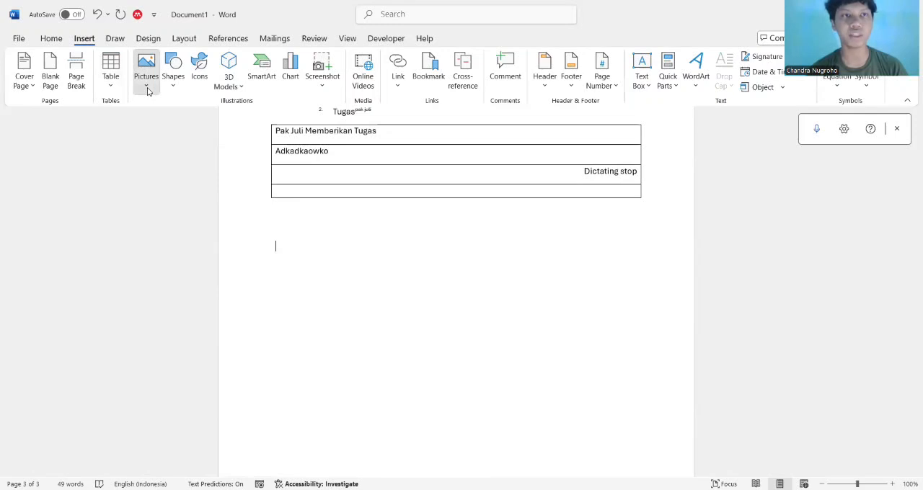
click(146, 87)
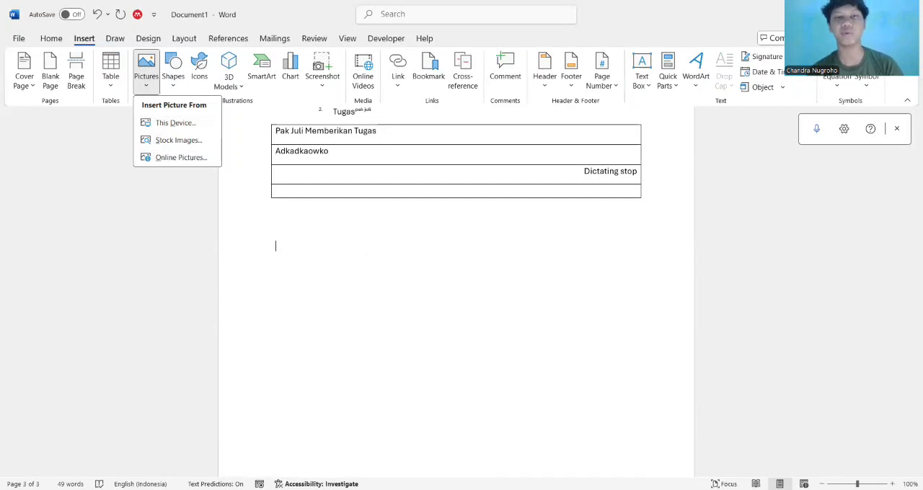
click(433, 262)
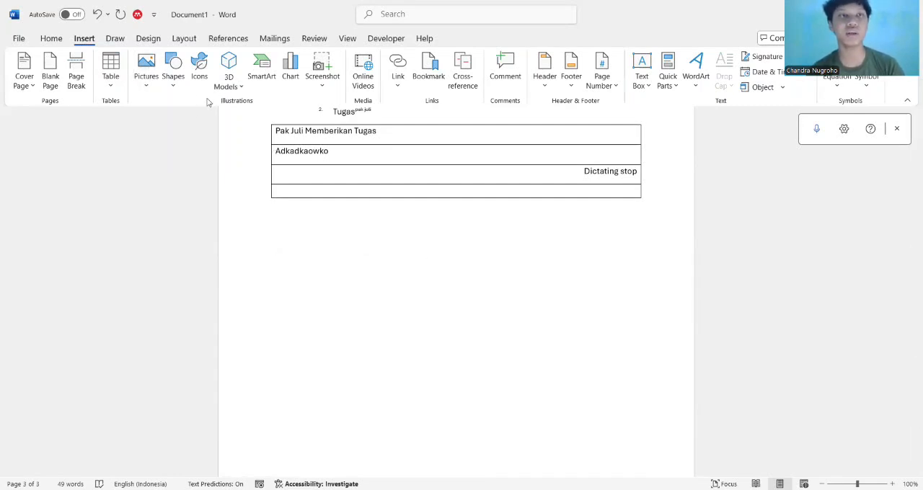
Draw a rounded rectangle flowchart shape in the blank area below the bordered block
click(171, 88)
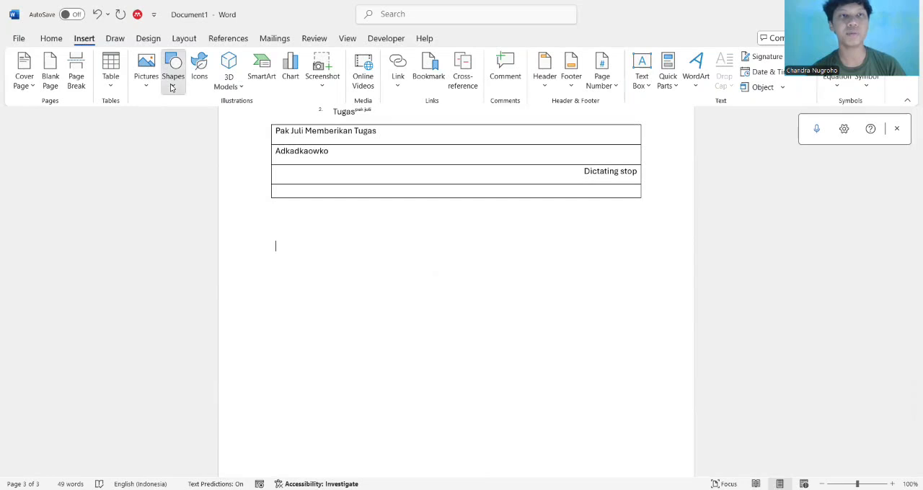
scroll(226, 267, down, 2)
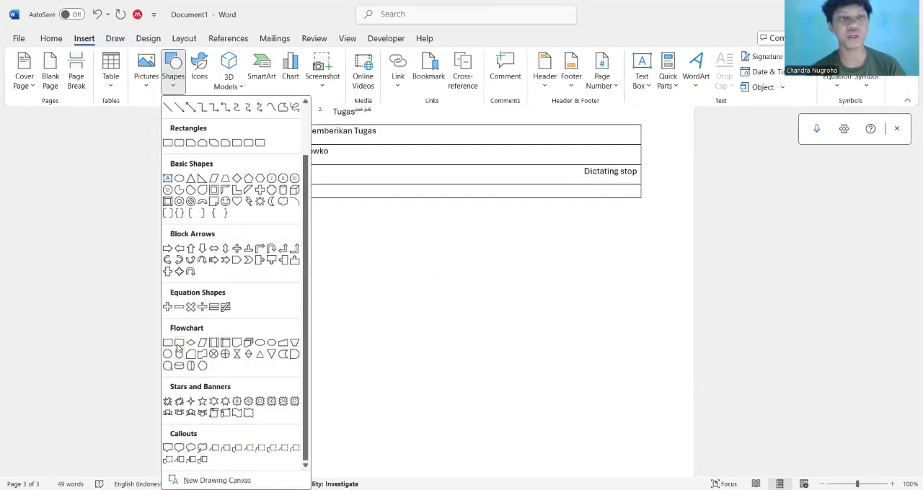
click(180, 348)
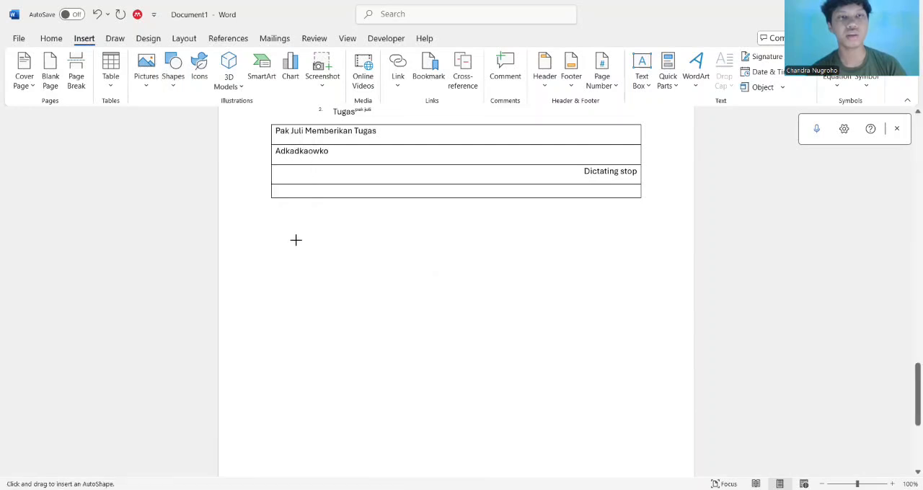
mouse_move(296, 239)
mouse_down()
mouse_move(491, 308)
mouse_move(524, 339)
mouse_up()
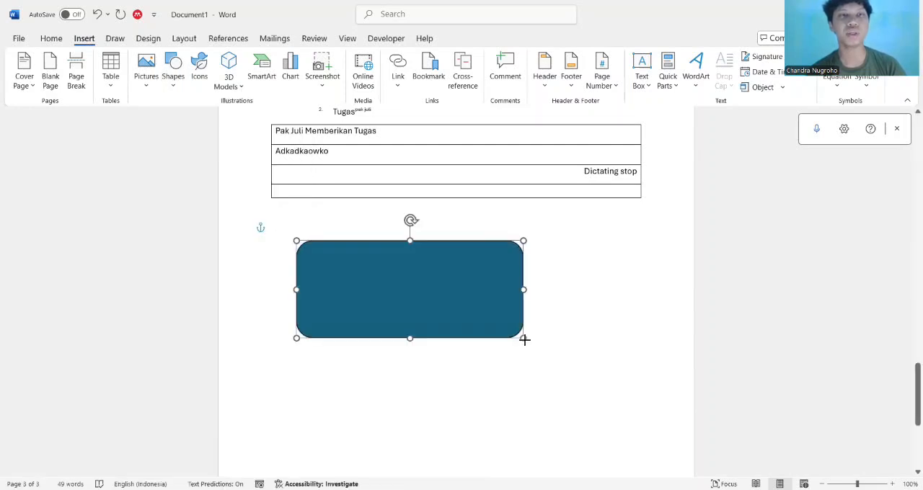
Browse the stock icon library and view the 3D model sources without inserting anything
click(83, 39)
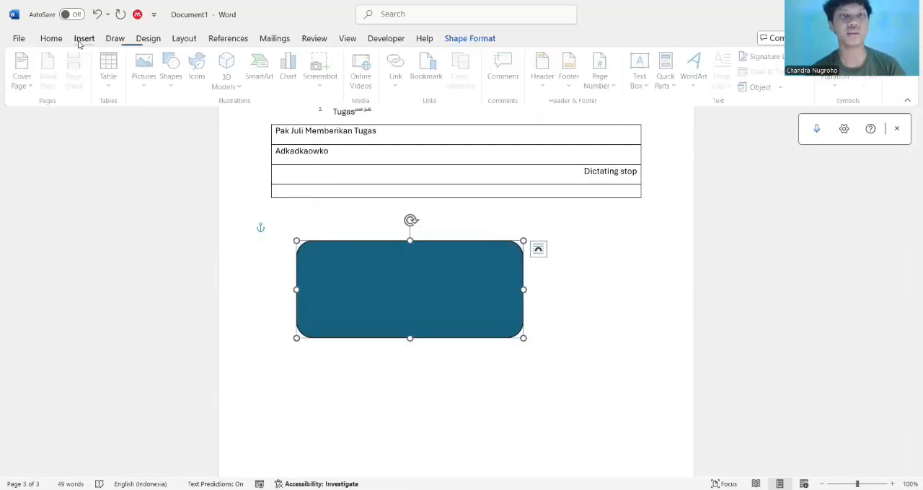
click(210, 81)
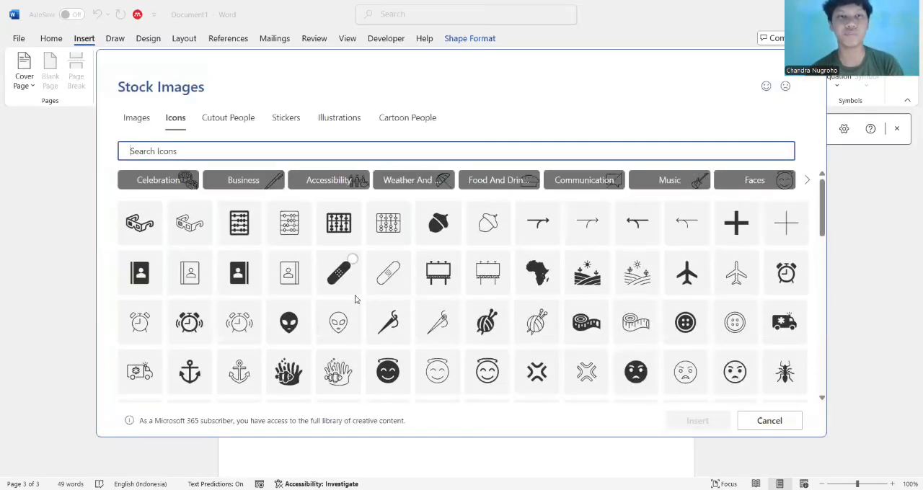
scroll(355, 299, down, 3)
scroll(354, 299, down, 15)
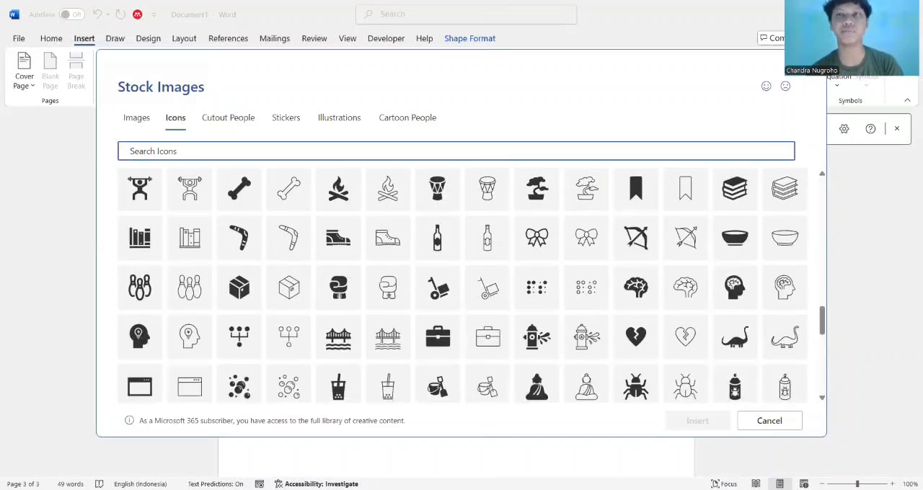
key(Escape)
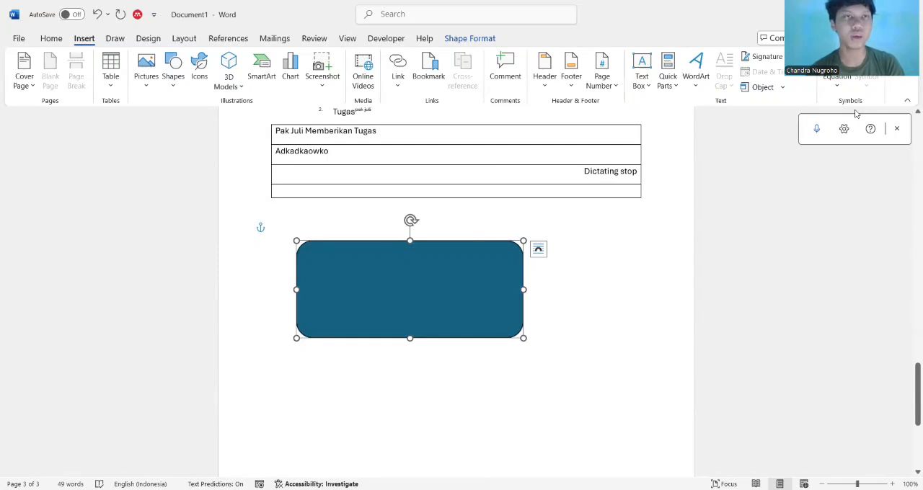
click(242, 86)
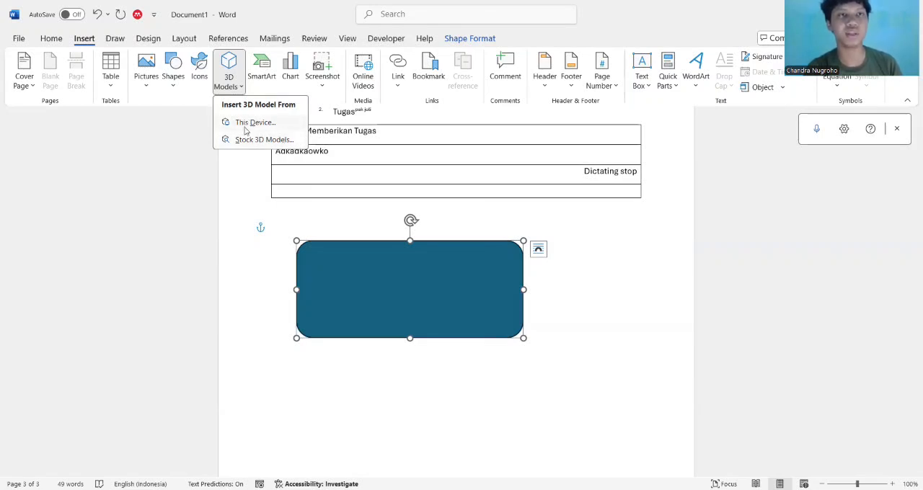
click(605, 390)
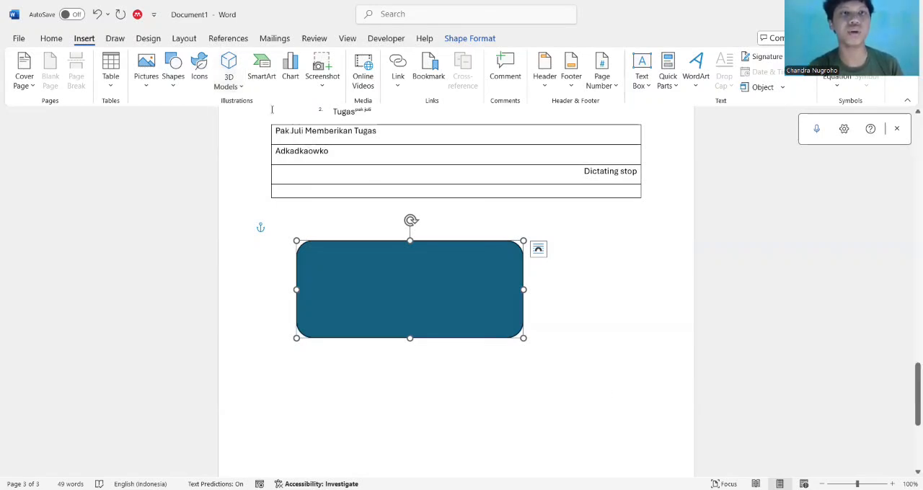
Move the insertion point below the rounded rectangle by adding three blank lines
click(556, 348)
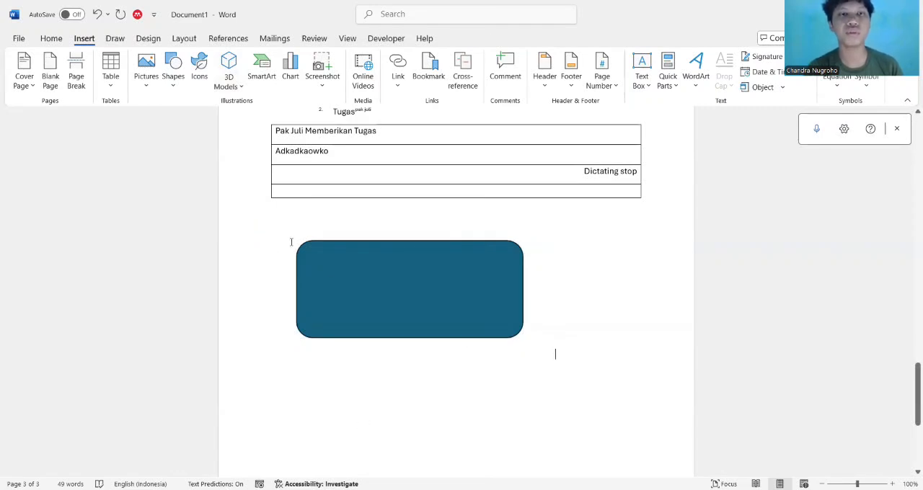
key(Return)
key(Return)
key(Return)
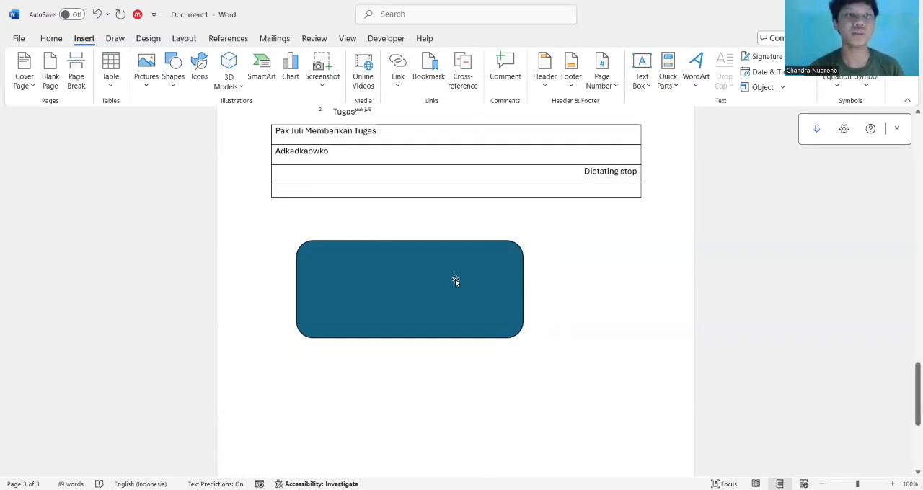
Insert a Picture Caption List SmartArt graphic below the rounded rectangle after comparing several list layouts
click(271, 86)
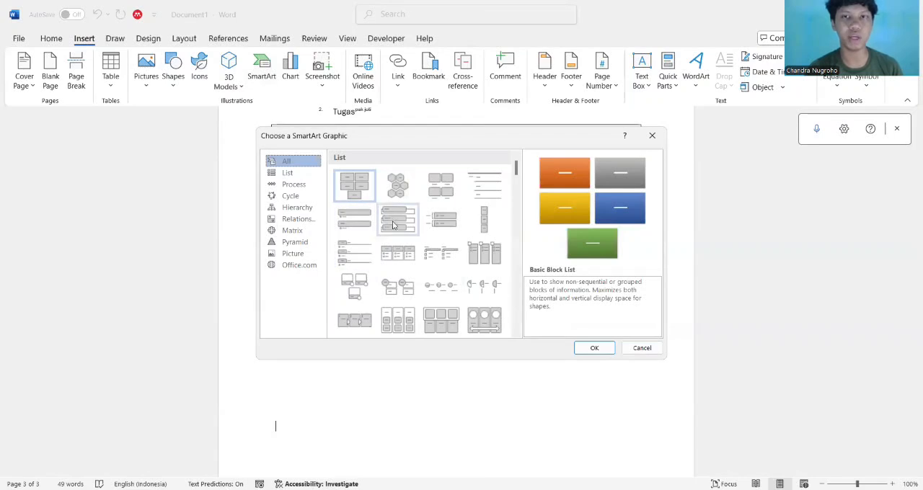
click(396, 221)
click(367, 227)
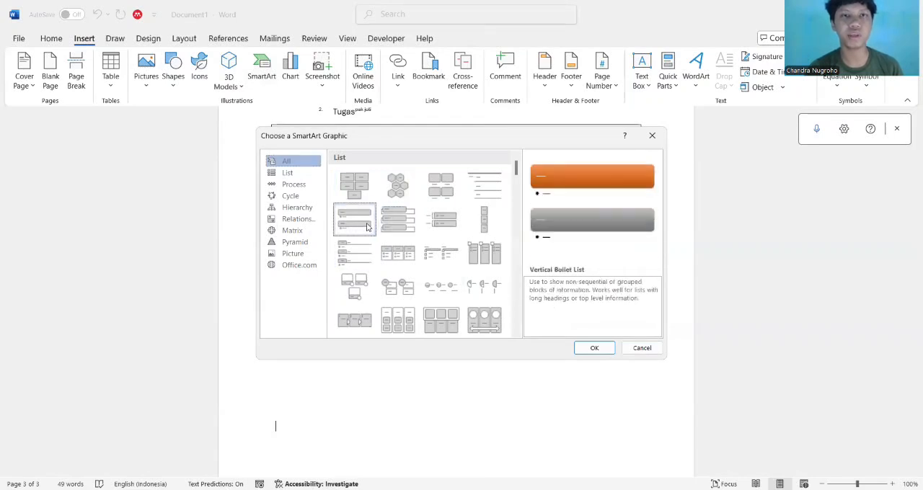
click(354, 185)
scroll(398, 227, down, 10)
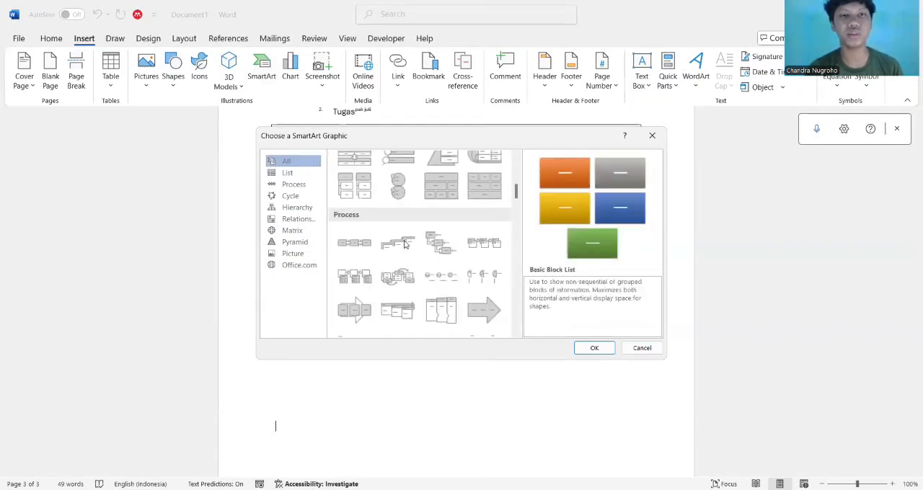
scroll(406, 216, up, 10)
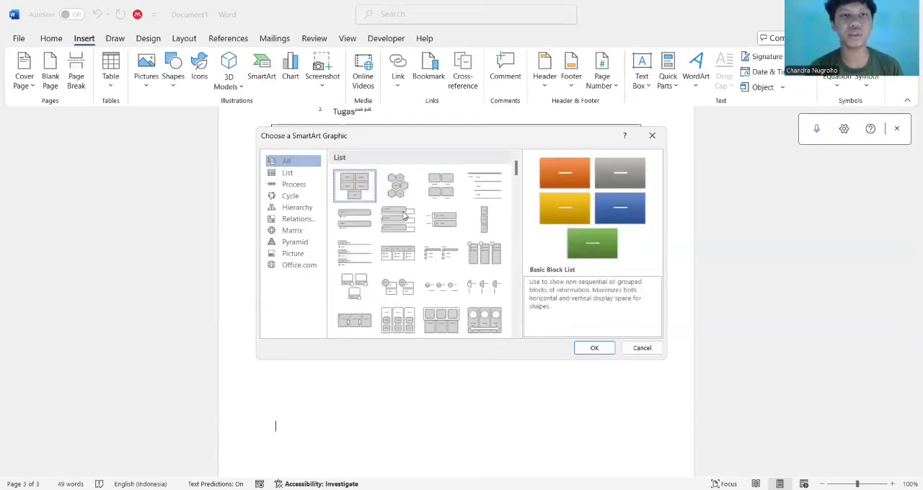
click(443, 196)
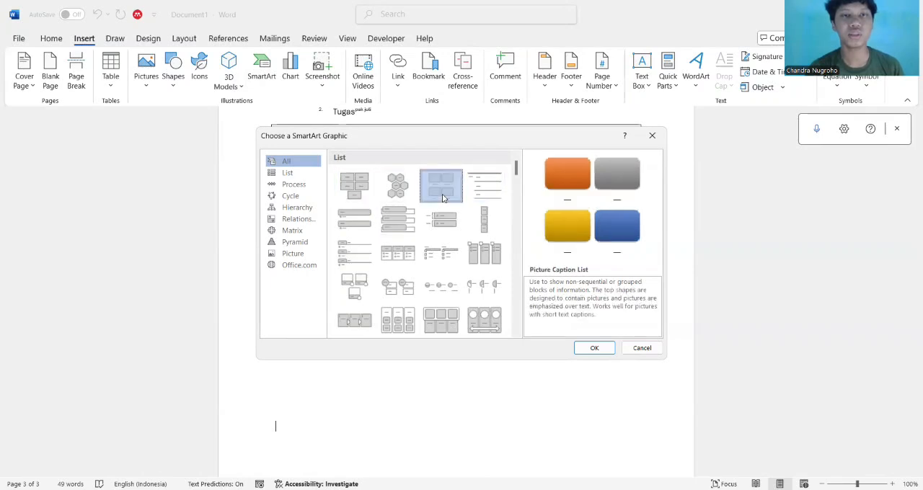
click(600, 353)
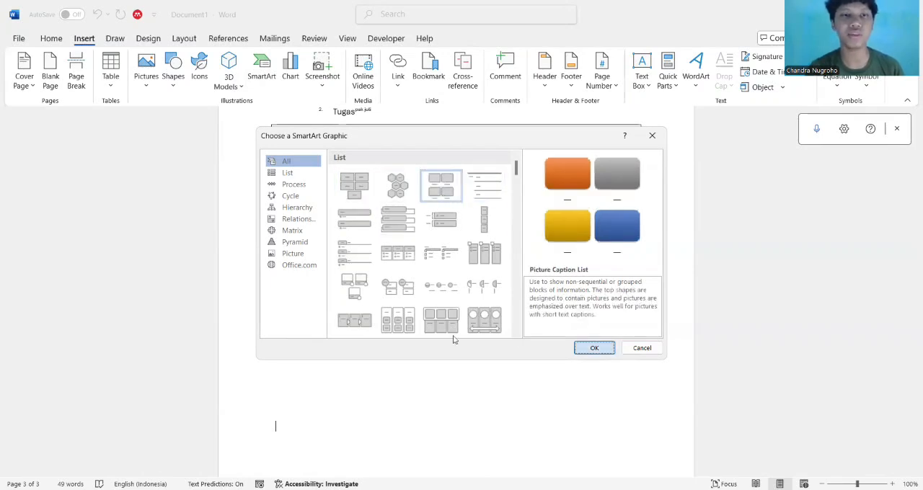
scroll(463, 370, down, 1)
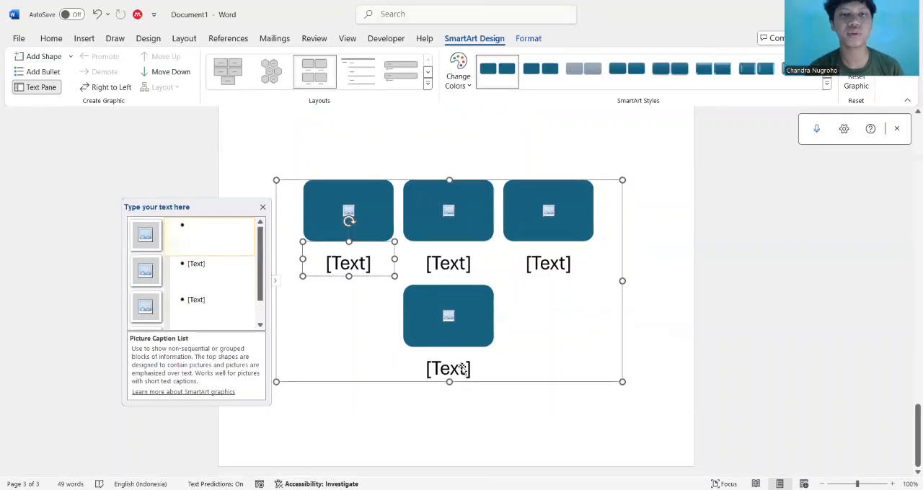
Insert a blank page at the SmartArt graphic and check the resulting page layout
click(83, 40)
click(49, 77)
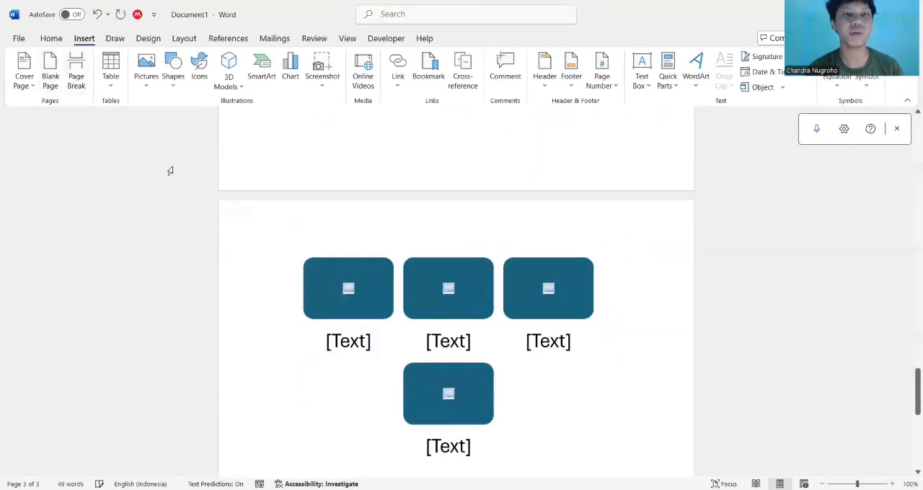
scroll(343, 240, down, 3)
scroll(343, 240, up, 2)
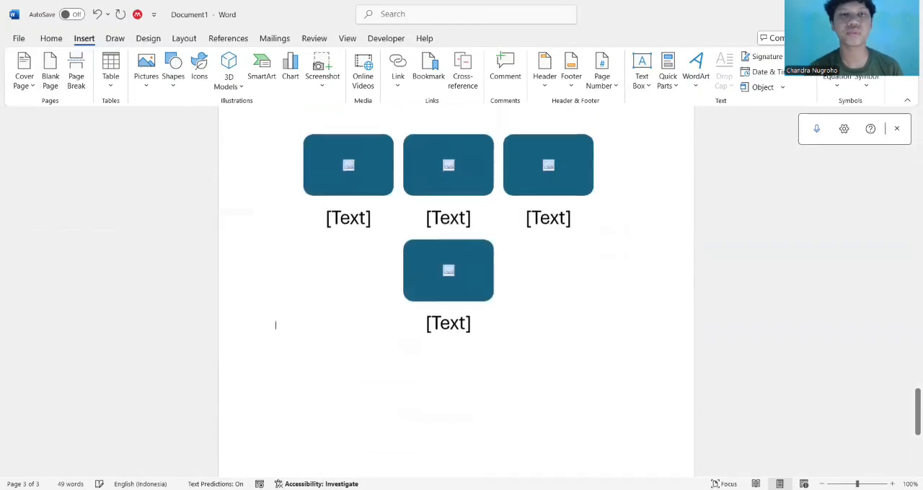
scroll(310, 197, up, 5)
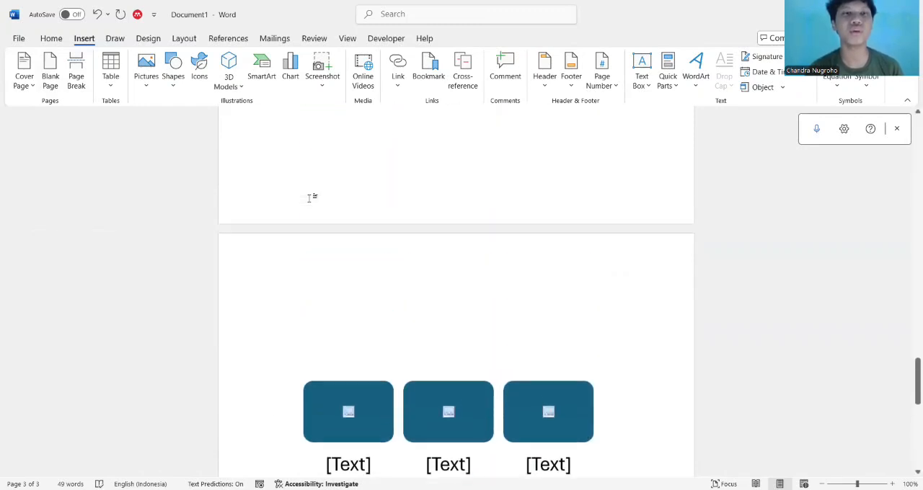
scroll(310, 197, up, 2)
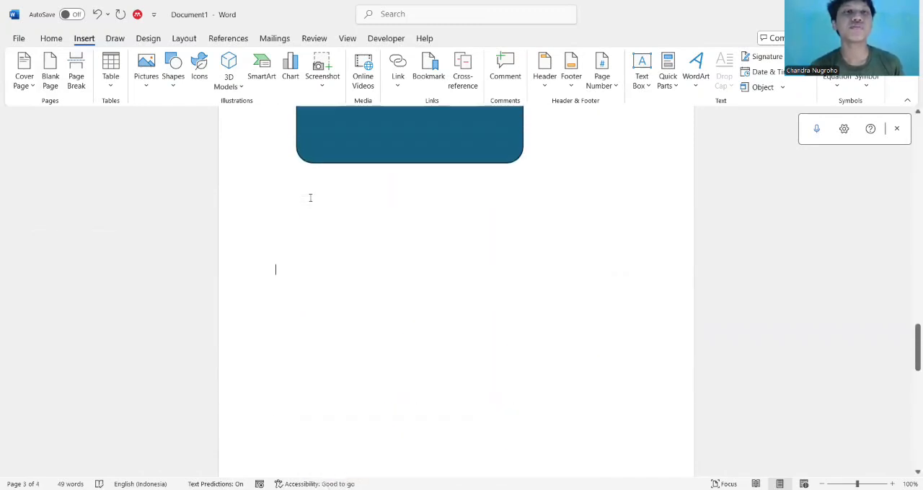
Browse chart types such as line, bar, sunburst and radar, and view the bookmark settings without inserting anything
click(290, 72)
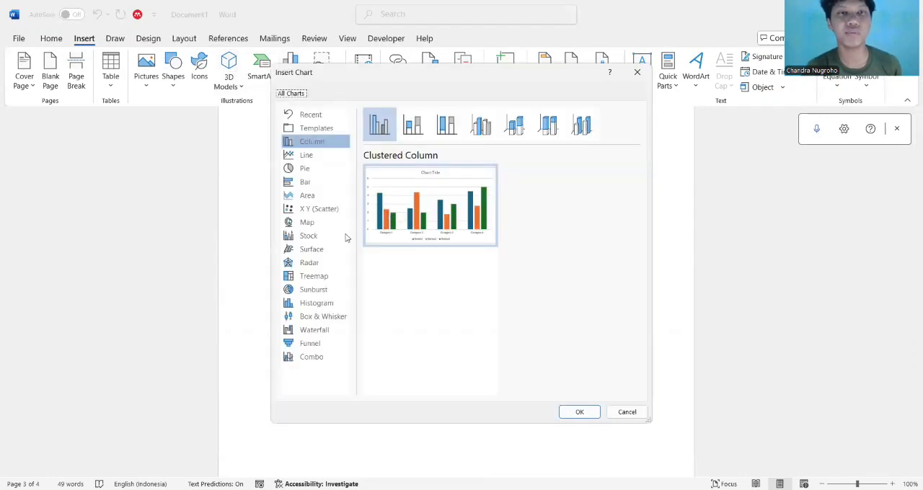
click(309, 160)
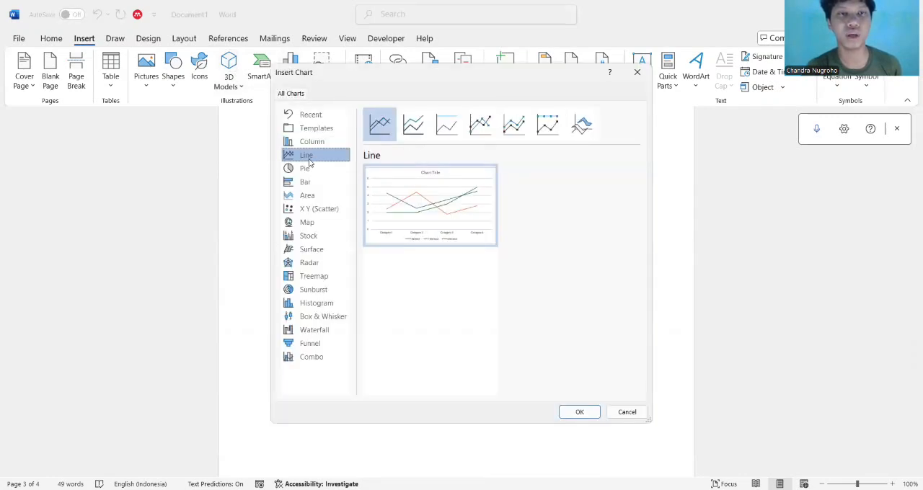
click(319, 147)
click(303, 183)
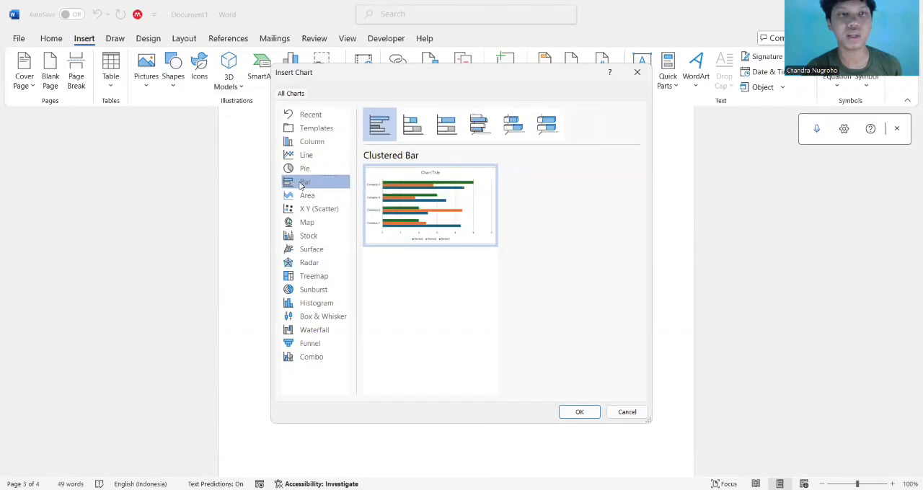
click(316, 167)
click(312, 288)
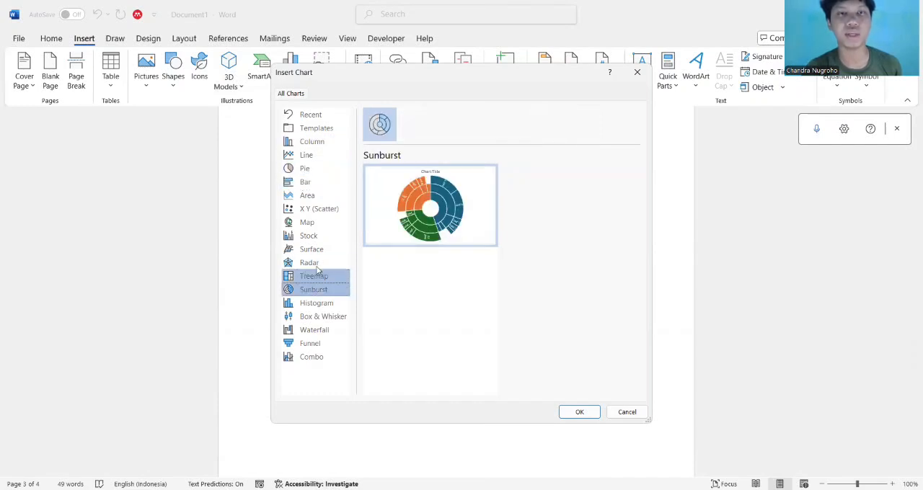
click(318, 264)
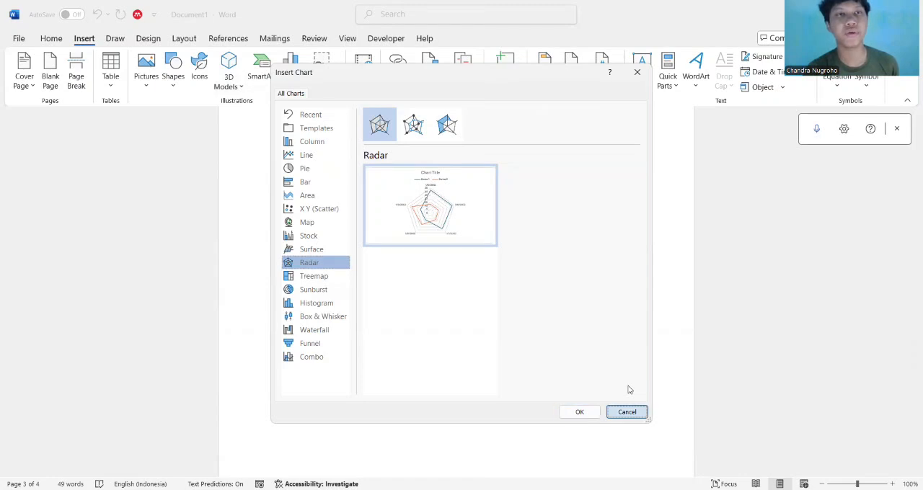
click(626, 412)
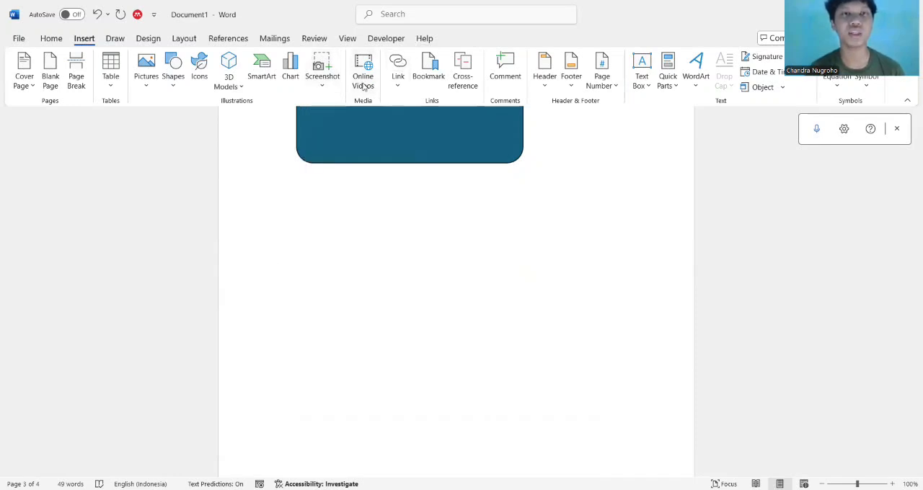
click(427, 79)
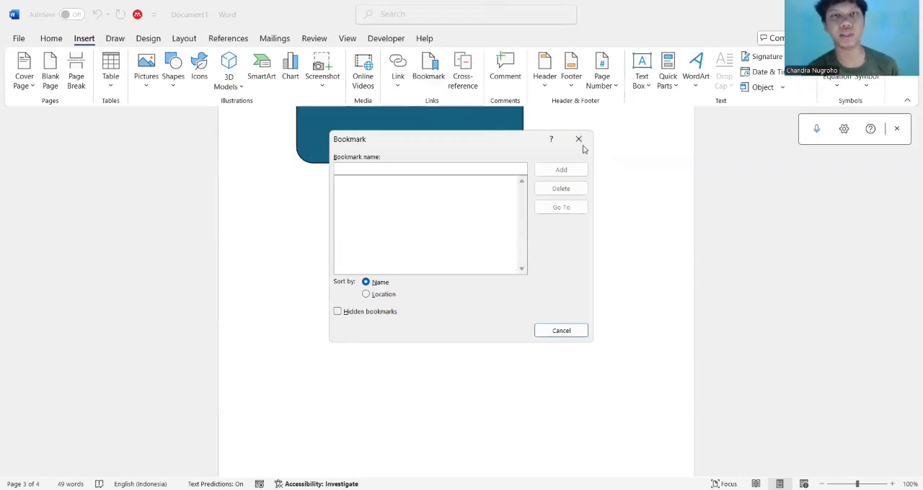
key(Escape)
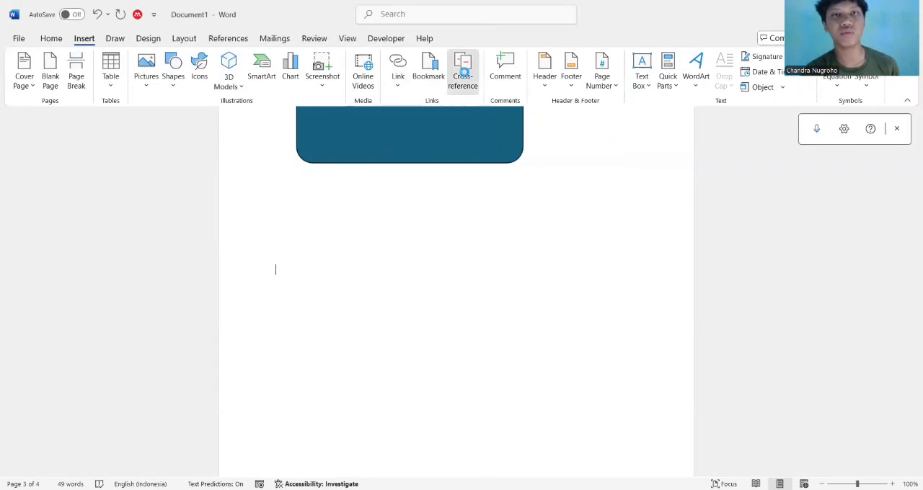
Insert two paragraph-number cross-references to the first numbered item, followed by the text "pkdpad"
click(464, 73)
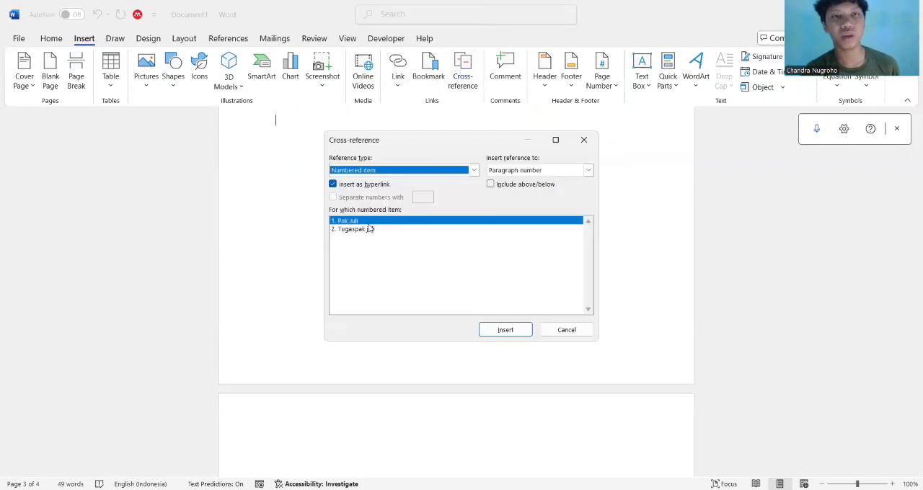
click(514, 336)
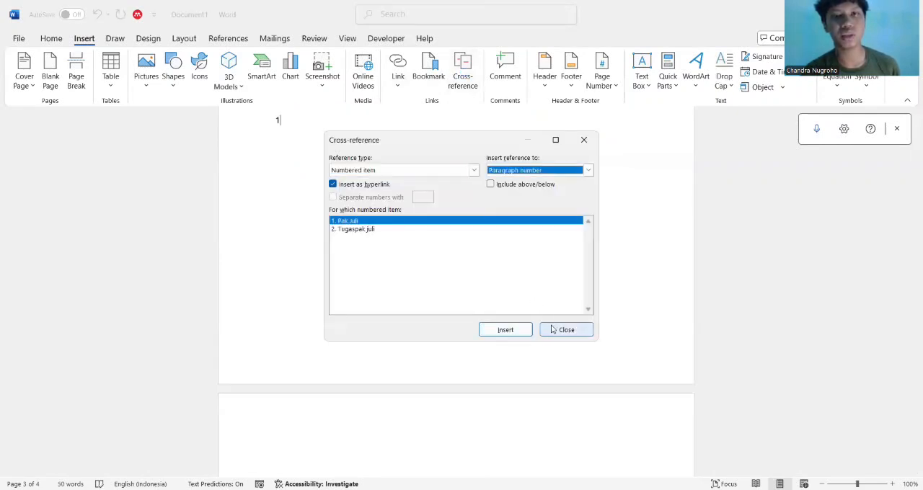
click(528, 332)
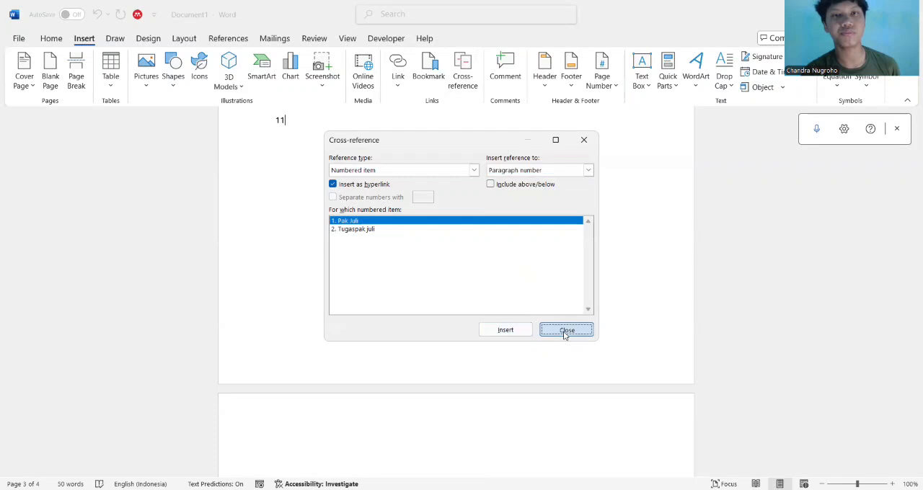
key(Escape)
text(pkdpad)
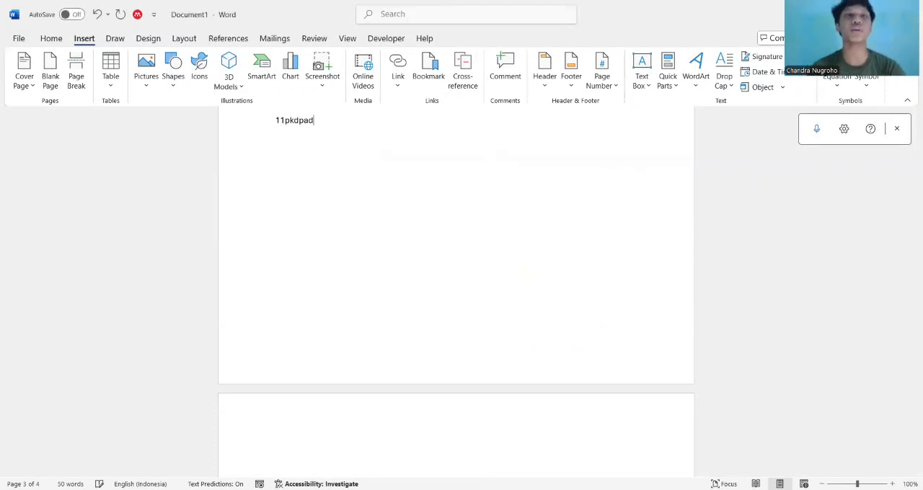
Post a comment on the "11pkdpad" text containing the teacher's name followed by "memberi tugas"
click(509, 76)
scroll(489, 165, up, 2)
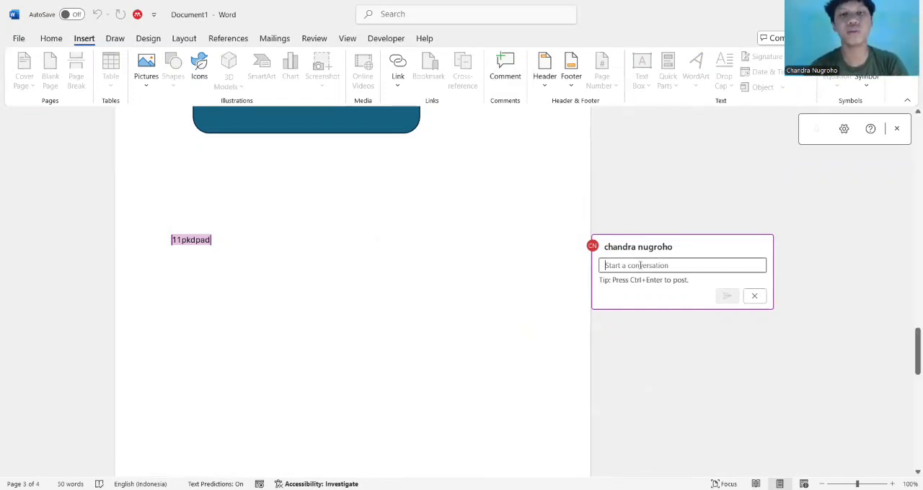
text(Pak jul)
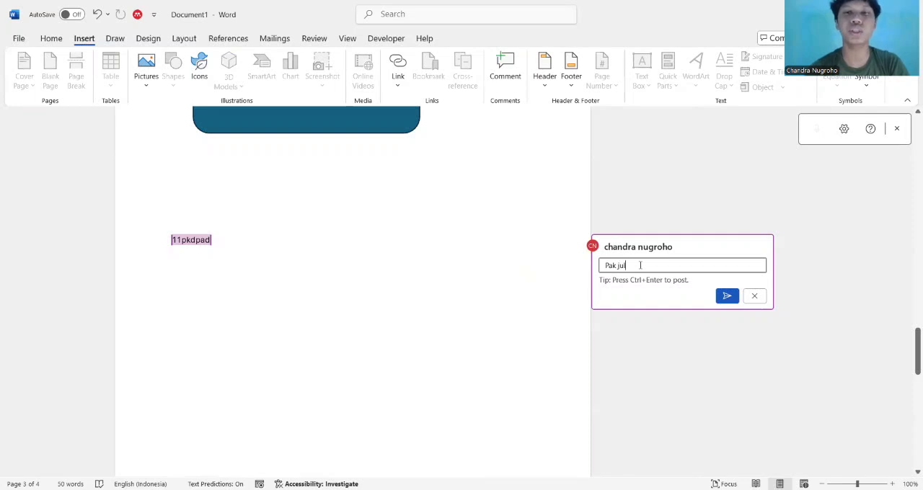
text(i memberi)
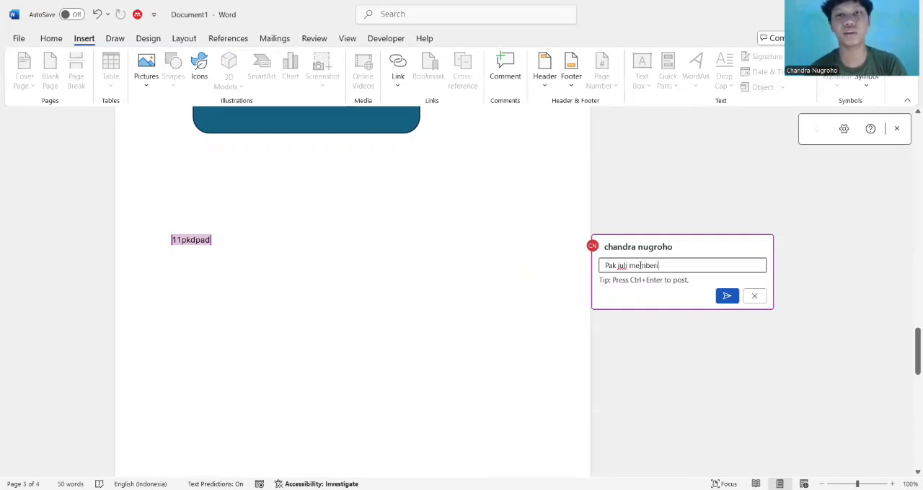
text( tugas)
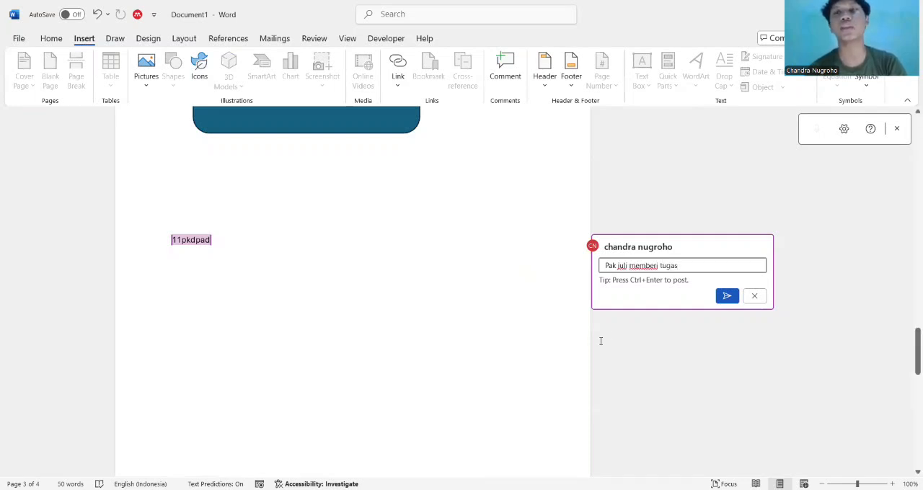
click(719, 298)
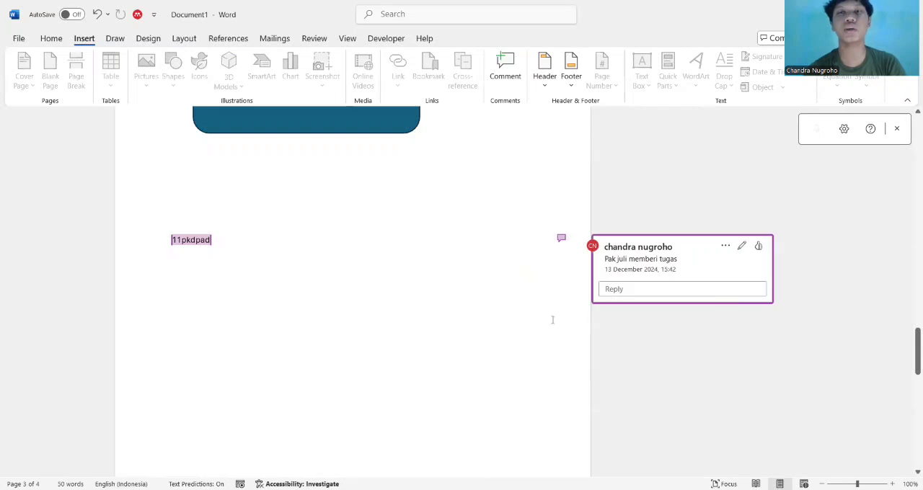
Delete the comment thread and the "11pkdpad" text it was attached to
click(336, 307)
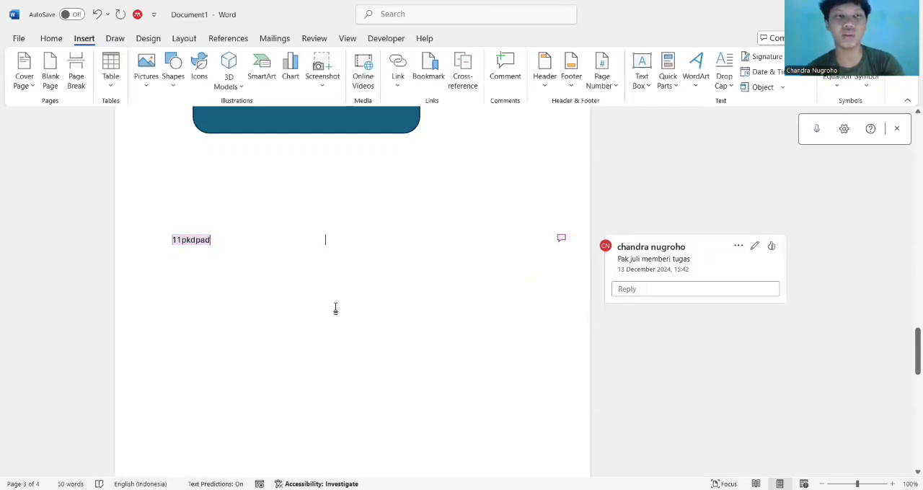
click(565, 242)
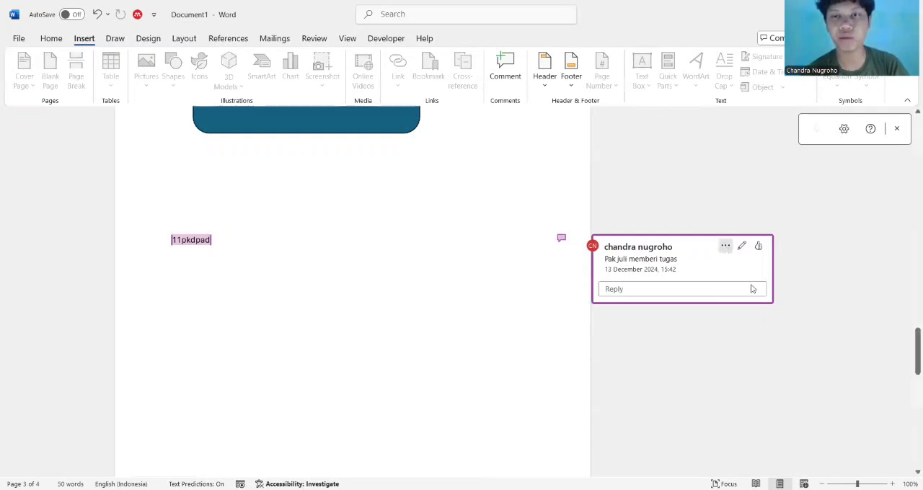
click(726, 246)
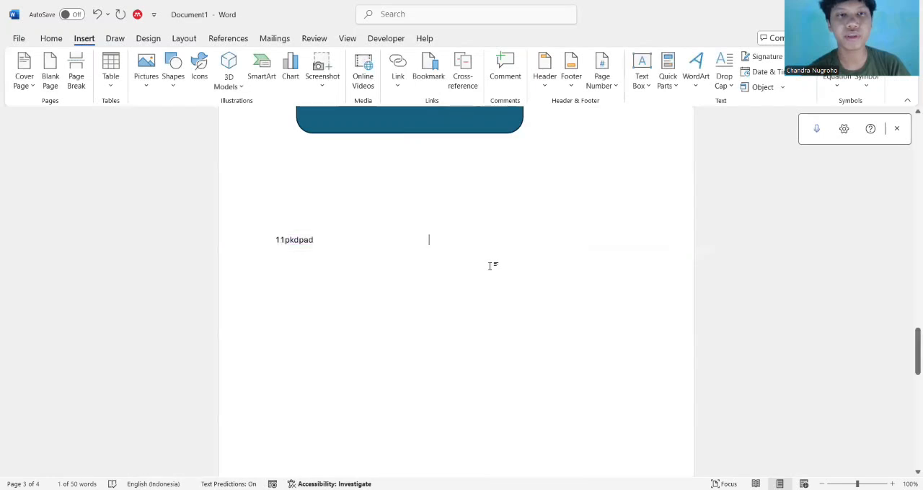
click(231, 258)
key(BackSpace)
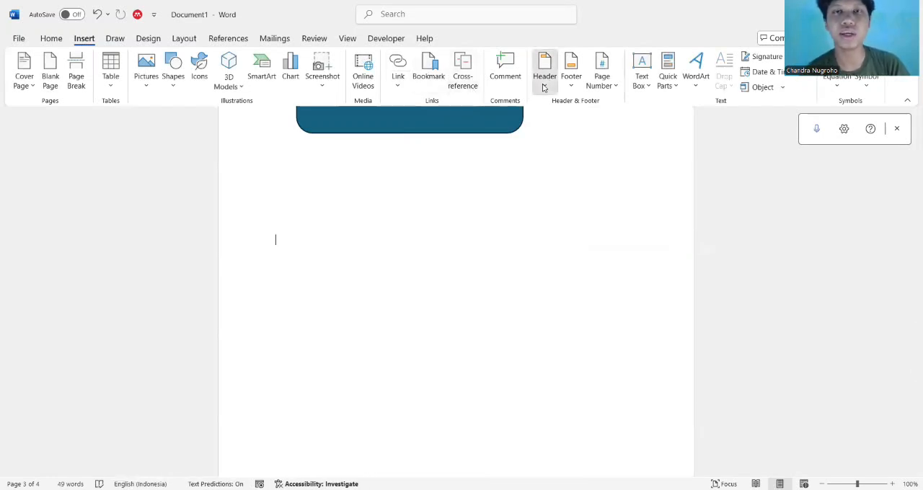
Add a page header containing the teacher's name, then return to the document body
click(544, 87)
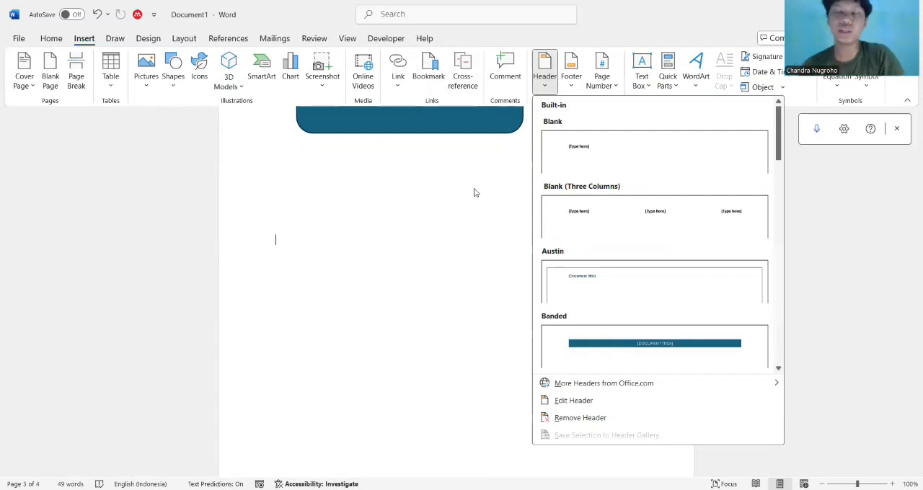
click(475, 188)
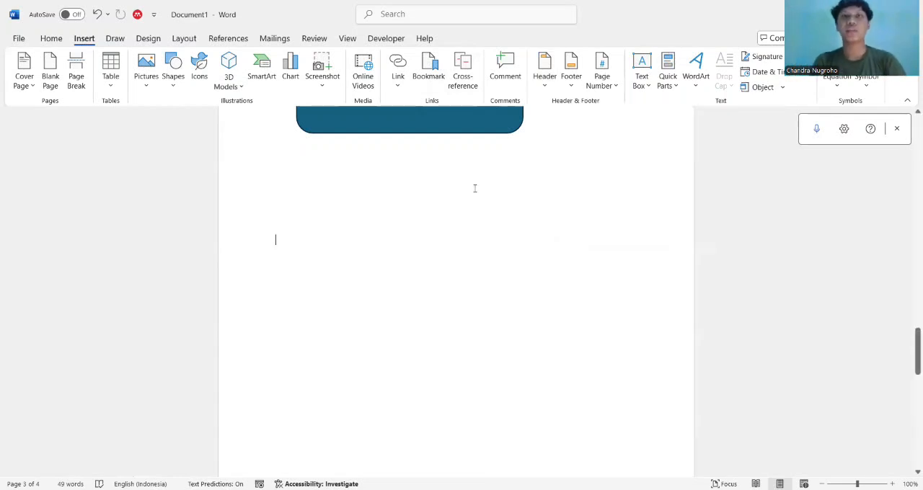
click(548, 76)
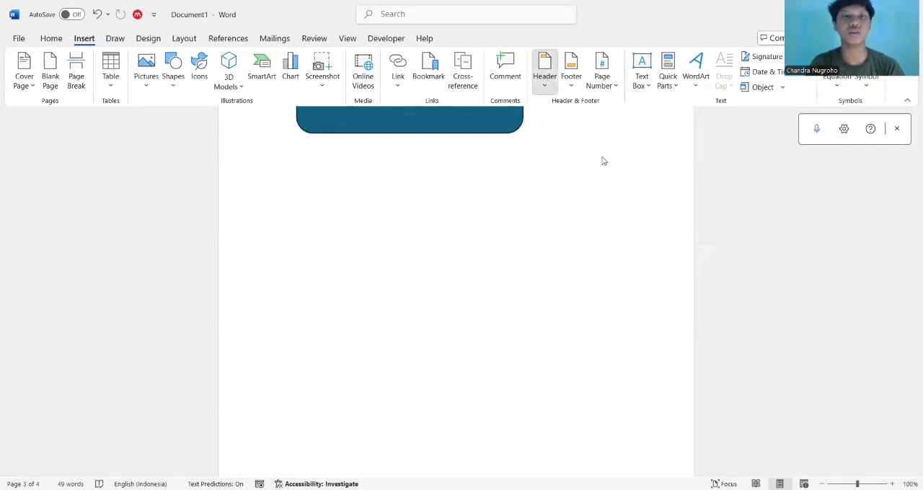
click(558, 181)
text(pak)
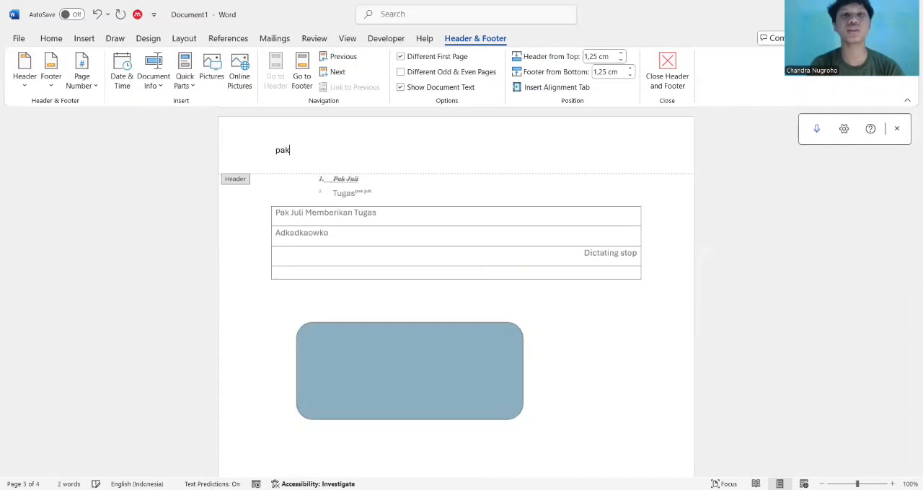
text( juli)
key(Return)
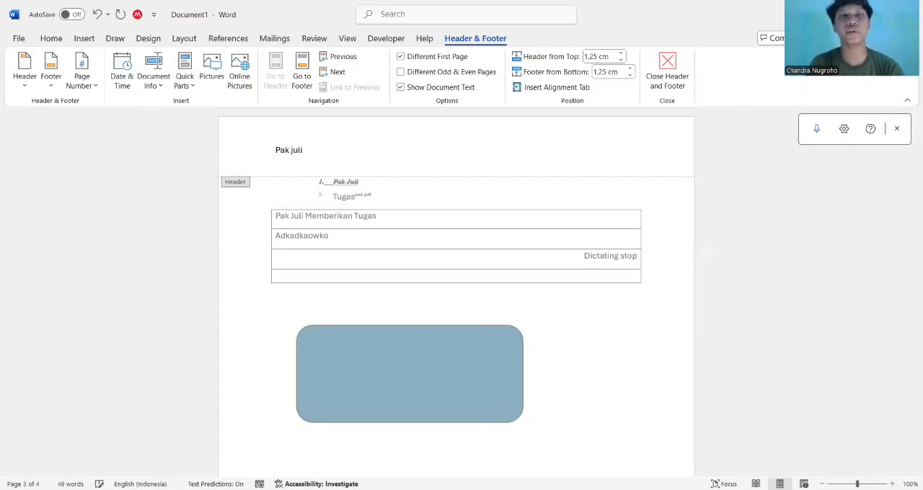
double_click(593, 343)
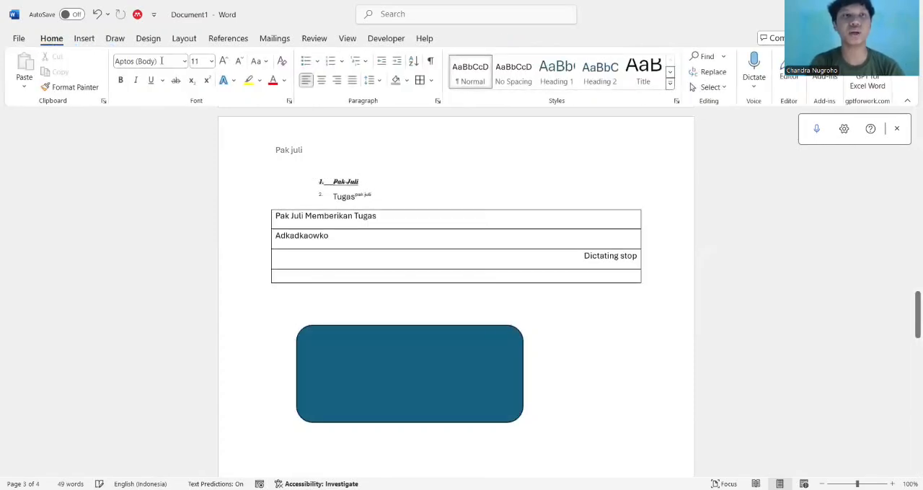
Add a page footer containing the teacher's name, then return to the document body
click(85, 39)
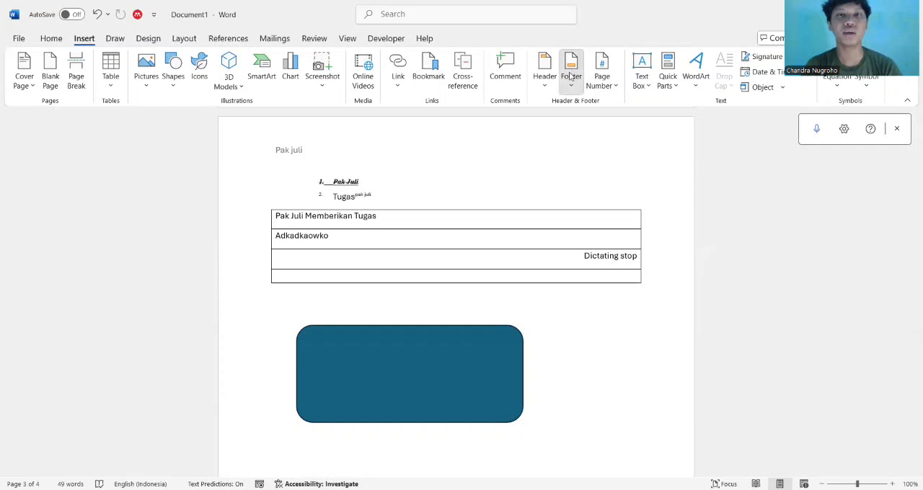
click(600, 157)
text(Pak jul)
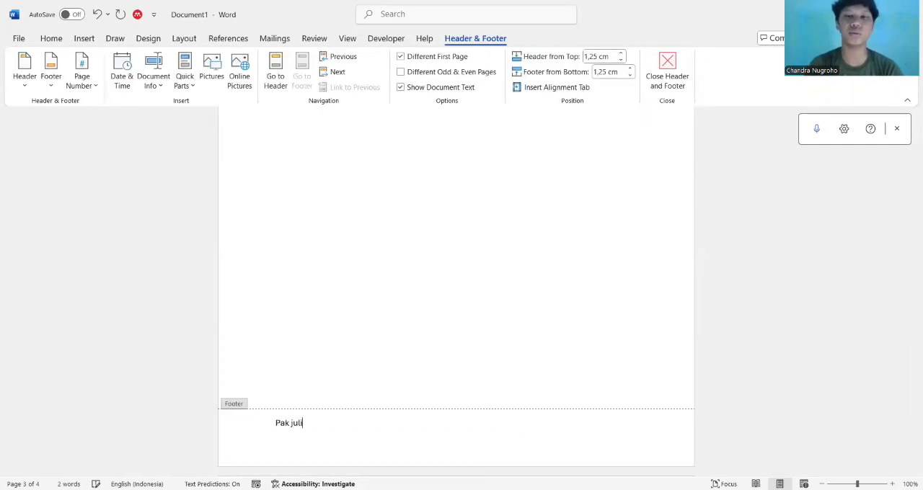
text(i)
key(Return)
double_click(430, 275)
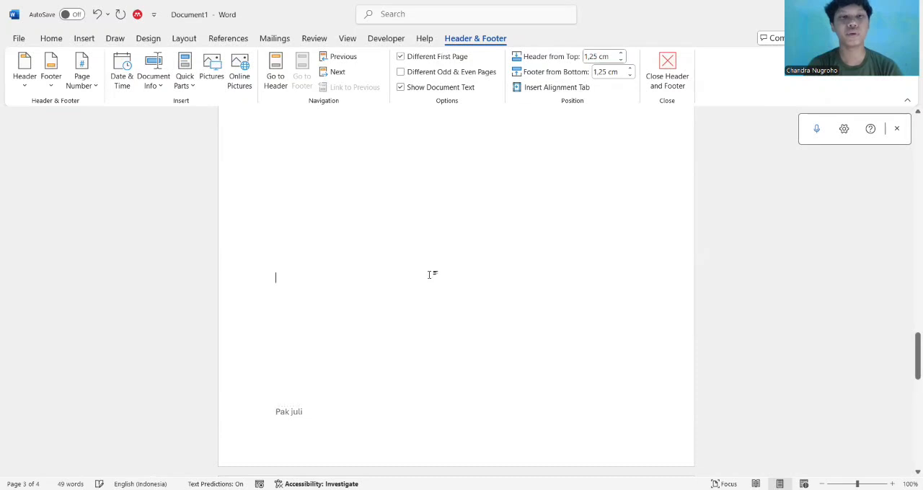
View the page number styles offered for the top and bottom of the page without inserting one
scroll(362, 264, up, 3)
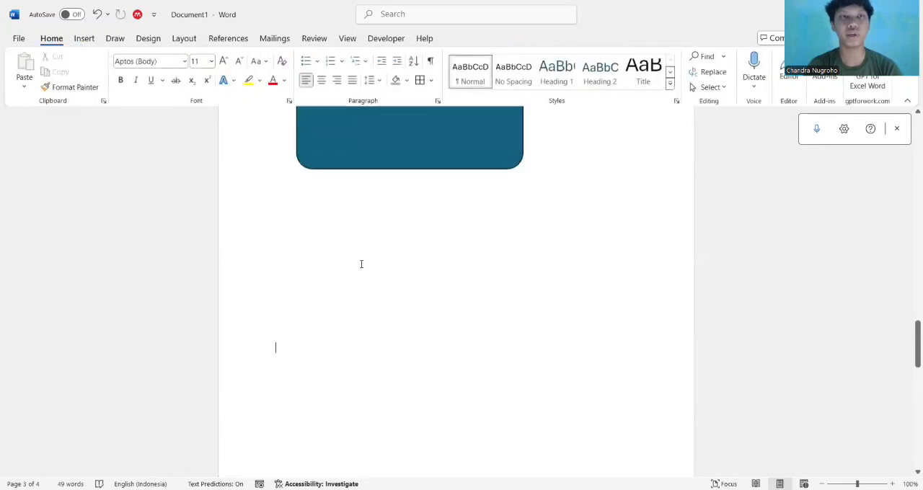
click(84, 40)
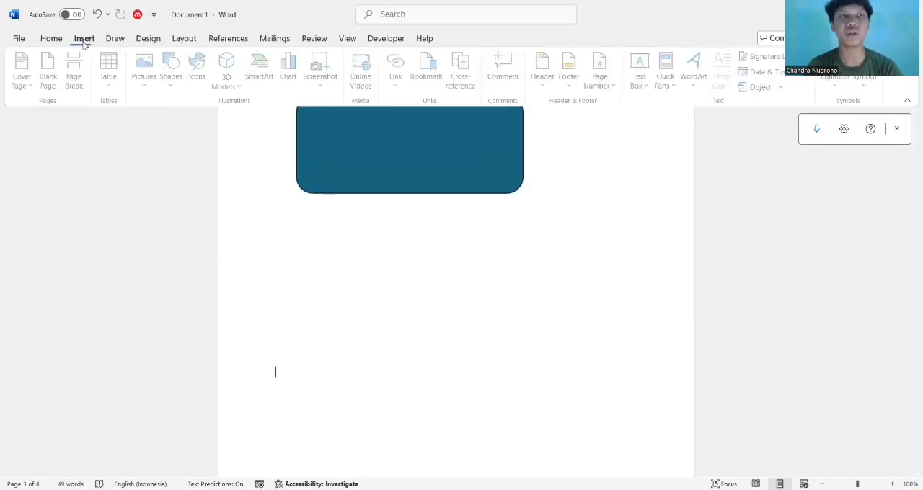
click(610, 87)
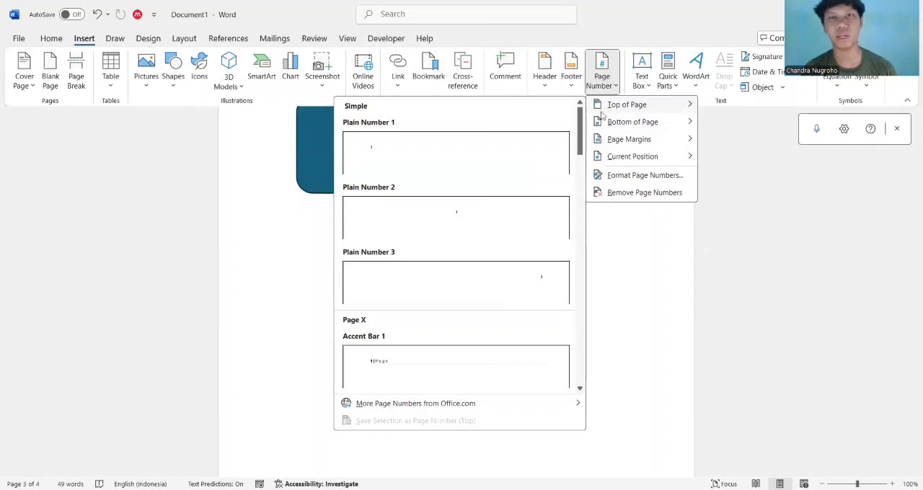
mouse_move(662, 124)
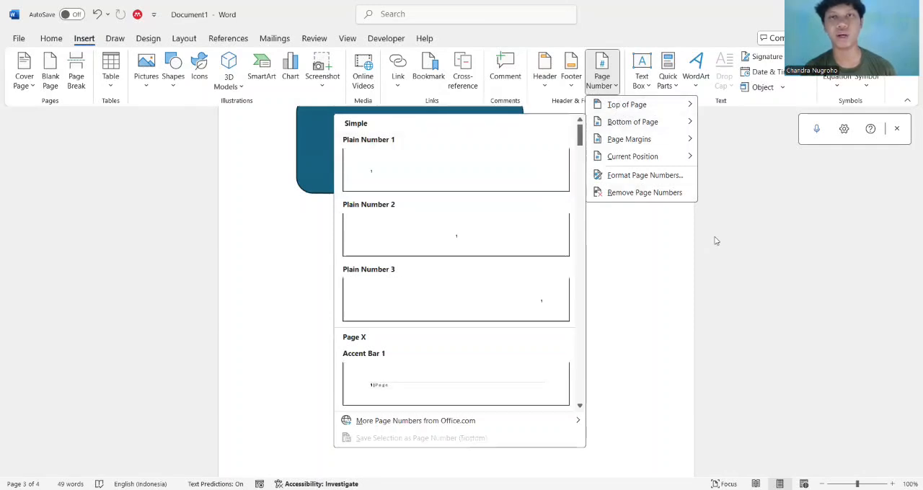
click(579, 101)
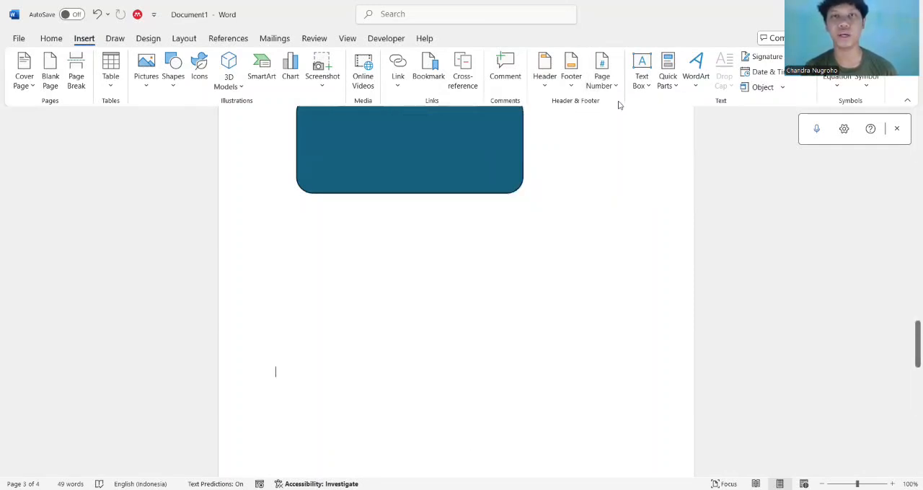
Insert a Simple Text Box with its placeholder text, move it just below the blue rounded rectangle and widen it
click(647, 88)
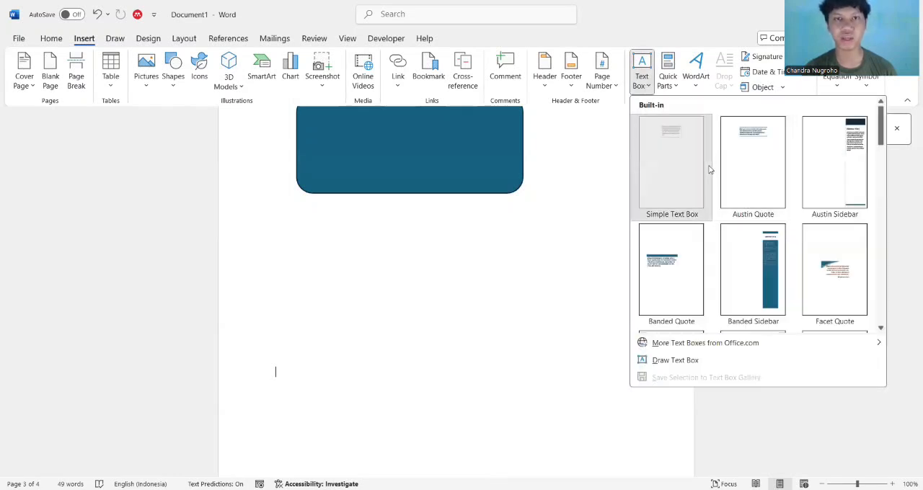
click(709, 169)
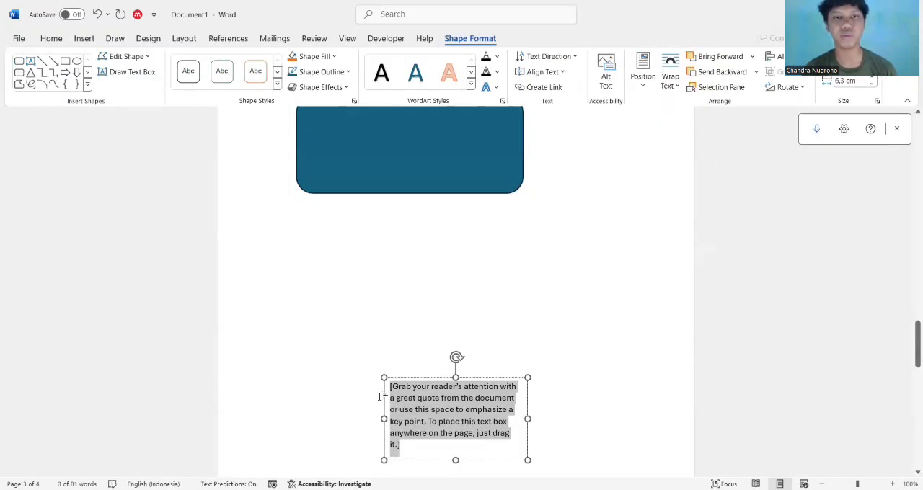
drag(384, 395, 248, 239)
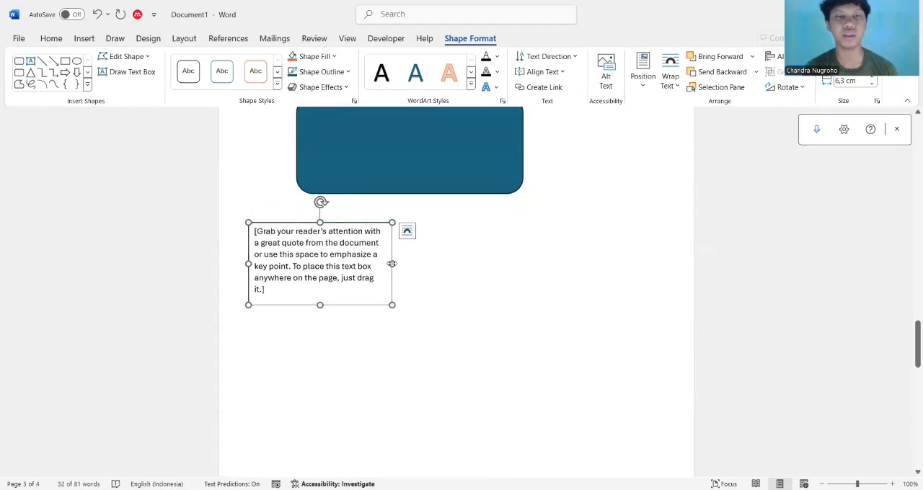
click(474, 371)
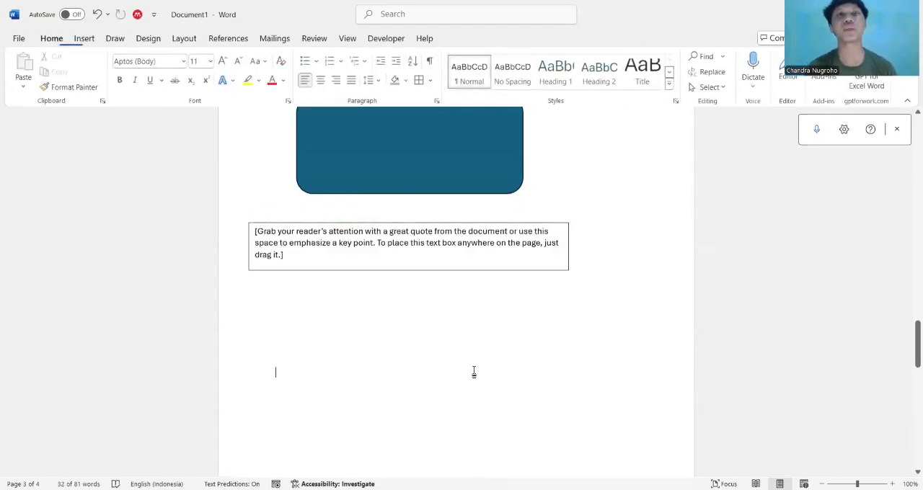
Insert the second saved AutoText entry of the General category on the empty line below the text box
click(87, 39)
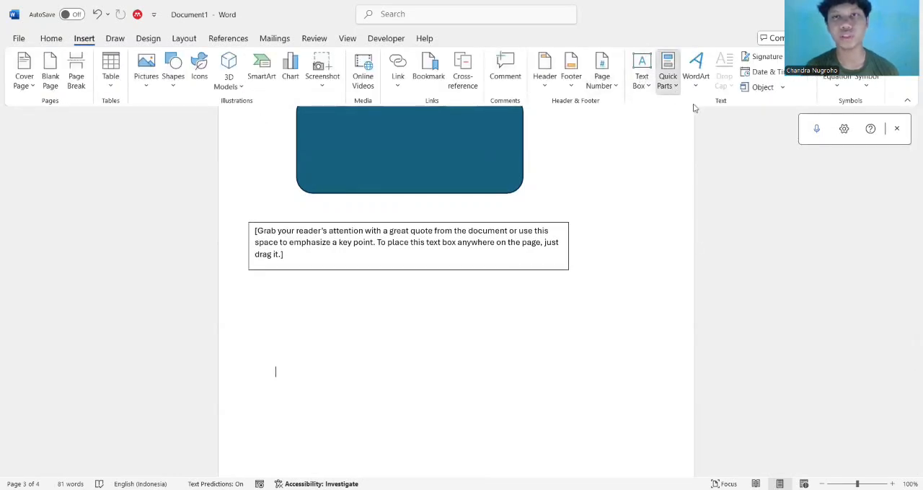
click(668, 78)
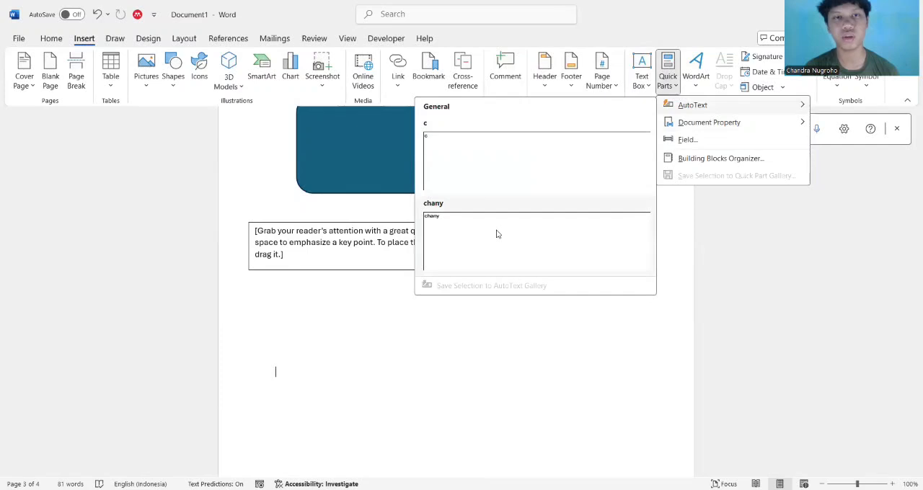
click(497, 231)
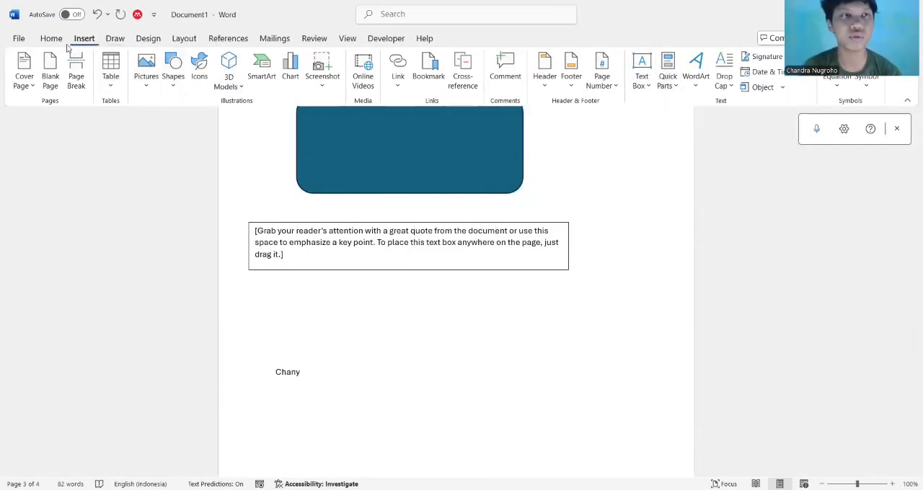
click(48, 39)
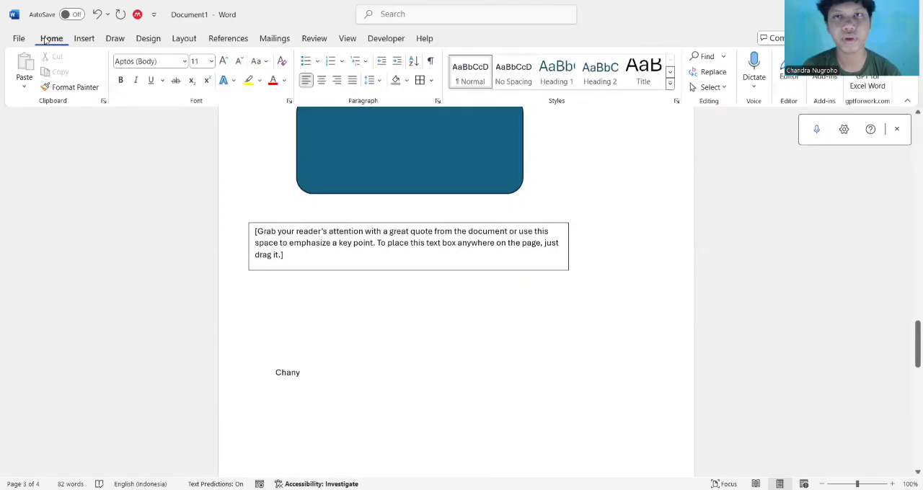
click(84, 39)
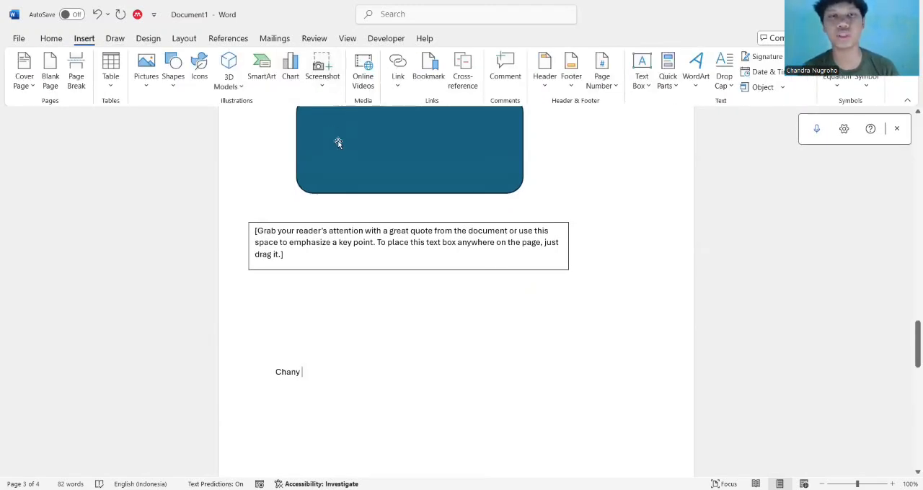
Convert the inserted AutoText word to WordArt using the dark style with a purple shadow
key(Return)
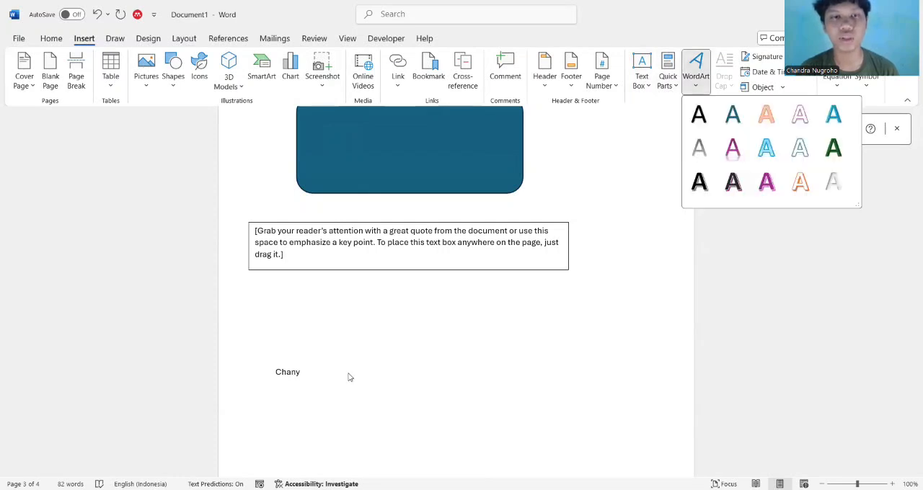
double_click(324, 381)
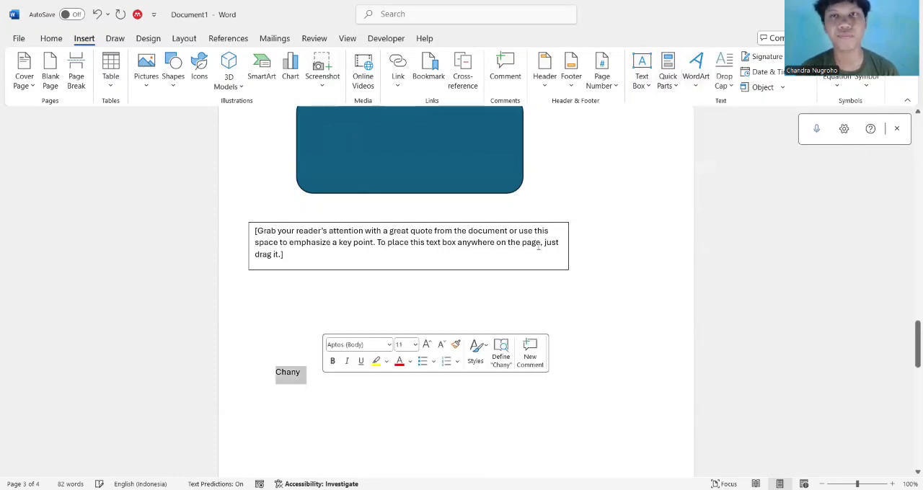
click(697, 72)
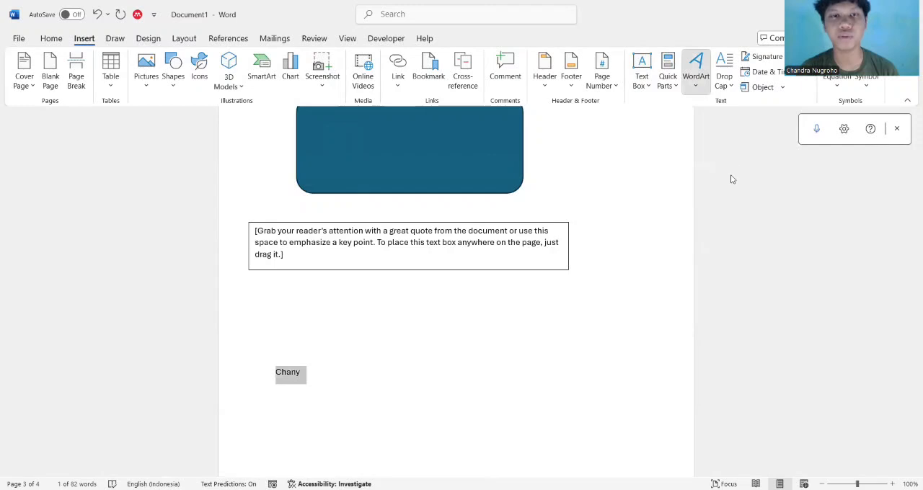
click(732, 180)
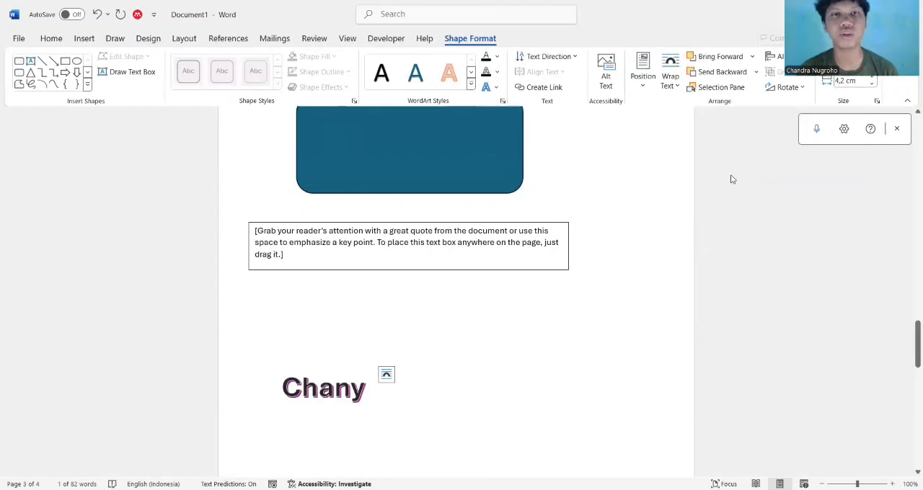
click(378, 372)
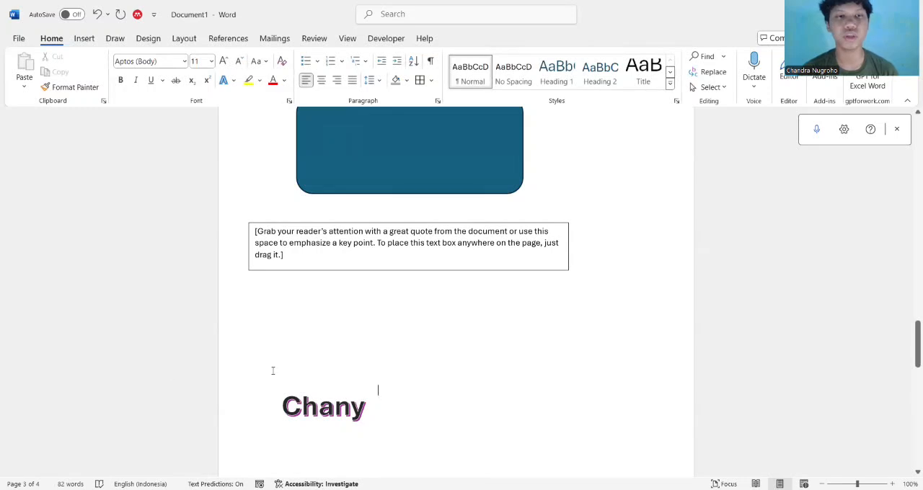
Delete the Picture Caption List SmartArt from the last page
scroll(301, 437, down, 15)
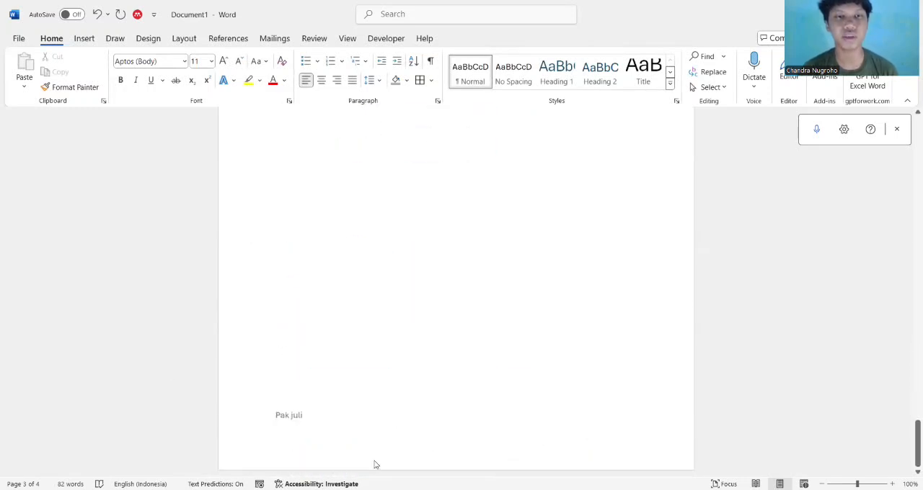
click(296, 260)
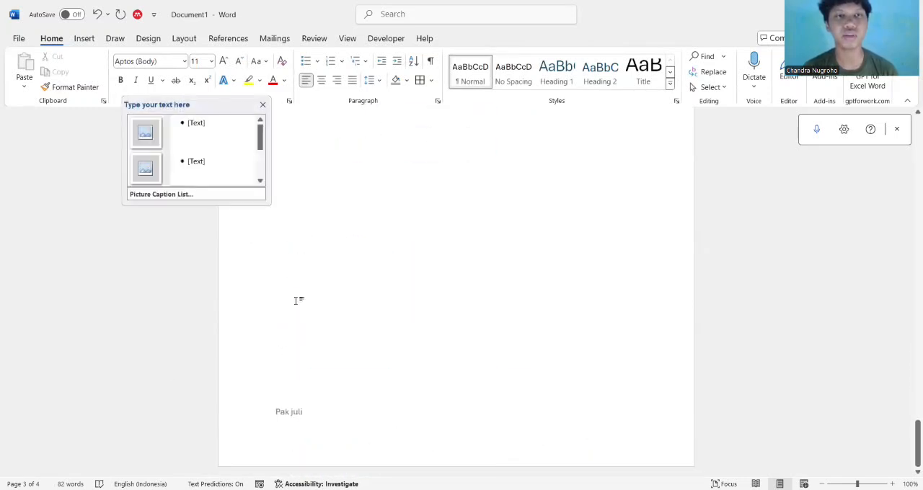
scroll(297, 301, up, 4)
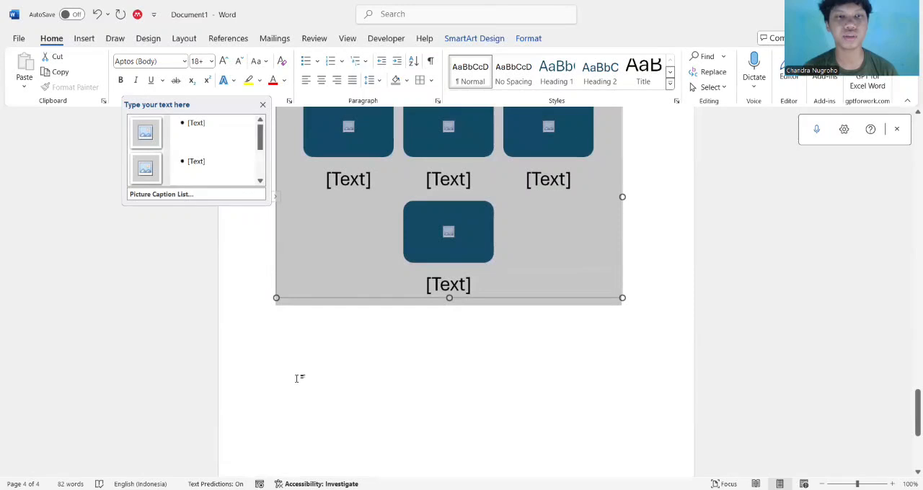
click(296, 378)
scroll(303, 379, down, 5)
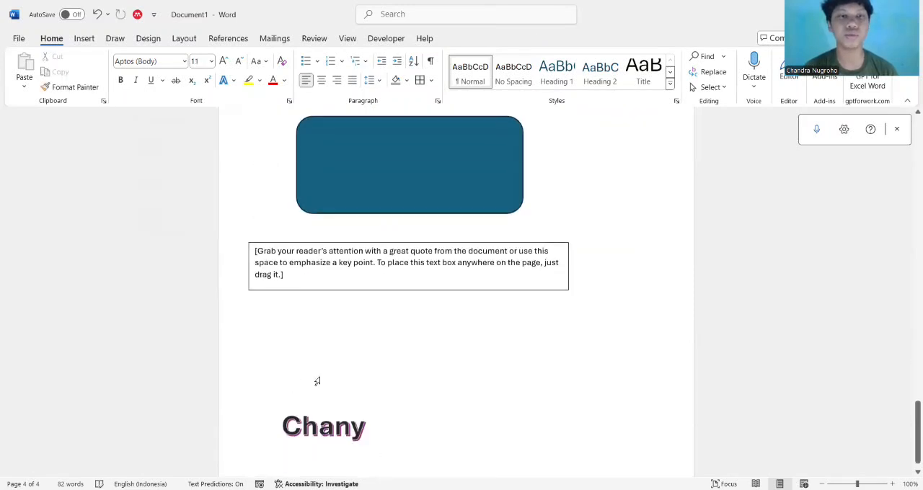
Insert a blank page after the page with the WordArt
click(84, 38)
click(51, 76)
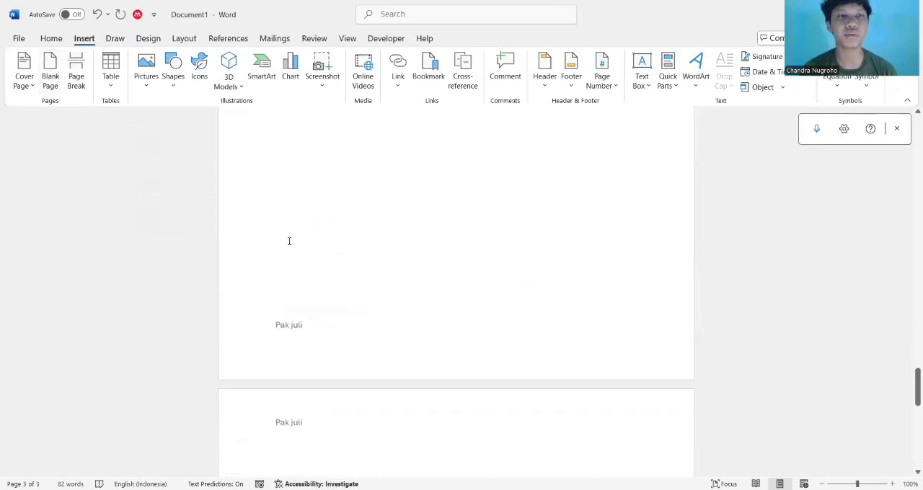
Insert the current date on the new blank page in the "13 Dec. 24" format
scroll(289, 242, up, 4)
scroll(259, 284, up, 2)
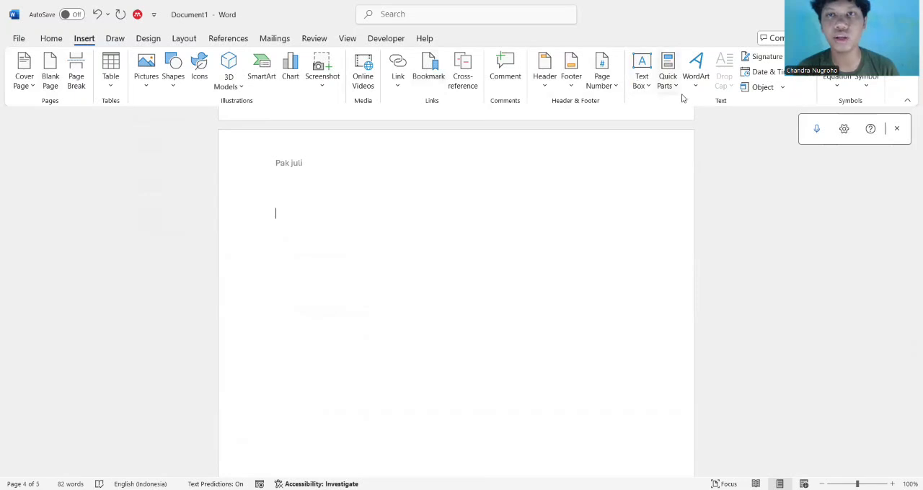
click(772, 72)
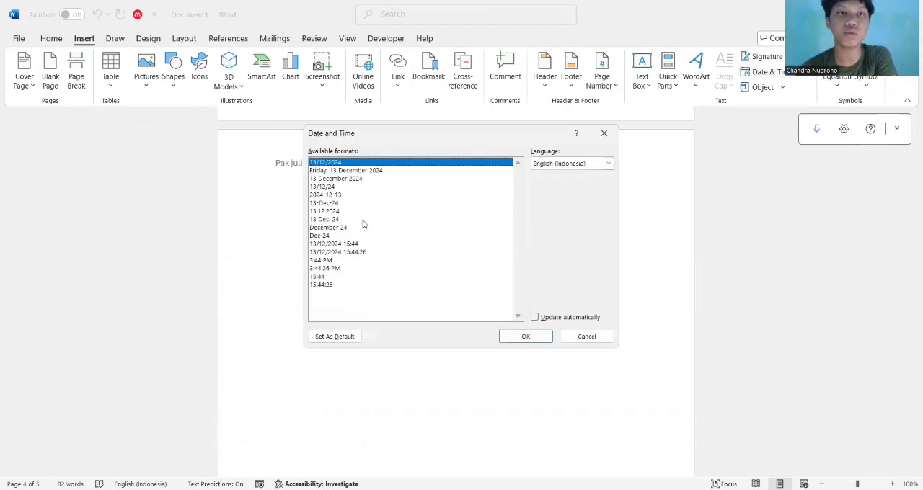
click(336, 211)
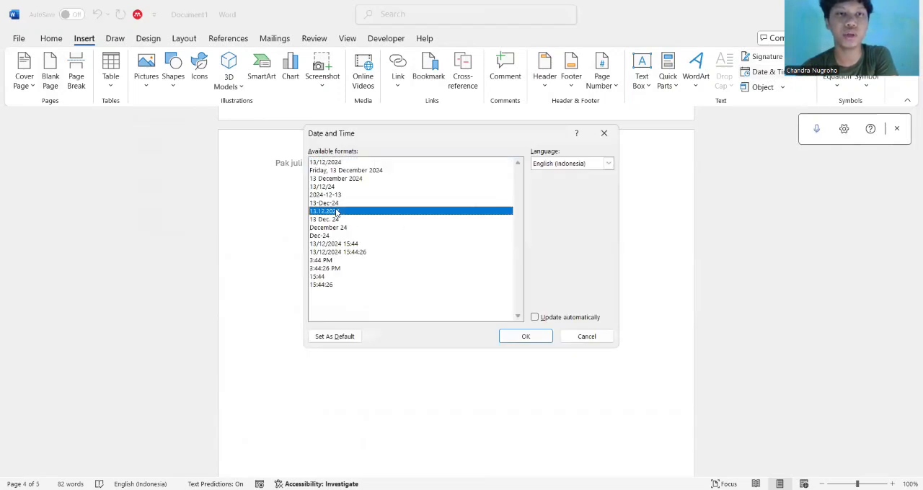
click(330, 164)
click(326, 189)
click(327, 219)
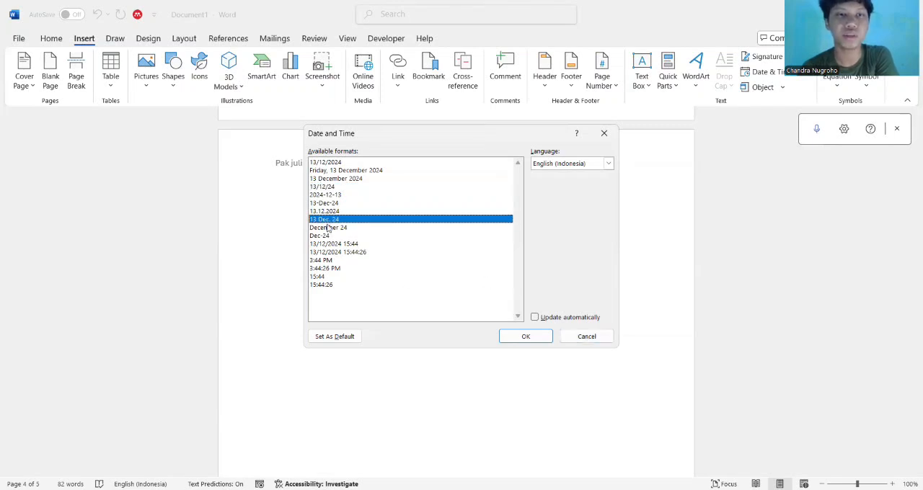
click(525, 338)
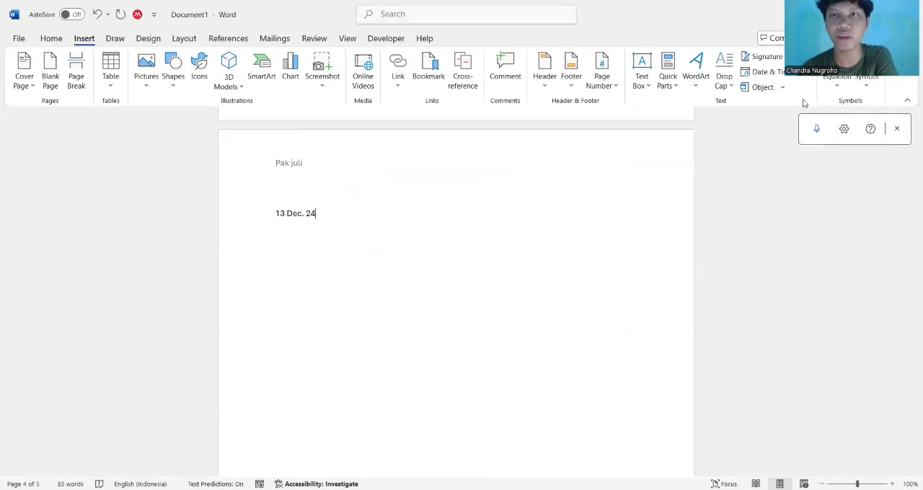
Insert a new Microsoft Excel Worksheet object after the date and return to the document text
click(784, 90)
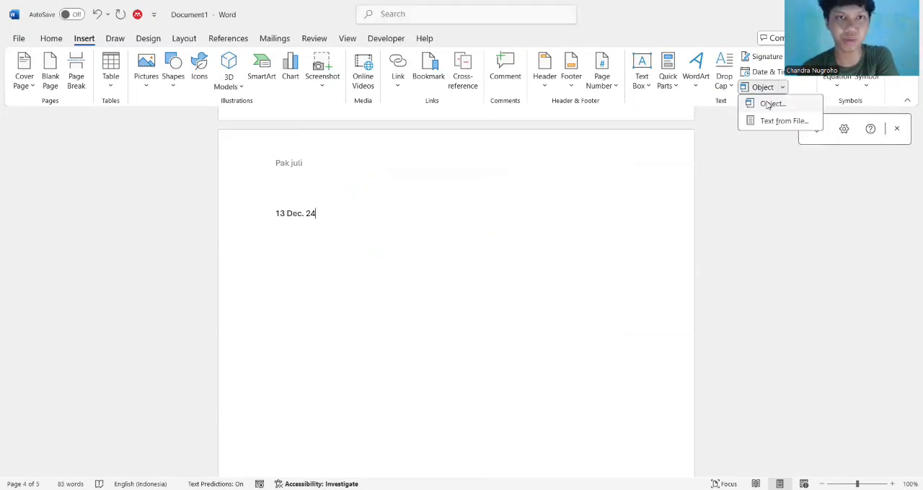
click(769, 105)
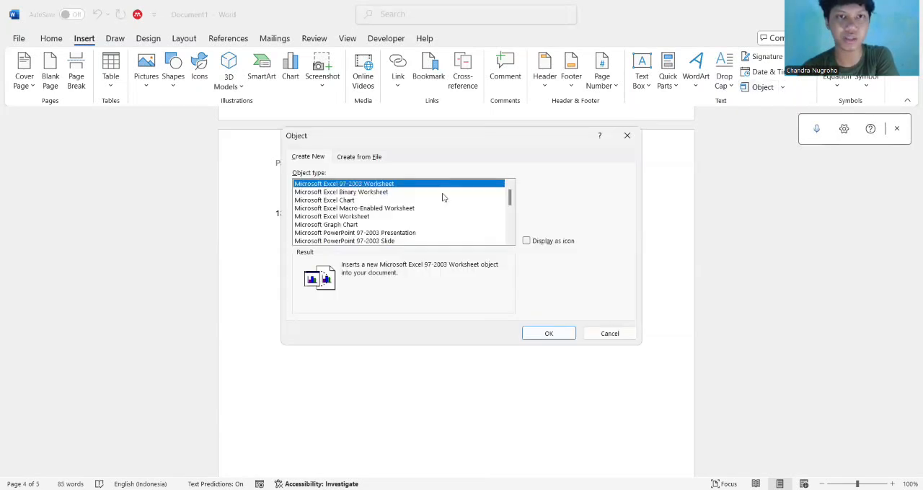
click(356, 217)
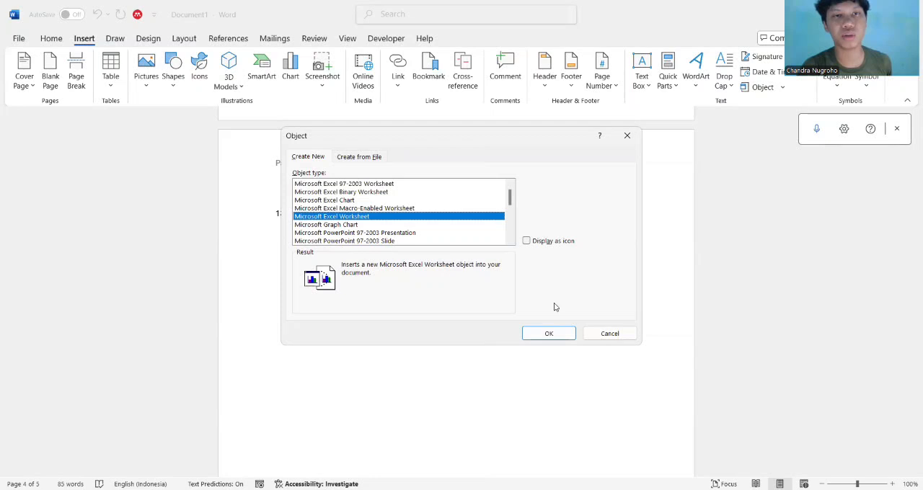
click(556, 336)
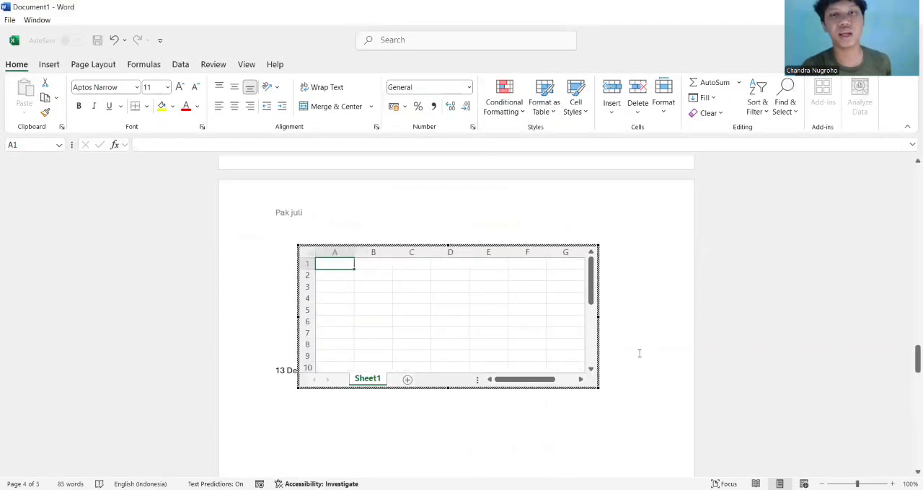
click(636, 354)
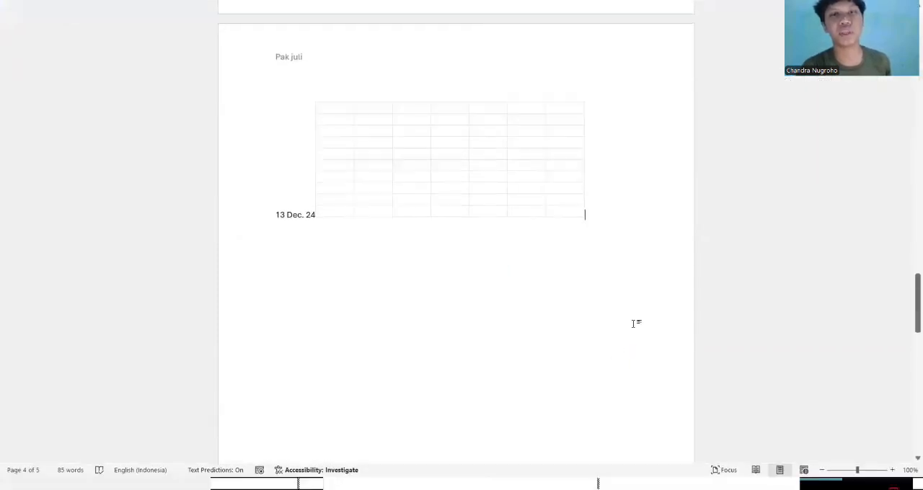
double_click(635, 325)
click(612, 336)
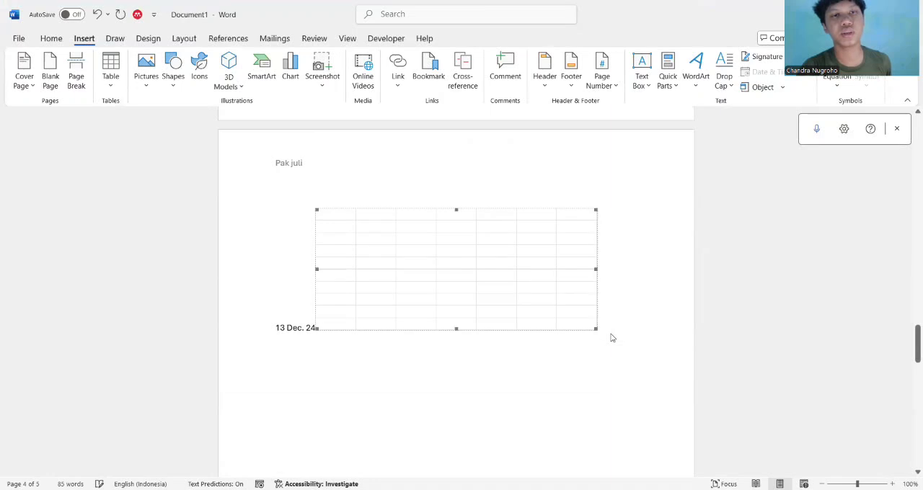
Examine the built-in equations offered for the empty last page, down to the trig identities, without inserting one
scroll(425, 417, down, 2)
key(Delete)
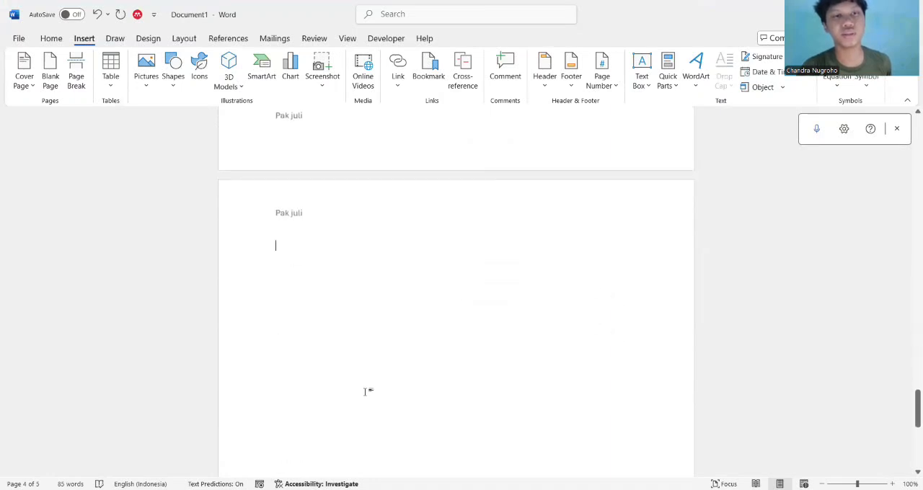
click(837, 87)
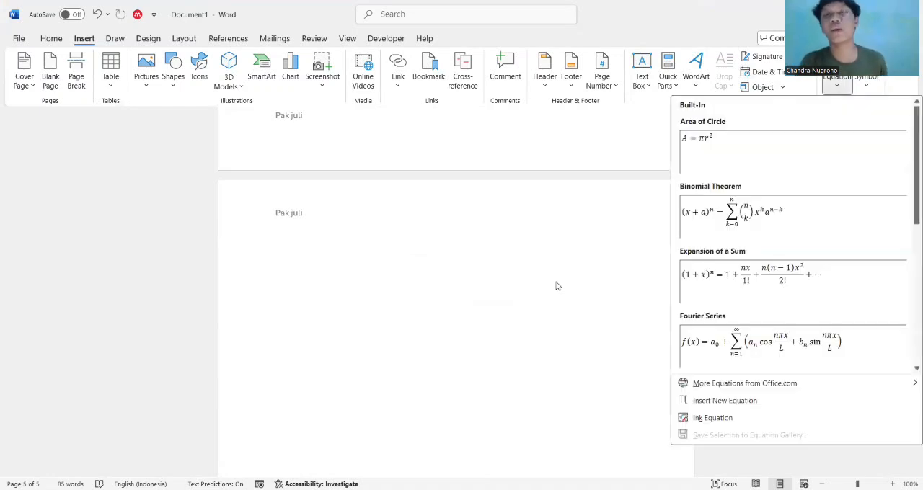
key(alt+grave)
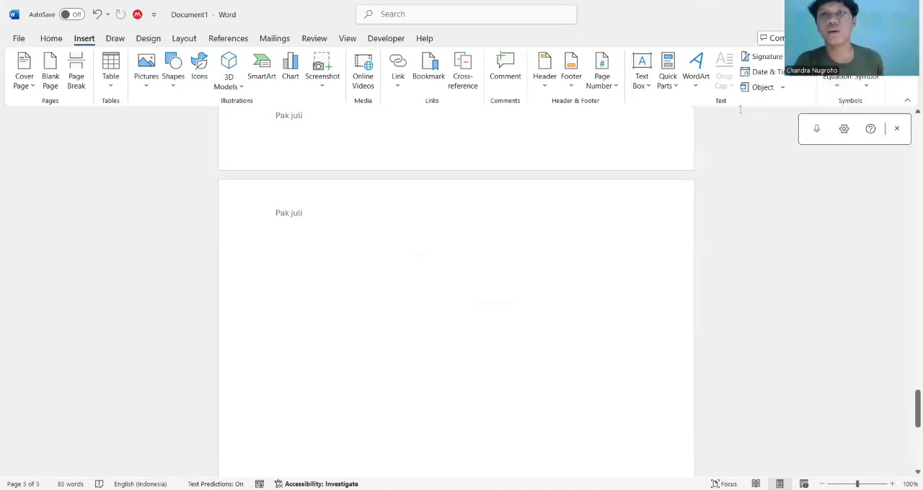
click(836, 84)
scroll(758, 258, down, 3)
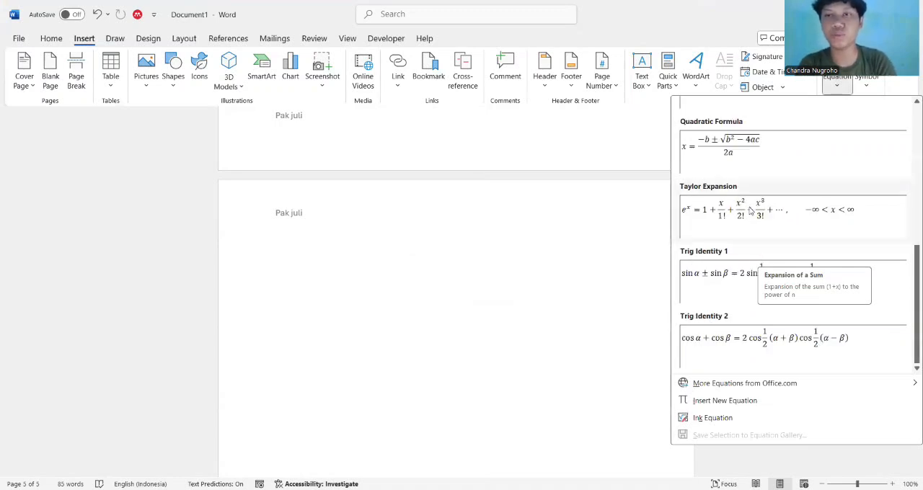
scroll(750, 213, up, 3)
scroll(761, 277, down, 3)
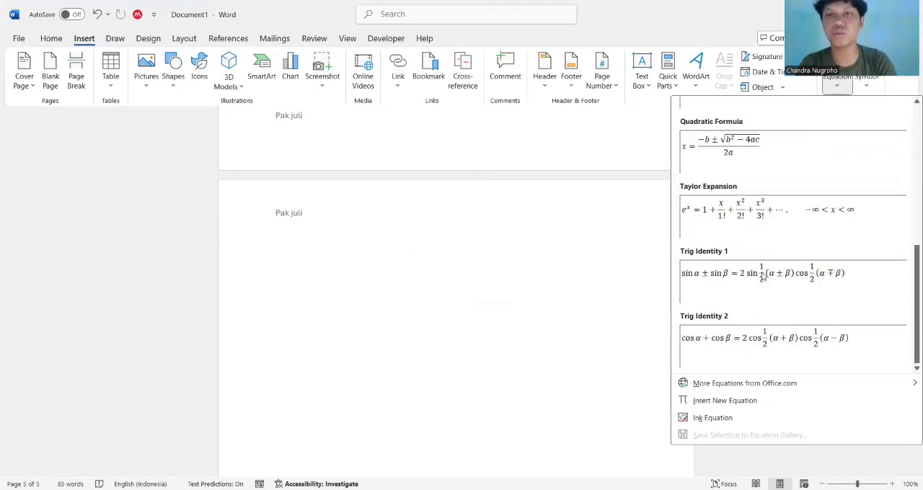
click(441, 346)
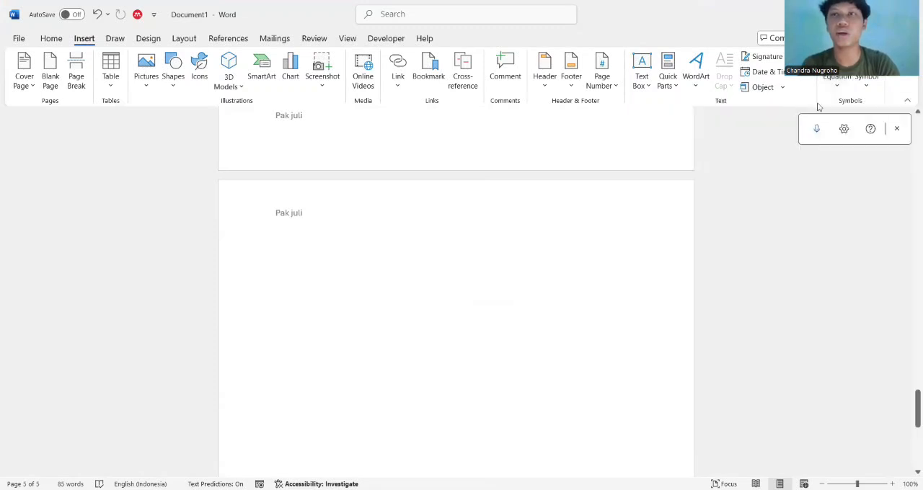
Insert the © and € symbols on the last page, and view the full symbol list without adding another
click(870, 87)
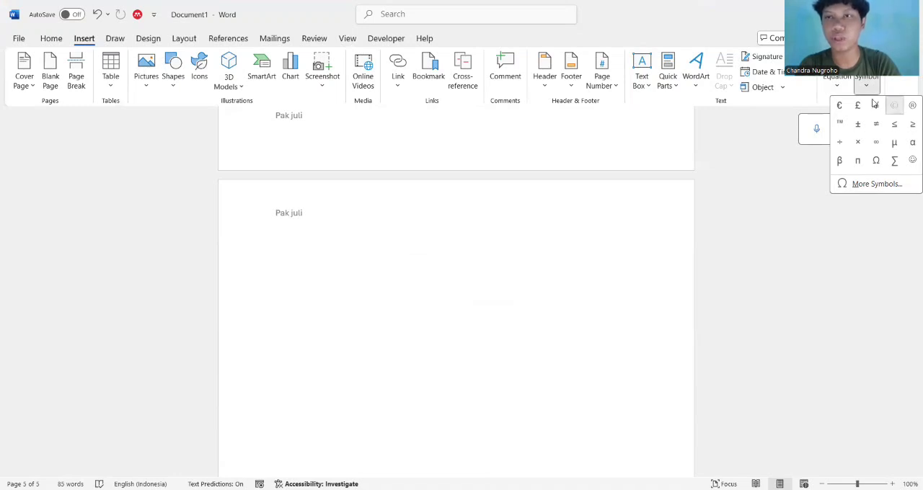
click(894, 106)
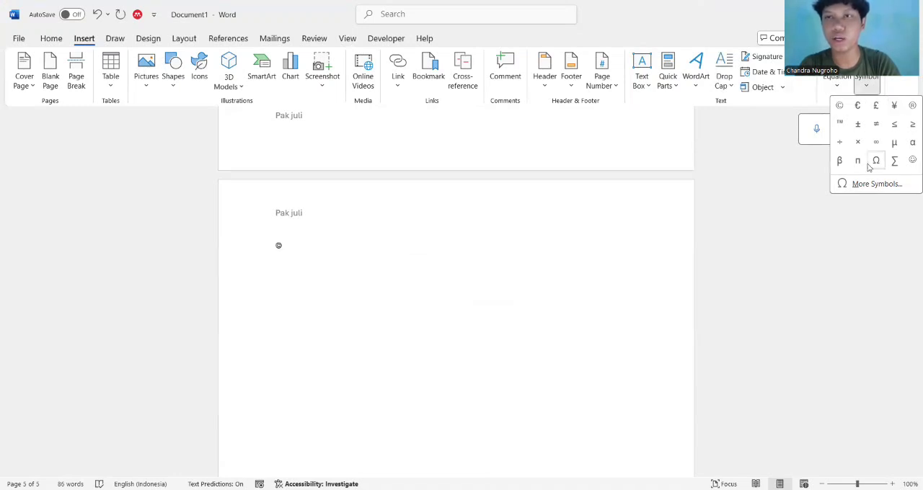
click(858, 105)
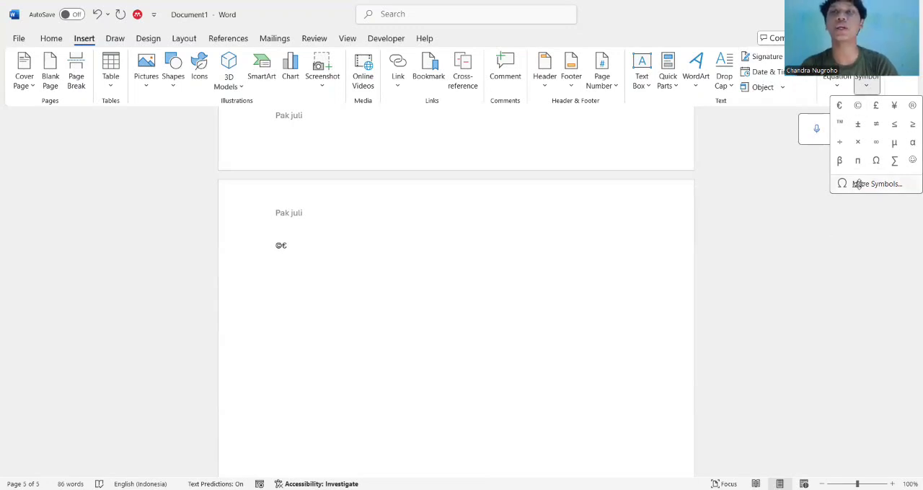
click(726, 216)
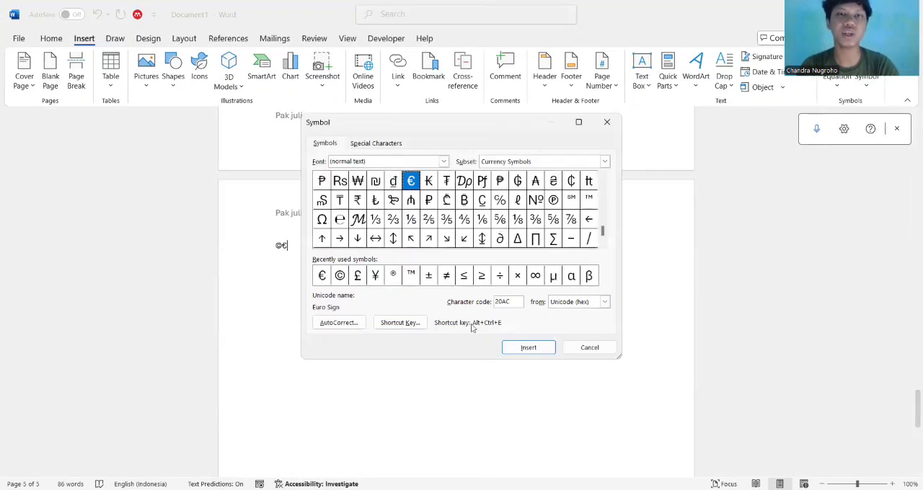
click(590, 347)
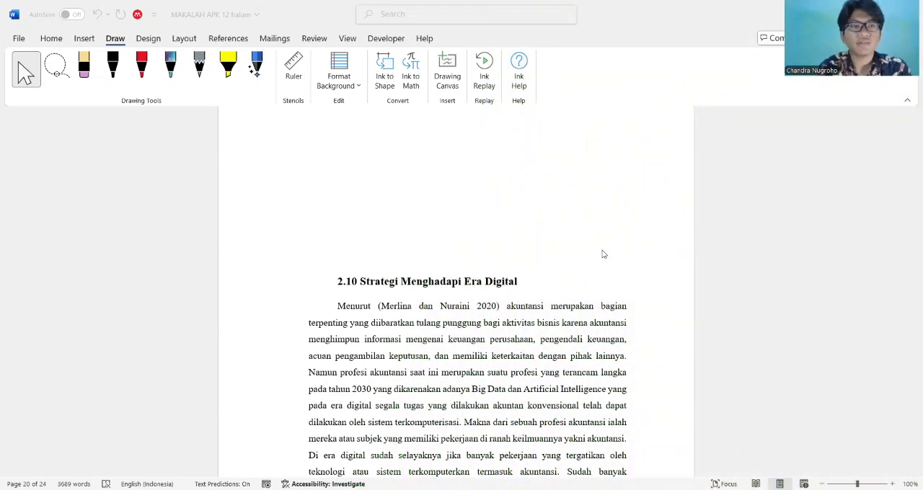
scroll(603, 254, up, 4)
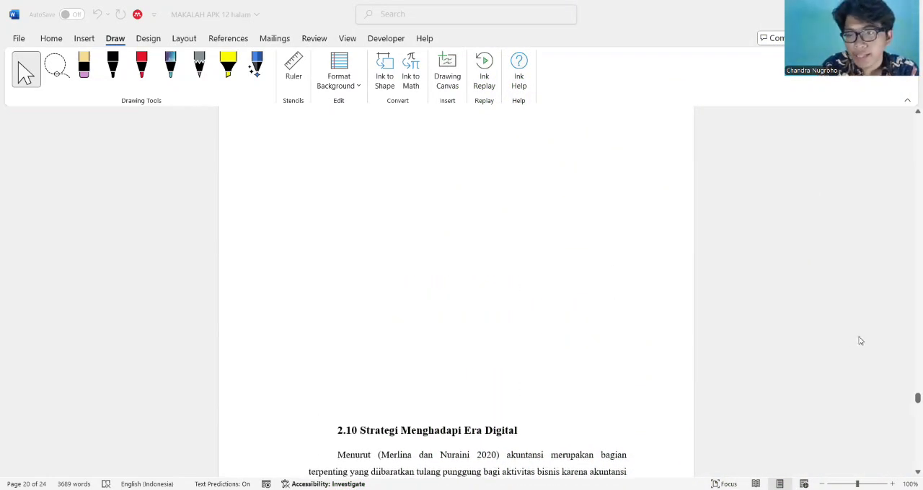
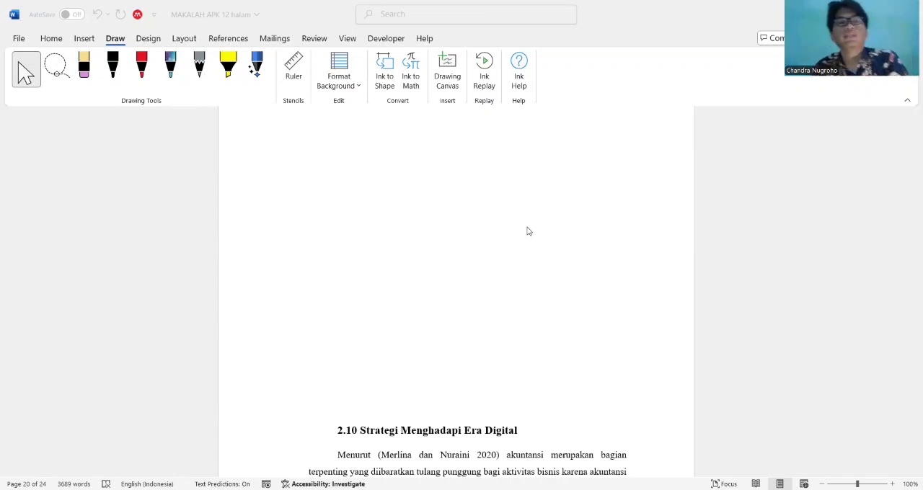
Look back through the paper from section 2.10 to the lettered paragraphs under 2.2 Manfaat Sistem Akuntansi Digital
scroll(486, 189, up, 15)
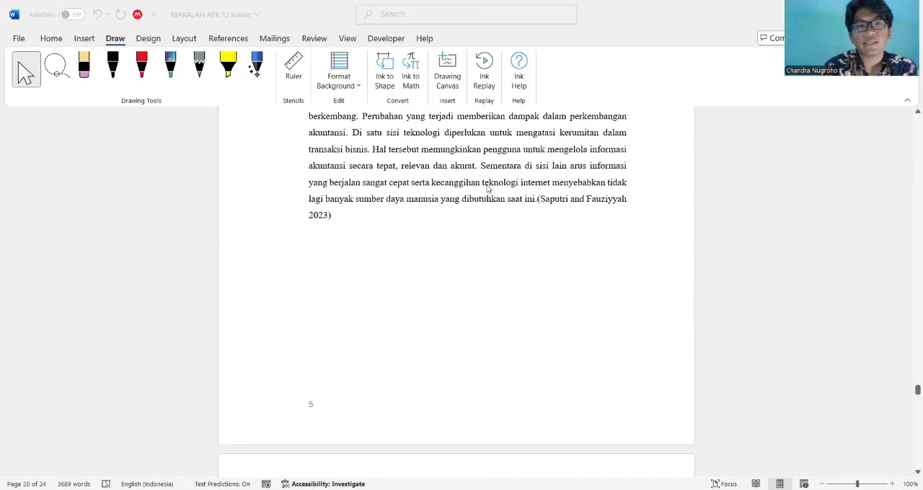
scroll(487, 189, up, 15)
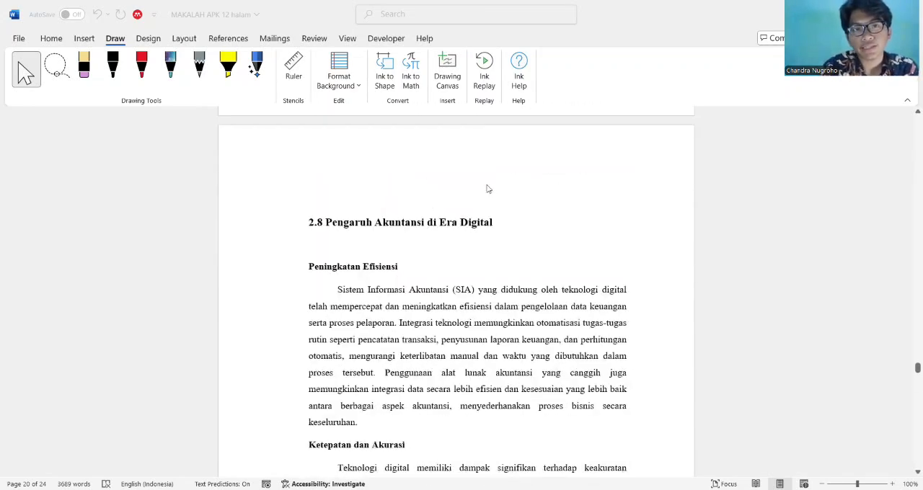
scroll(487, 189, up, 15)
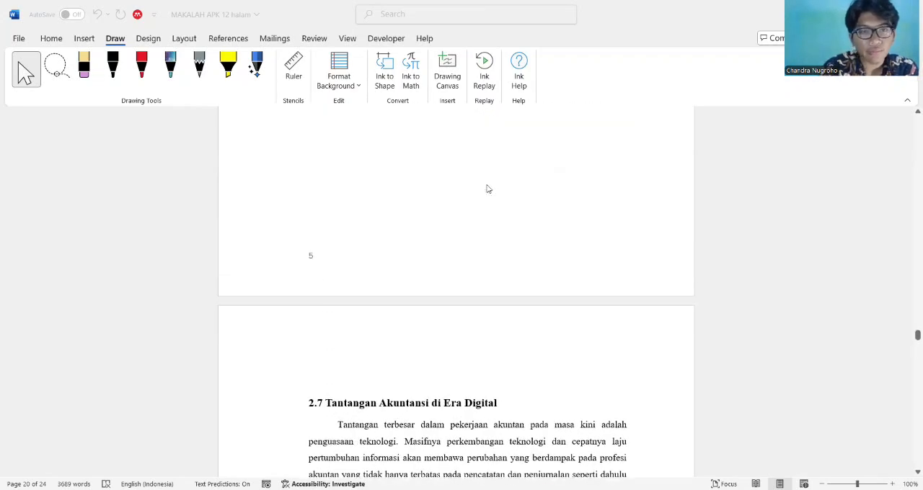
scroll(487, 188, up, 10)
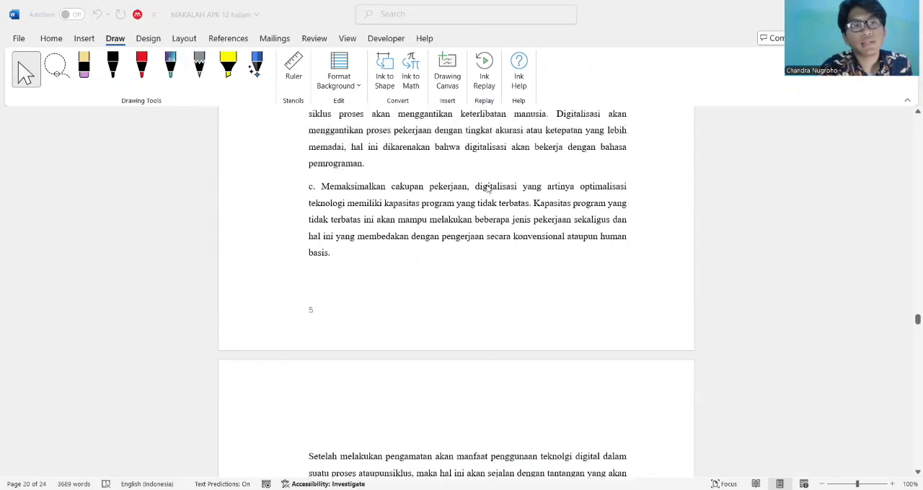
scroll(487, 189, up, 10)
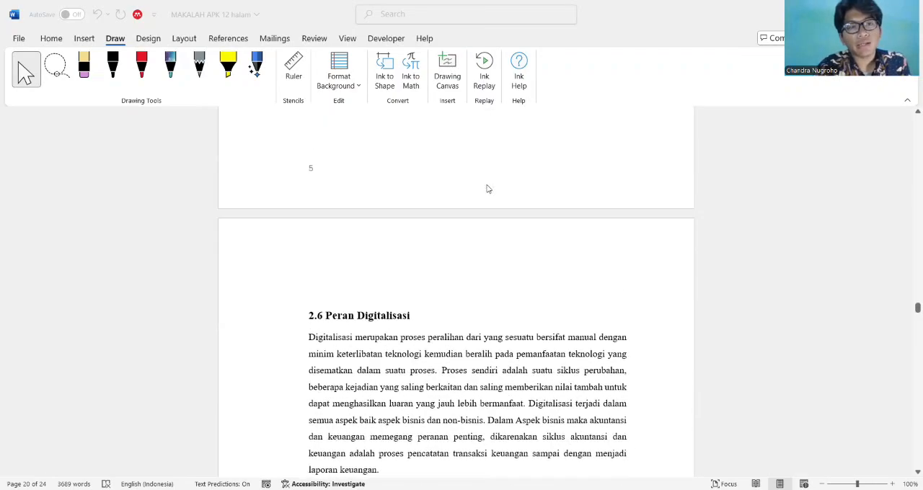
scroll(489, 189, up, 10)
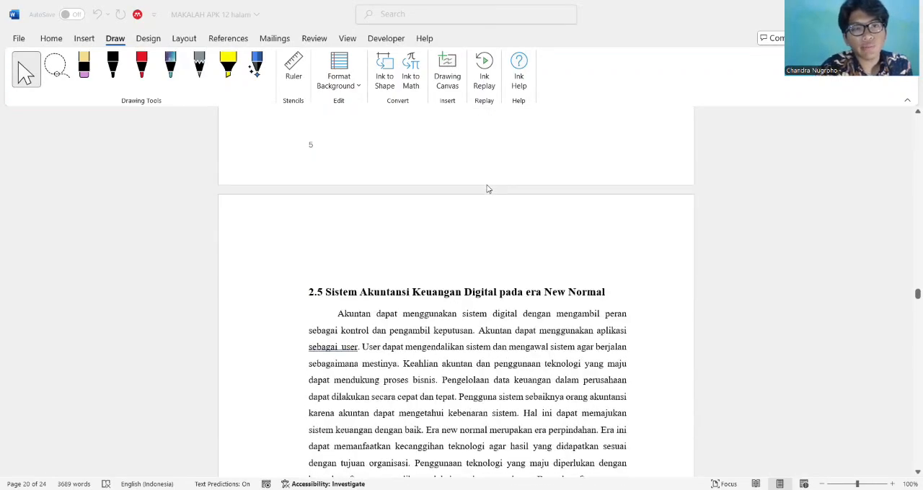
scroll(486, 189, up, 10)
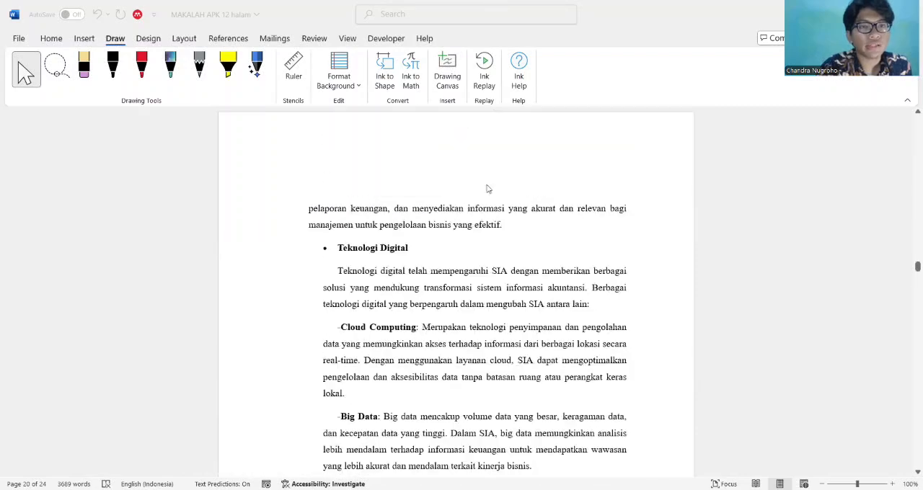
scroll(487, 189, up, 5)
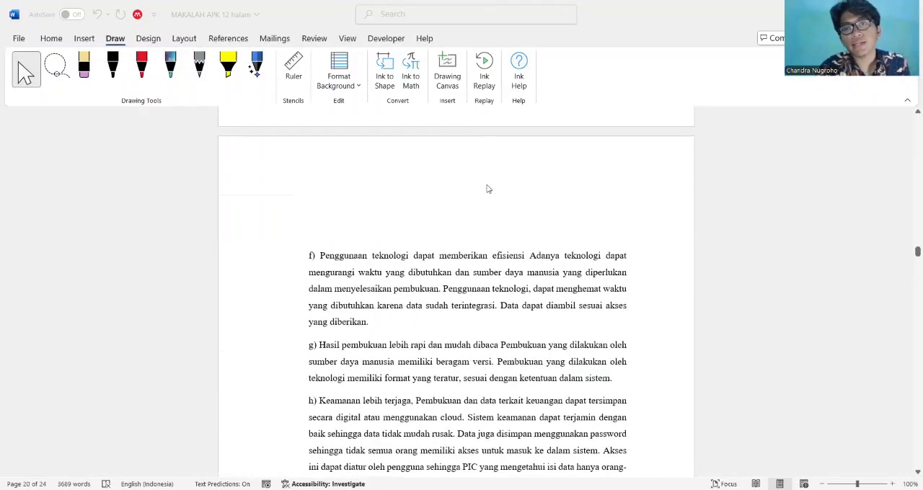
scroll(487, 189, up, 10)
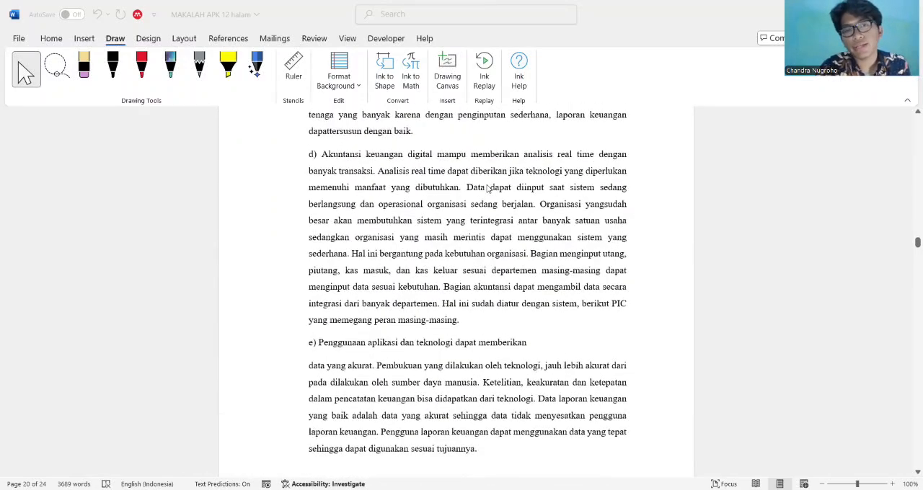
scroll(487, 189, up, 10)
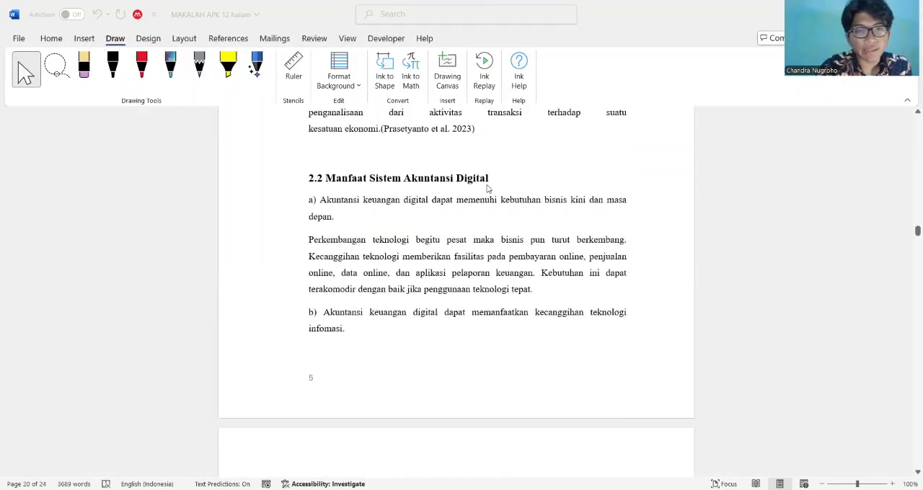
scroll(486, 189, up, 10)
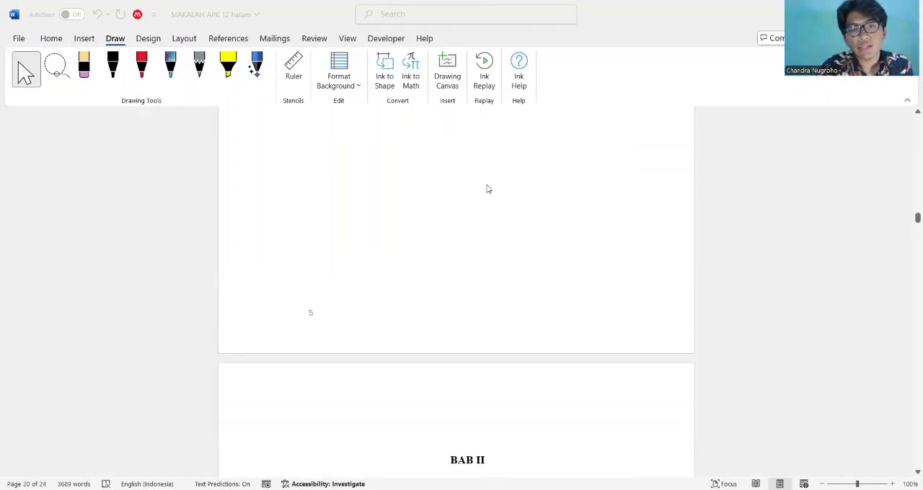
scroll(487, 189, down, 15)
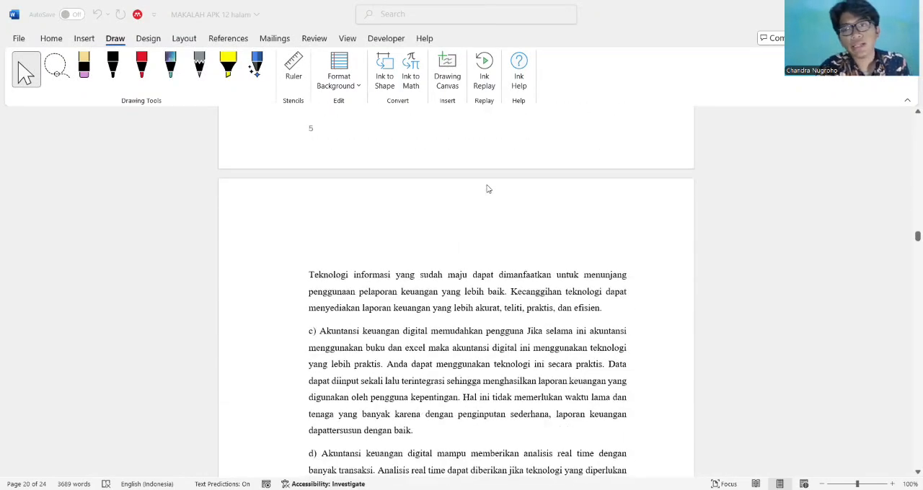
scroll(486, 189, down, 8)
scroll(486, 189, up, 6)
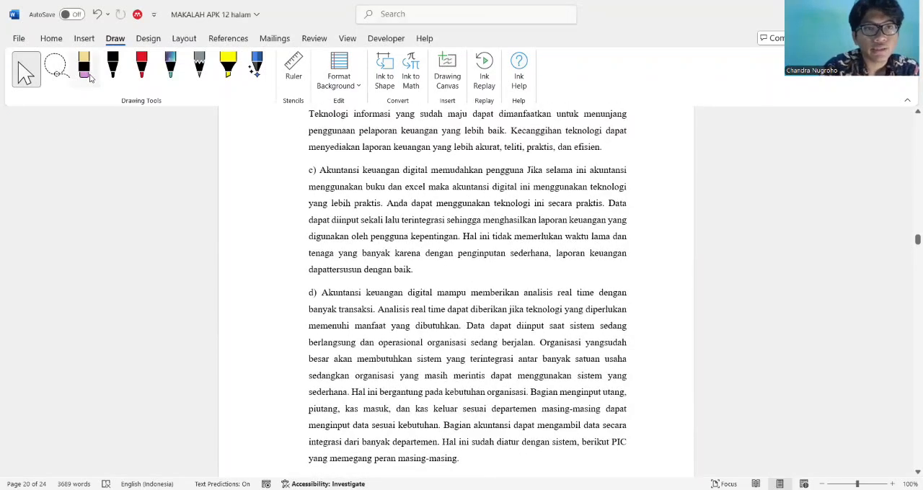
Try the lasso on the text of paragraph c, and underline "penginputan" with the black pen, continuing the line beneath "sederhana"
click(57, 68)
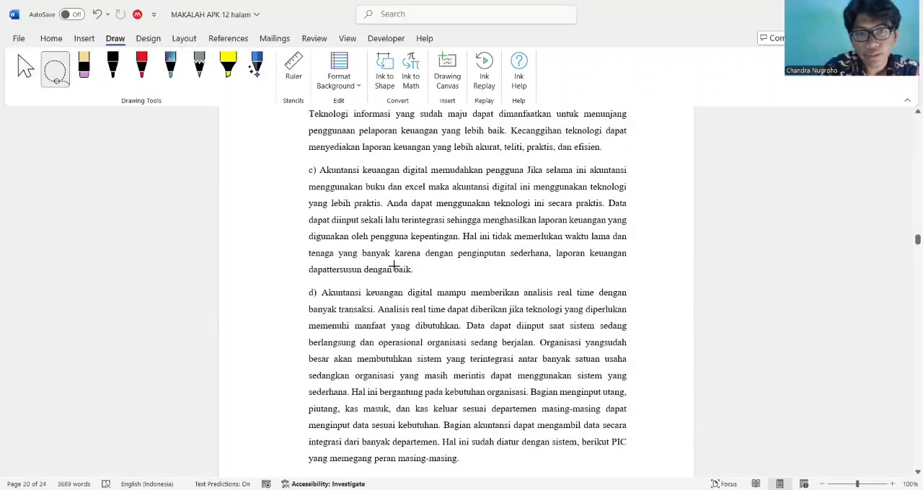
mouse_move(400, 243)
mouse_down()
mouse_move(580, 146)
mouse_move(583, 339)
mouse_move(400, 285)
mouse_move(402, 230)
mouse_move(389, 227)
mouse_up()
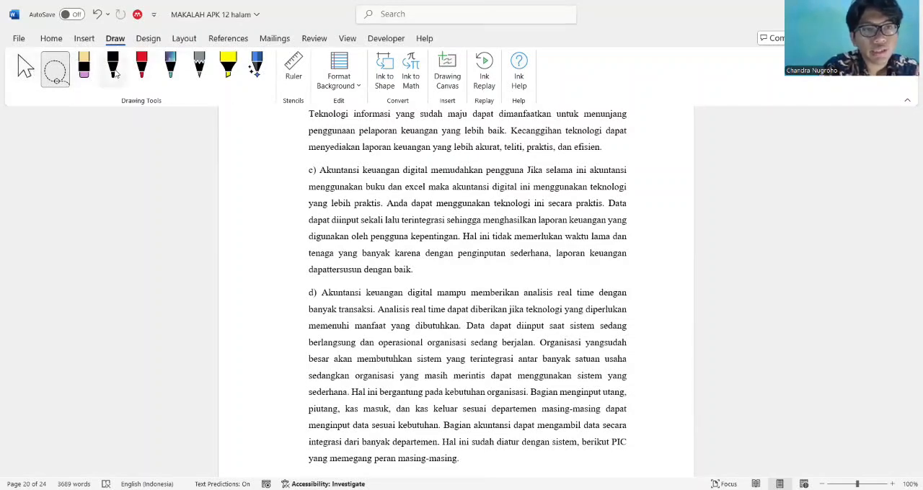
click(114, 72)
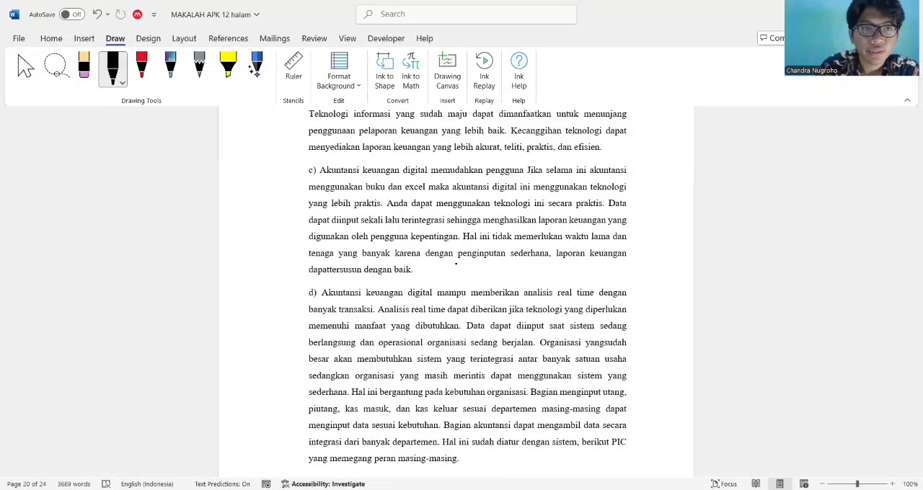
drag(455, 264, 509, 262)
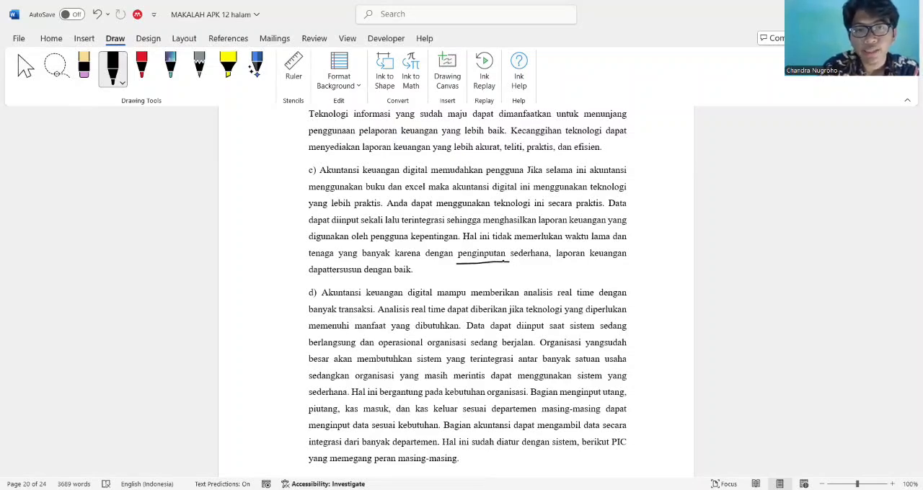
drag(509, 263, 545, 275)
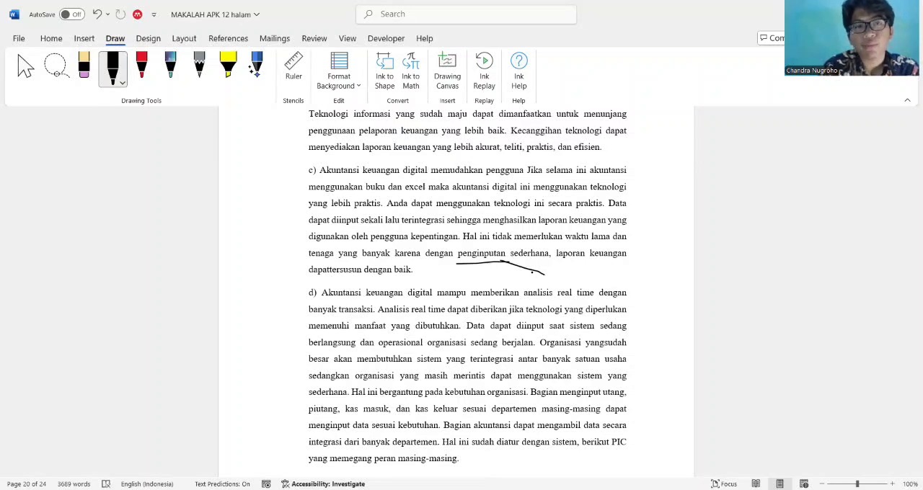
Erase both black ink strokes beneath "penginputan sederhana" in paragraph c
click(83, 67)
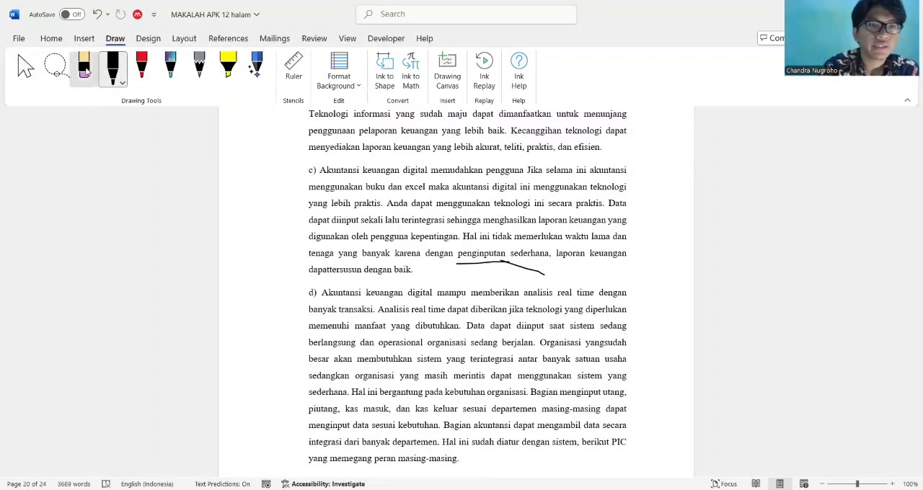
click(534, 271)
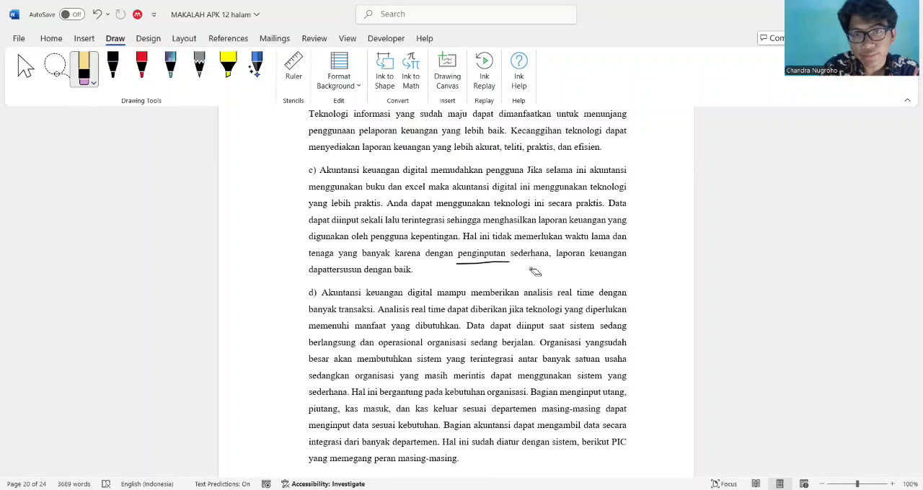
click(496, 266)
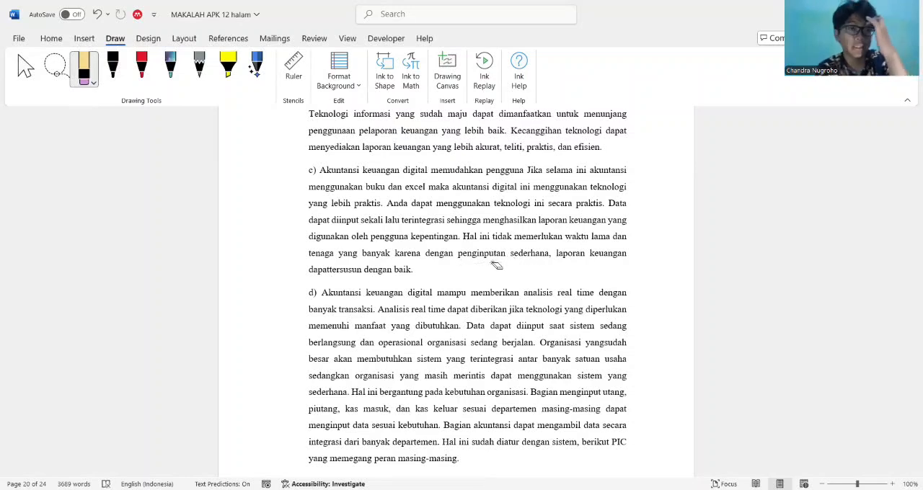
Mark "penginputan" in paragraph c with a red pen stroke, and erase that stroke
click(140, 68)
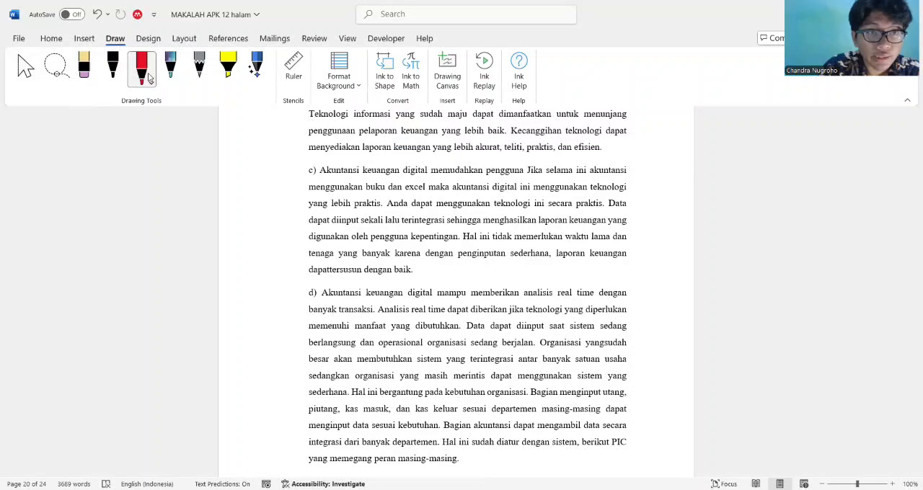
click(121, 69)
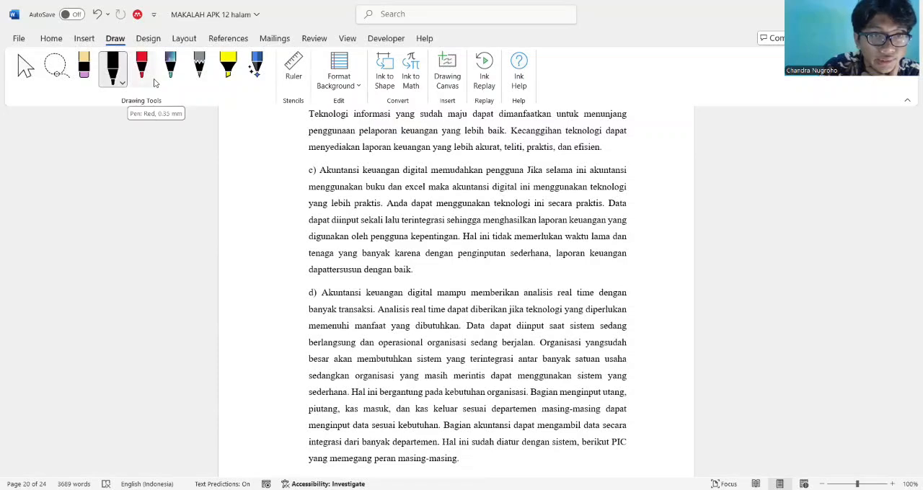
click(142, 69)
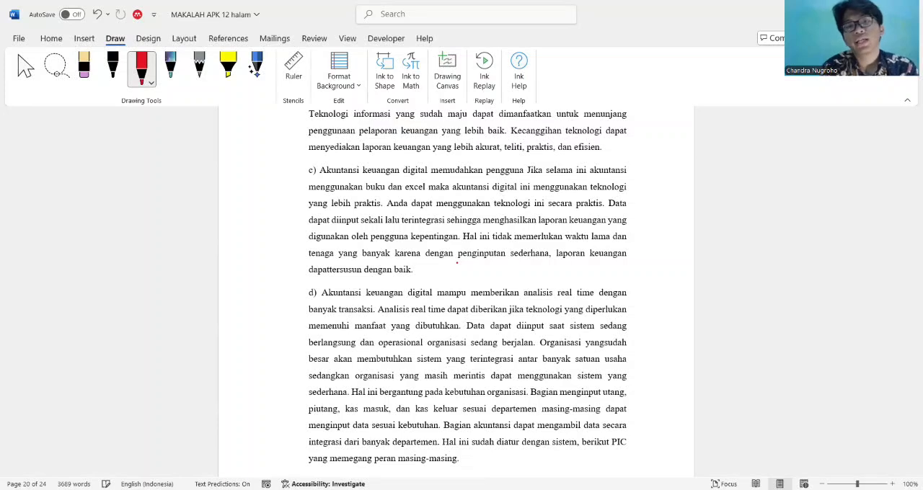
mouse_move(456, 263)
mouse_down()
mouse_move(506, 262)
mouse_move(487, 250)
mouse_move(459, 262)
mouse_up()
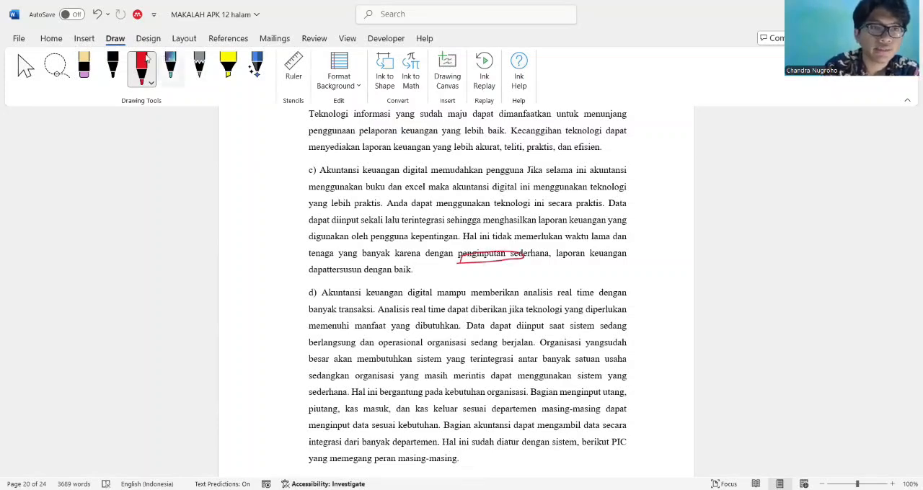
click(84, 67)
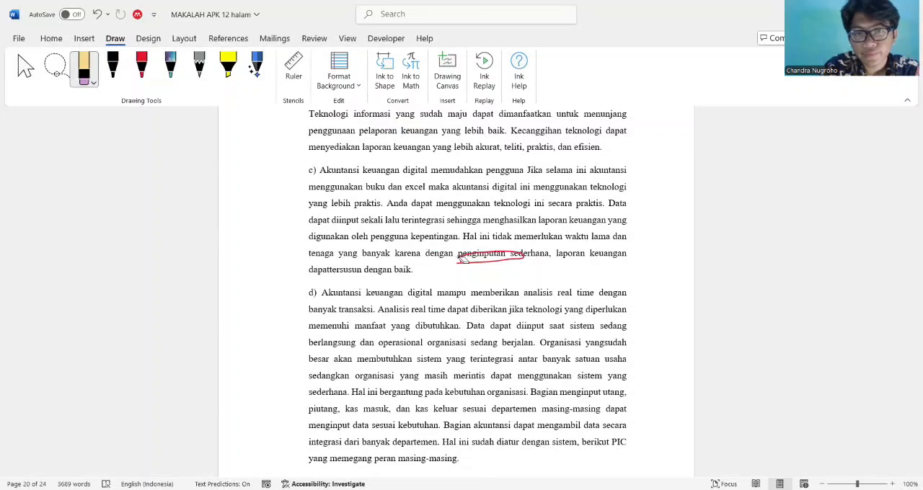
click(459, 262)
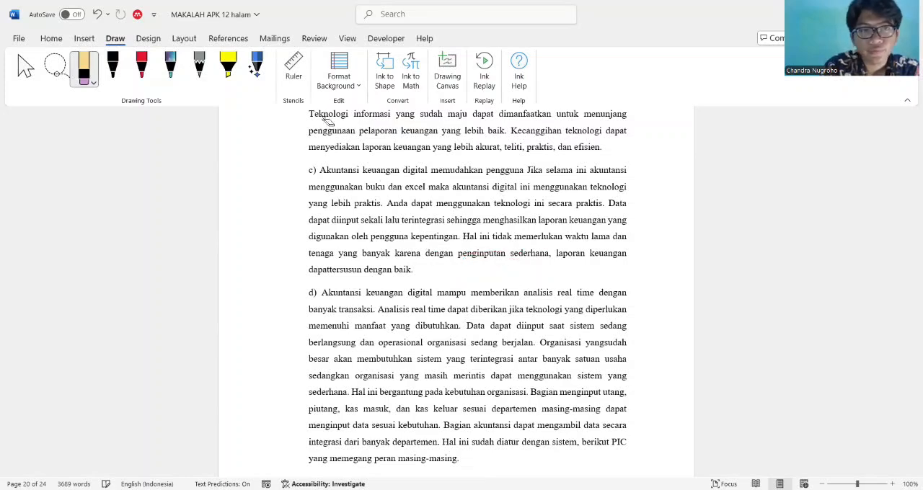
Underline "dapattersusun" in the last line of paragraph c with the red pen, and pick the Galaxy pen
click(141, 66)
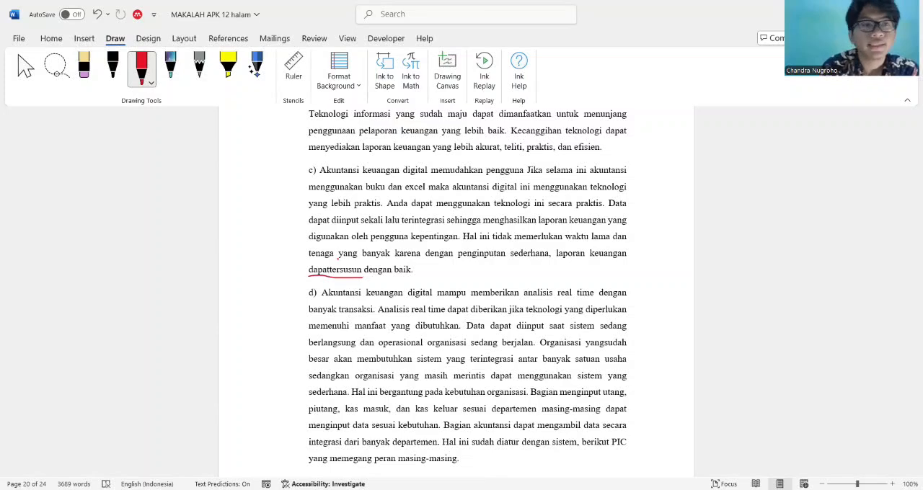
click(174, 72)
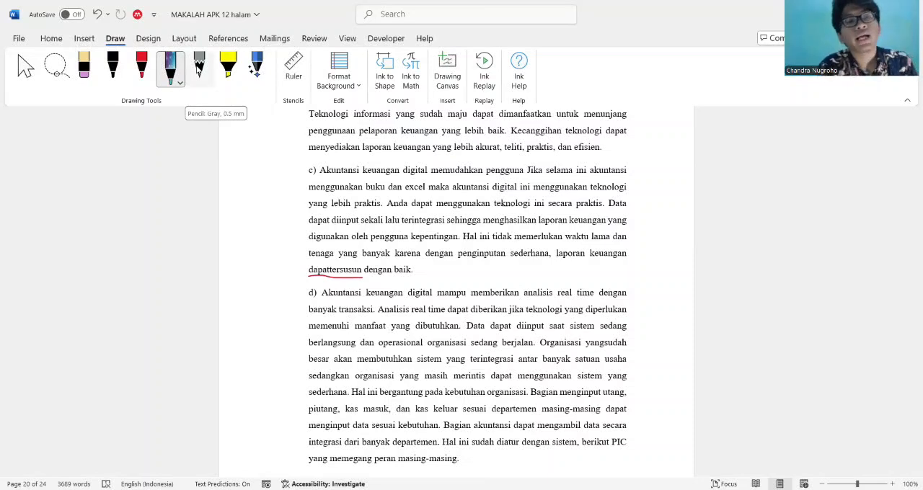
Highlight the first line of the Sistem Informasi Akuntansi paragraph in section 2.3 with the yellow highlighter
click(228, 66)
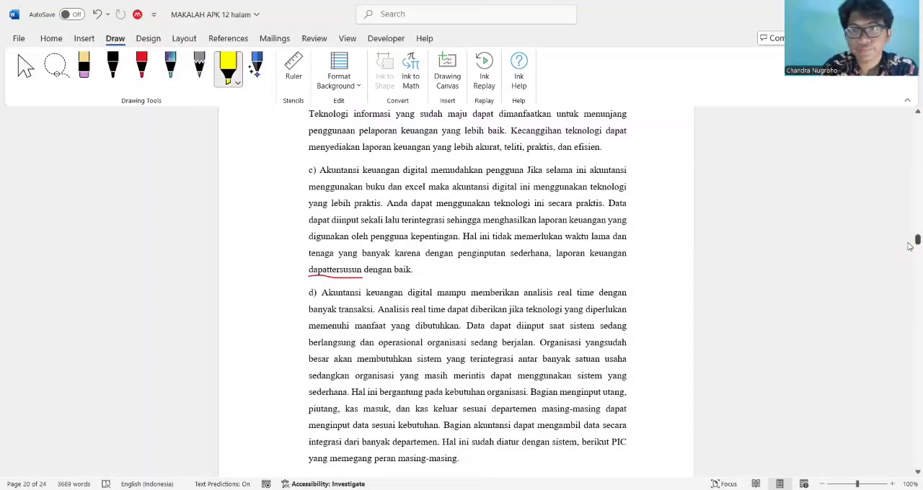
mouse_move(910, 247)
mouse_down()
mouse_move(910, 274)
mouse_move(910, 258)
mouse_up()
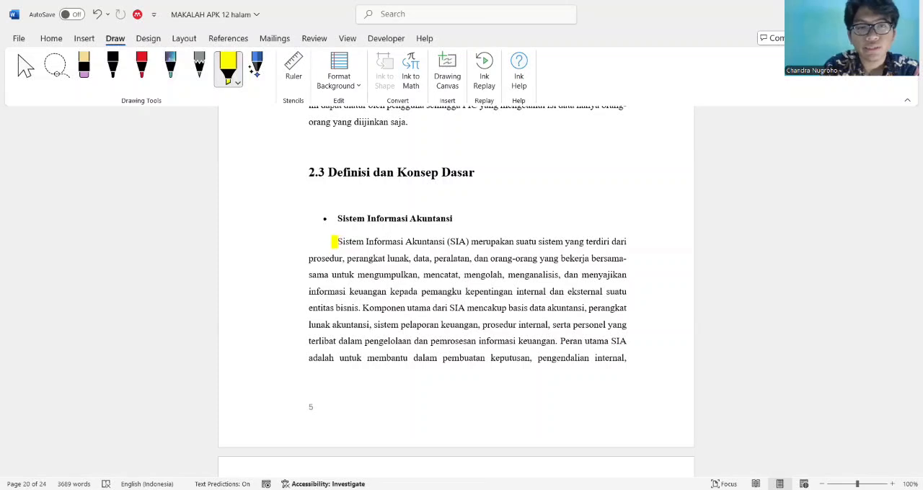
drag(333, 241, 630, 242)
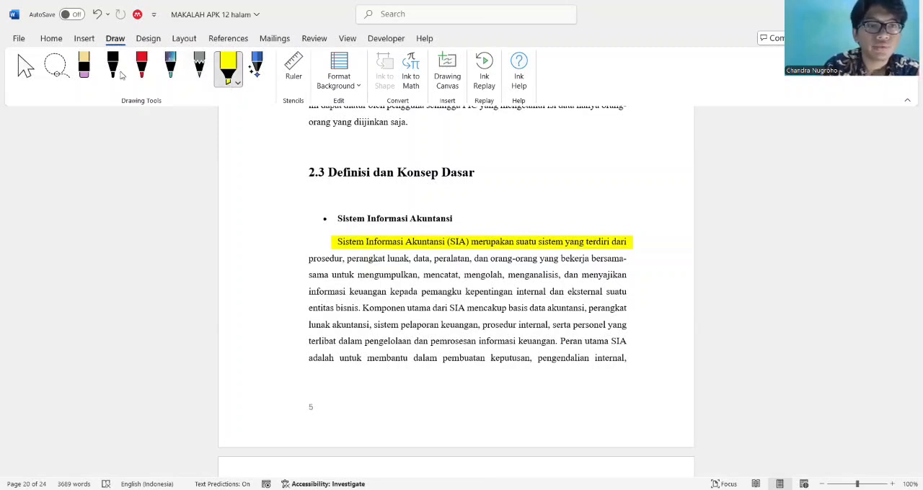
Try green as the highlighter colour, and set the highlighter to yellow with the thickest stroke
click(230, 83)
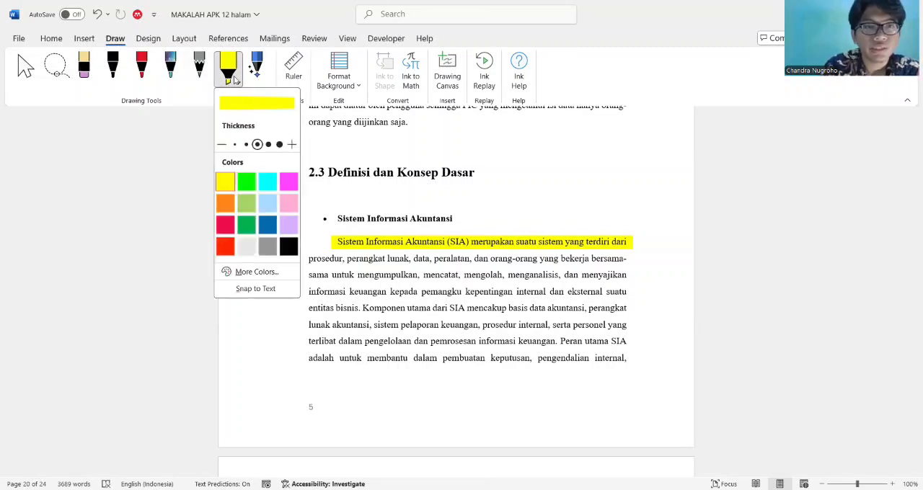
click(247, 182)
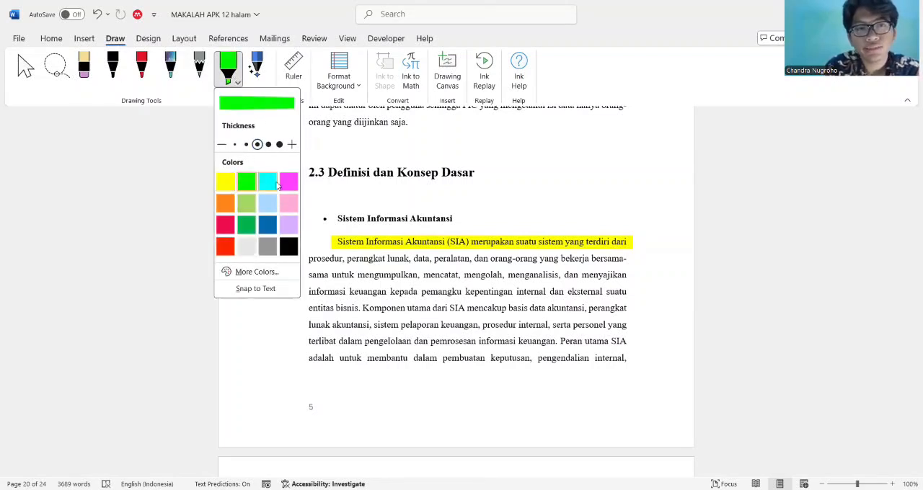
click(232, 181)
click(279, 145)
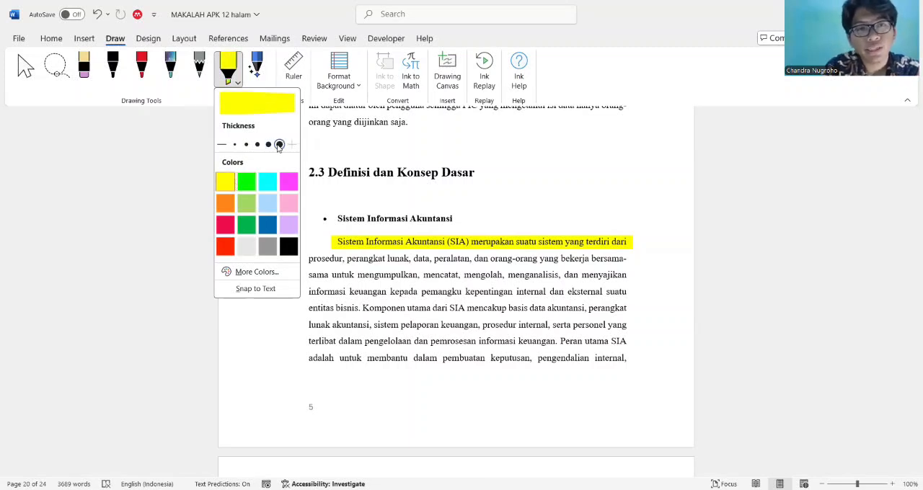
Set the highlighter to a medium thickness, and erase the yellow highlight from the first line of the Sistem Informasi Akuntansi paragraph
click(256, 144)
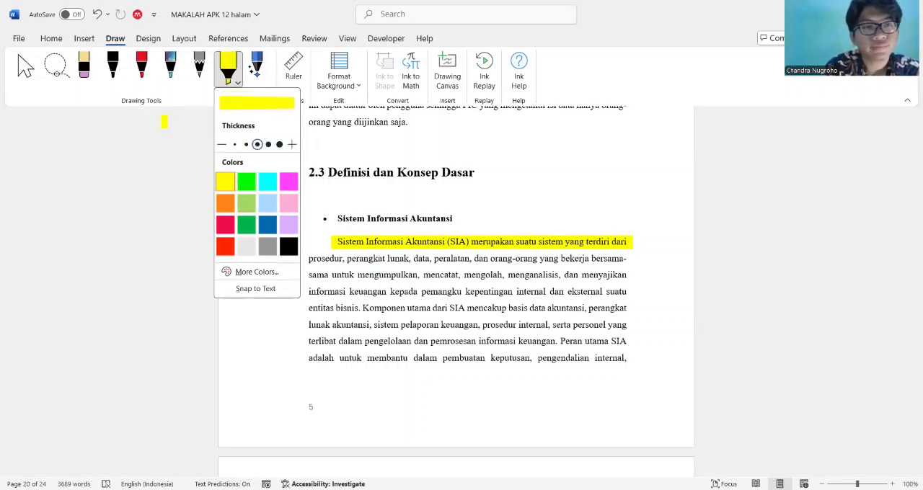
click(164, 121)
click(84, 68)
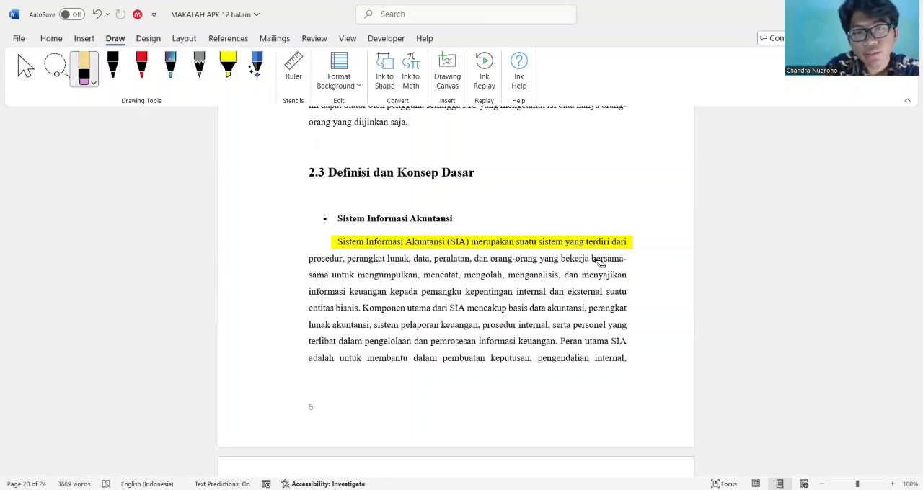
click(615, 246)
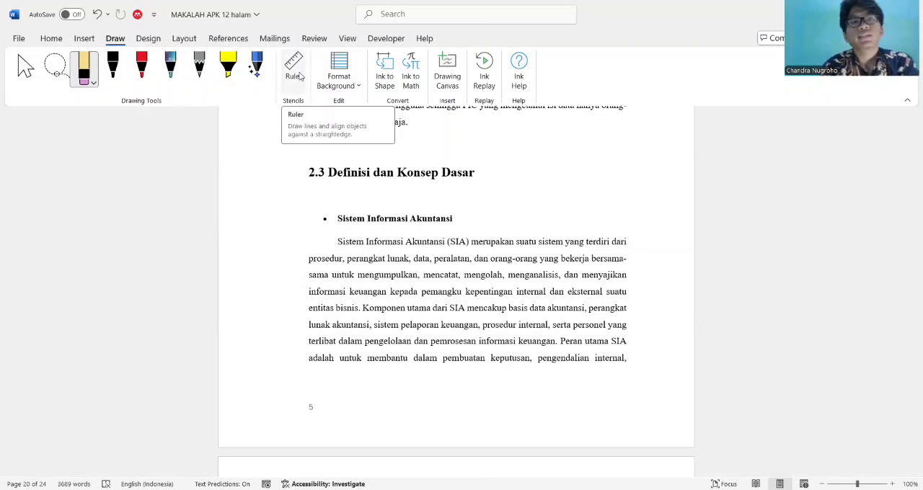
click(96, 79)
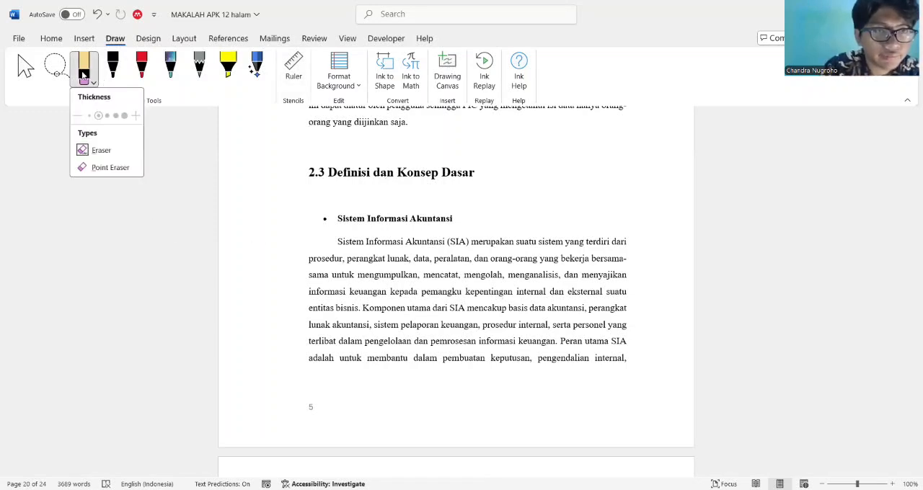
click(25, 70)
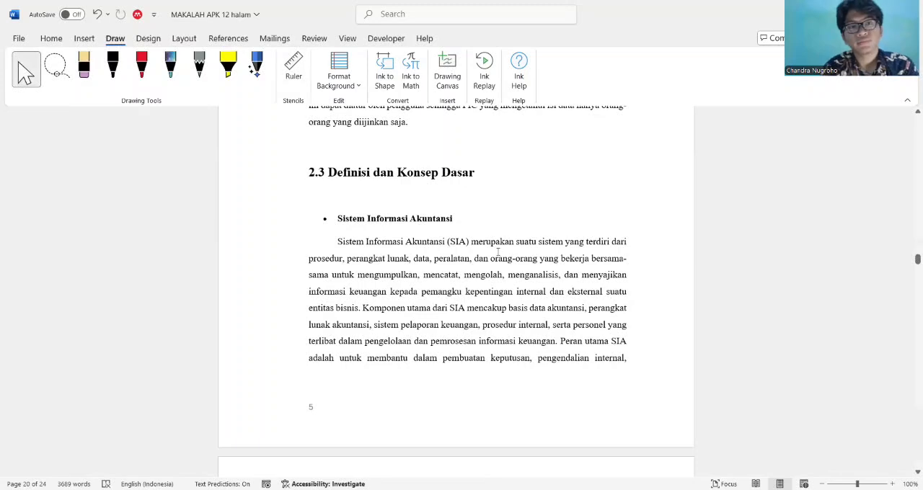
Draw a roughly horizontal freehand line with the black pen on an empty area of a page beyond section 2.7
scroll(498, 251, down, 4)
scroll(497, 251, down, 20)
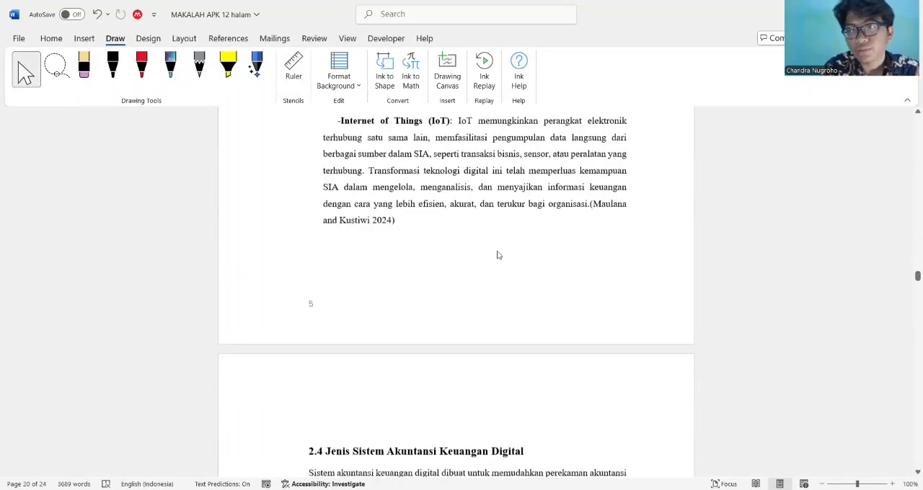
scroll(498, 252, down, 20)
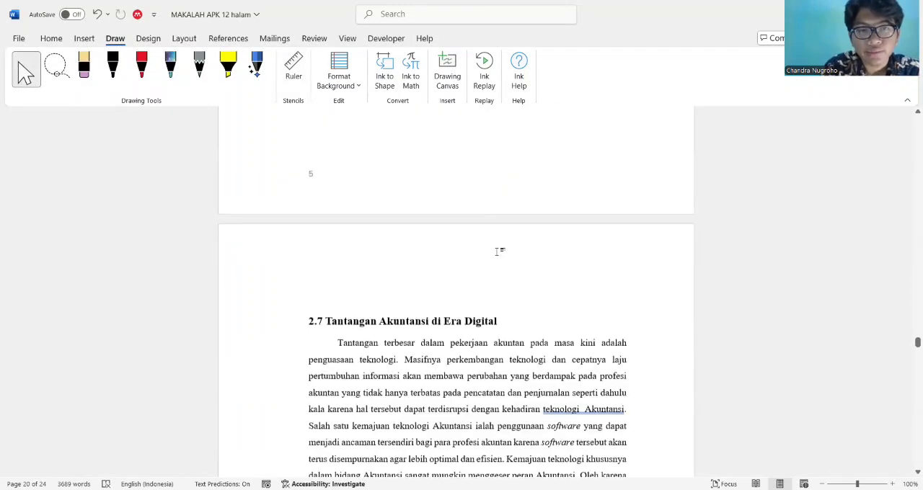
scroll(498, 255, up, 5)
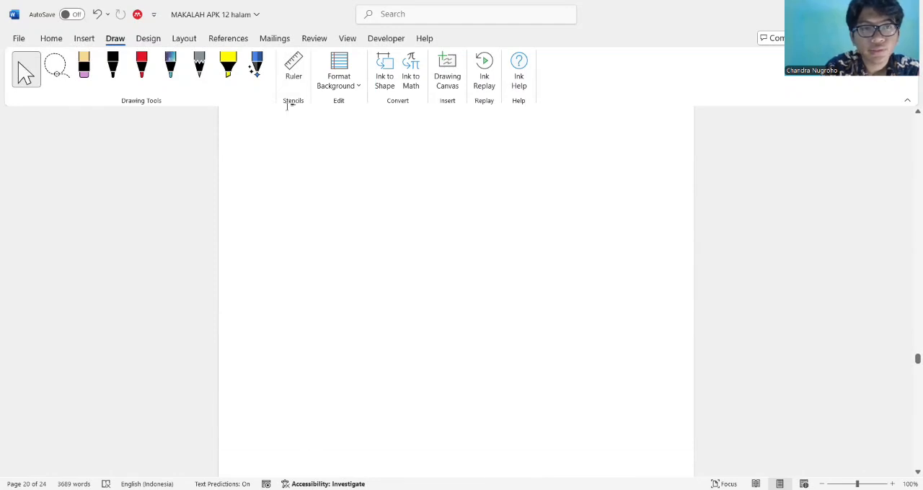
click(113, 67)
drag(326, 250, 538, 264)
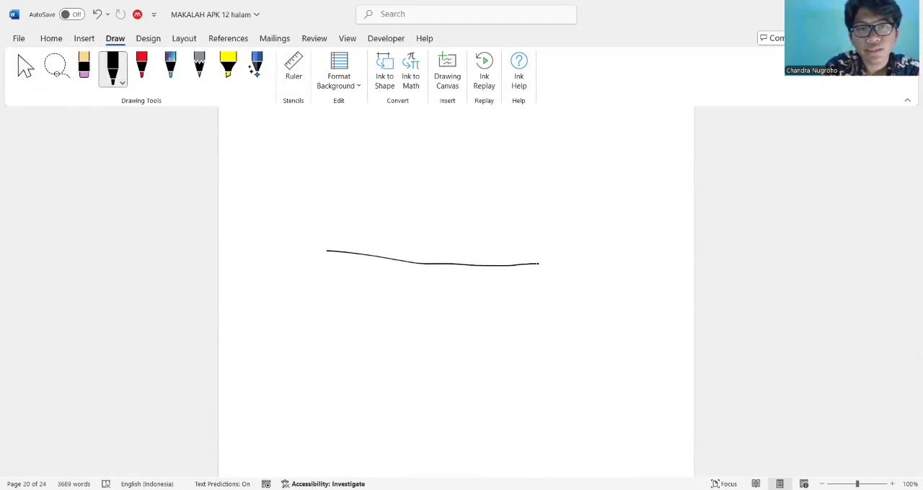
Place the drawing ruler across the middle of the black freehand line, and hide the ruler
click(294, 69)
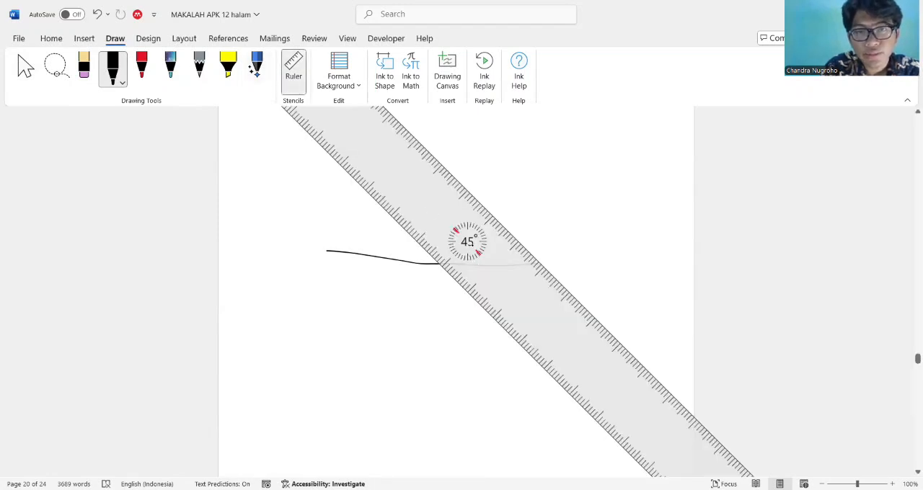
mouse_move(470, 242)
mouse_down()
mouse_move(442, 248)
mouse_move(435, 262)
mouse_up()
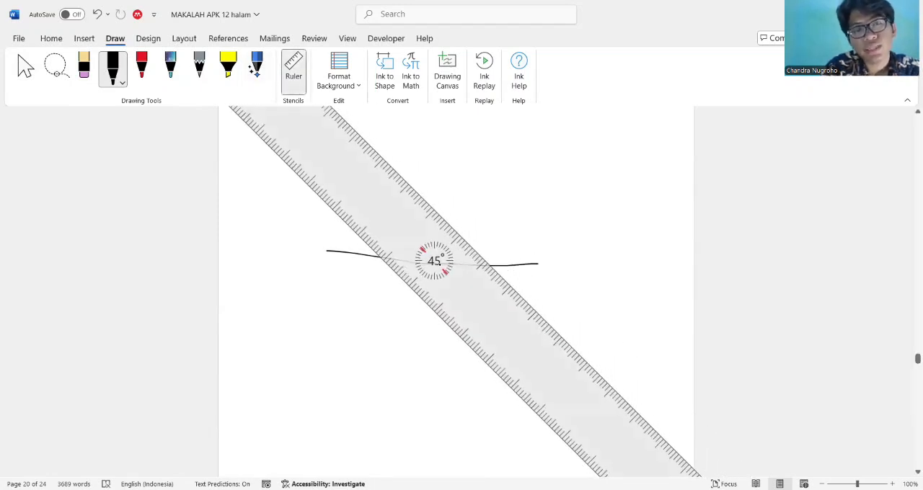
click(294, 72)
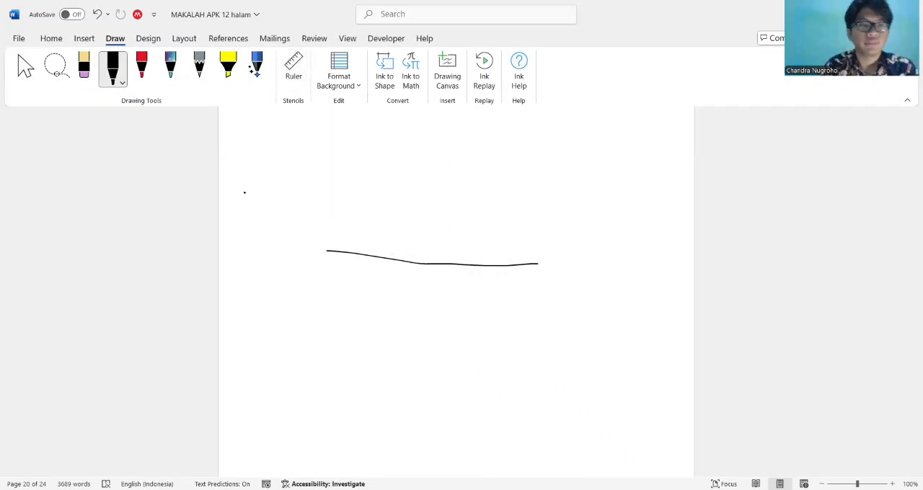
Erase the black freehand line from the empty area of the page
click(84, 68)
click(412, 264)
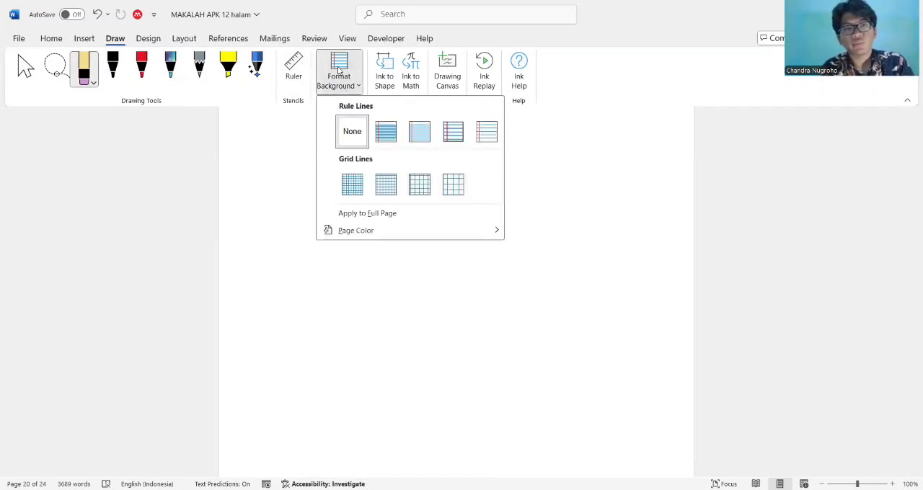
click(473, 289)
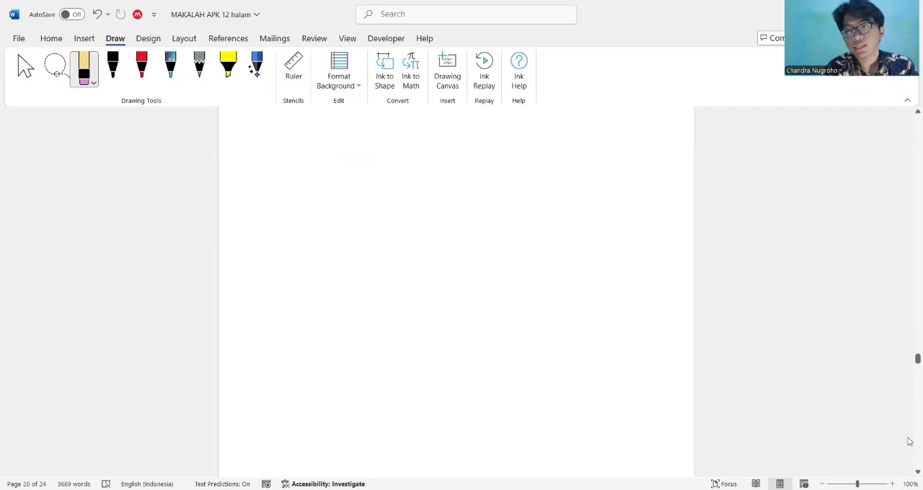
Try the four Rule Lines backgrounds on the section 2.7 pages in turn, from the narrowest to the widest spacing
click(25, 69)
scroll(345, 230, up, 10)
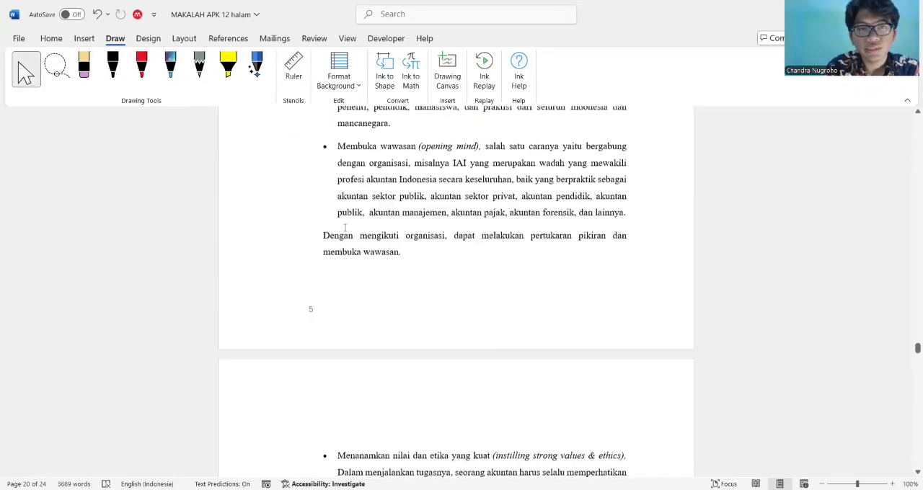
click(345, 85)
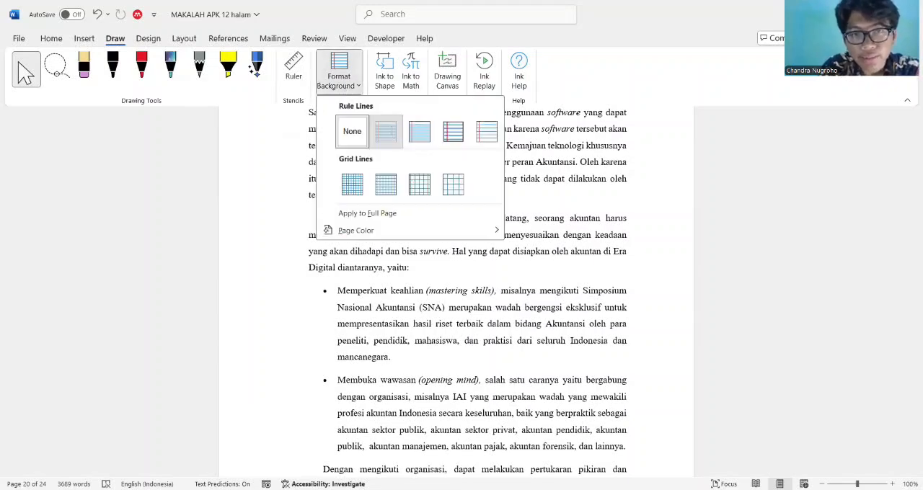
click(386, 132)
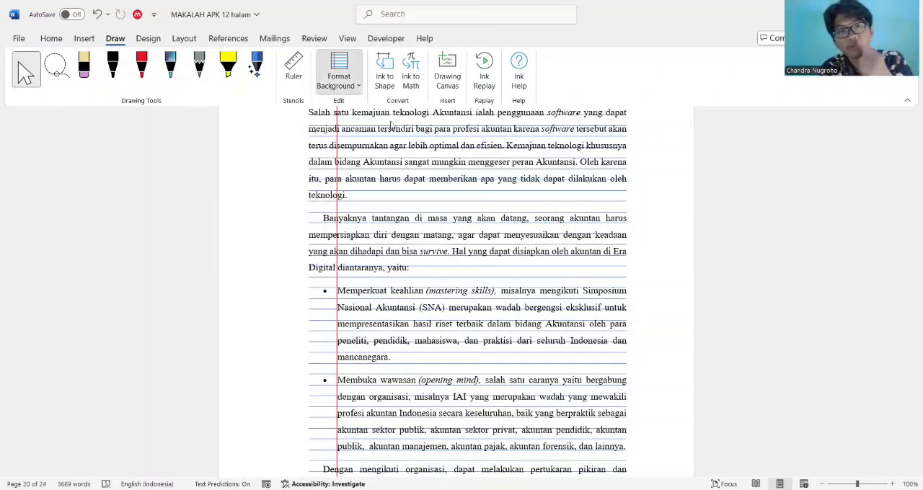
click(420, 132)
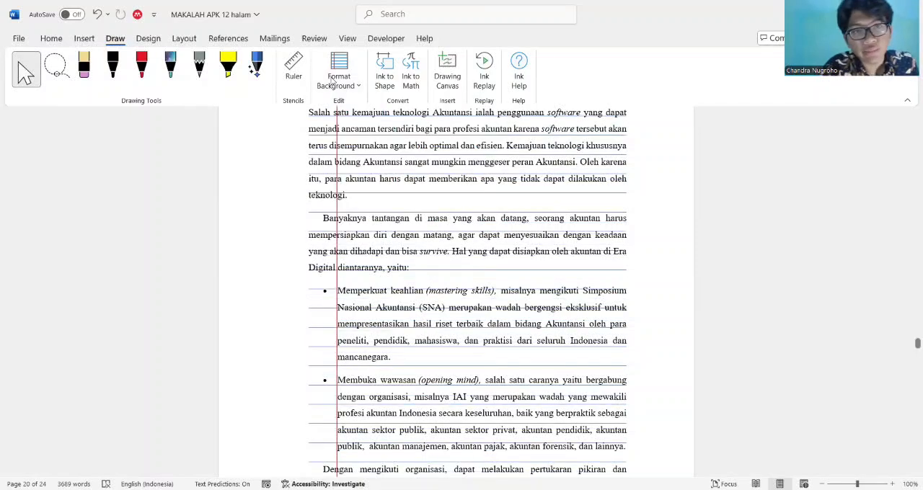
click(339, 75)
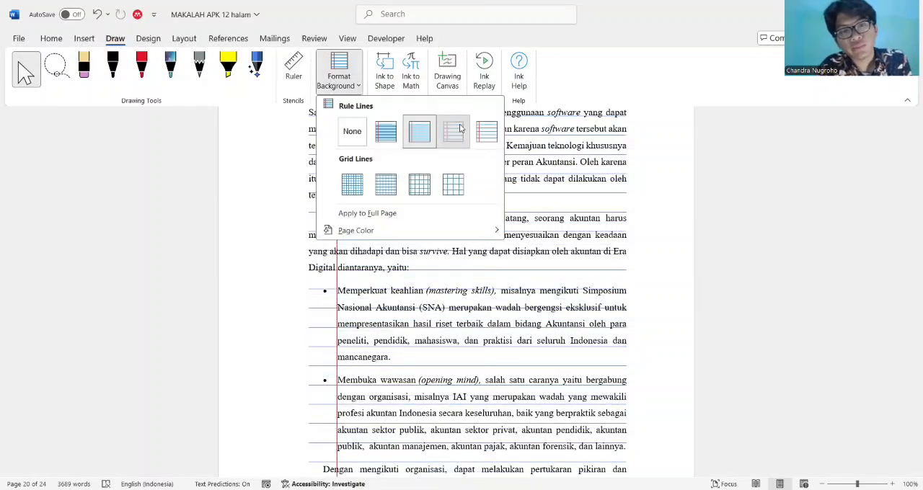
click(460, 128)
click(338, 85)
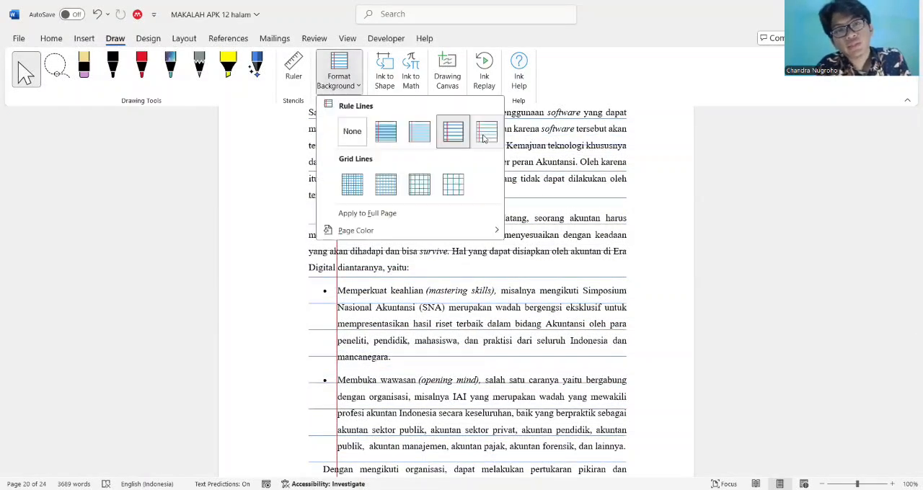
click(333, 86)
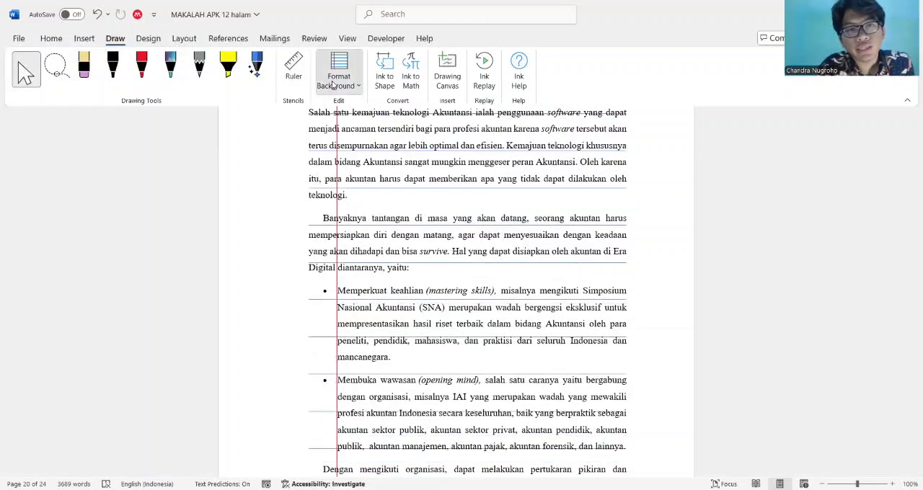
Try the Small Grid background on the document, and set the background lines to None
click(337, 81)
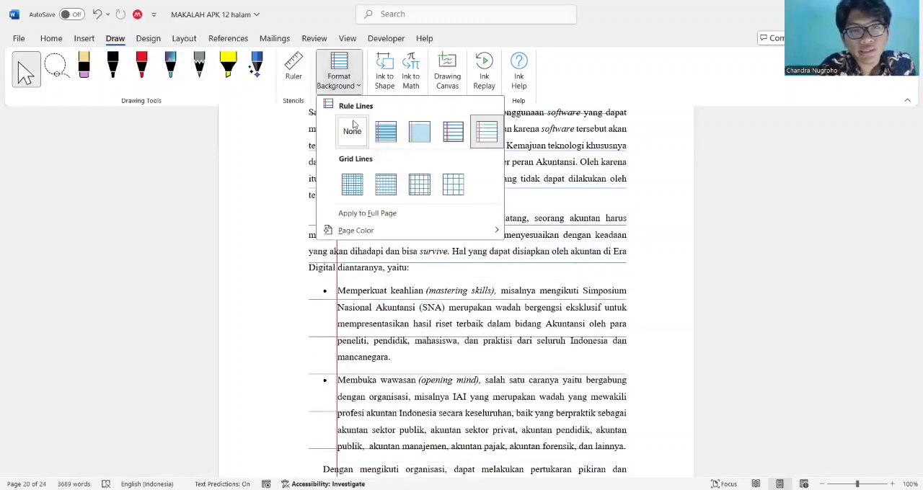
click(352, 185)
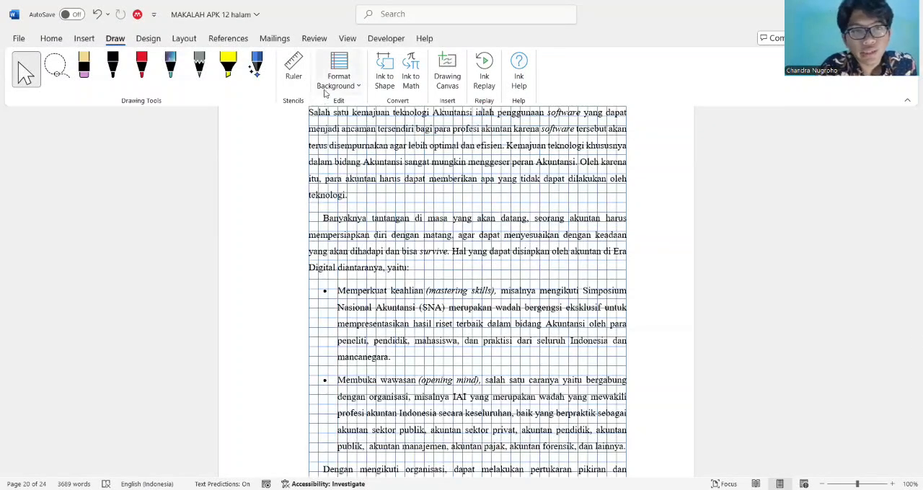
click(336, 84)
click(343, 144)
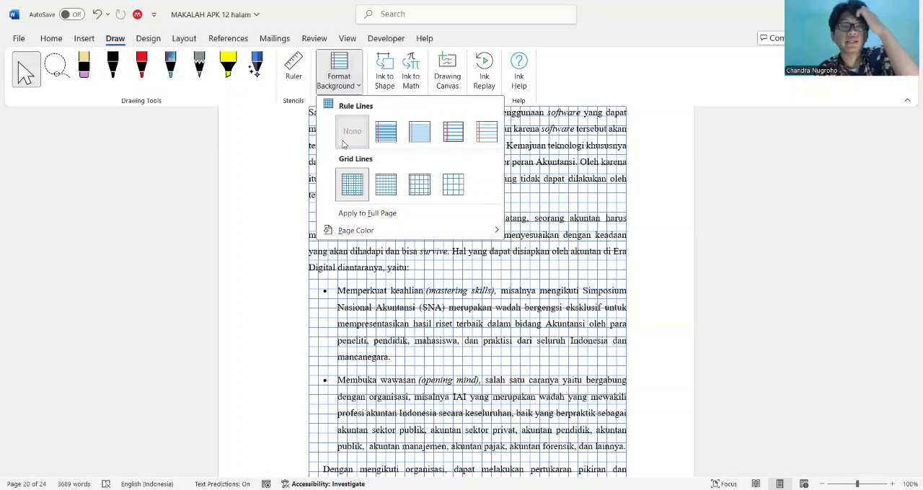
Turn on Ink to Shape conversion, and switch from the black pen to the selection tool
click(388, 78)
scroll(388, 78, up, 2)
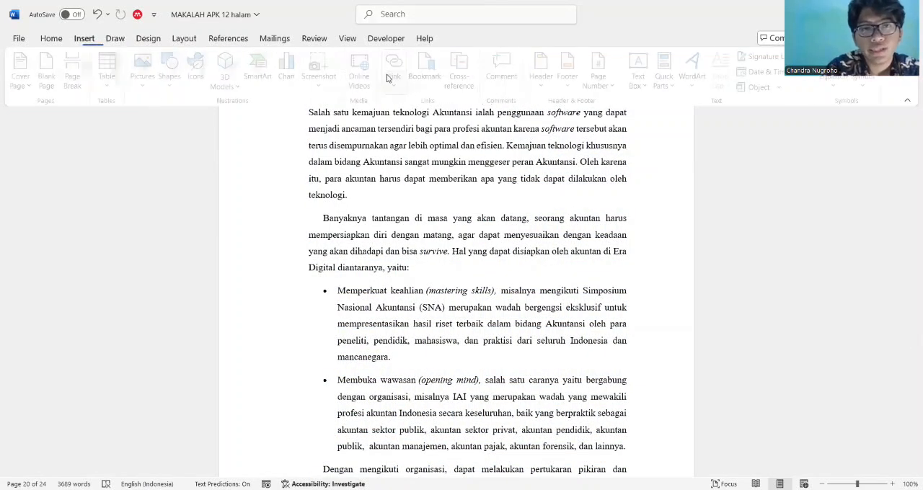
click(116, 40)
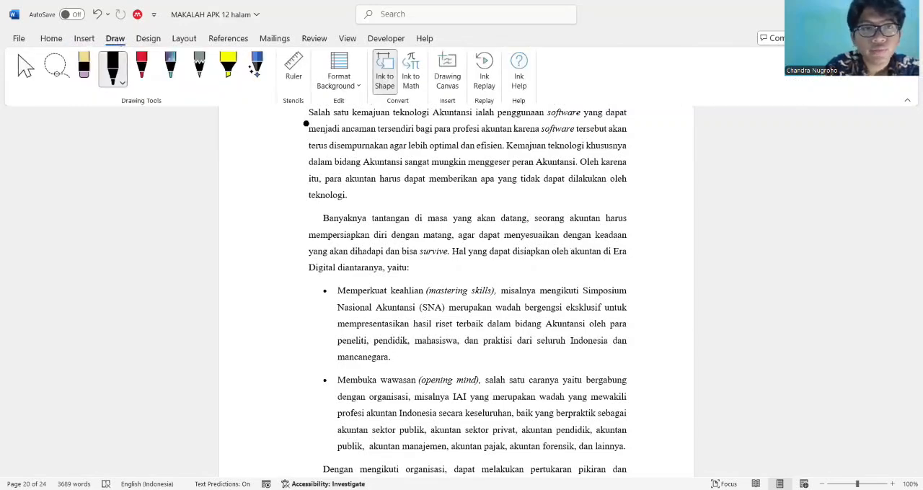
click(26, 70)
Restart Ink to Shape on the blank last page, and draw a roughly right-angled triangle with the black pen
scroll(514, 284, down, 15)
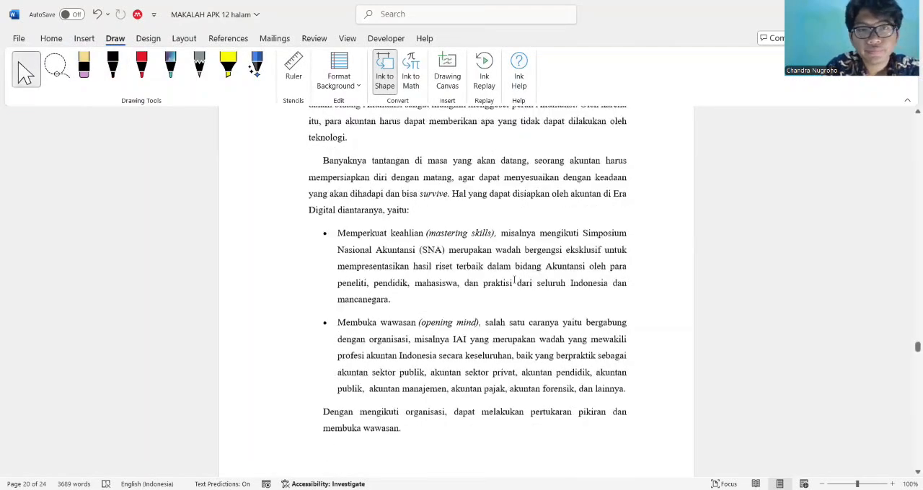
scroll(514, 285, down, 5)
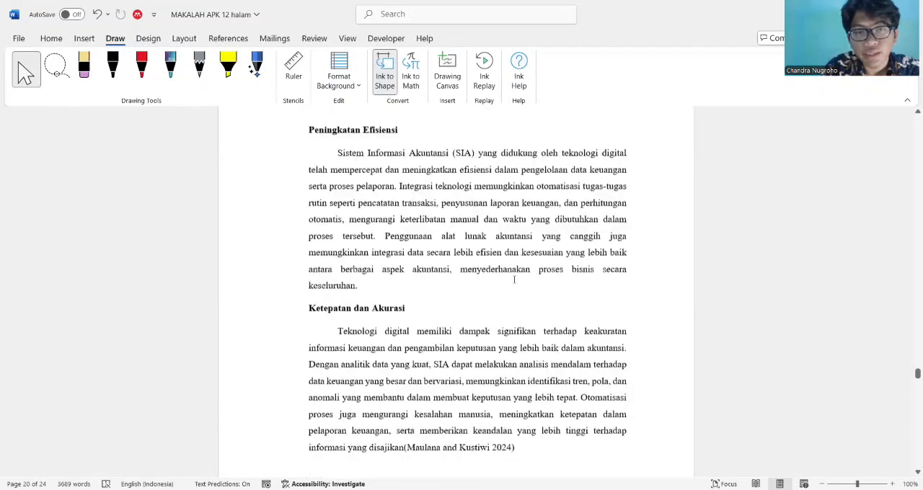
scroll(514, 284, down, 20)
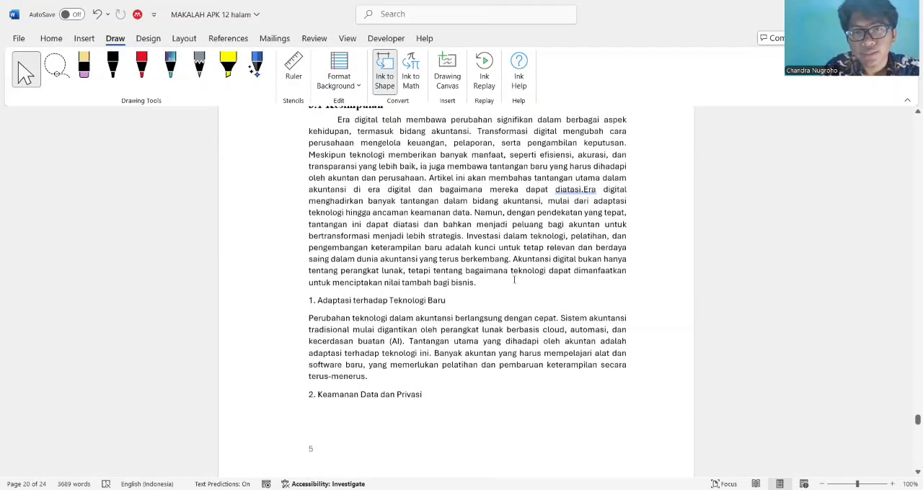
scroll(515, 280, down, 20)
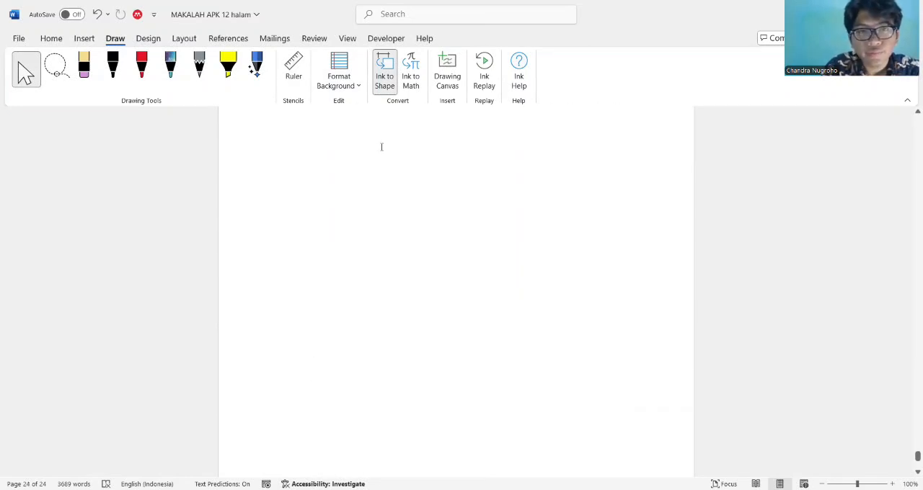
click(385, 72)
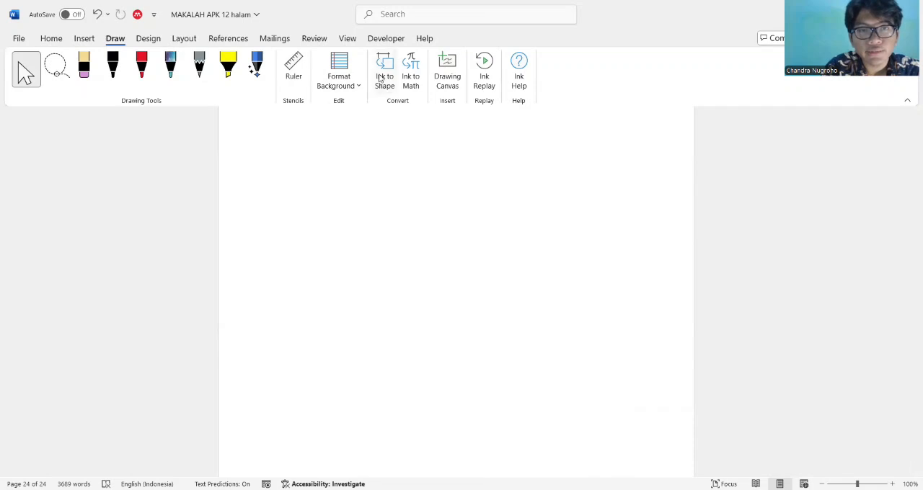
click(380, 78)
drag(306, 139, 463, 236)
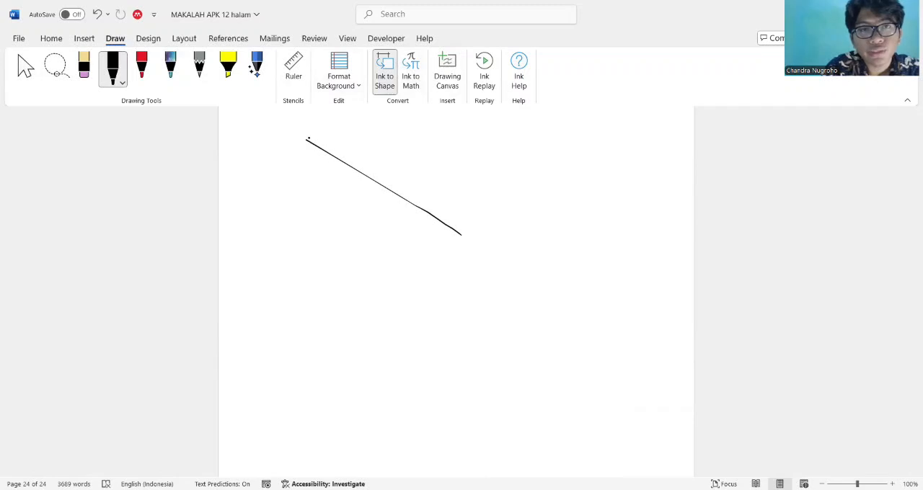
mouse_move(306, 141)
mouse_down()
mouse_move(309, 232)
mouse_move(461, 235)
mouse_up()
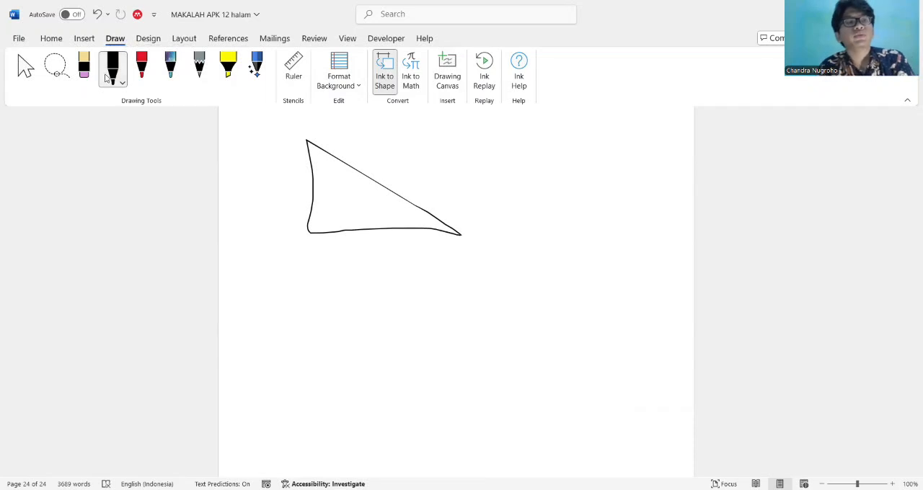
Erase the three strokes of the hand-drawn triangle from the blank last page
click(84, 67)
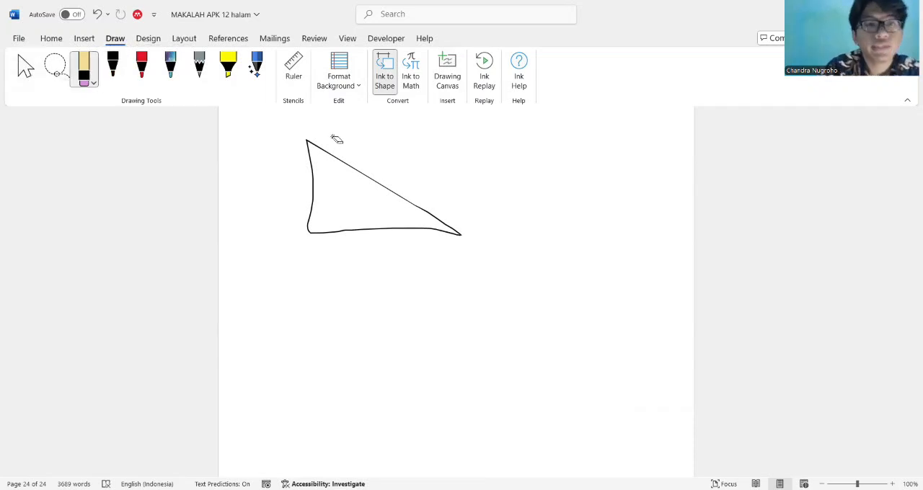
click(351, 171)
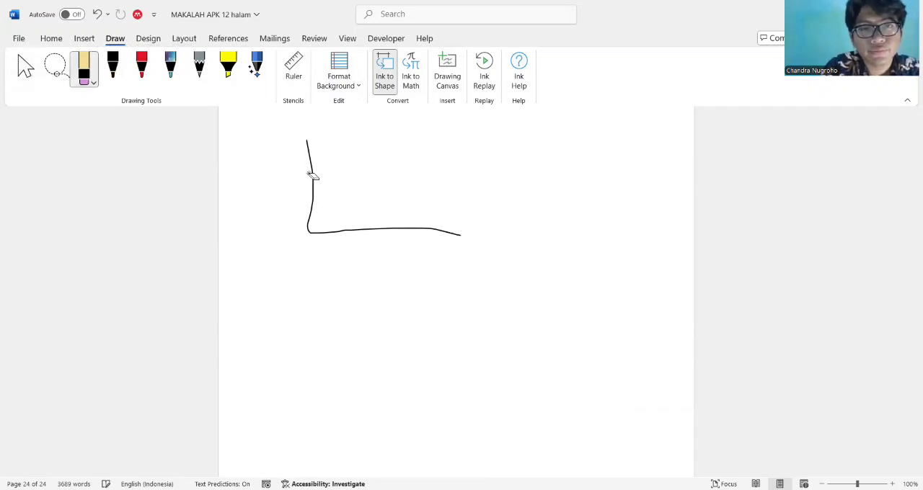
click(315, 175)
click(367, 233)
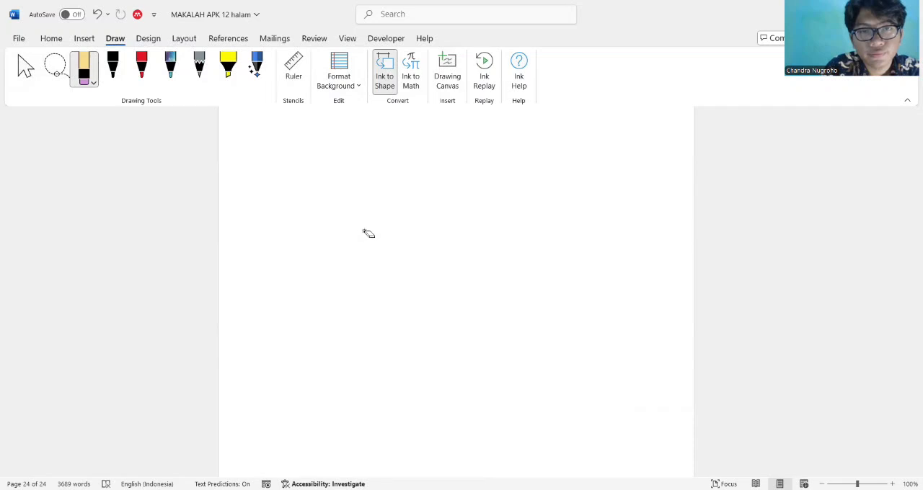
Use Ink to Math to handwrite a pi-like symbol with two legs and a bar, and insert it as an equation
click(24, 66)
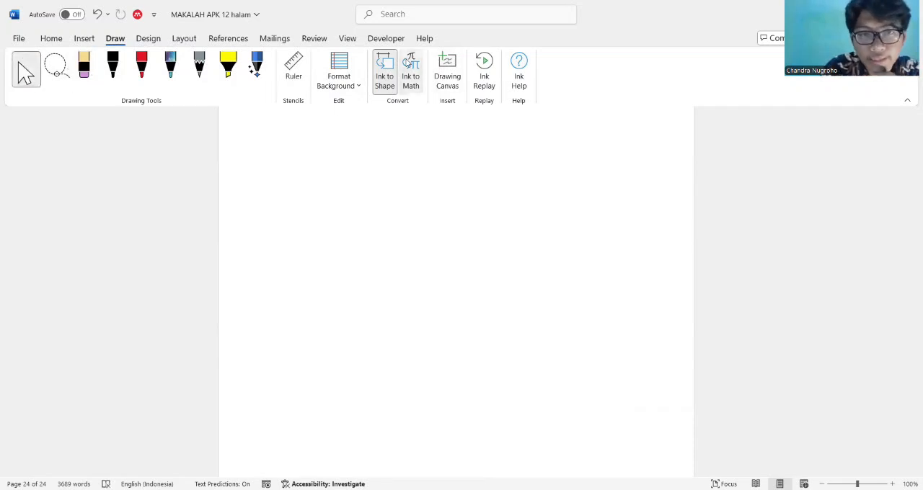
click(409, 63)
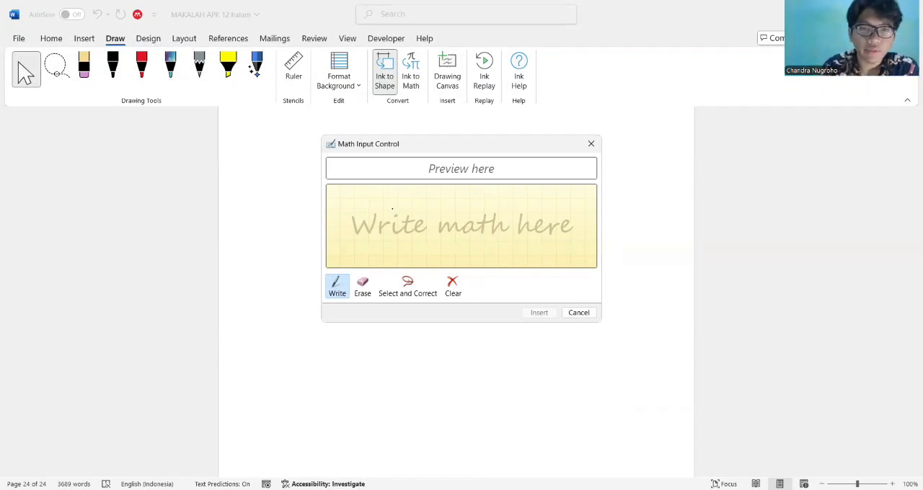
mouse_move(392, 209)
mouse_down()
mouse_move(389, 220)
mouse_move(416, 260)
mouse_up()
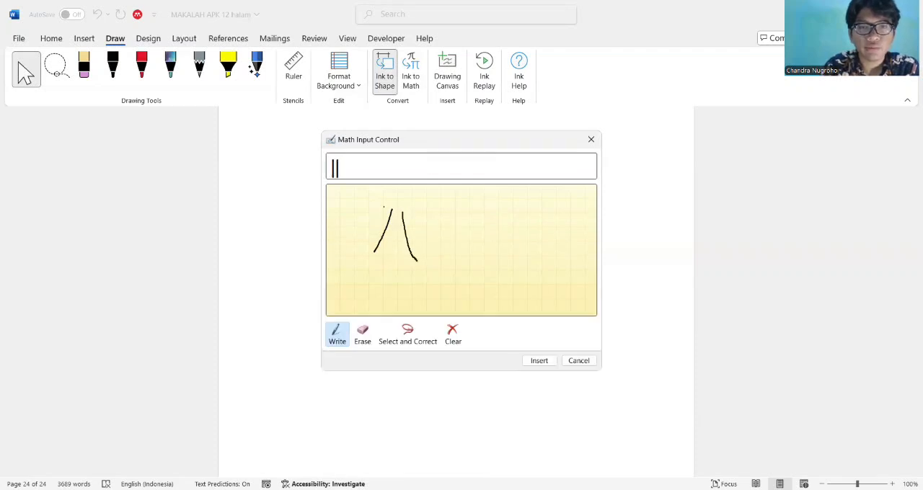
drag(382, 208, 419, 213)
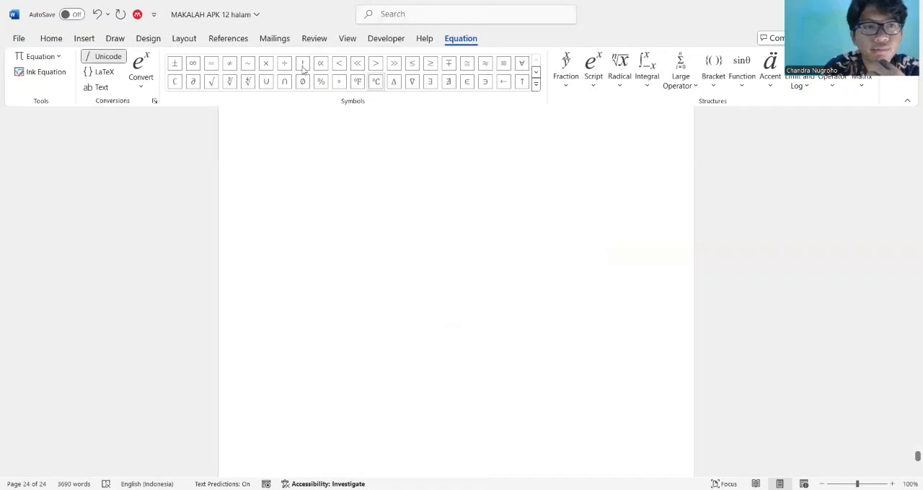
Reopen Ink to Math, close it without writing anything, and undo the inserted equation
click(63, 40)
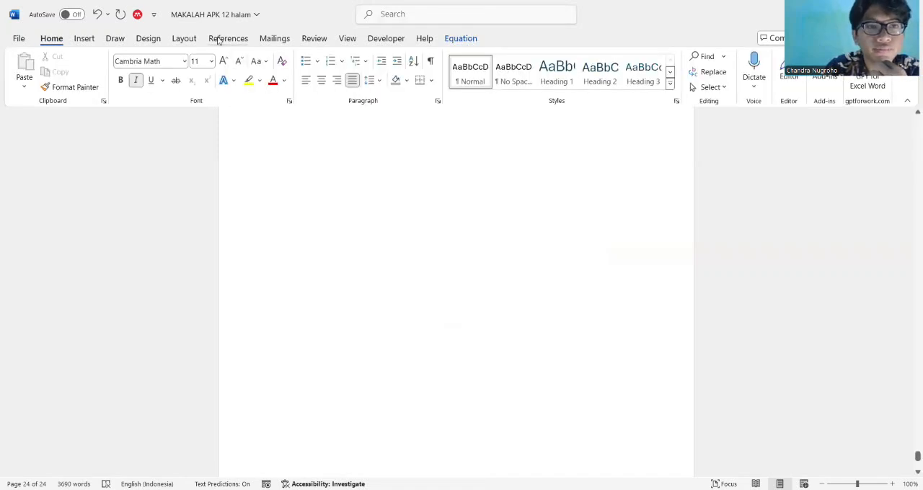
click(119, 40)
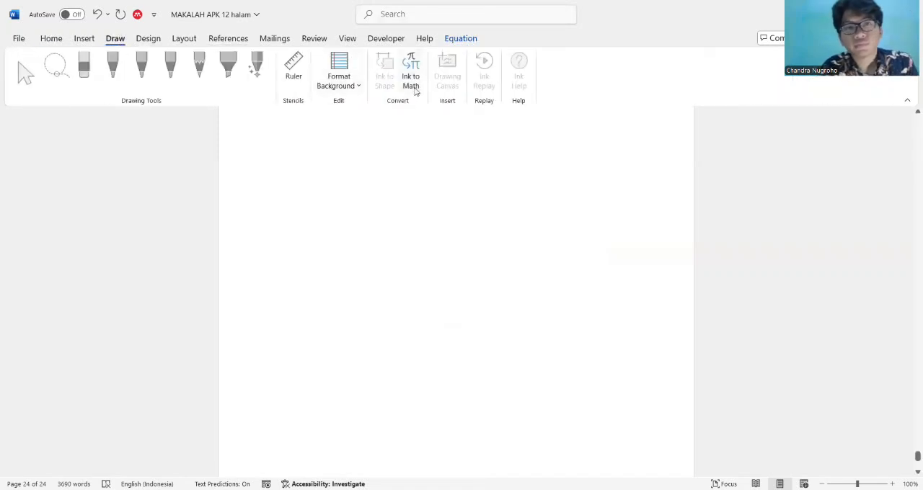
click(412, 86)
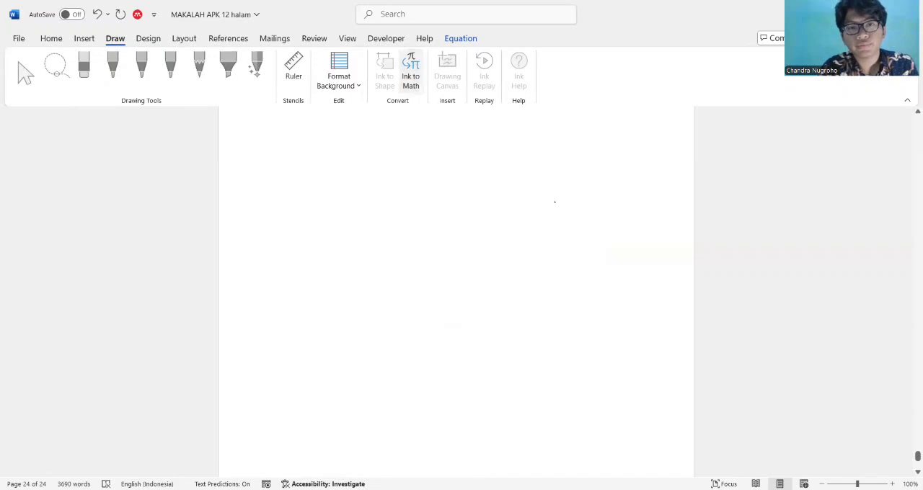
click(590, 144)
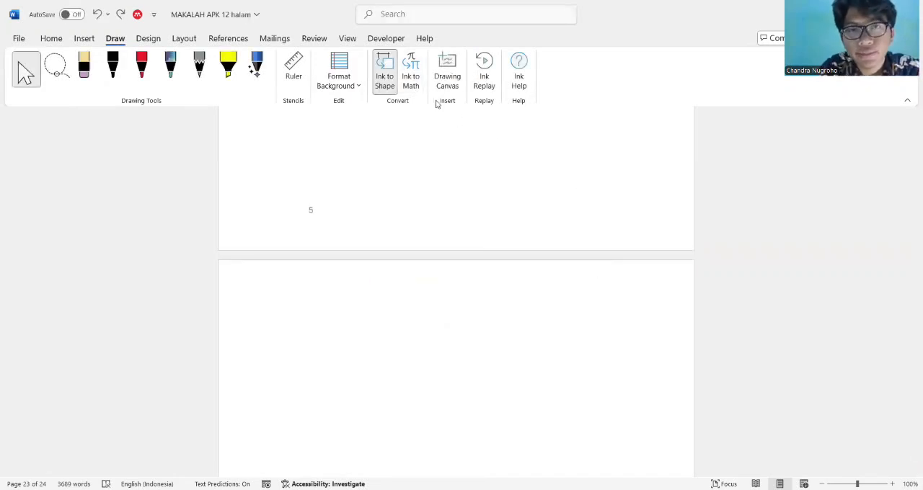
Insert a drawing canvas on the blank last page and try a vertical black pen stroke inside it
scroll(517, 324, down, 3)
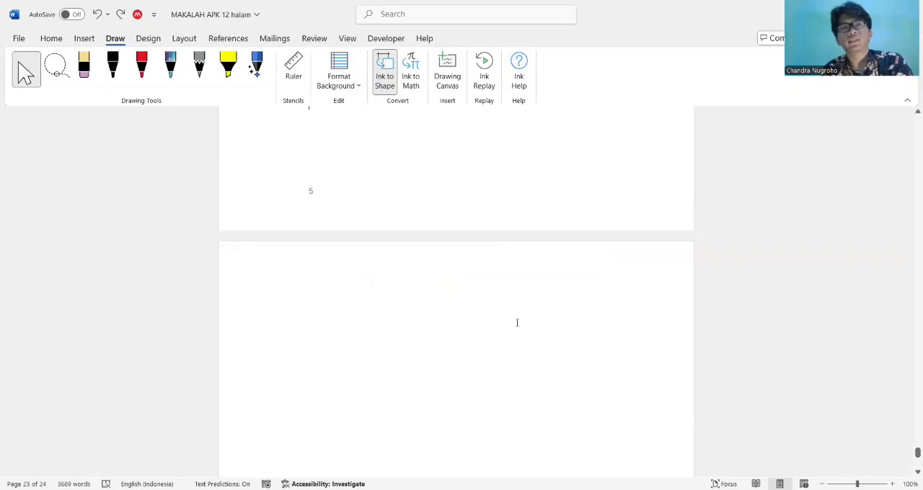
click(449, 79)
scroll(443, 169, up, 3)
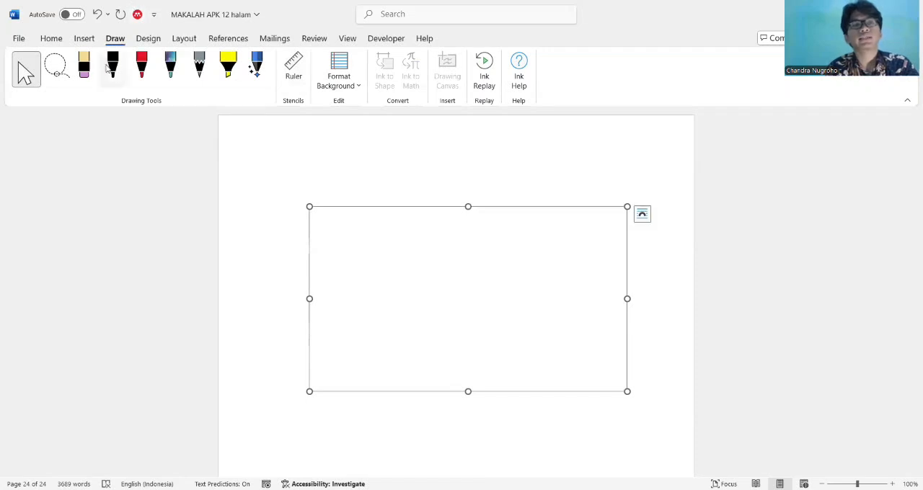
click(113, 67)
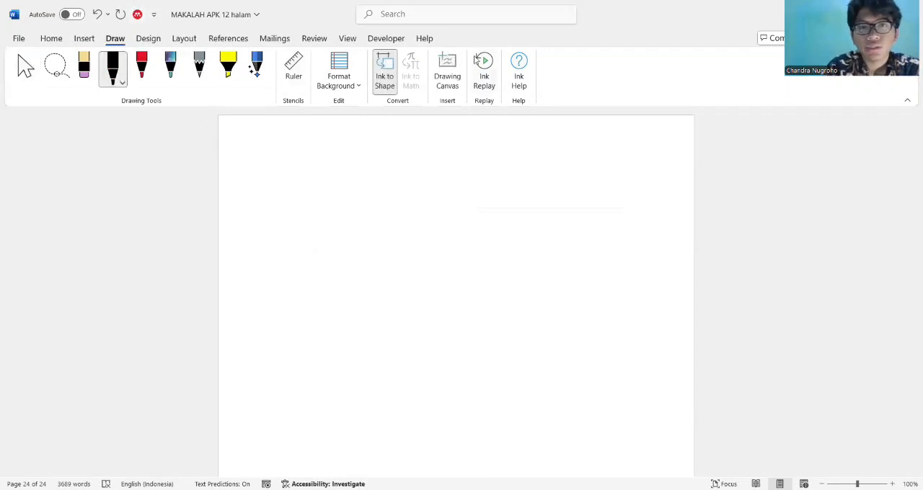
click(447, 72)
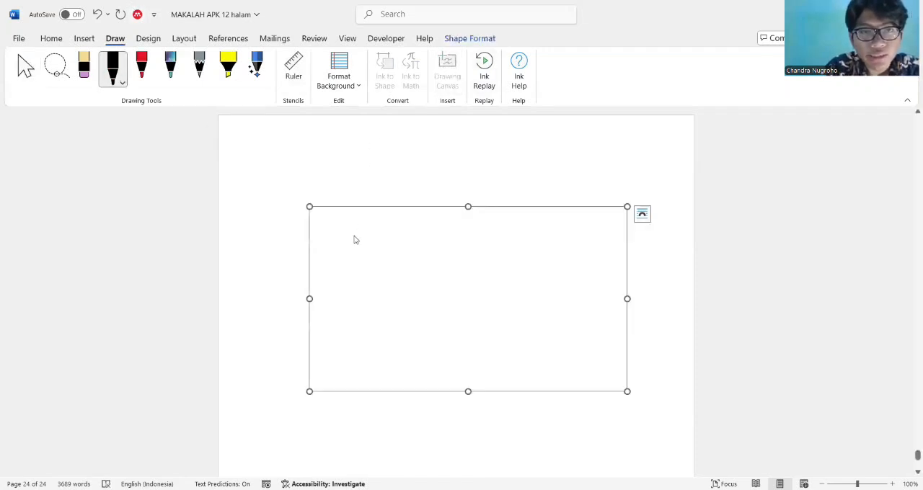
mouse_move(354, 239)
mouse_down()
mouse_move(352, 290)
mouse_move(404, 284)
mouse_move(353, 331)
mouse_up()
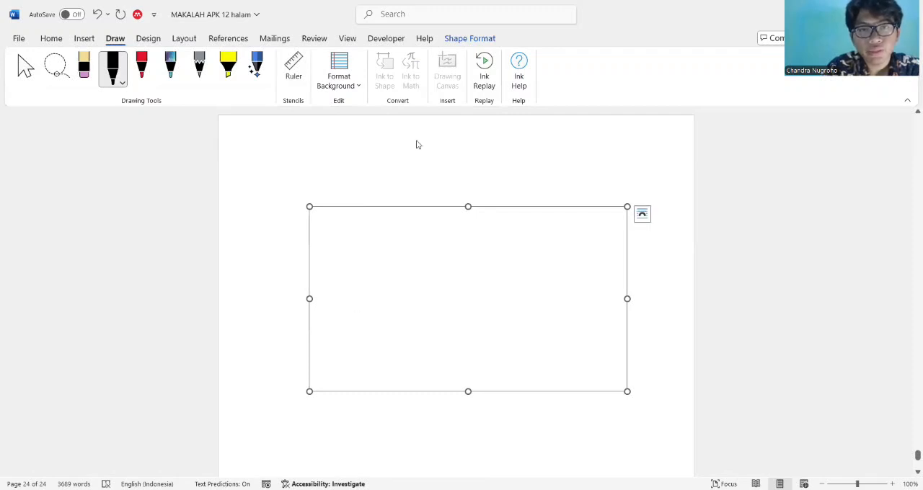
Draw an L-shaped pencil stroke inside the drawing canvas and erase it
click(199, 68)
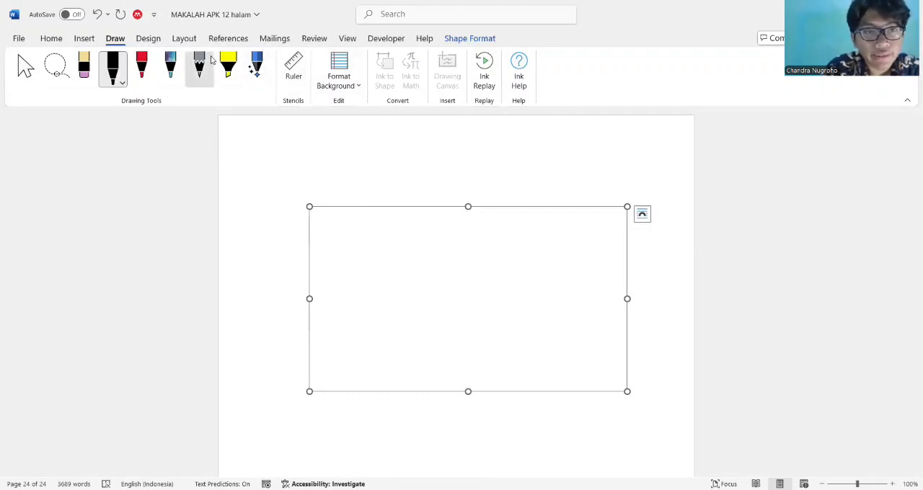
mouse_move(397, 215)
mouse_down()
mouse_move(408, 281)
mouse_move(444, 273)
mouse_up()
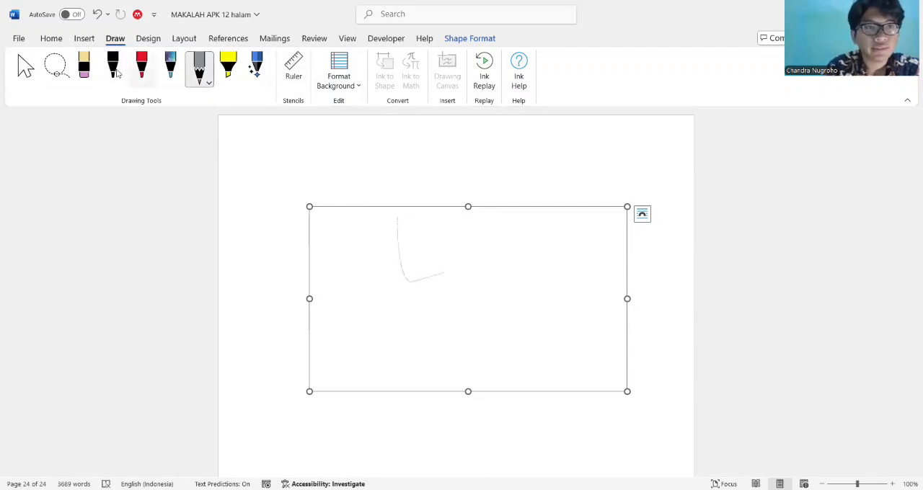
click(84, 67)
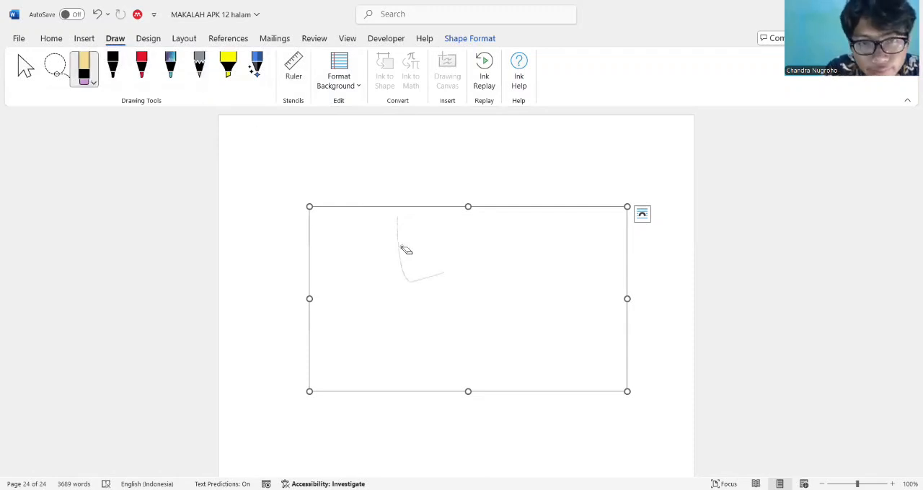
drag(398, 247, 414, 282)
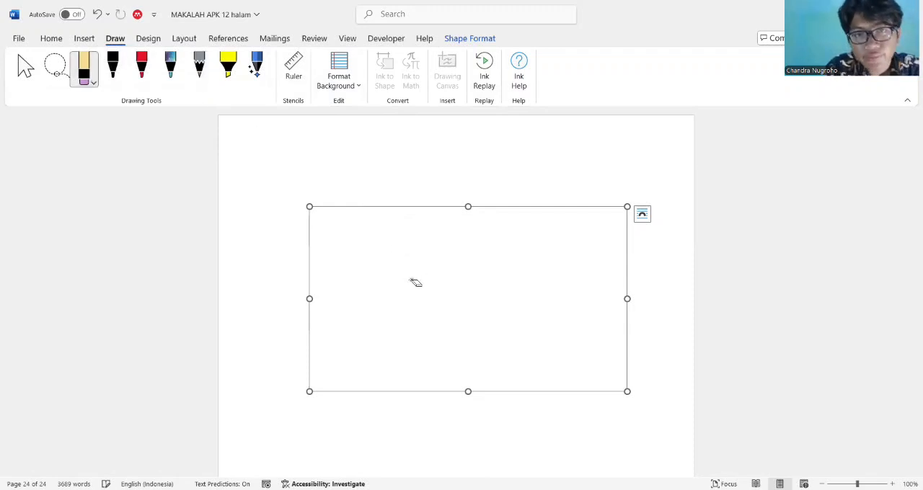
Run Ink Replay on the document's drawings
click(490, 85)
click(490, 85)
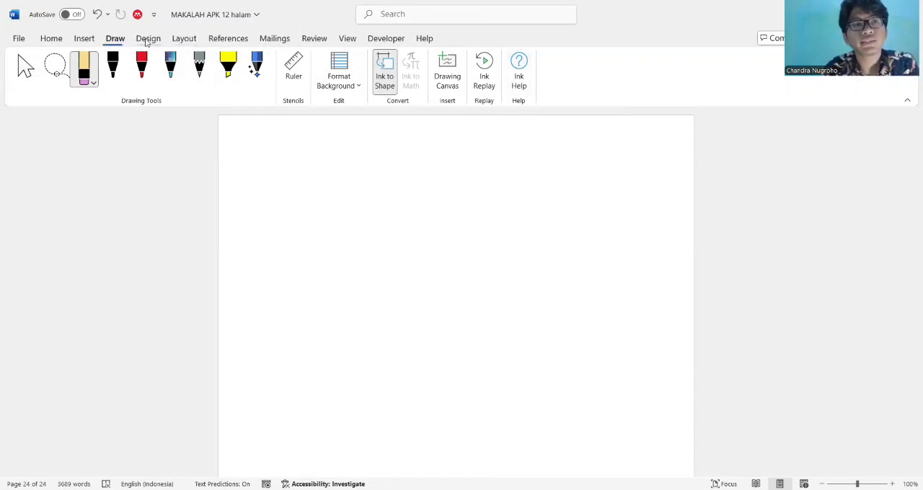
Go from the blank last page back to section 2.8 and toggle Ink to Shape conversion
scroll(322, 144, up, 2)
scroll(322, 144, up, 15)
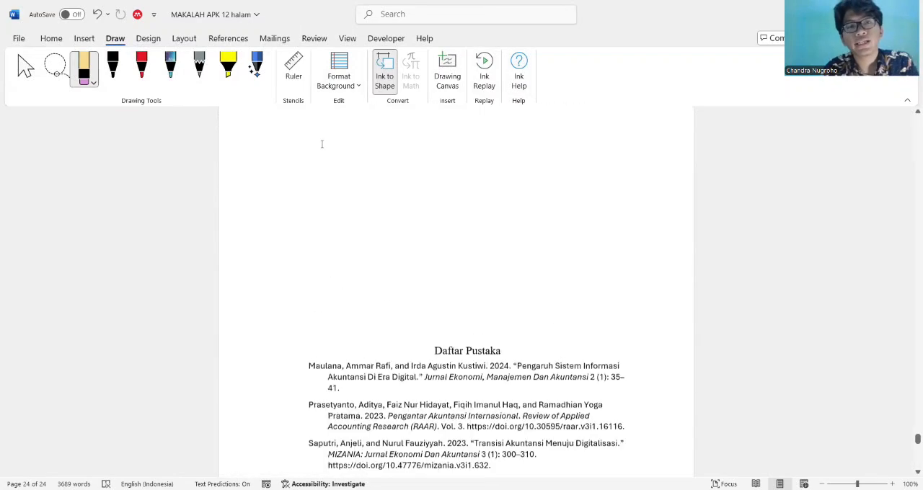
scroll(322, 147, up, 20)
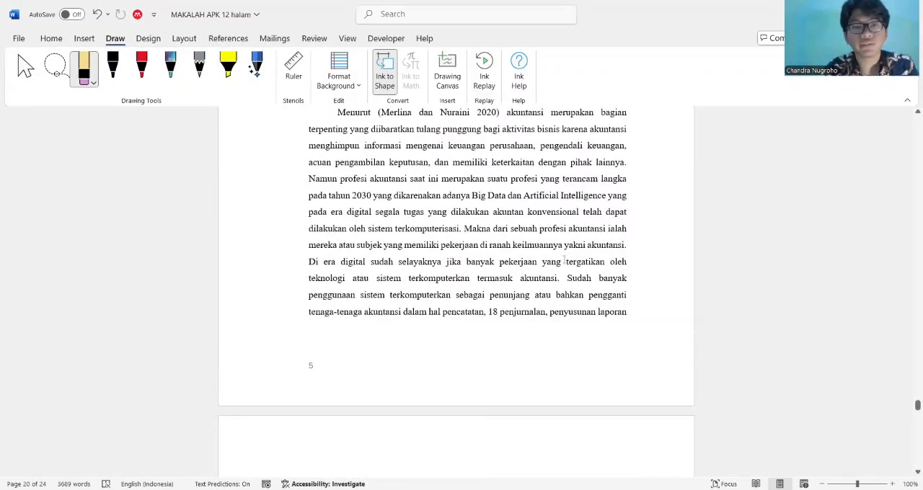
scroll(567, 262, up, 10)
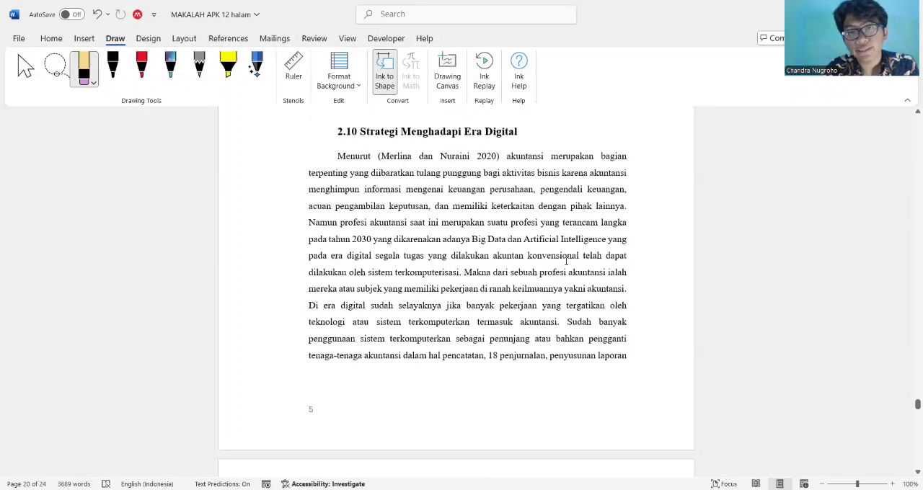
scroll(566, 262, up, 10)
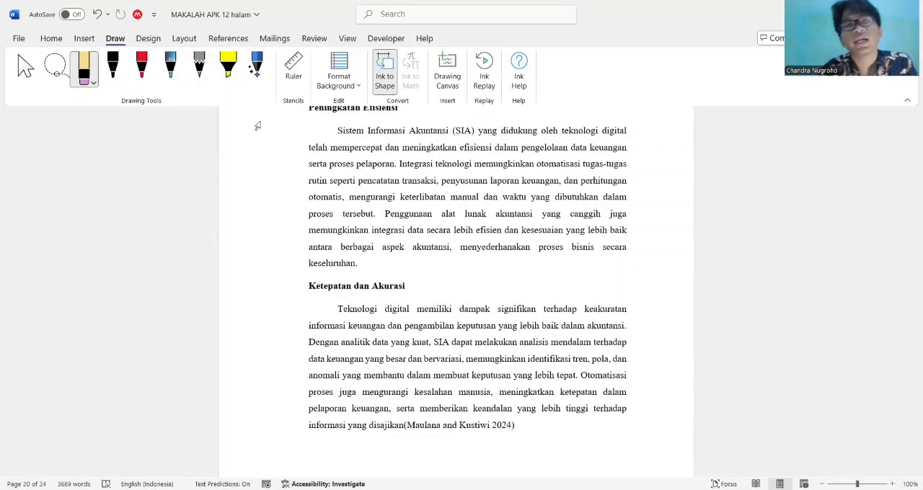
click(382, 84)
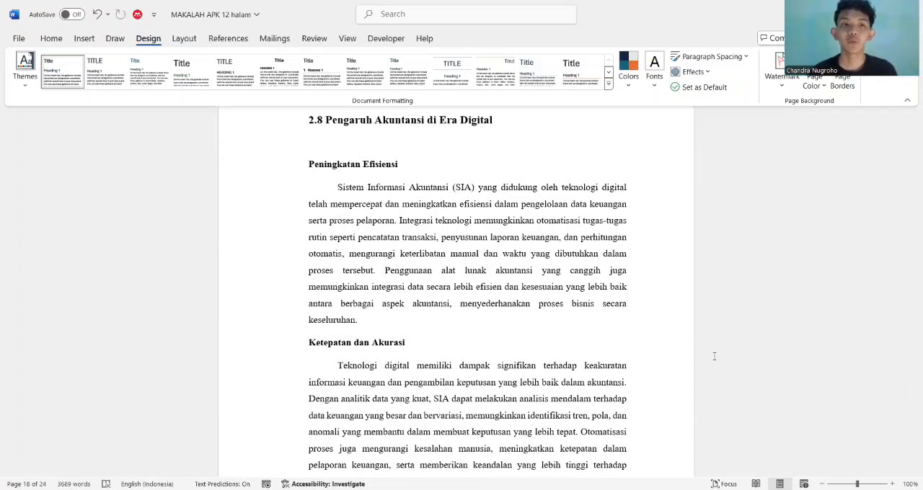
click(893, 436)
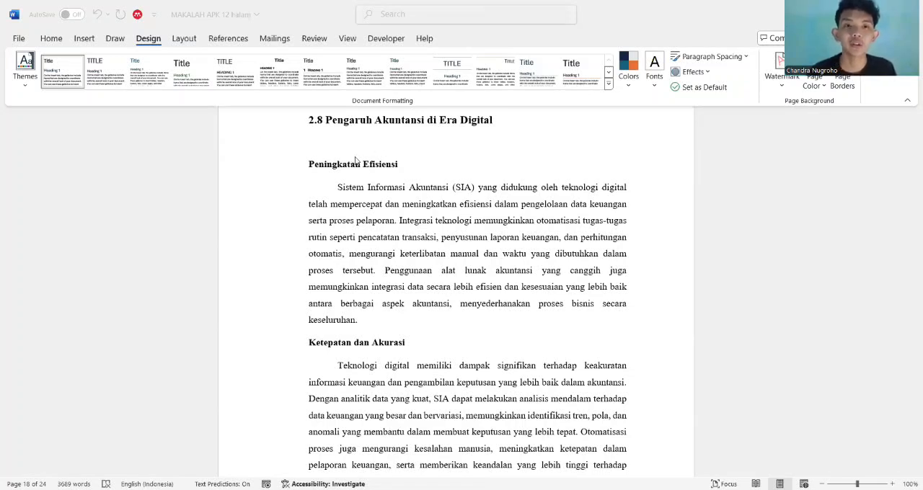
click(402, 176)
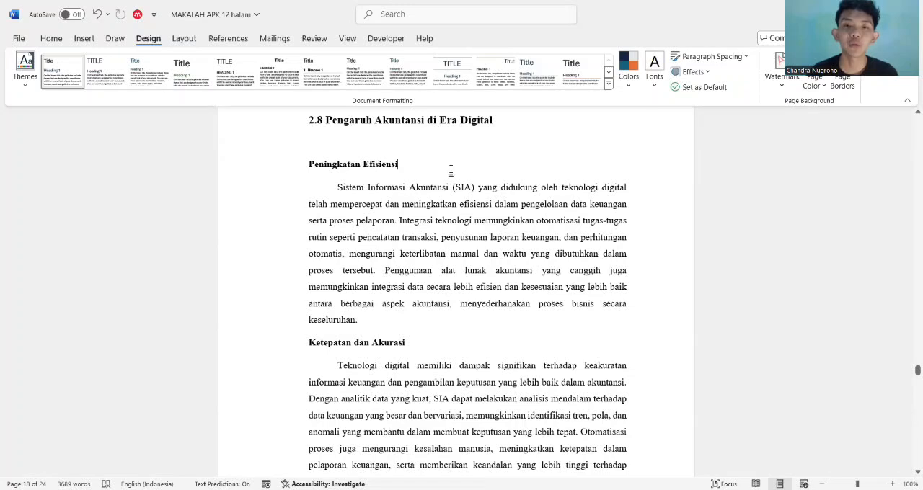
shift+click(357, 143)
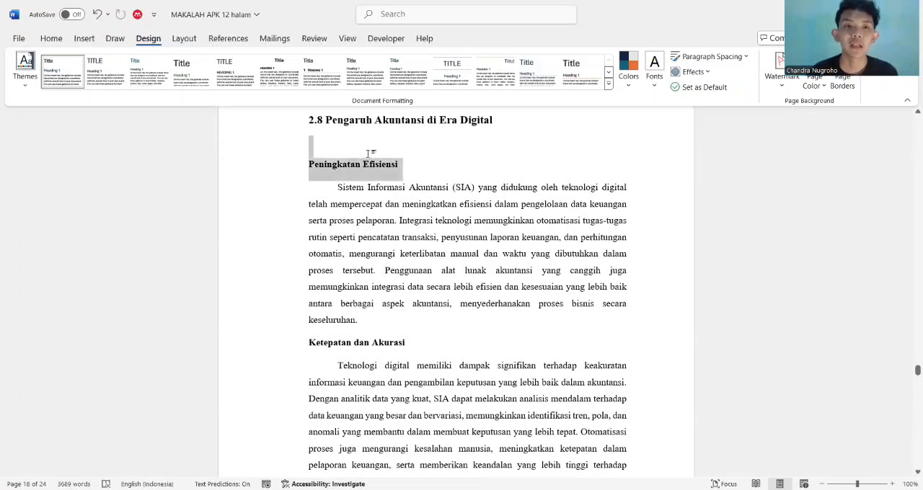
click(367, 152)
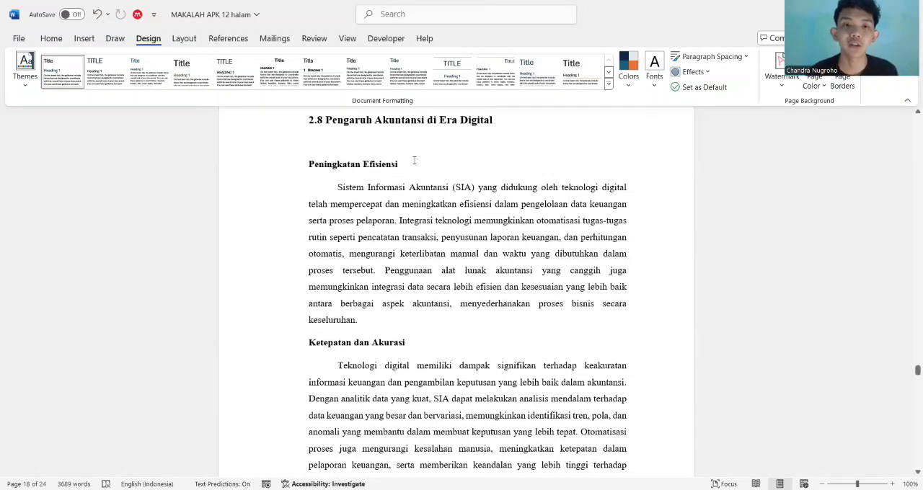
scroll(415, 161, down, 1)
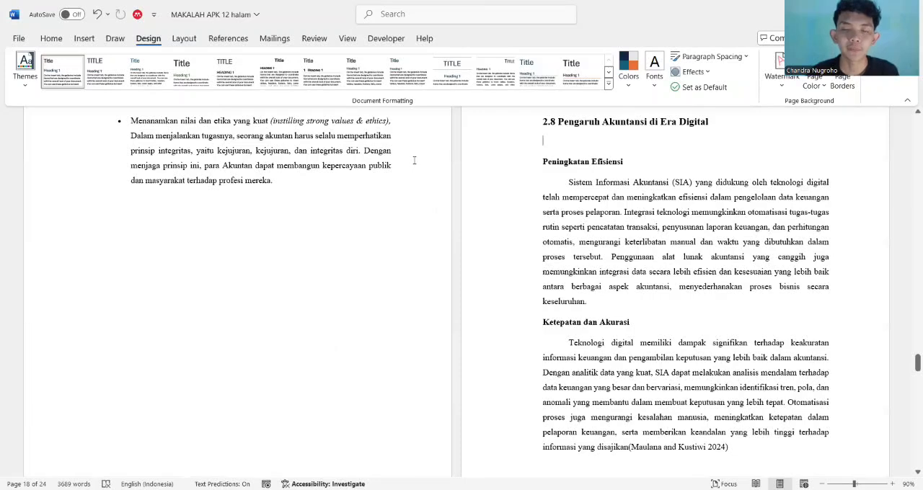
click(505, 212)
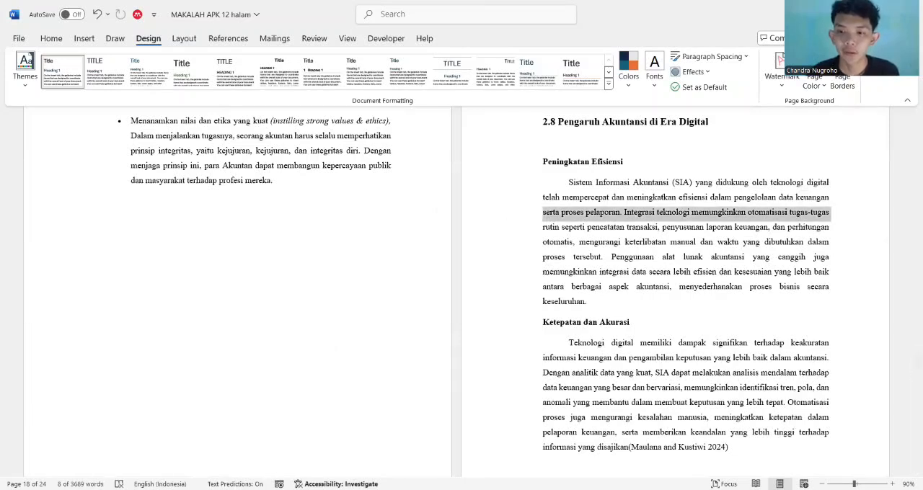
scroll(661, 347, up, 1)
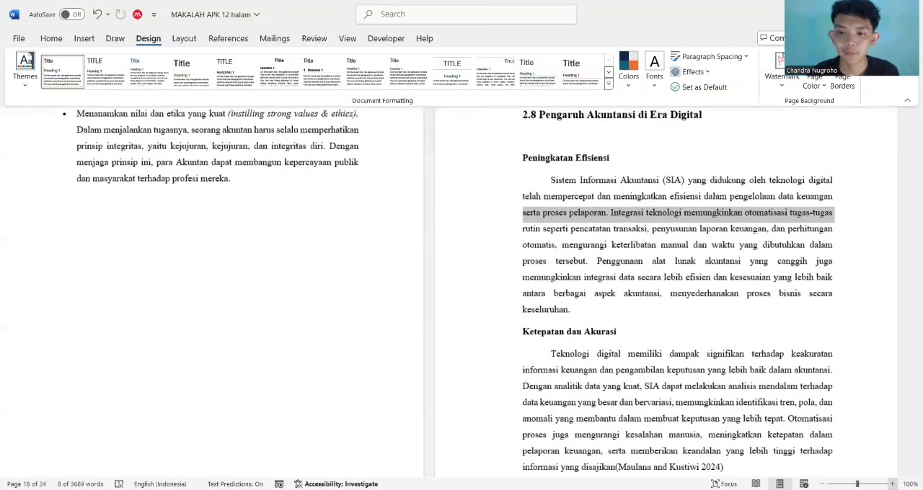
scroll(428, 261, up, 1)
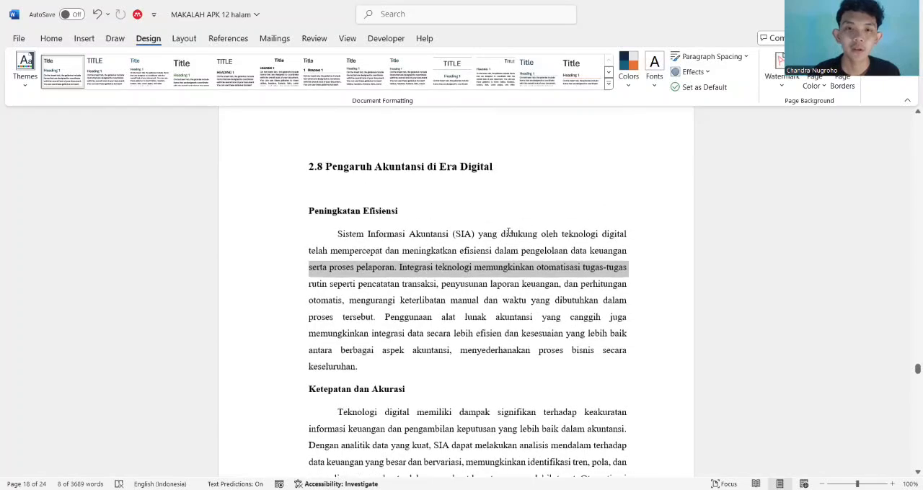
click(511, 214)
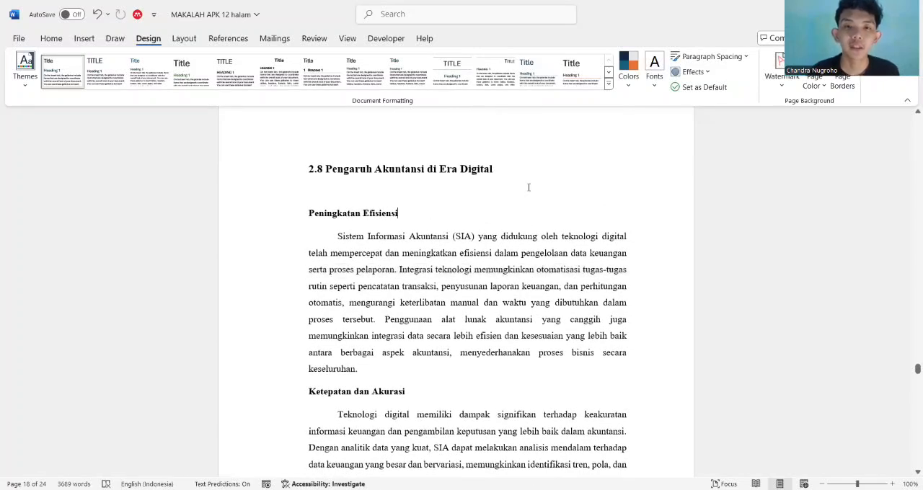
Apply the Title style to the heading "2.8 Pengaruh Akuntansi di Era Digital"
drag(514, 175, 301, 167)
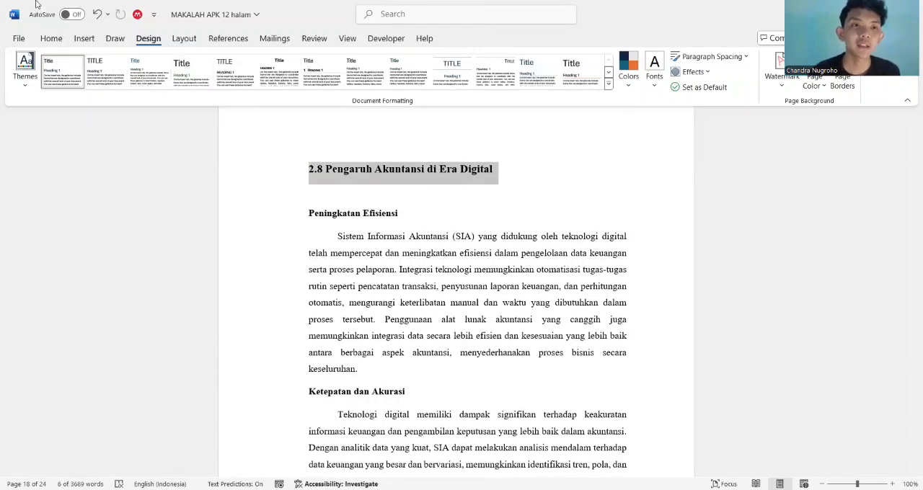
click(51, 38)
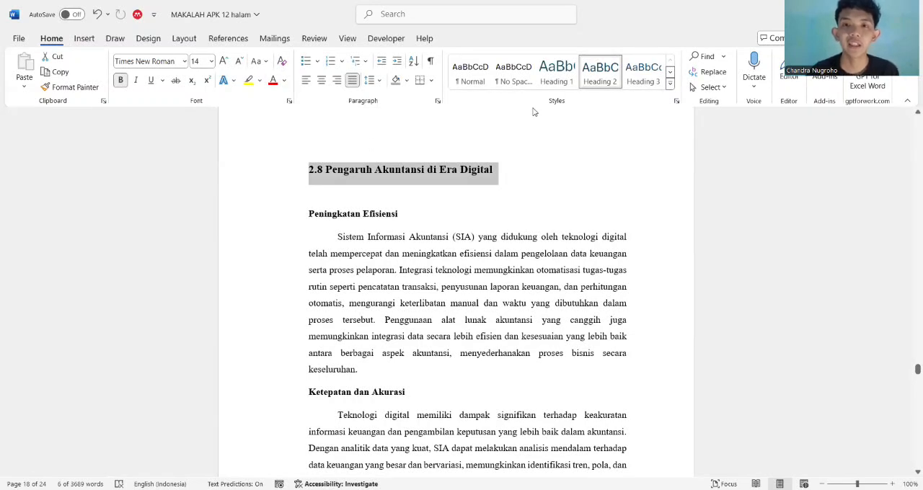
click(616, 85)
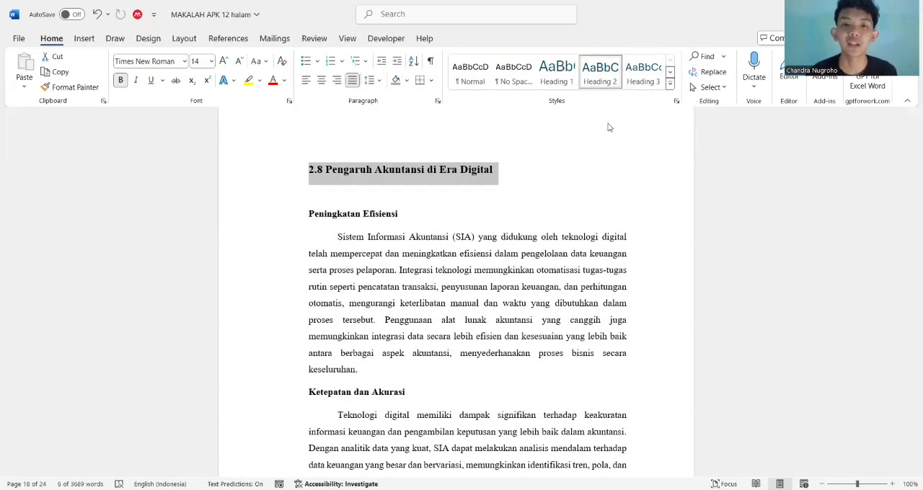
click(670, 83)
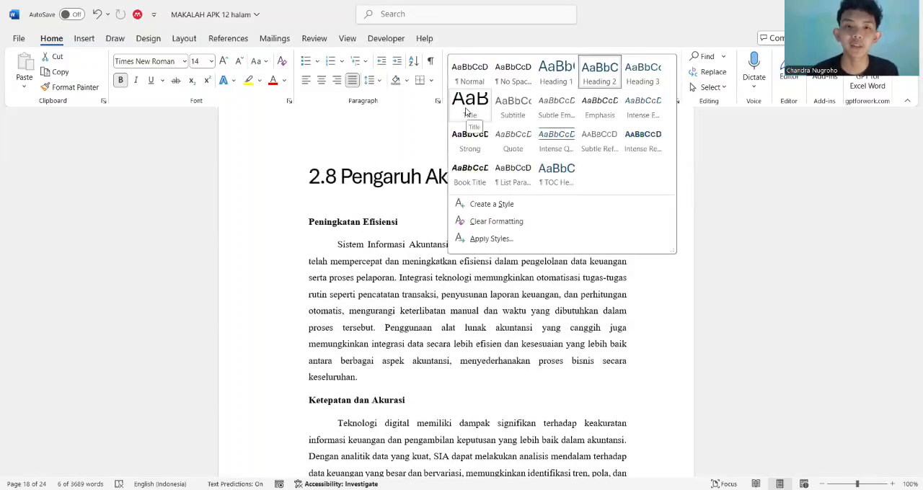
click(467, 113)
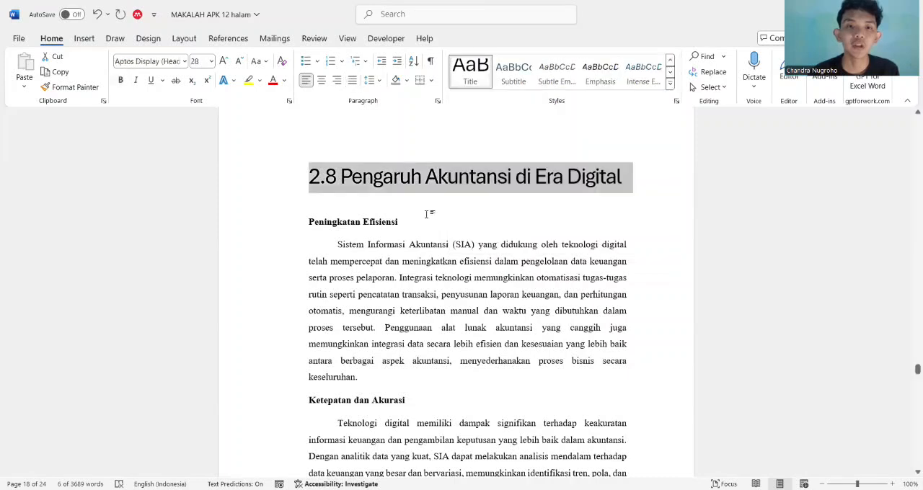
click(426, 213)
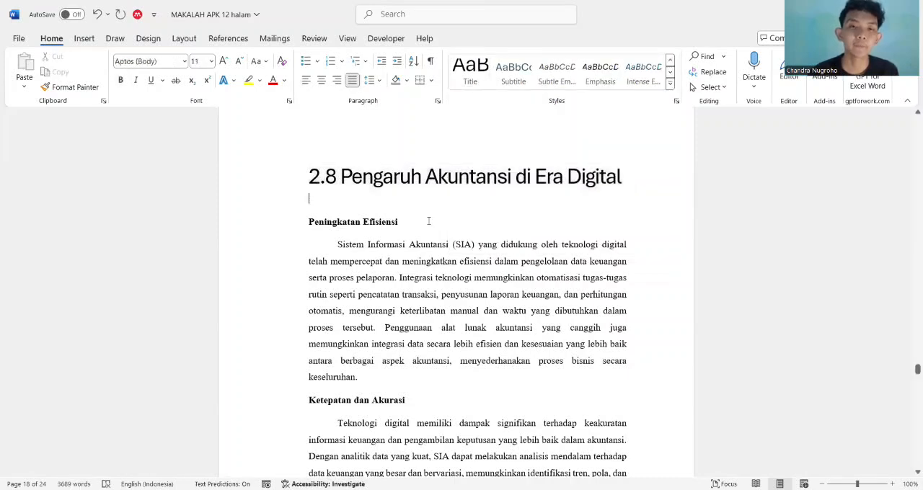
Apply the Heading 1 style to "Peningkatan Efisiensi" and add an empty line below it
drag(428, 221, 315, 224)
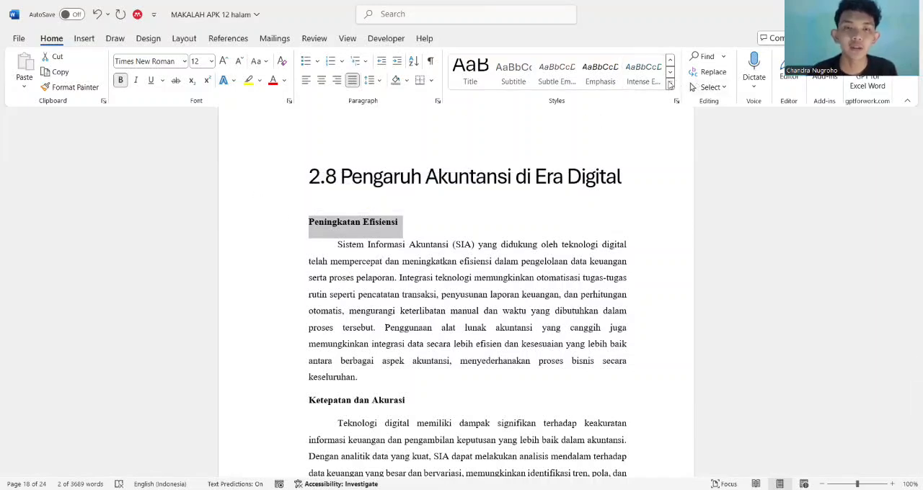
click(669, 84)
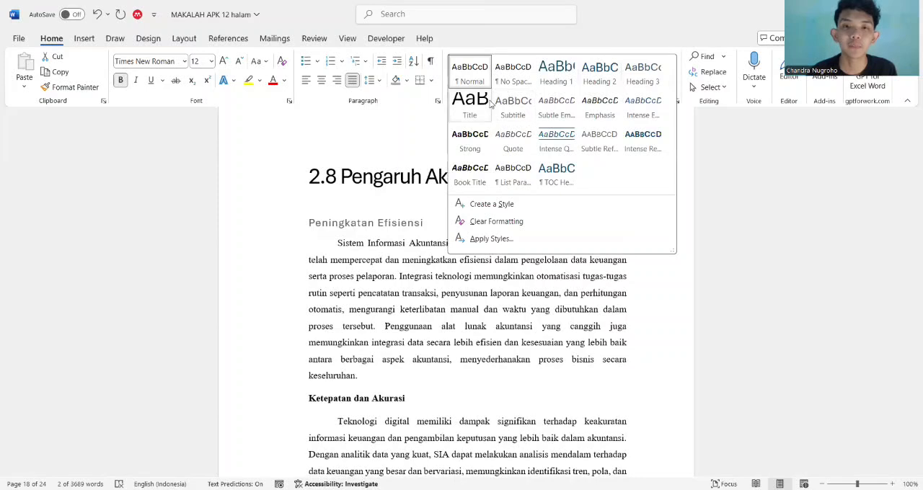
click(563, 73)
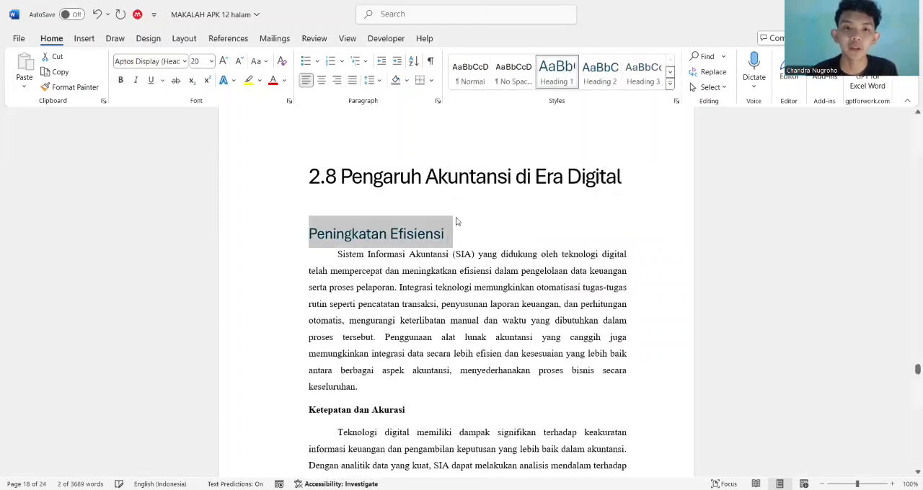
click(458, 230)
key(Return)
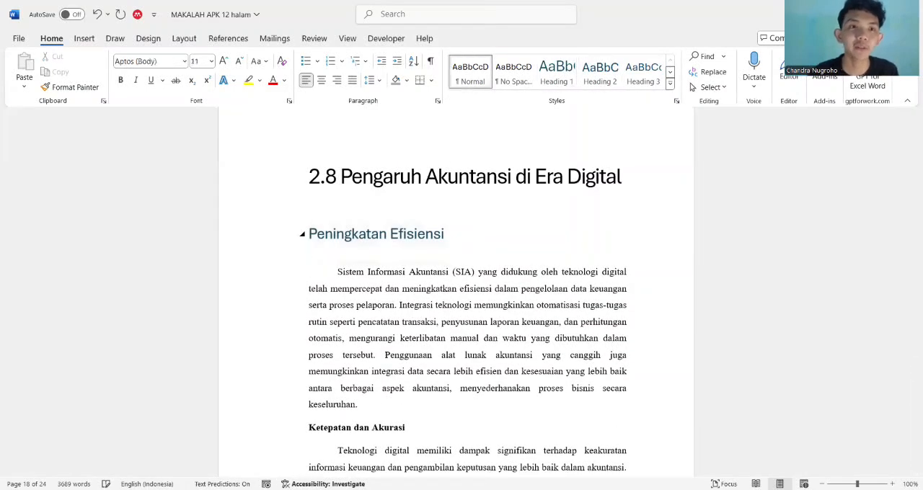
Apply the style set with numbered, underlined headings and set the theme colors to Office 2007 - 2010
click(148, 38)
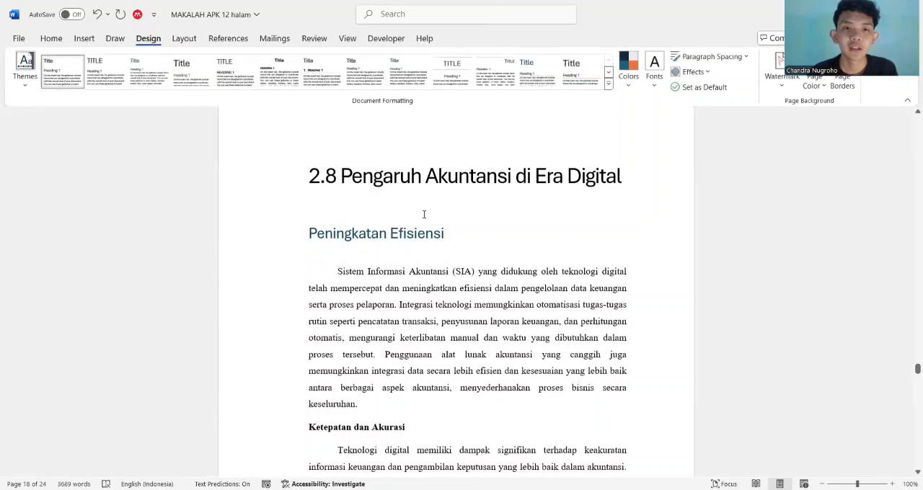
shift+click(271, 168)
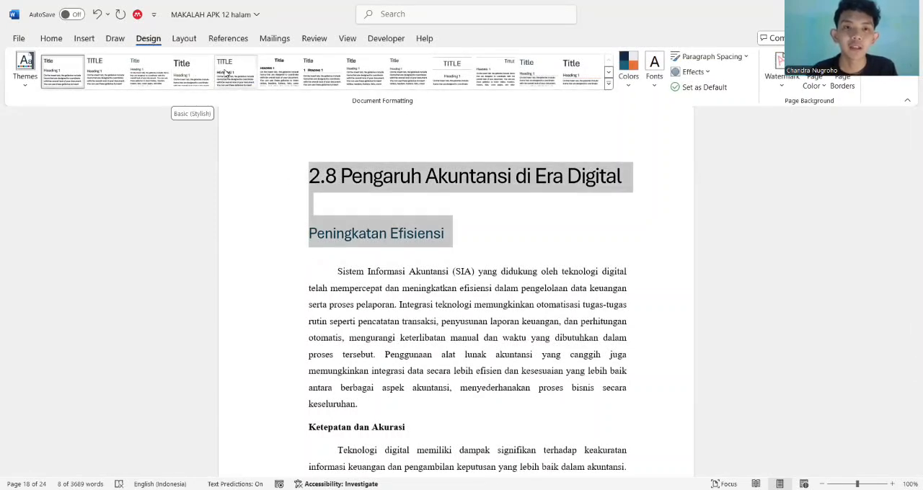
click(307, 80)
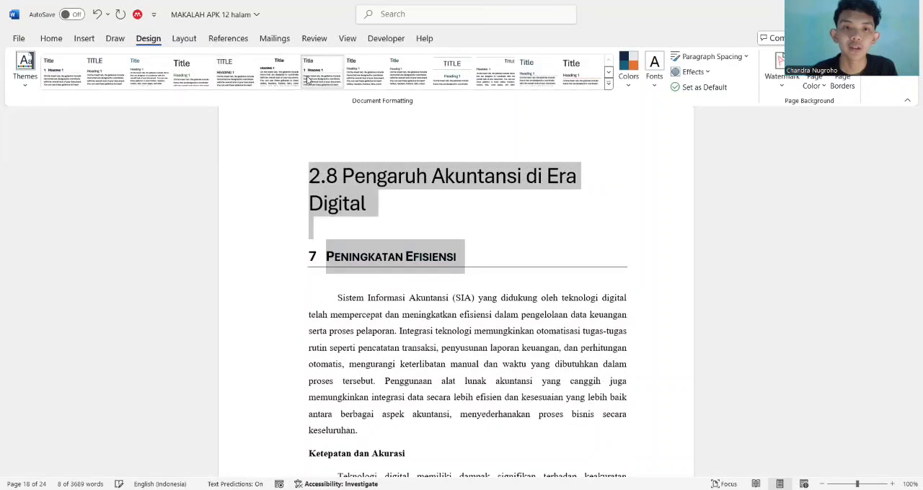
click(367, 71)
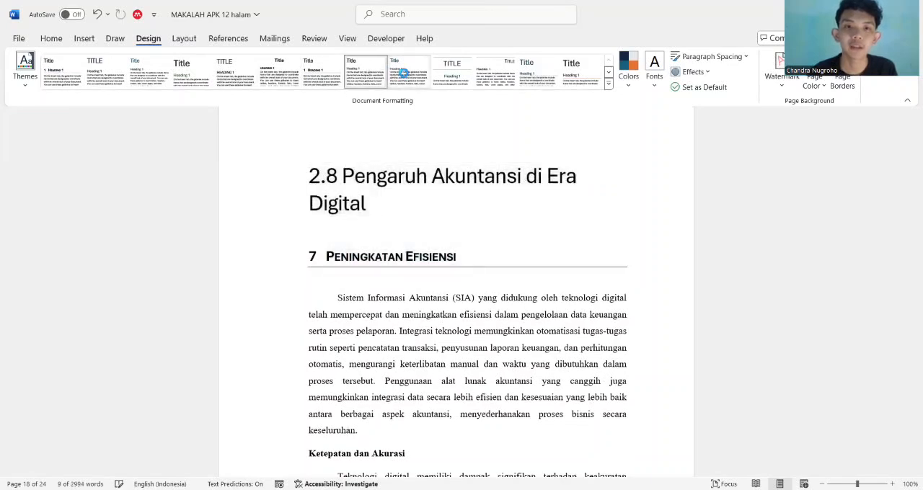
click(323, 67)
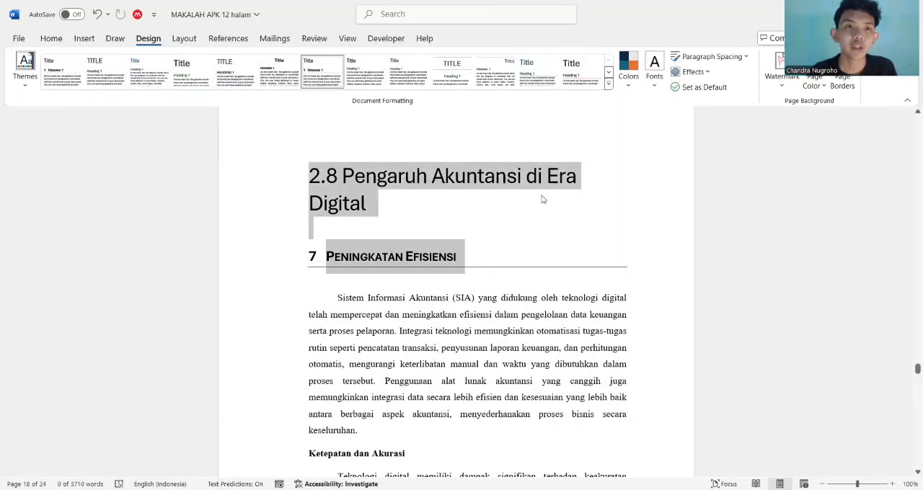
click(633, 61)
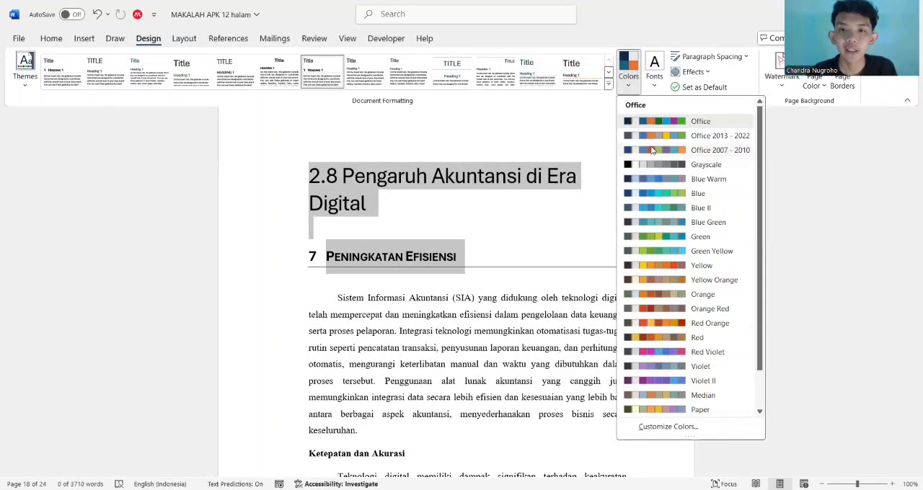
click(614, 144)
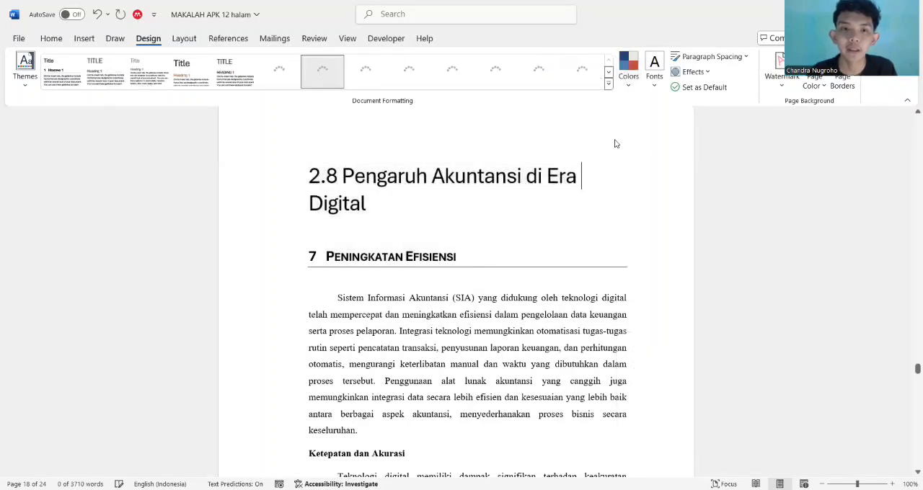
Apply the Centered style set to the document and change the theme colors to Blue
drag(581, 142, 312, 224)
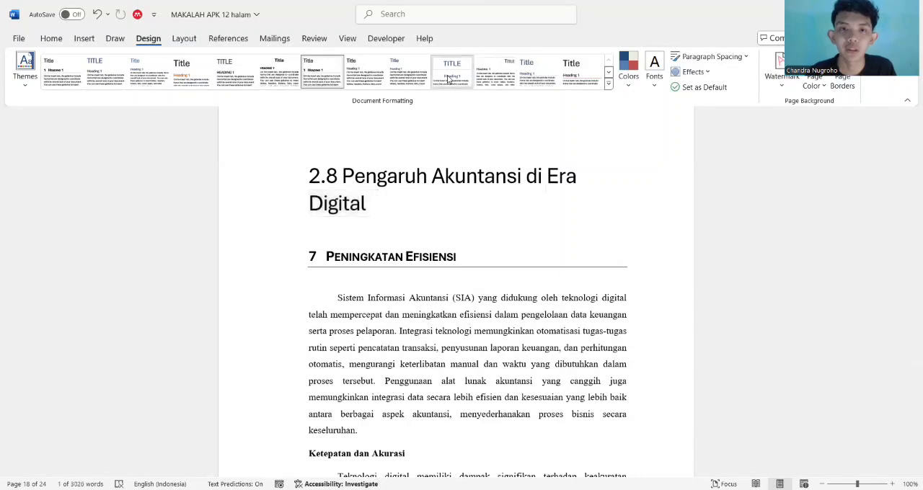
click(452, 70)
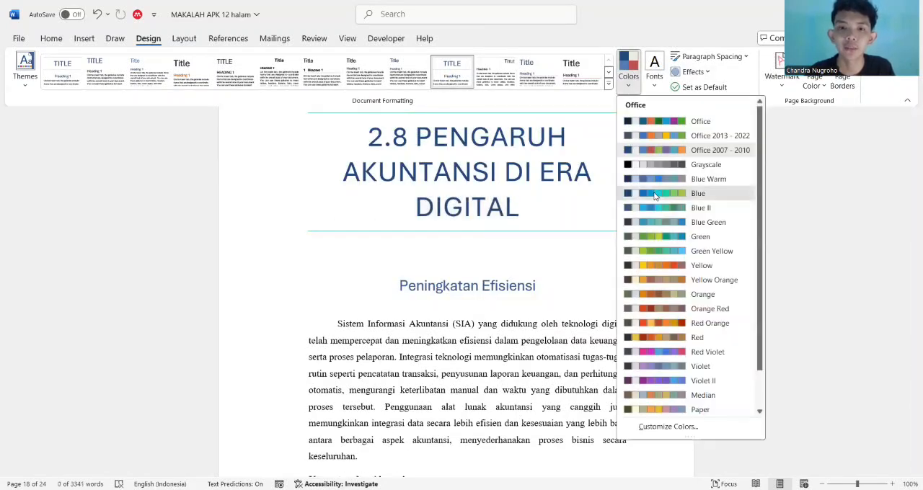
click(655, 194)
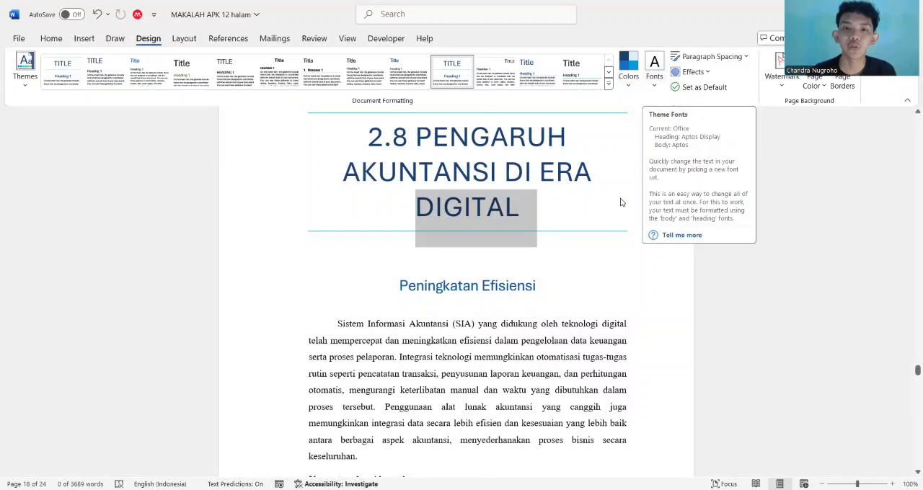
Preview the Office 2007 - 2010 theme fonts without applying them and set the document's paragraph spacing to Compact
click(656, 67)
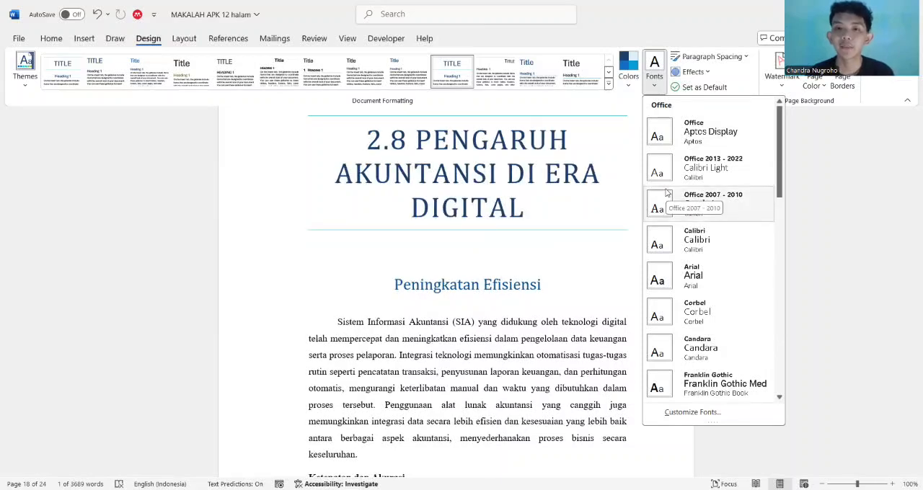
click(582, 276)
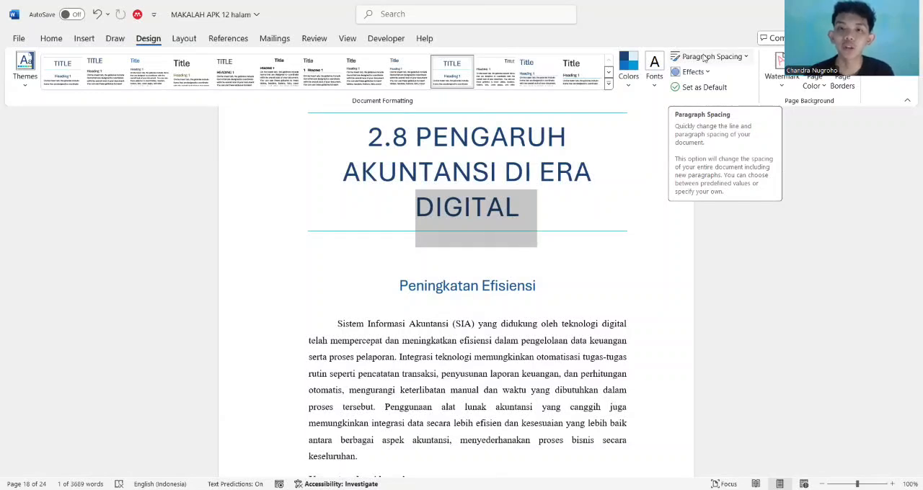
click(710, 56)
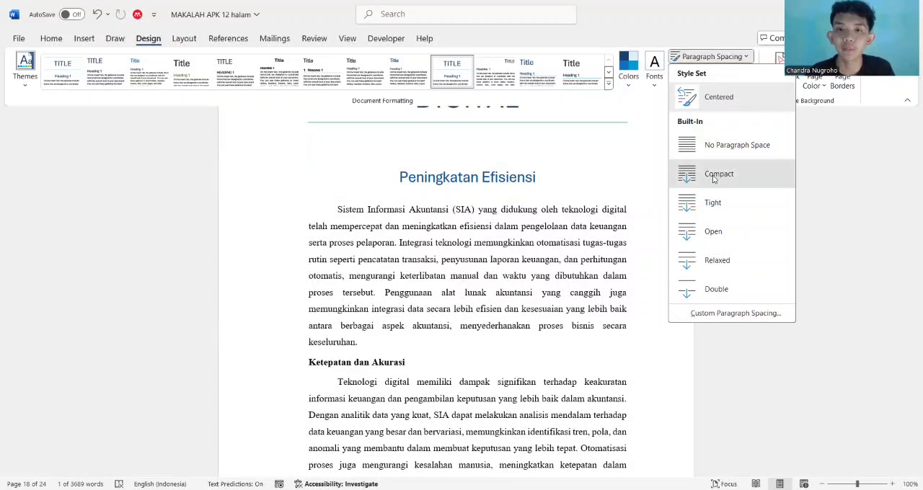
click(723, 57)
click(723, 57)
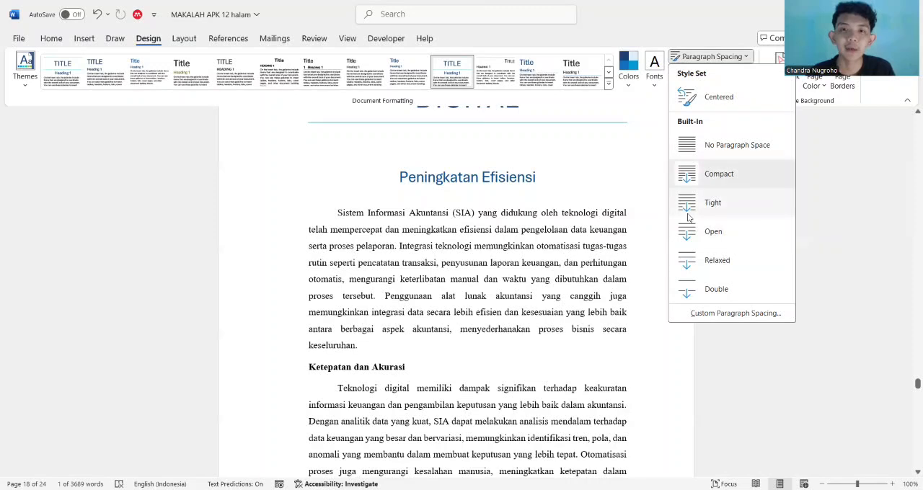
Look through the theme effects gallery with the section 2.8 title in view, without choosing an effect
click(706, 73)
click(706, 73)
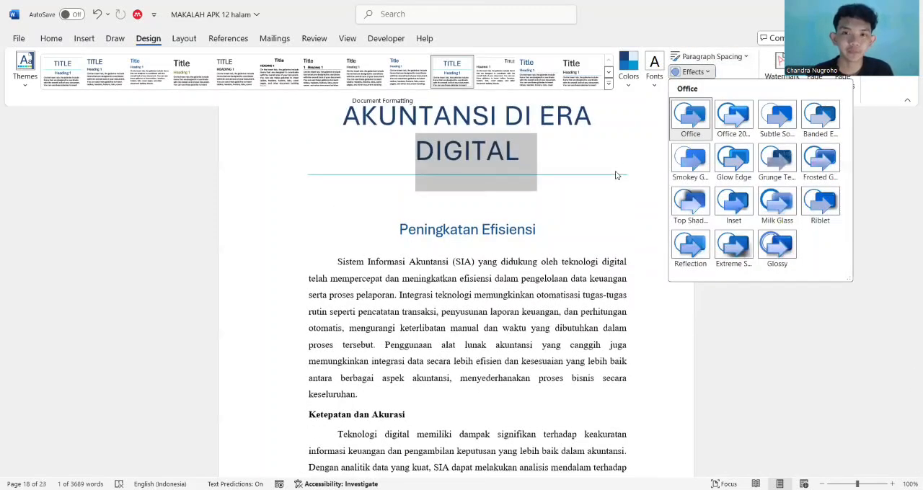
scroll(615, 175, up, 1)
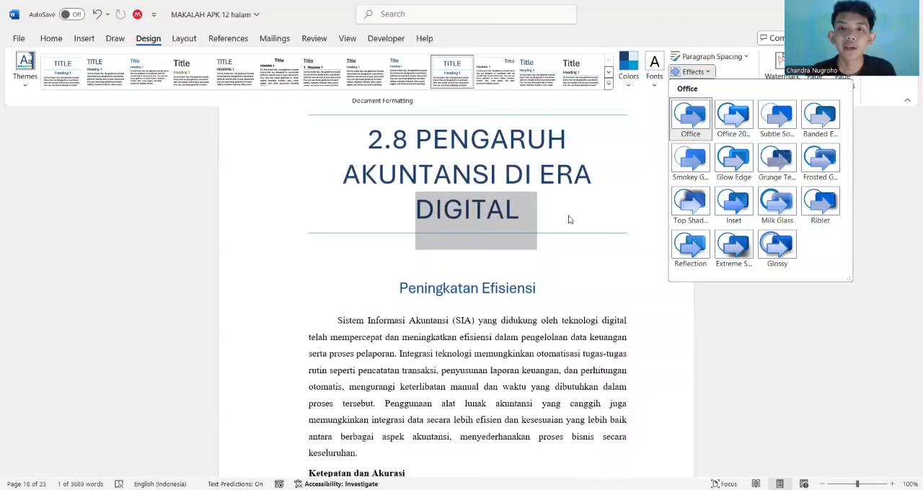
key(Escape)
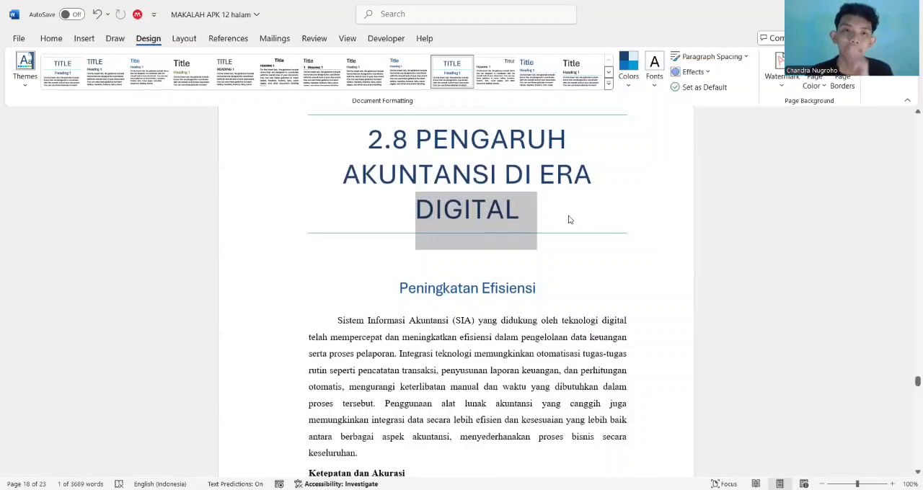
Select both section 2.8 headings and try the theme effects "Office 20..." and "Grunge Te..."
drag(527, 238, 482, 209)
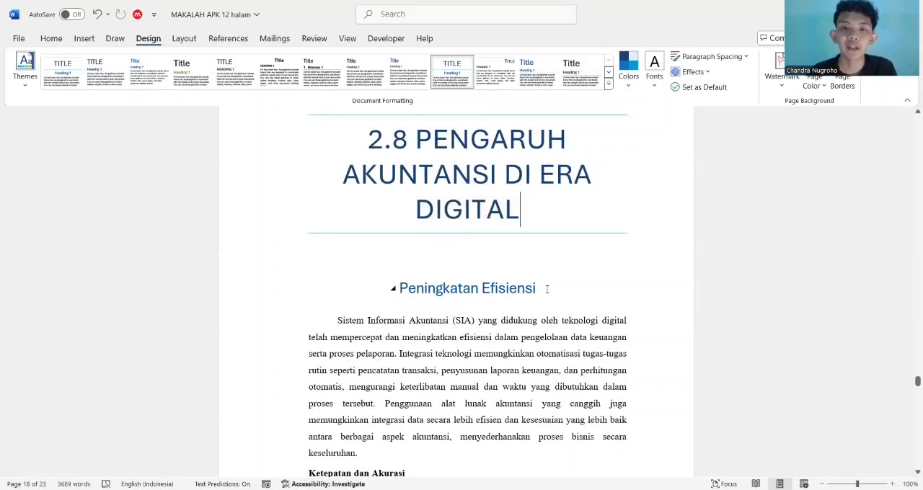
drag(544, 285, 345, 134)
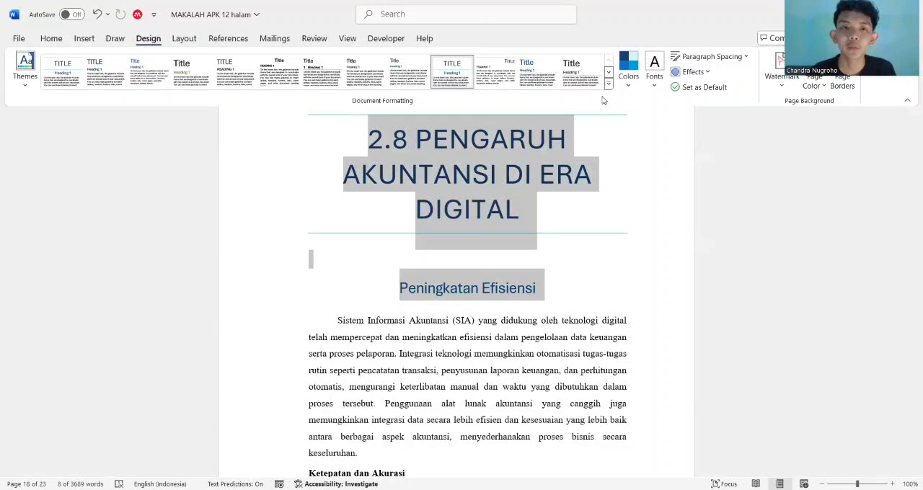
click(694, 73)
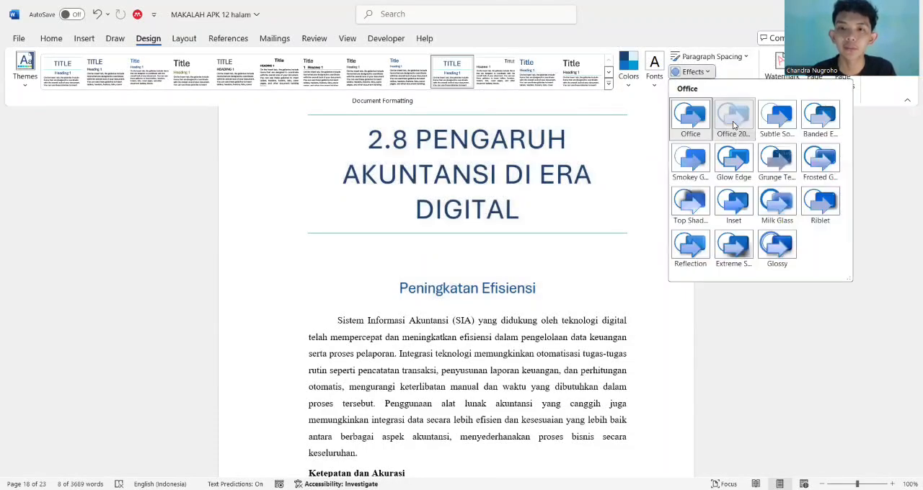
click(733, 126)
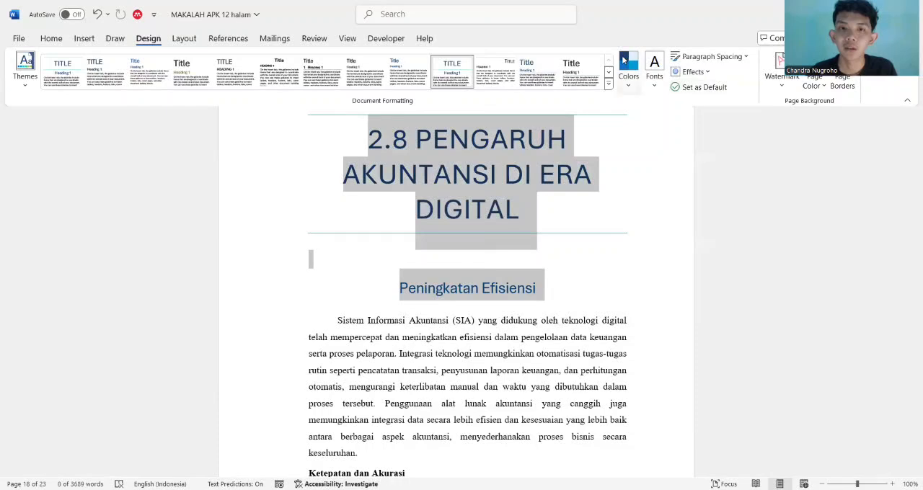
click(685, 75)
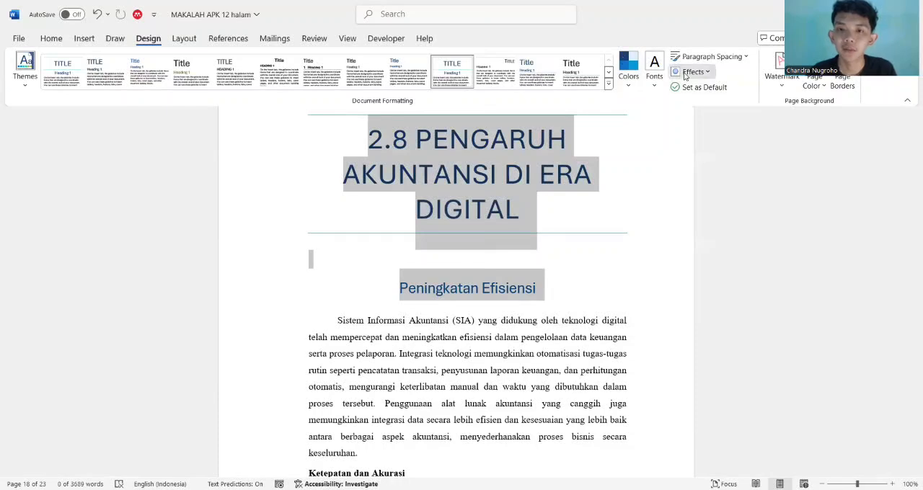
click(774, 169)
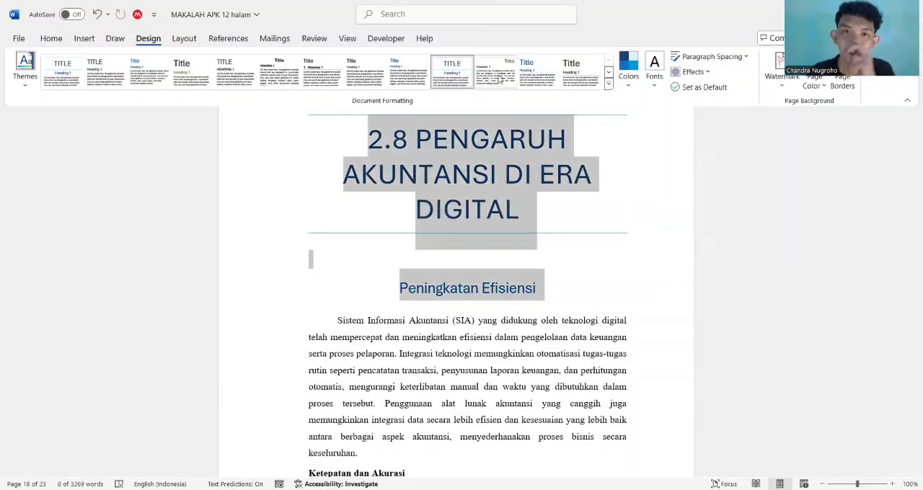
Apply the style set with a blue title and underlined Heading 1 and save it as the default for new documents
click(531, 73)
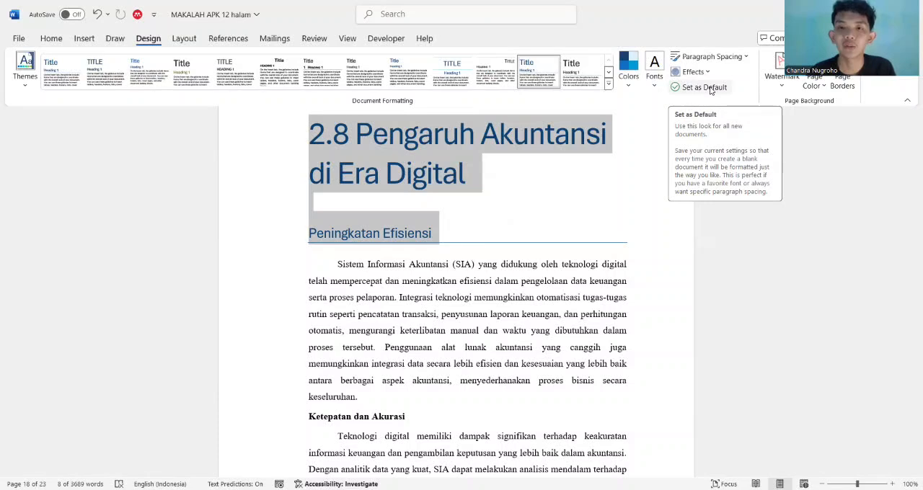
click(711, 90)
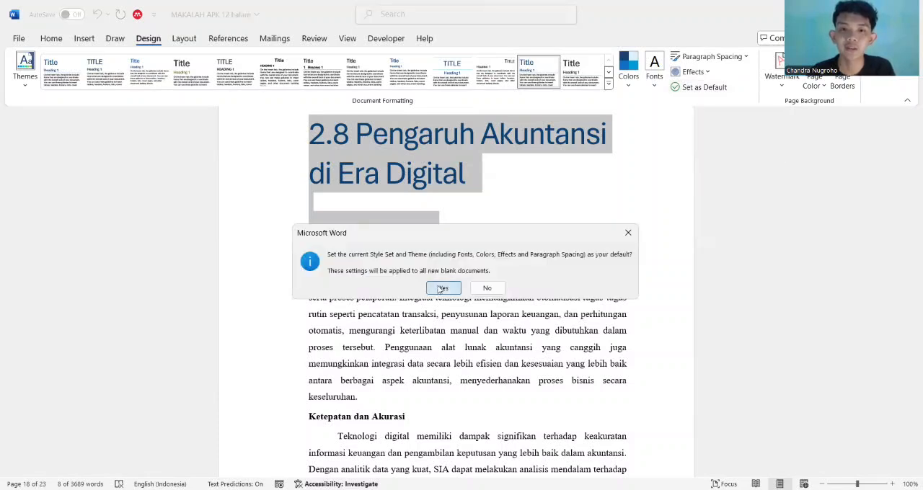
click(441, 287)
click(517, 220)
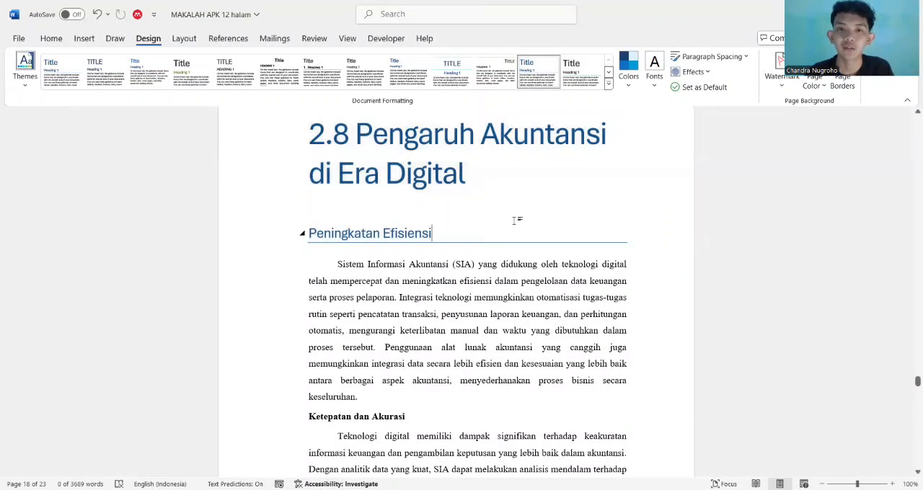
Apply the style set with a right-aligned small-caps title and save it as the default for new documents
click(499, 76)
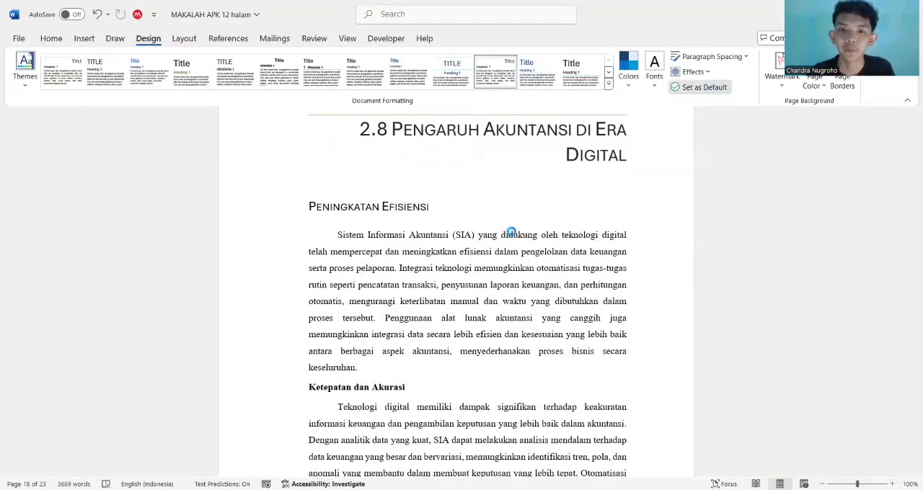
click(443, 287)
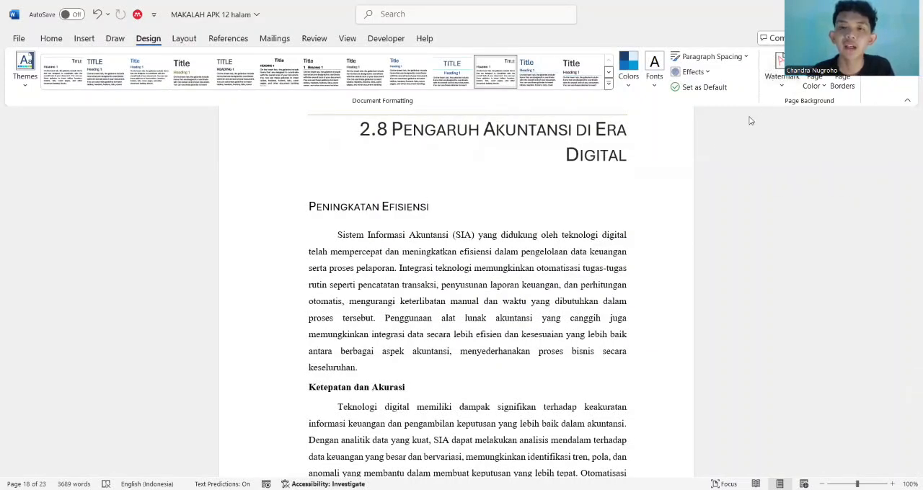
Add the diagonal CONFIDENTIAL watermark to the document and check it on the section 2.8 page
scroll(658, 178, up, 1)
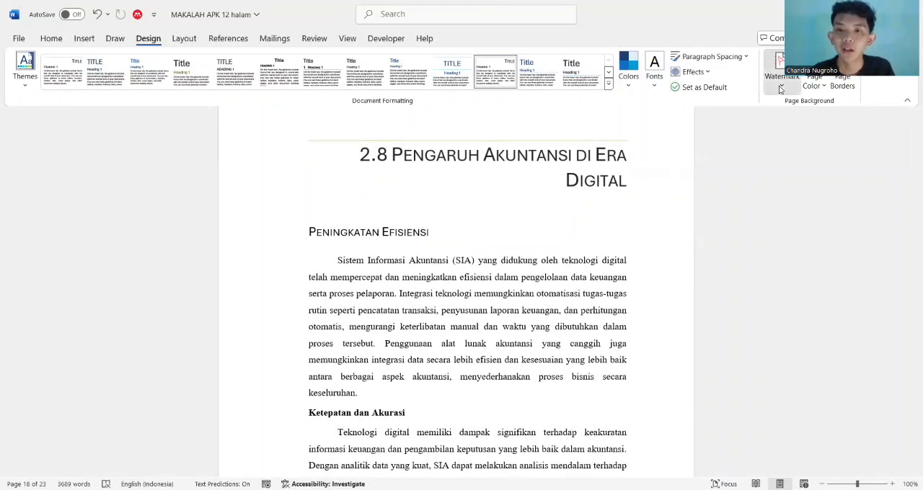
click(779, 89)
click(711, 154)
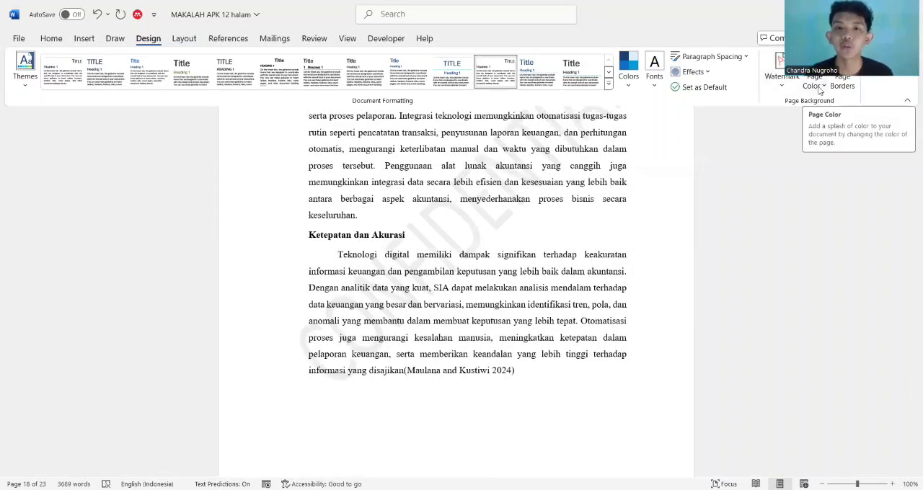
scroll(646, 276, down, 3)
scroll(646, 276, up, 2)
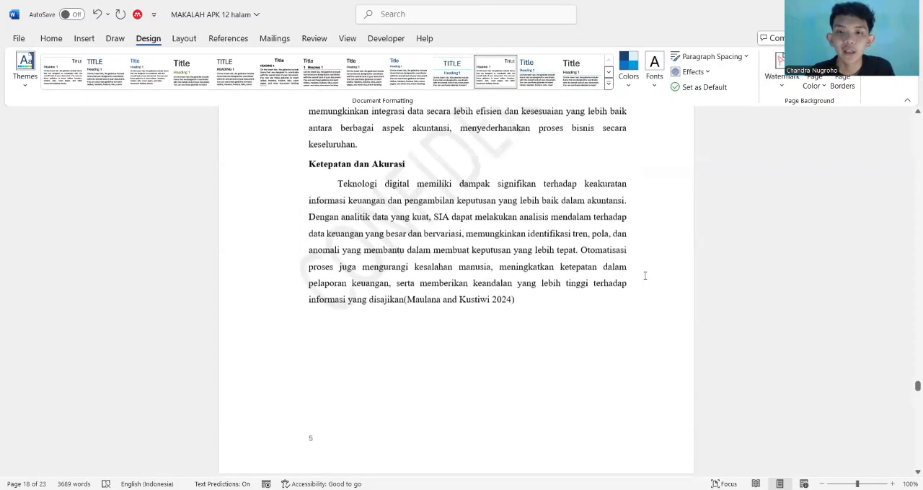
scroll(583, 402, down, 3)
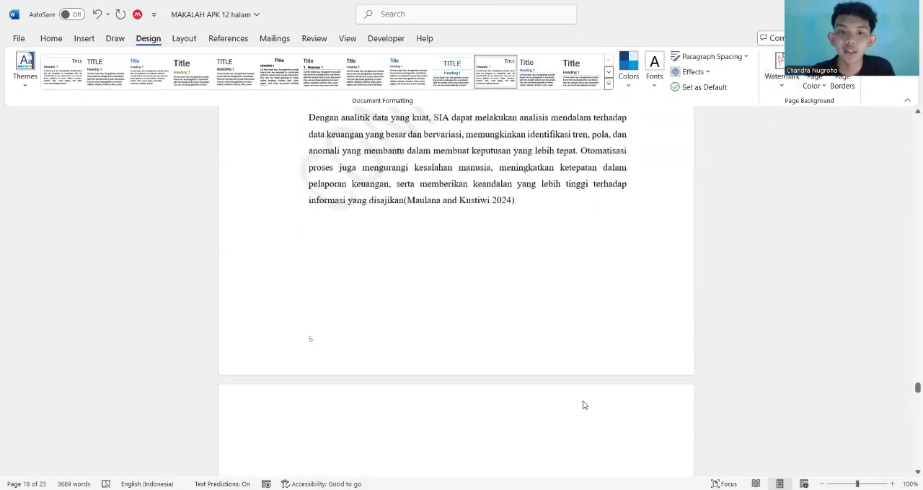
scroll(571, 303, up, 8)
scroll(464, 373, down, 7)
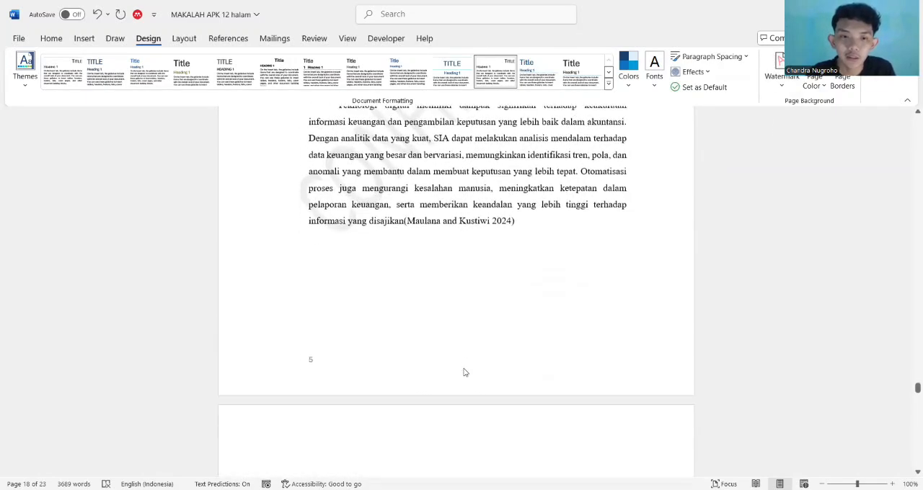
scroll(664, 252, up, 3)
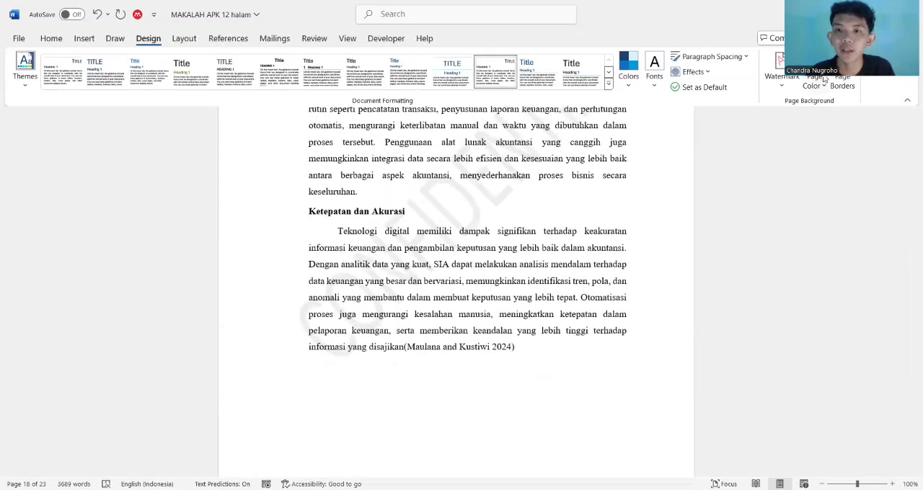
Try black as the page color for the document and undo it
click(824, 79)
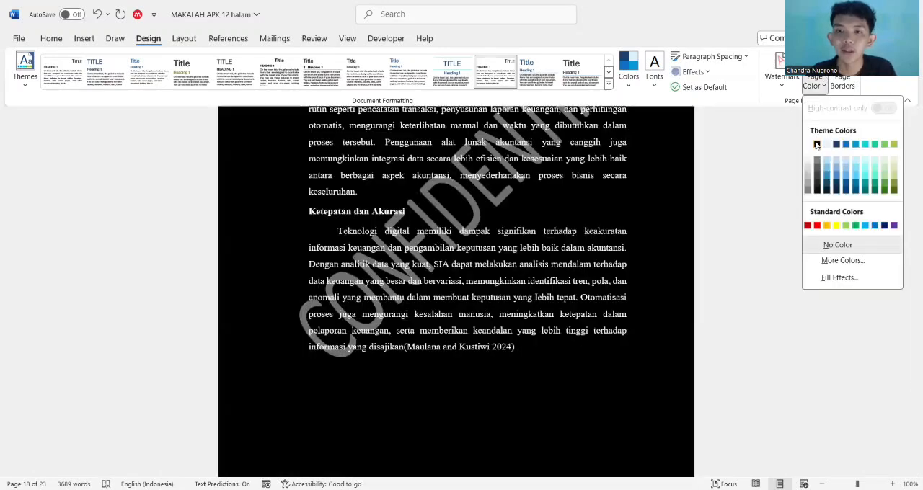
click(817, 145)
scroll(610, 209, up, 10)
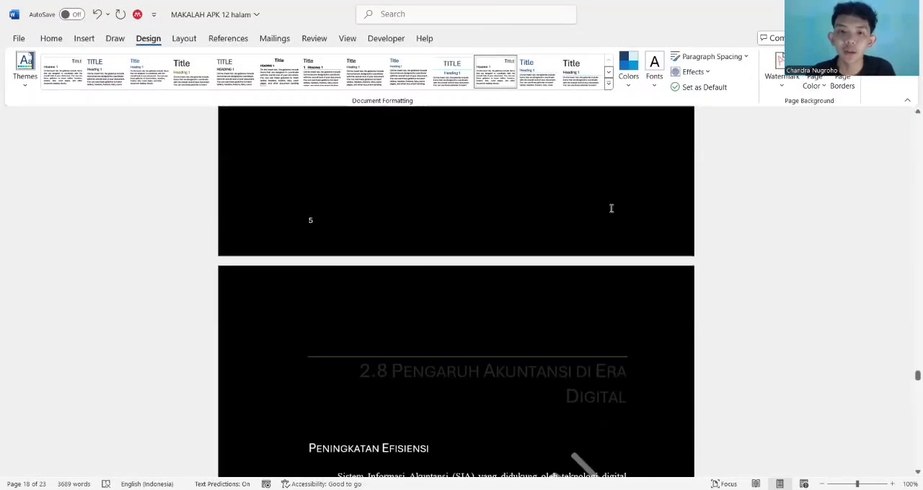
scroll(610, 208, down, 10)
scroll(611, 208, down, 3)
scroll(610, 208, up, 1)
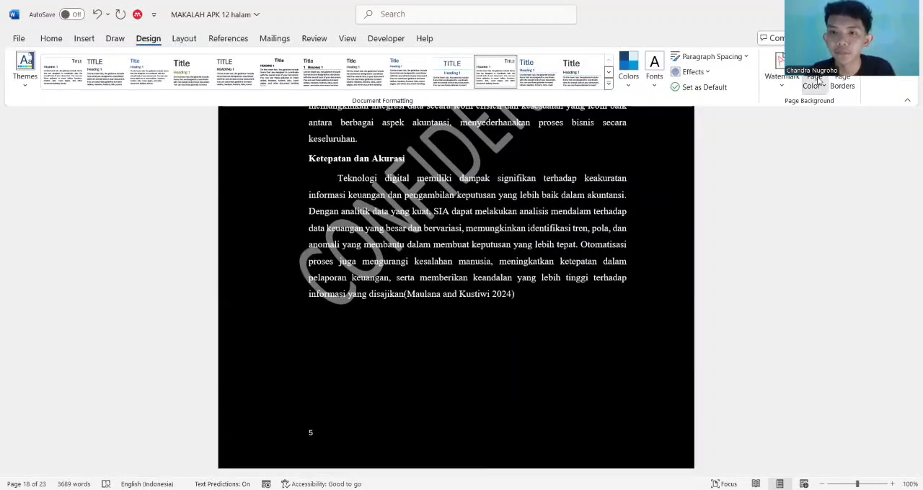
key(ctrl+z)
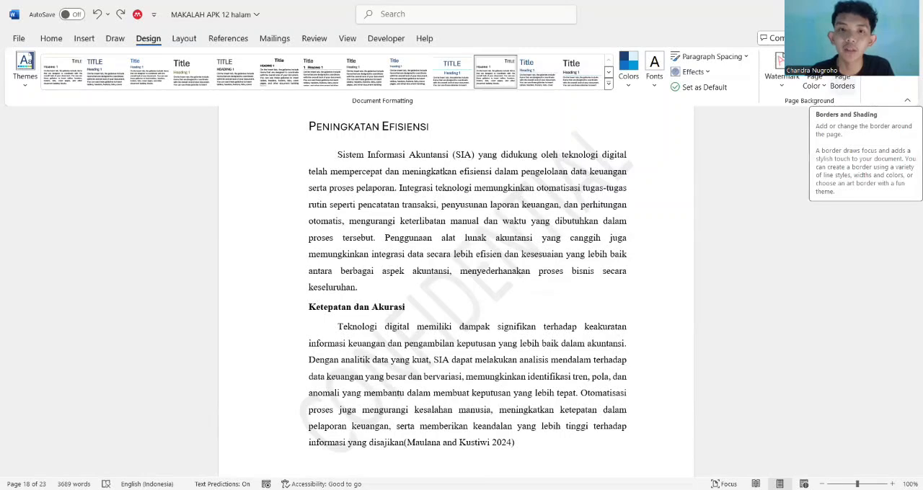
Add a Box page border with a ½ pt solid line to the whole document and check it around section 2.8
click(842, 78)
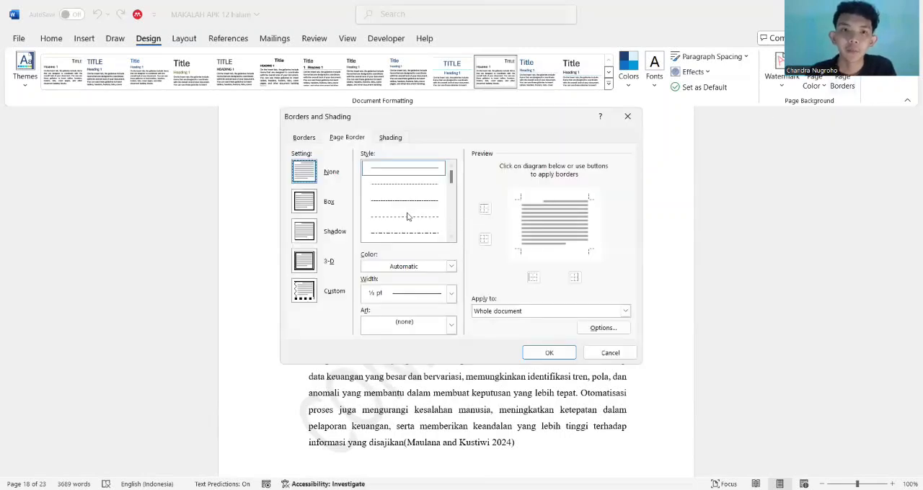
click(305, 198)
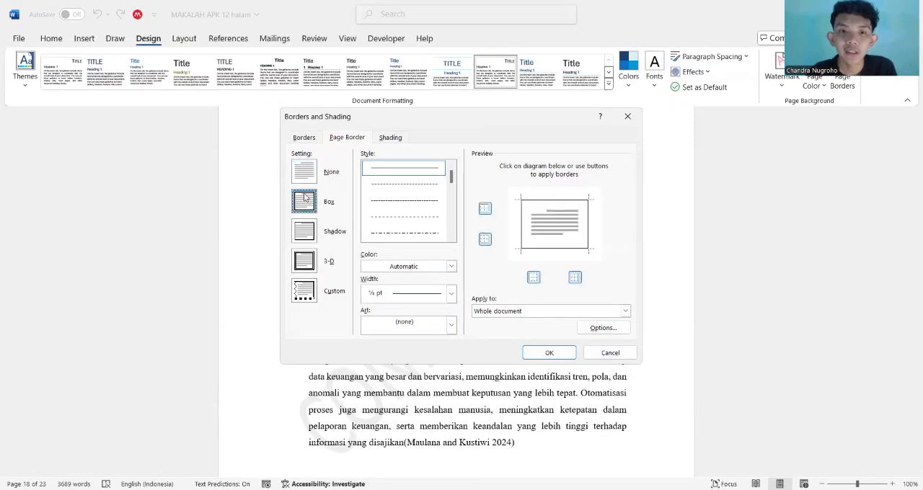
click(546, 353)
scroll(542, 351, down, 6)
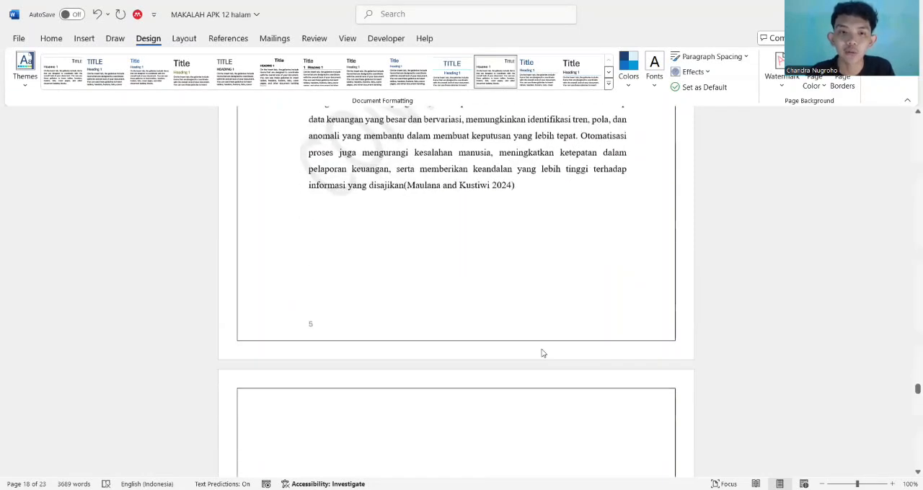
scroll(480, 315, up, 3)
scroll(480, 315, up, 5)
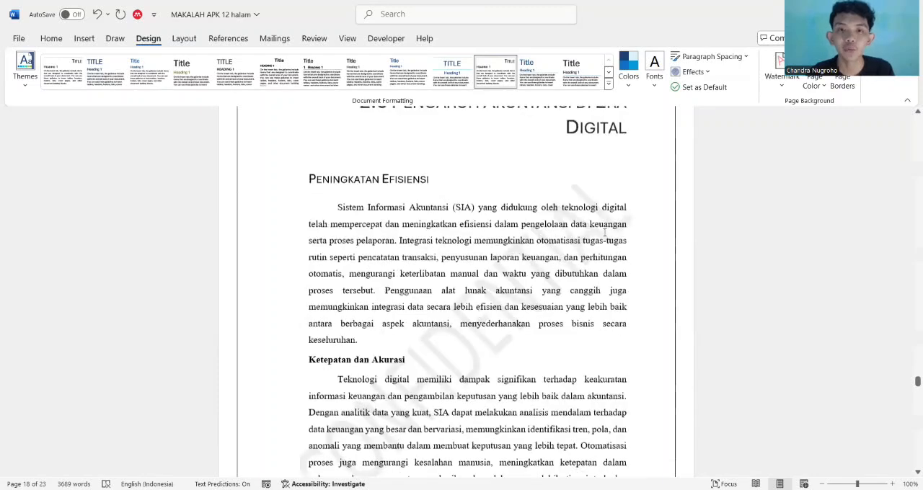
scroll(651, 210, down, 3)
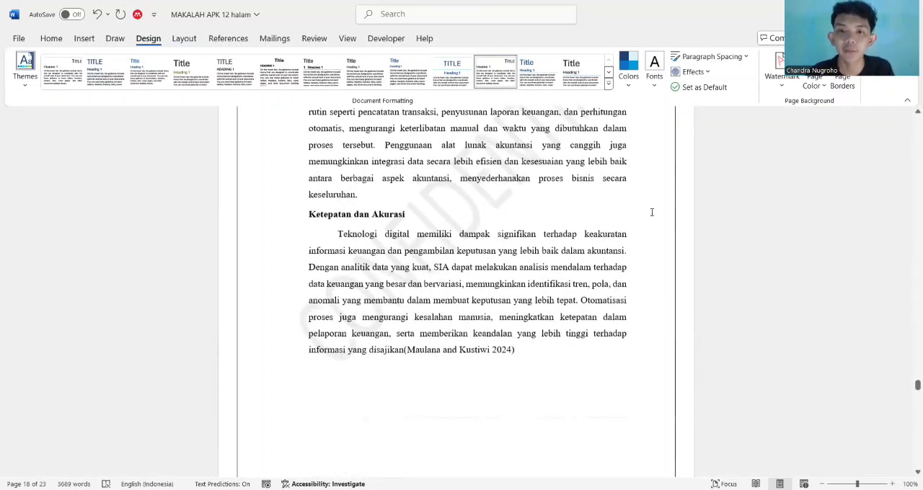
scroll(652, 210, up, 1)
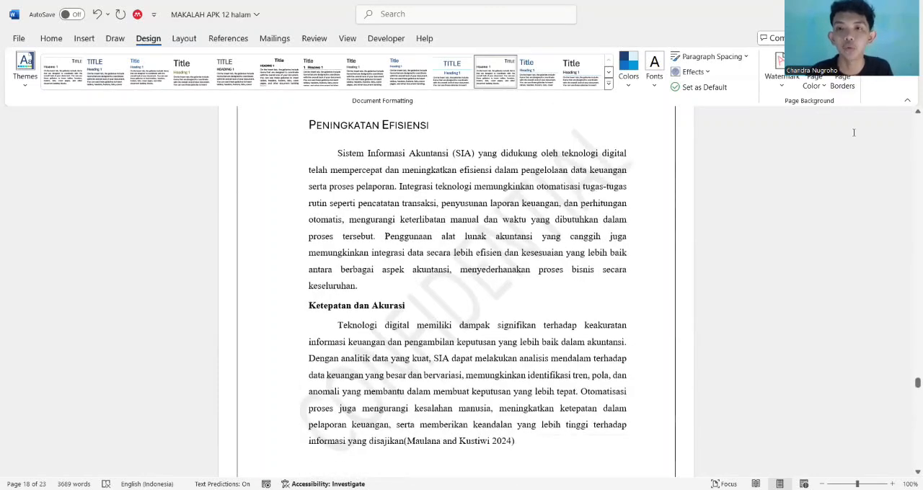
Try the Shadow page border setting, choose None instead, and remove the page border from the whole document
click(839, 83)
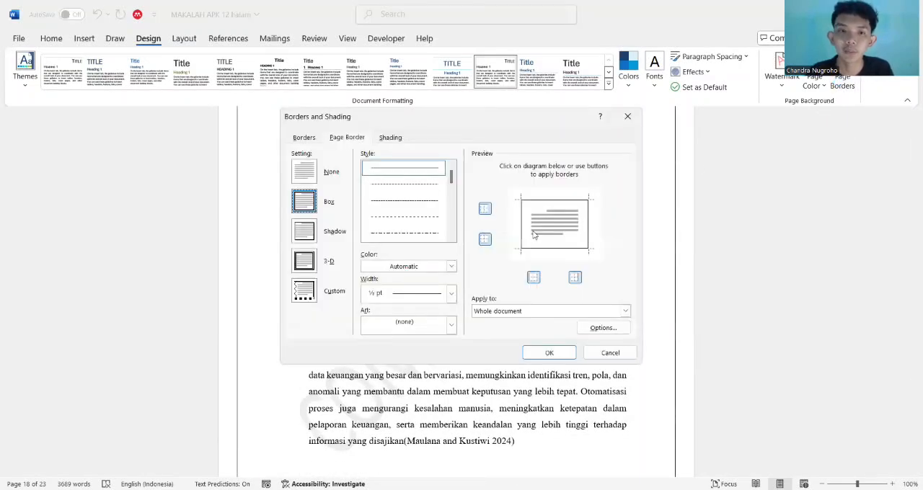
click(312, 233)
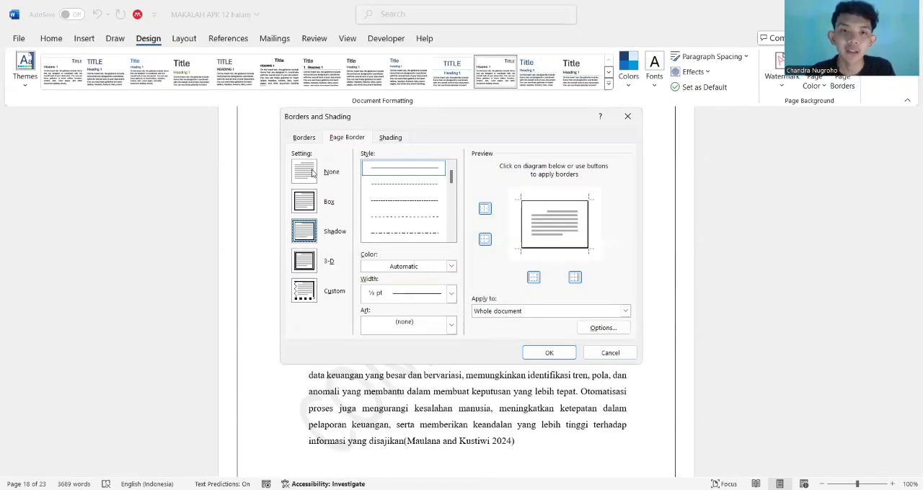
click(310, 172)
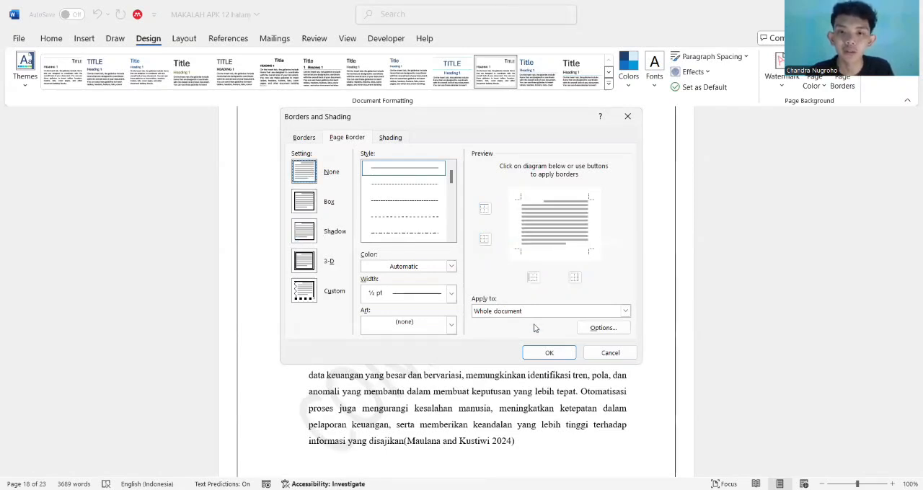
click(548, 353)
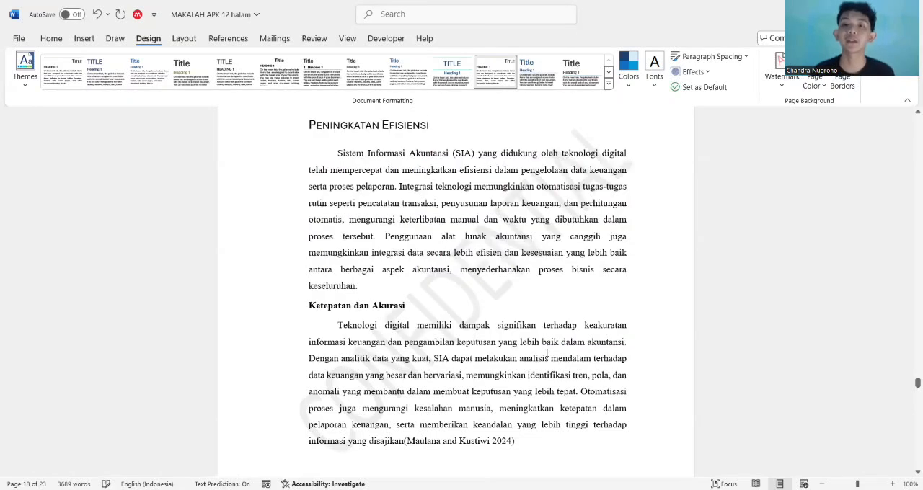
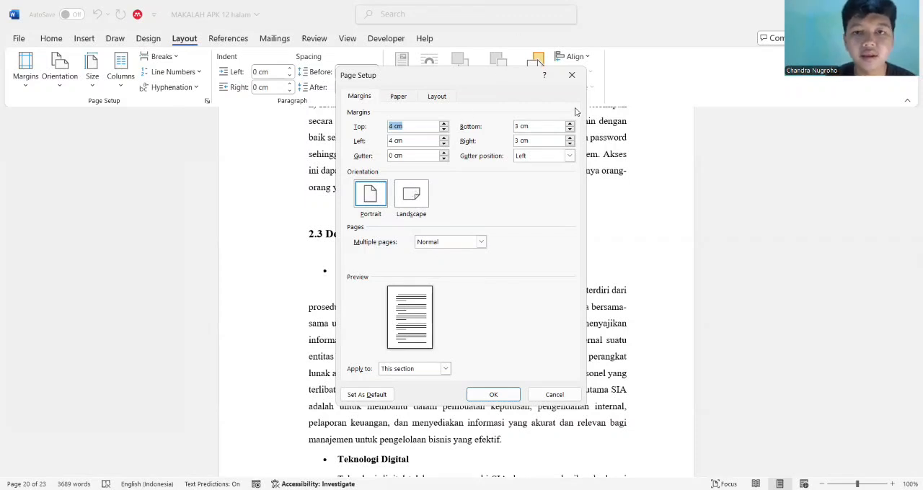
Close the page setup settings, change the section's page orientation to landscape, and check the pages of sections 2.8 and 2.9
click(573, 76)
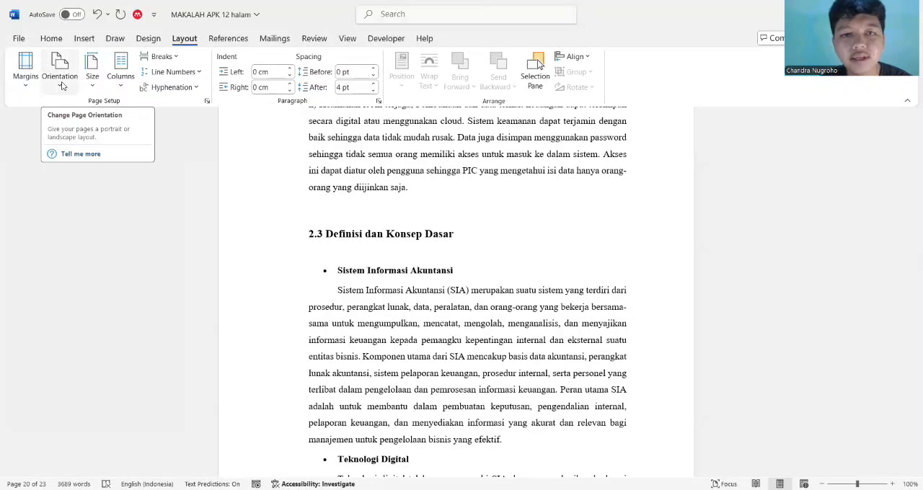
click(62, 86)
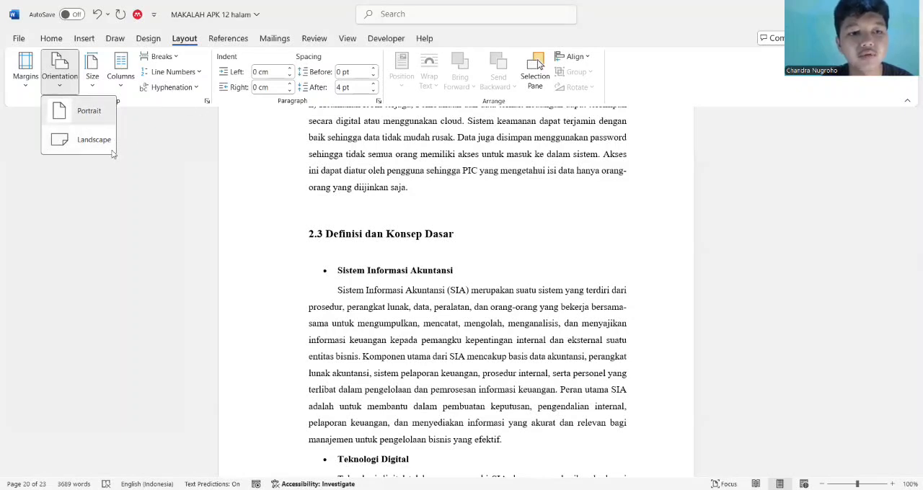
click(84, 140)
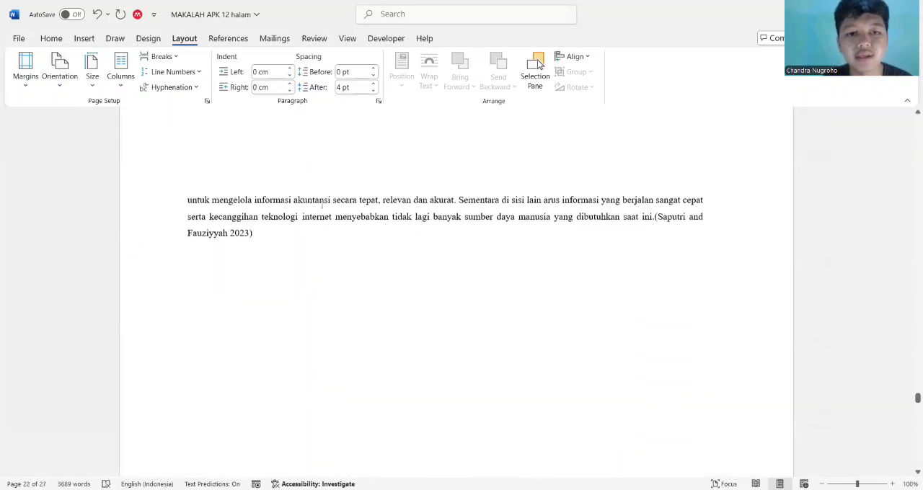
scroll(322, 205, up, 5)
scroll(321, 208, up, 6)
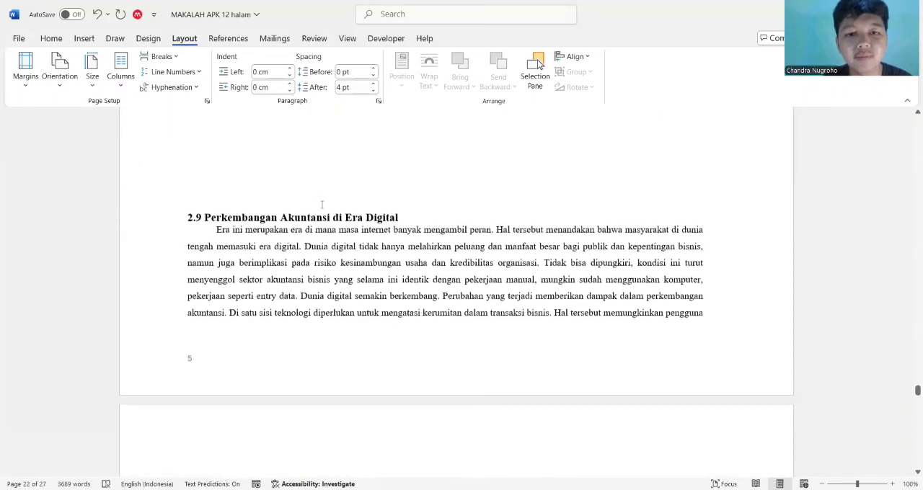
scroll(322, 208, up, 6)
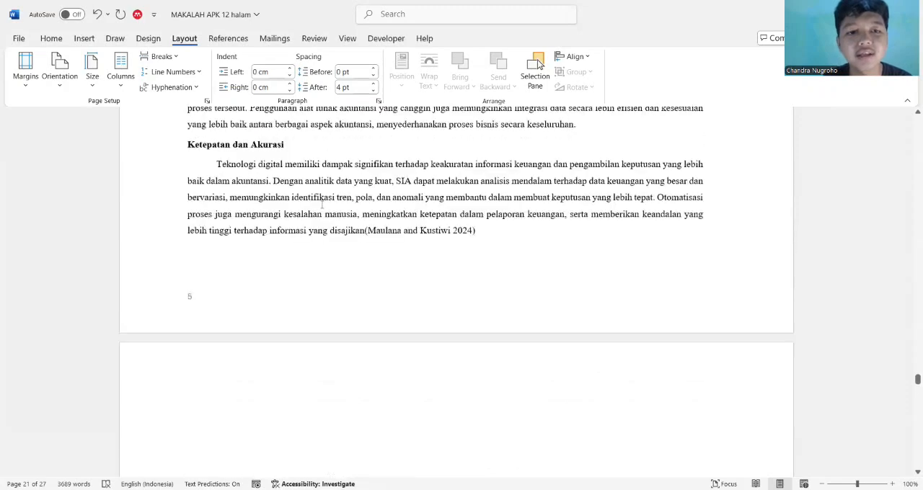
Return the section's page orientation to portrait and check the page of section 2.10
click(68, 78)
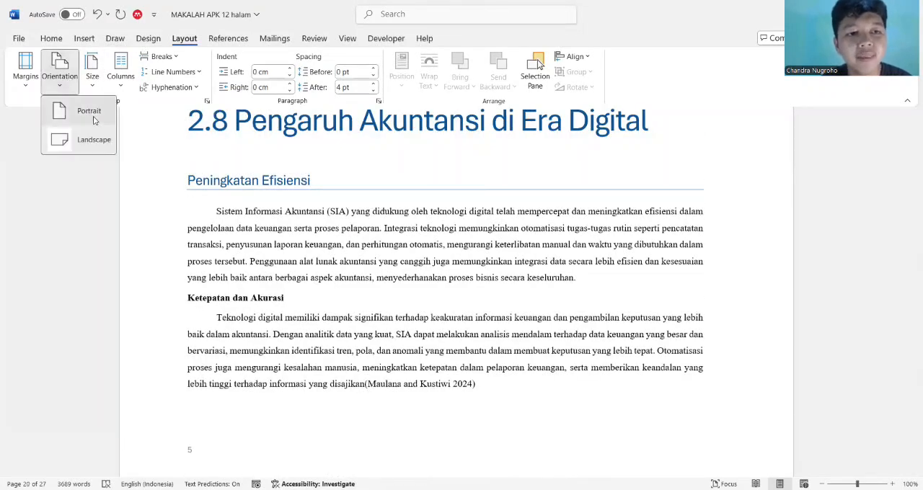
click(92, 117)
scroll(422, 244, down, 3)
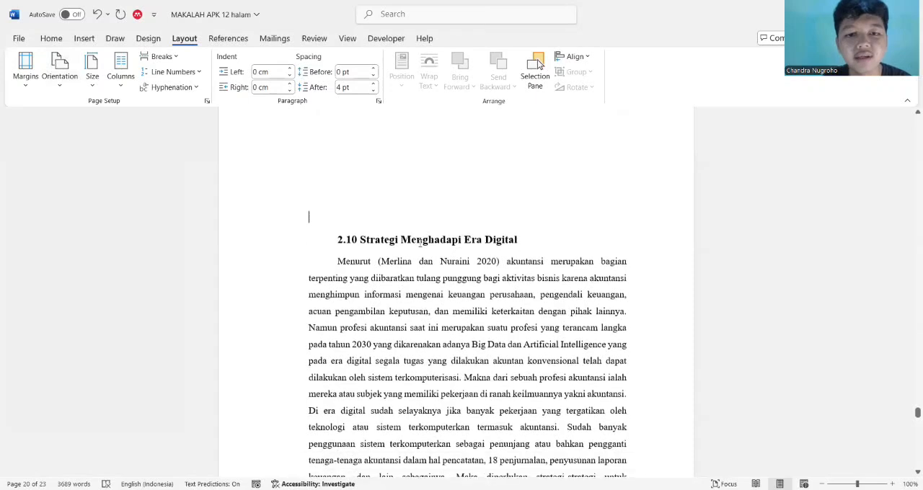
scroll(420, 244, down, 1)
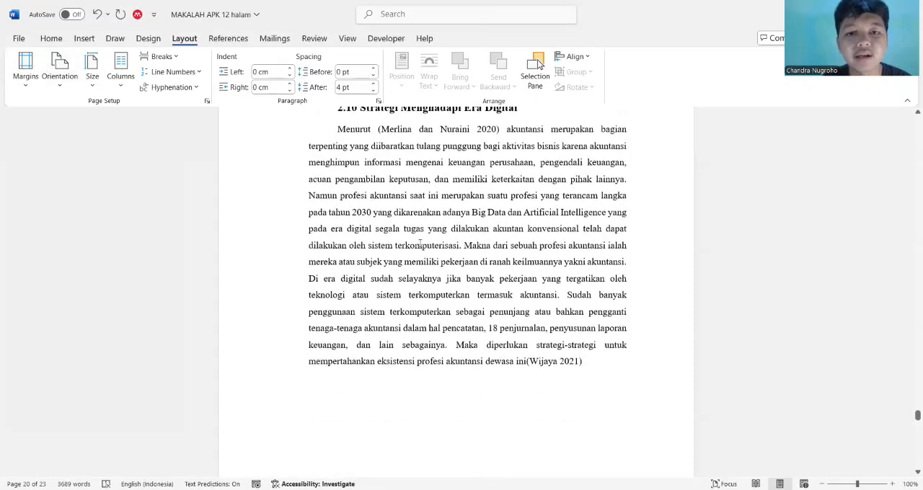
scroll(420, 245, up, 8)
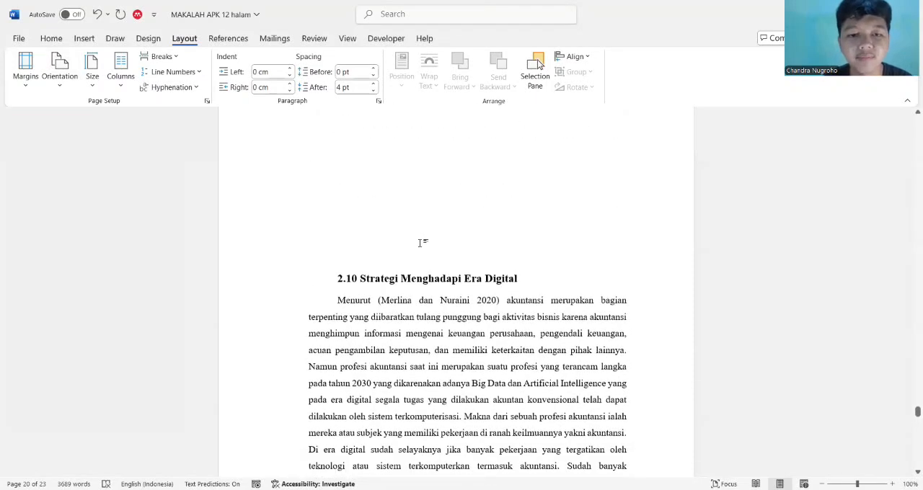
scroll(421, 246, up, 1)
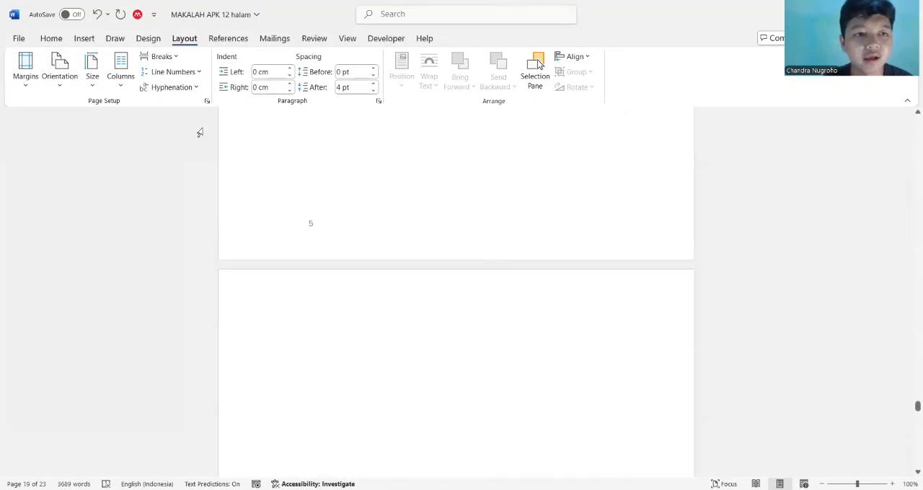
Look through the preset paper sizes and the available column layouts without applying any
click(92, 77)
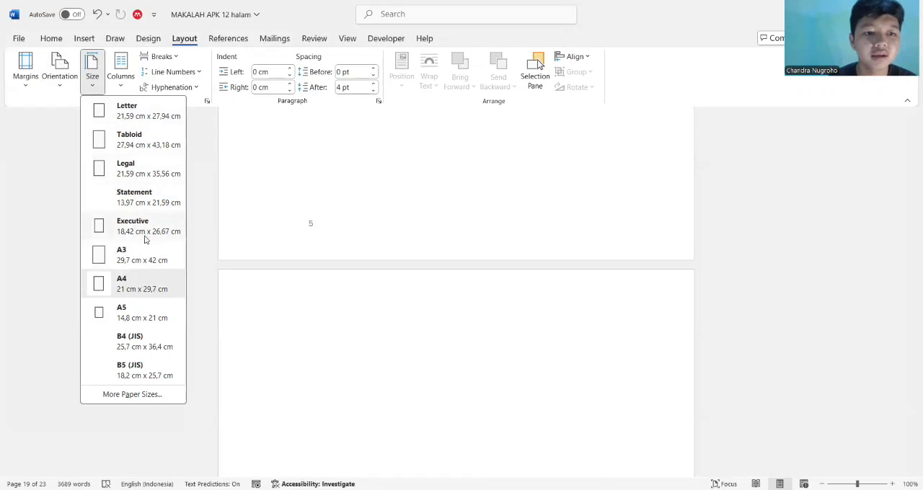
click(125, 75)
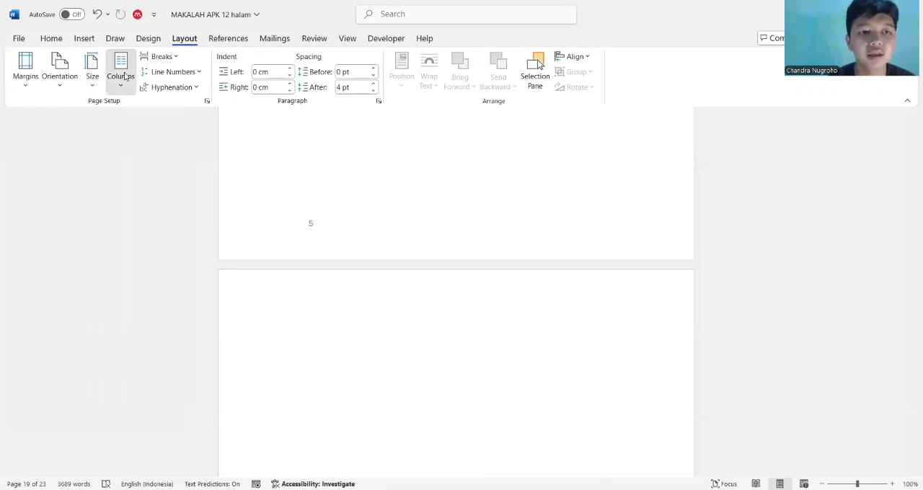
click(120, 72)
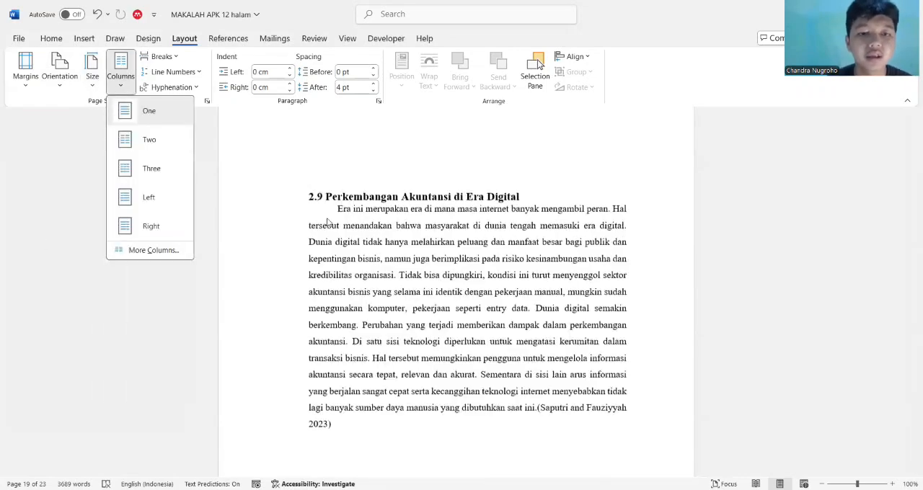
scroll(326, 222, down, 5)
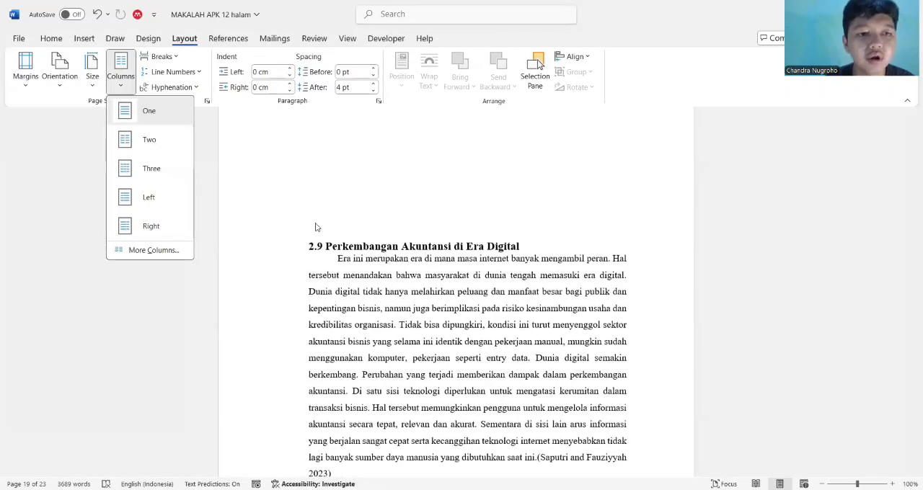
click(187, 144)
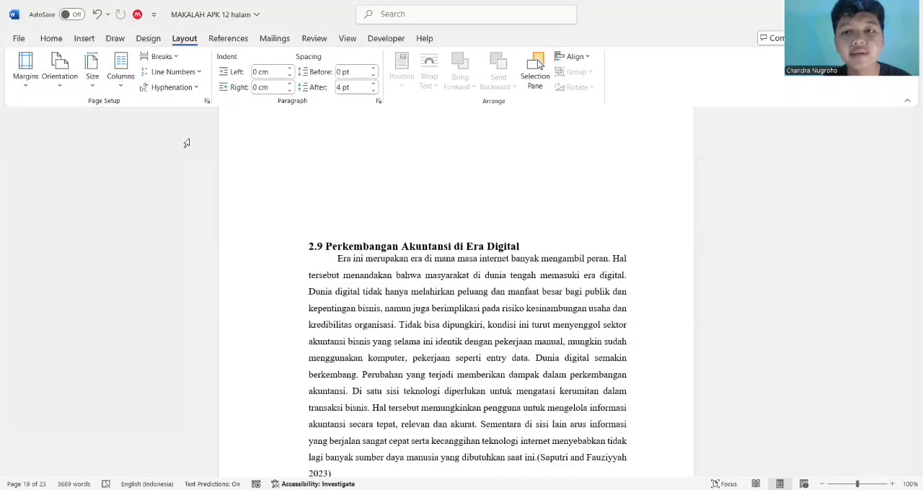
Place the cursor on the empty lines above heading 2.9 and lay out the section's text in two columns
scroll(186, 142, up, 9)
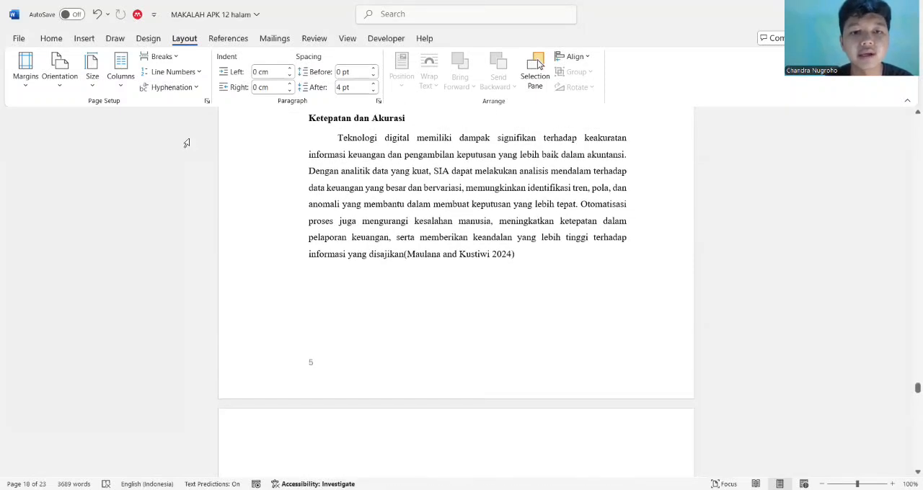
scroll(186, 143, up, 2)
scroll(186, 142, down, 5)
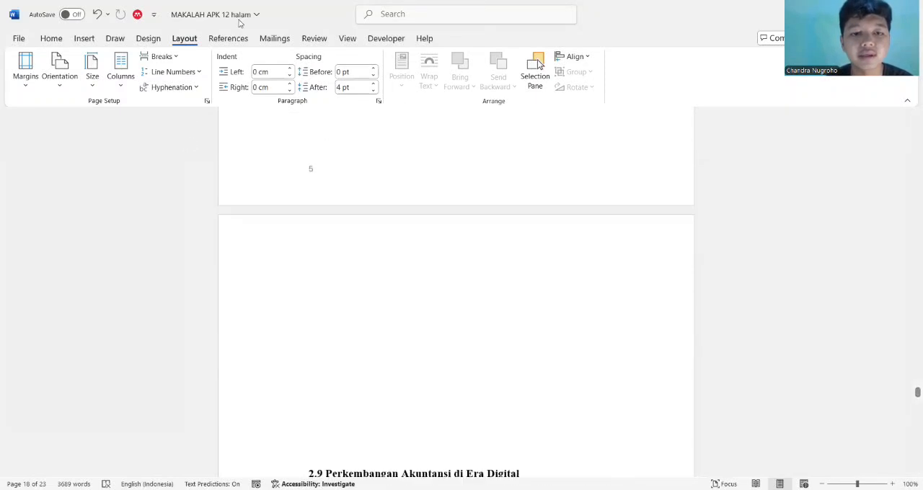
click(306, 271)
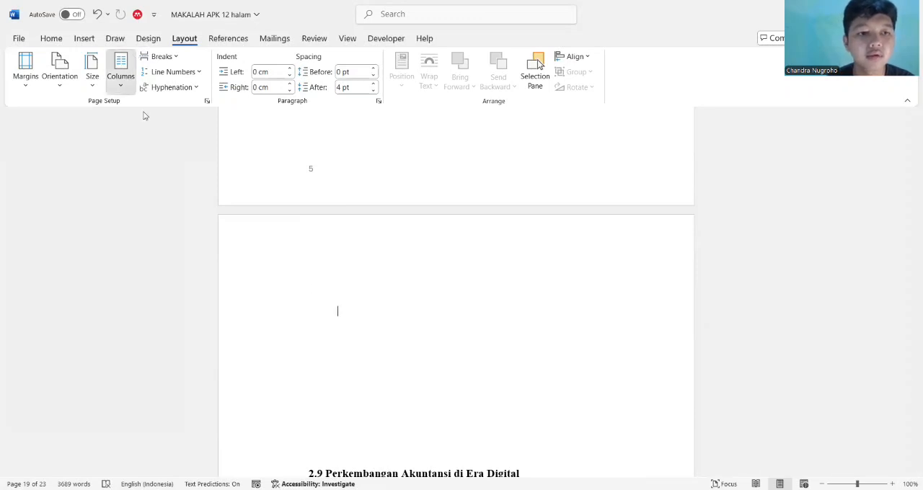
click(120, 78)
click(152, 147)
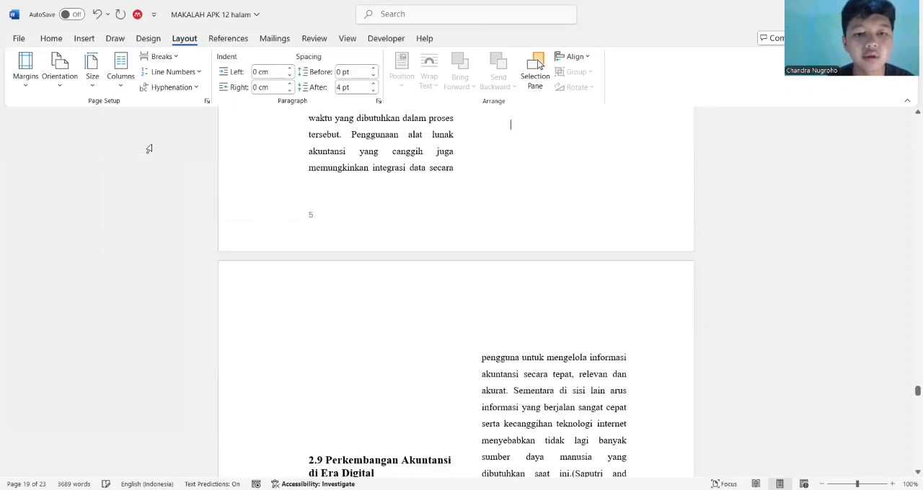
Examine how the two-column text flows through sections 2.9 and 2.10 and onto the following page
scroll(458, 301, down, 3)
scroll(458, 301, down, 5)
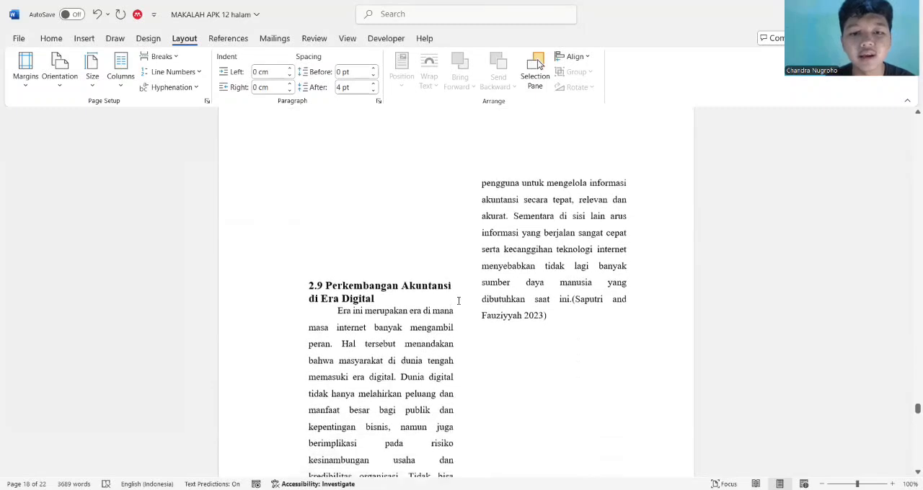
scroll(458, 301, down, 3)
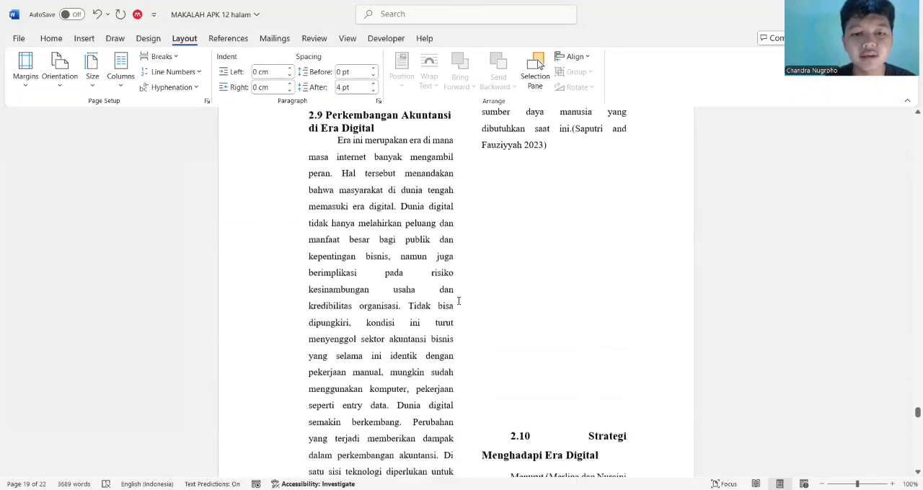
scroll(458, 301, up, 6)
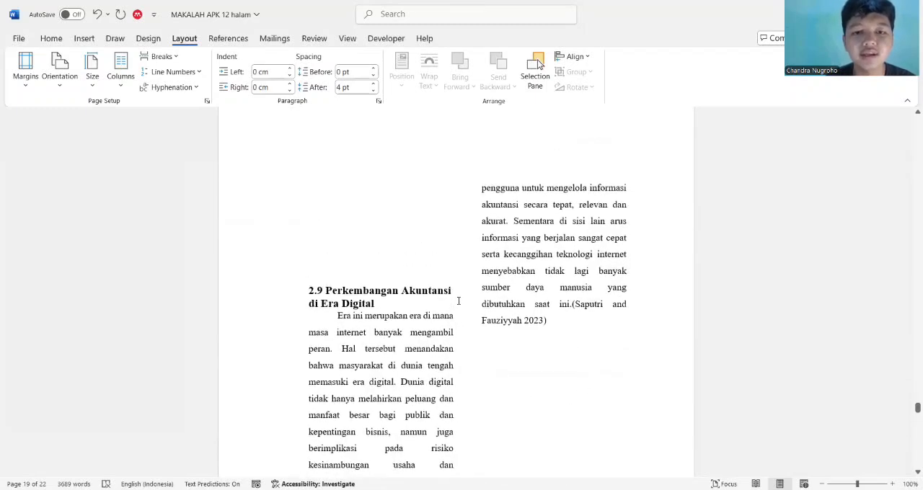
scroll(458, 300, down, 2)
scroll(458, 300, up, 1)
scroll(458, 300, up, 4)
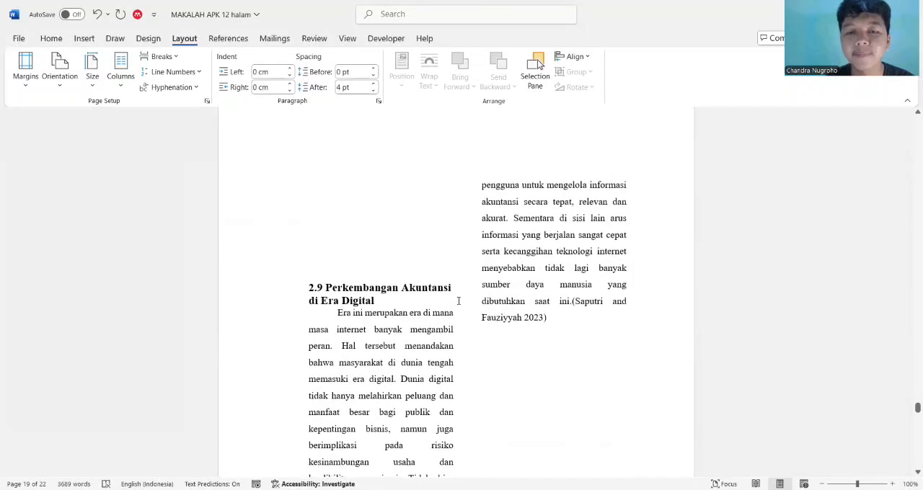
scroll(458, 301, down, 5)
scroll(458, 301, down, 2)
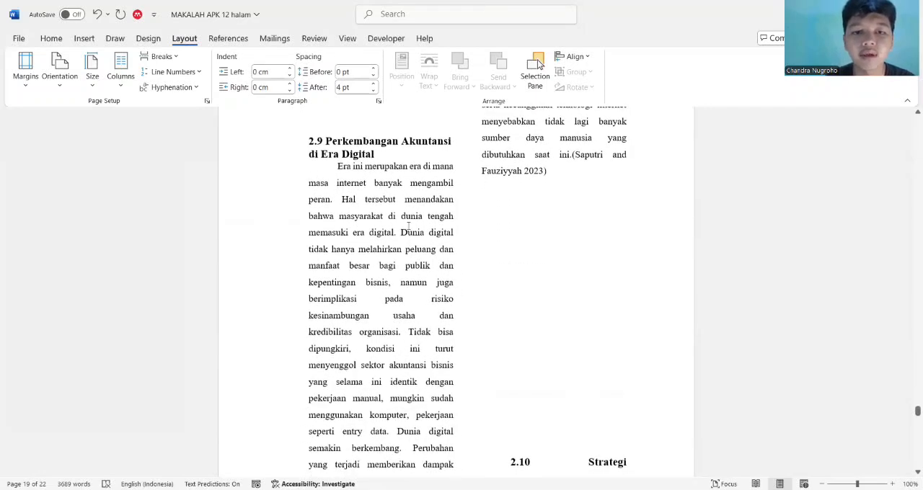
scroll(460, 370, up, 1)
scroll(461, 371, up, 1)
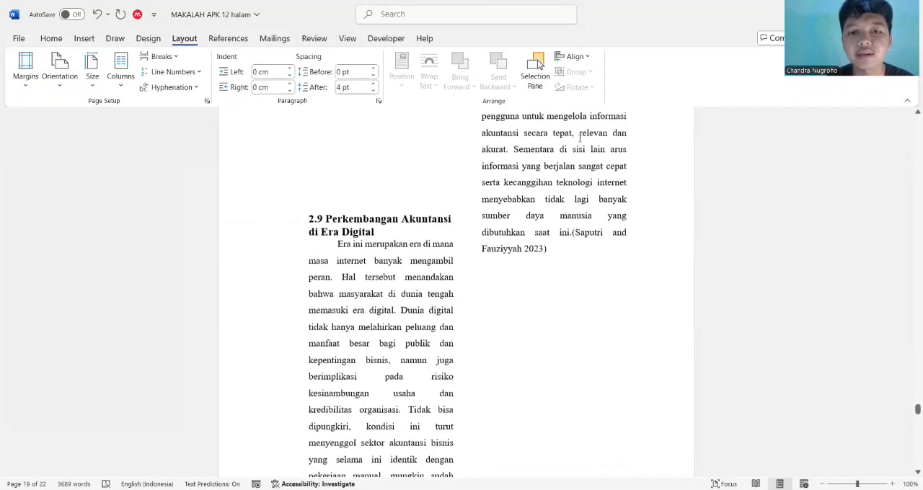
scroll(585, 164, down, 1)
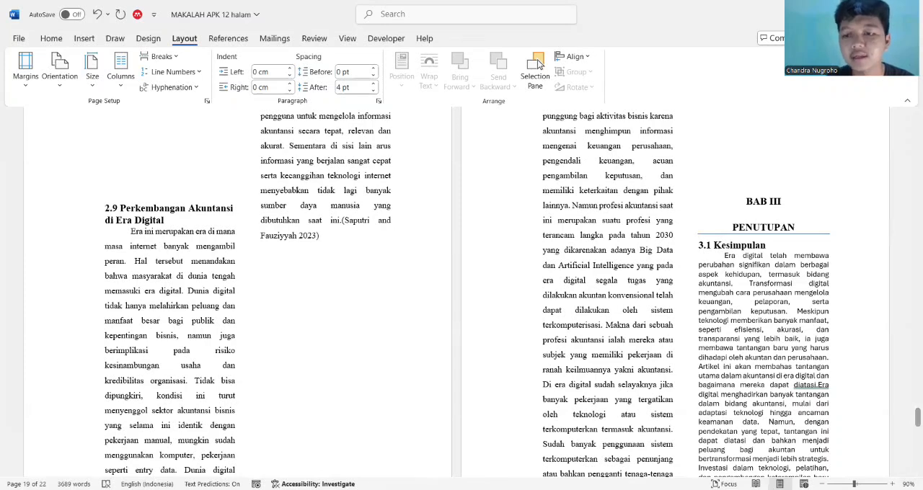
scroll(538, 63, up, 1)
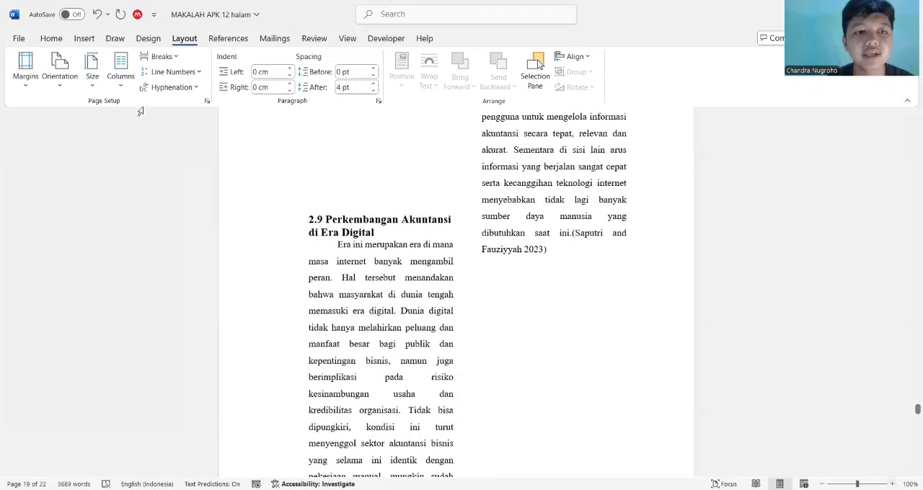
Return the section's text to a single column and check section 2.9
click(122, 84)
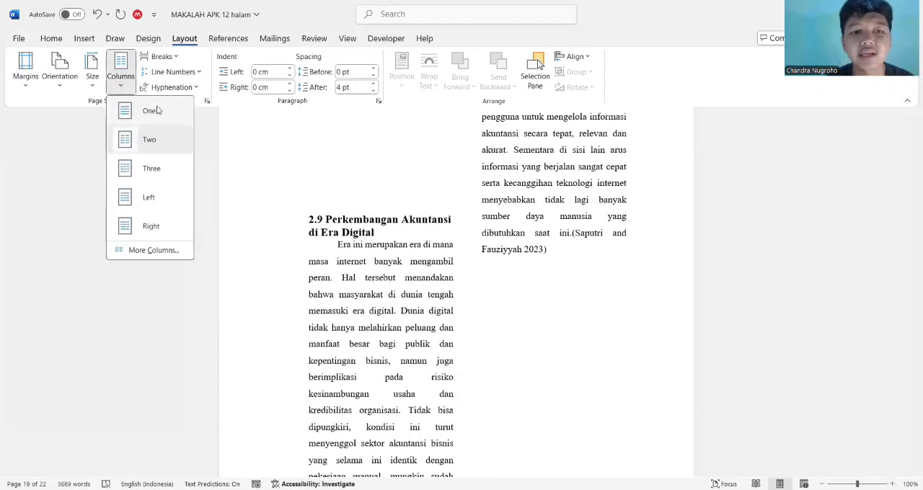
click(155, 110)
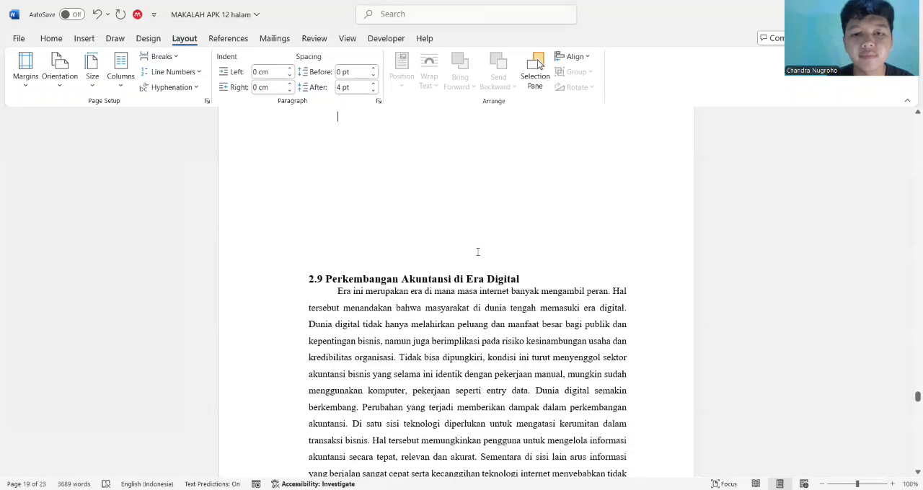
scroll(477, 252, up, 4)
scroll(478, 252, down, 6)
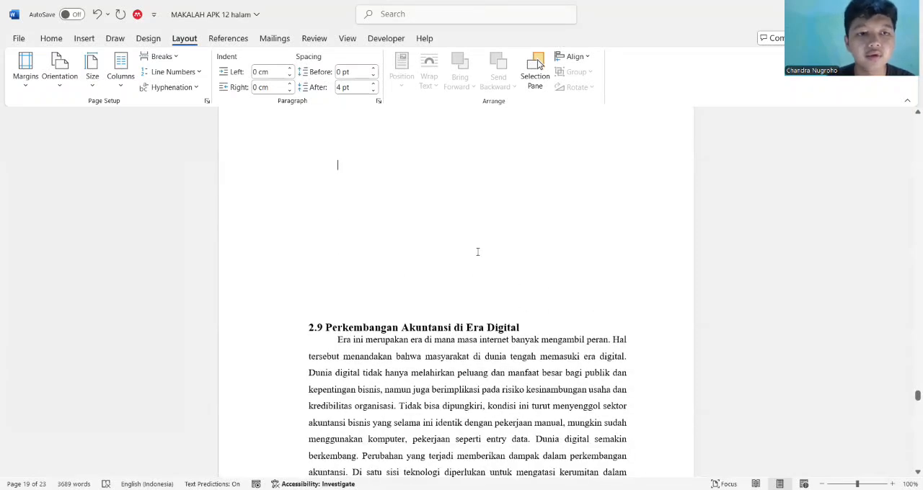
scroll(478, 253, down, 1)
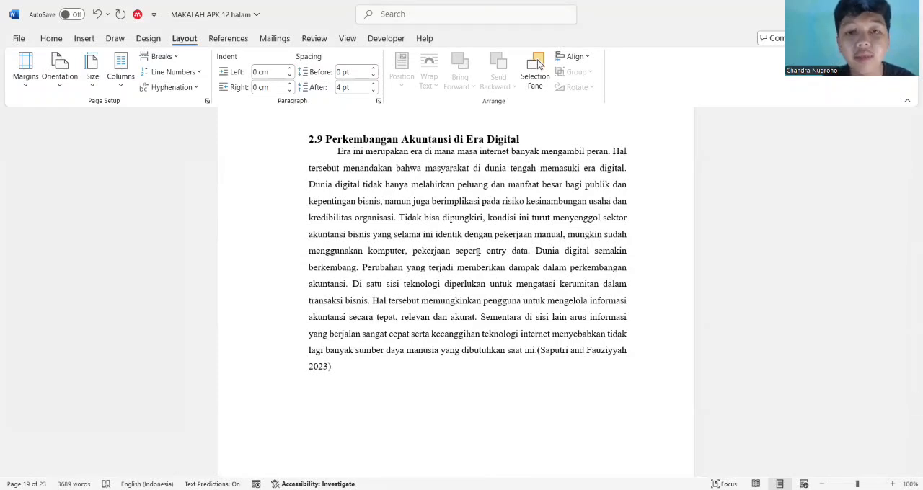
scroll(478, 252, down, 1)
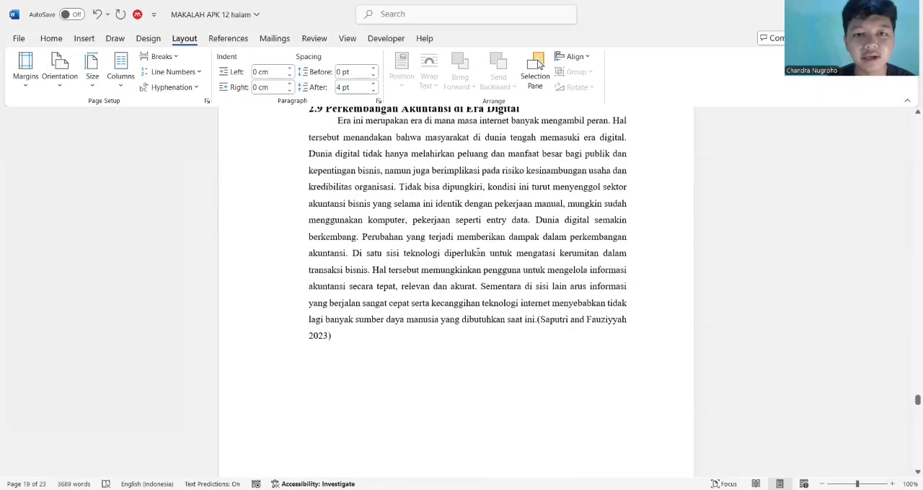
scroll(479, 252, up, 2)
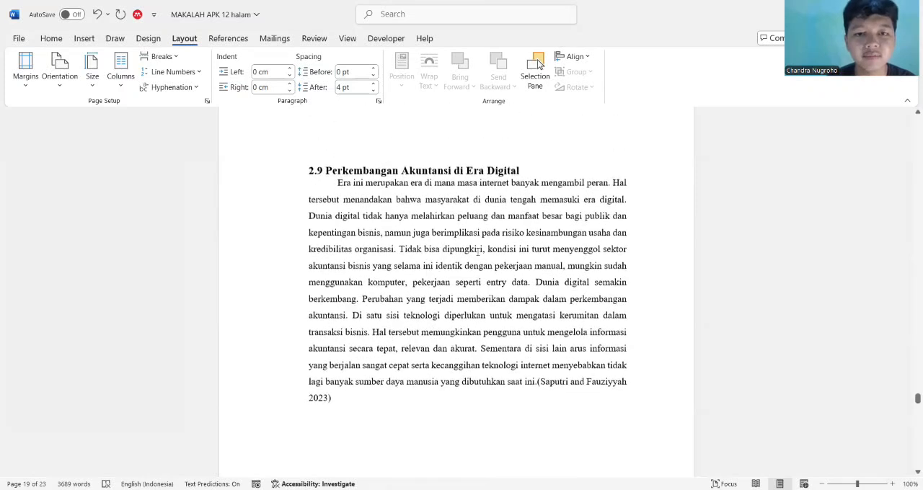
Apply the two-column layout to the section again and check it under the heading Peningkatan Efisiensi
click(121, 78)
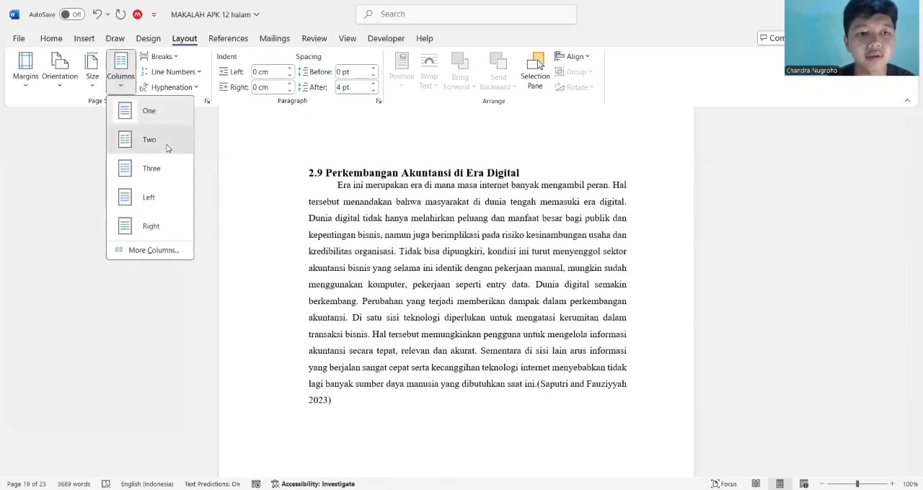
click(150, 140)
scroll(381, 189, up, 10)
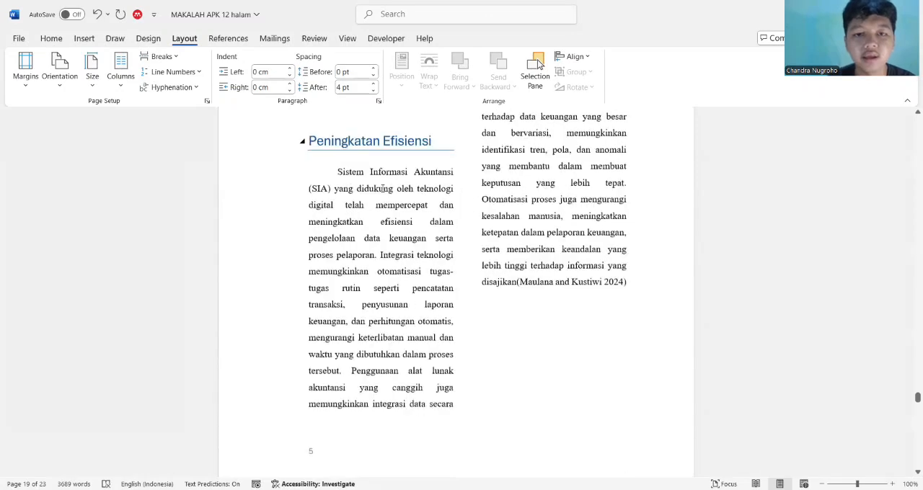
Insert a page break at the cursor above heading 2.9 and check the two-column text on the surrounding pages
scroll(382, 188, up, 3)
scroll(382, 189, up, 1)
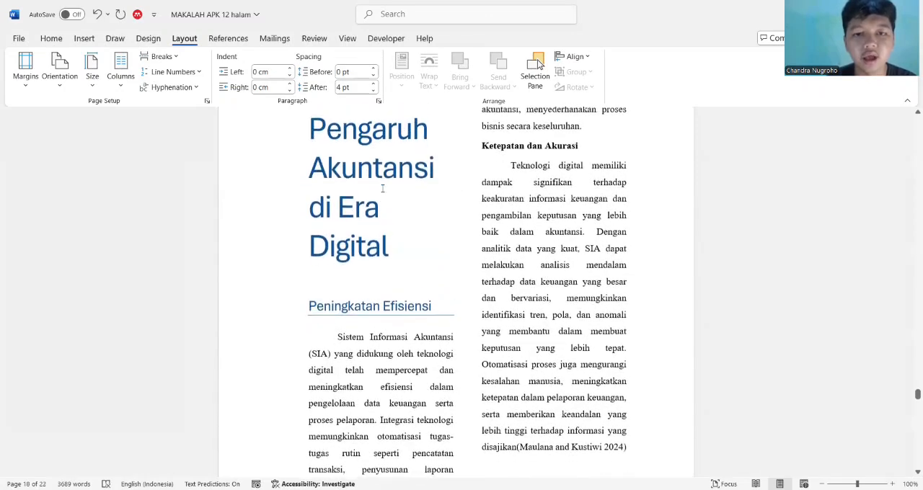
click(171, 63)
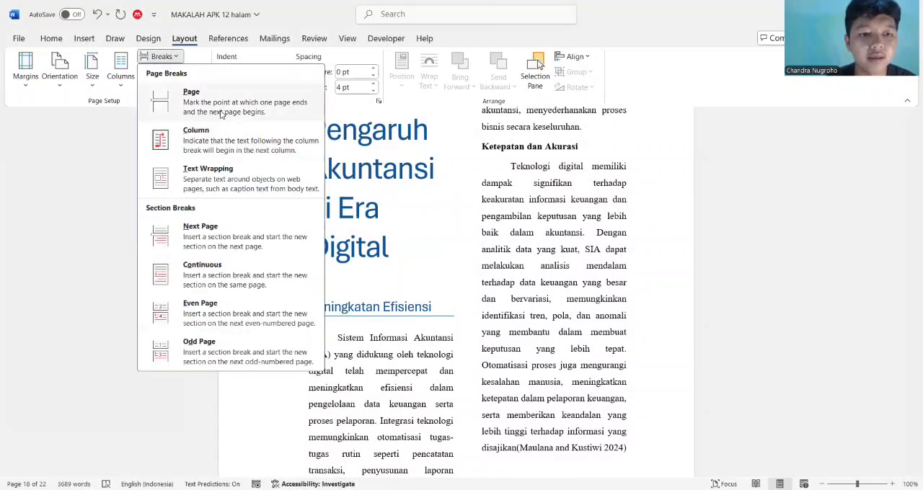
click(221, 114)
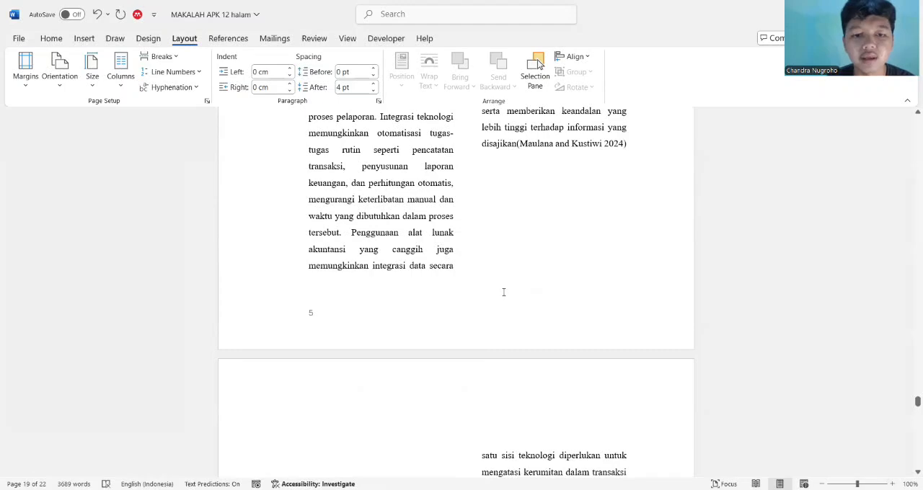
scroll(503, 291, down, 5)
scroll(503, 292, up, 12)
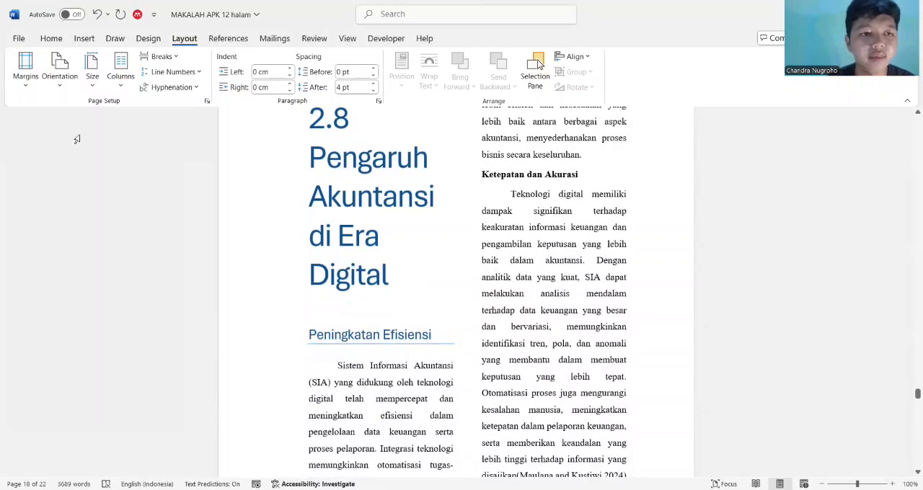
Set the section's text back to one column and check the paragraphs under Peningkatan Efisiensi and Ketepatan dan Akurasi
click(106, 81)
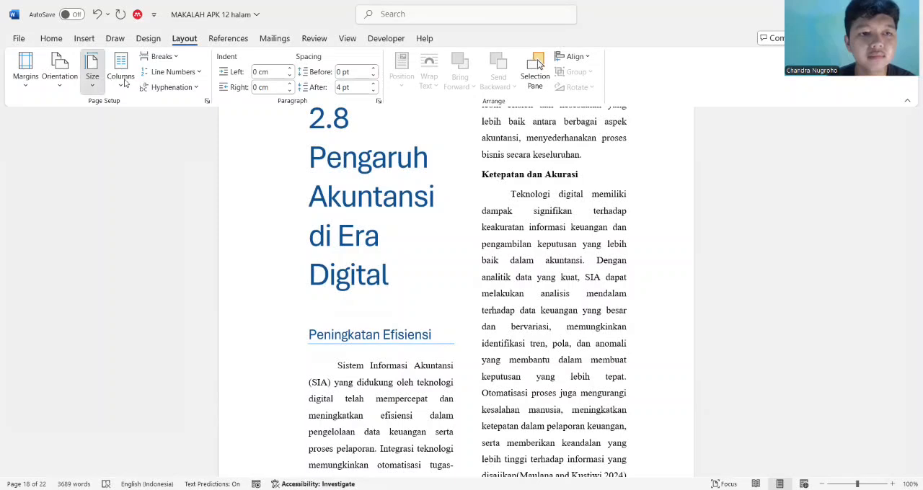
click(126, 85)
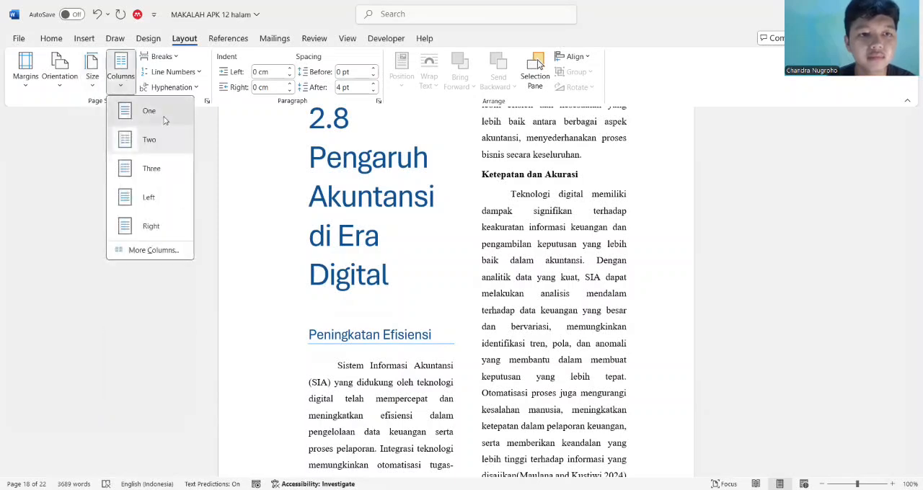
click(160, 121)
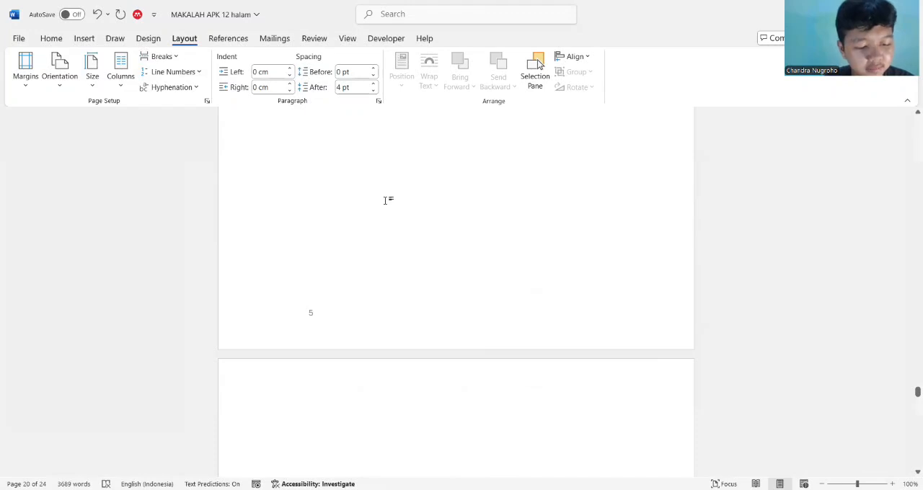
scroll(387, 200, up, 2)
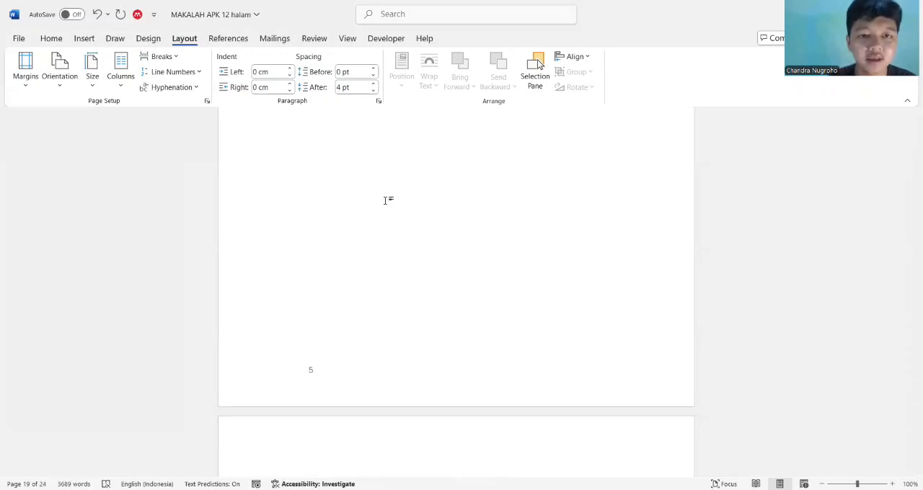
scroll(388, 200, up, 4)
scroll(387, 201, up, 10)
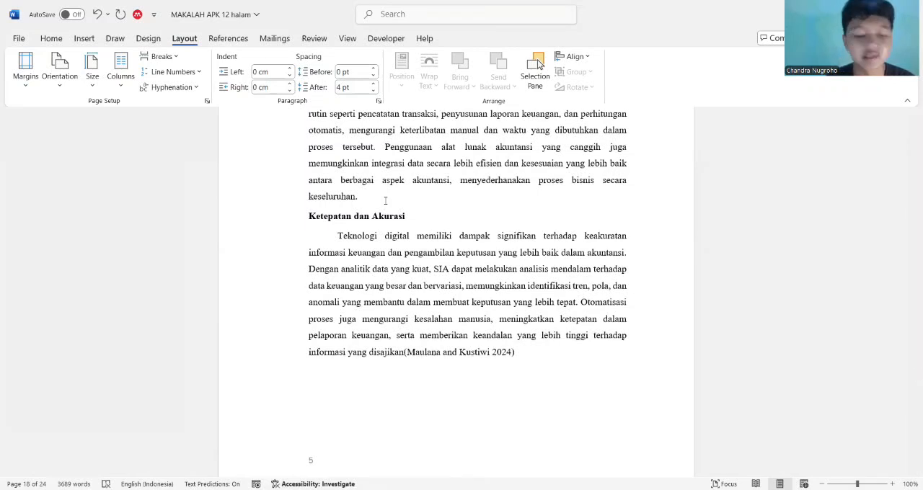
scroll(386, 200, up, 3)
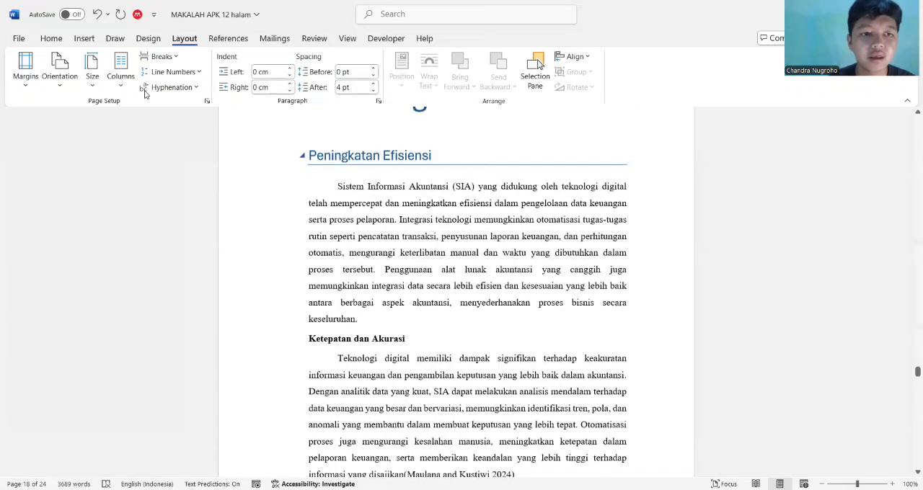
Turn on continuous line numbering and check the numbers beside sections 2.8 and 2.9
click(186, 72)
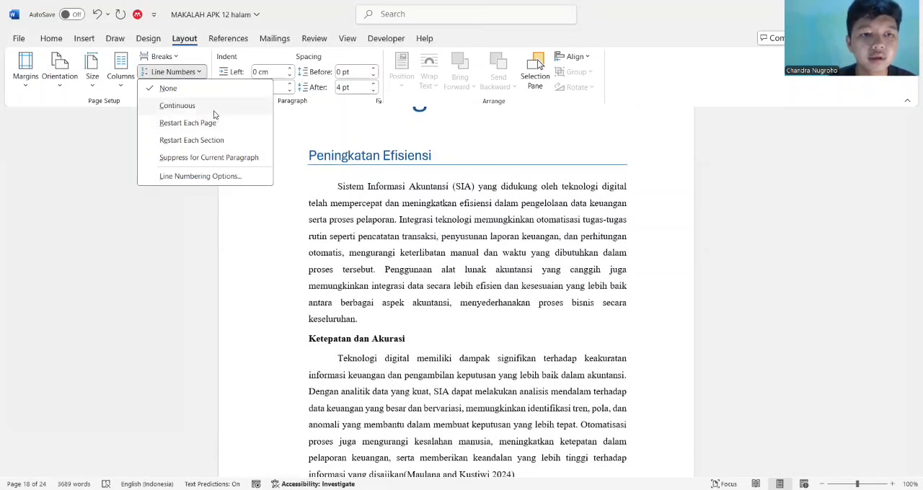
click(213, 111)
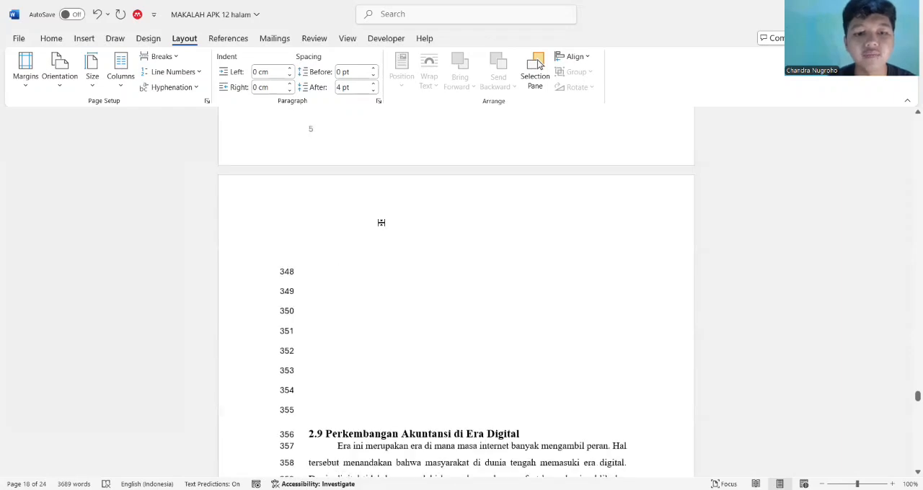
scroll(382, 223, up, 8)
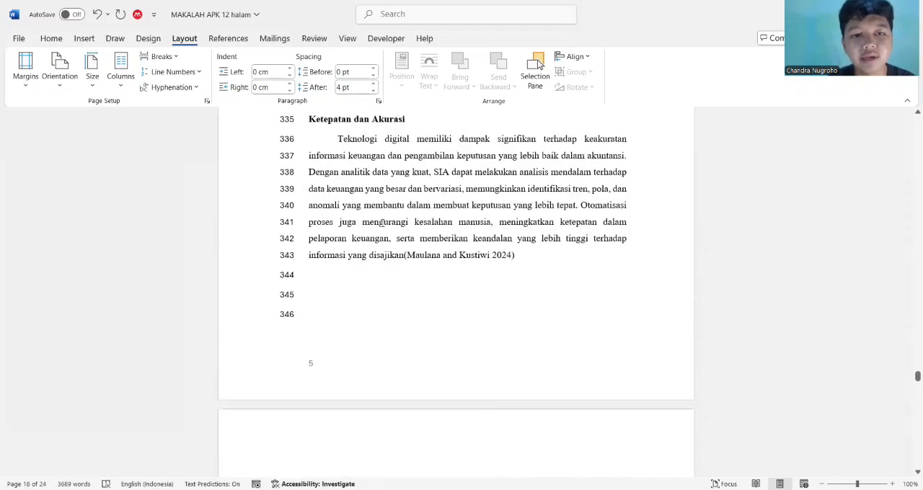
scroll(382, 223, up, 4)
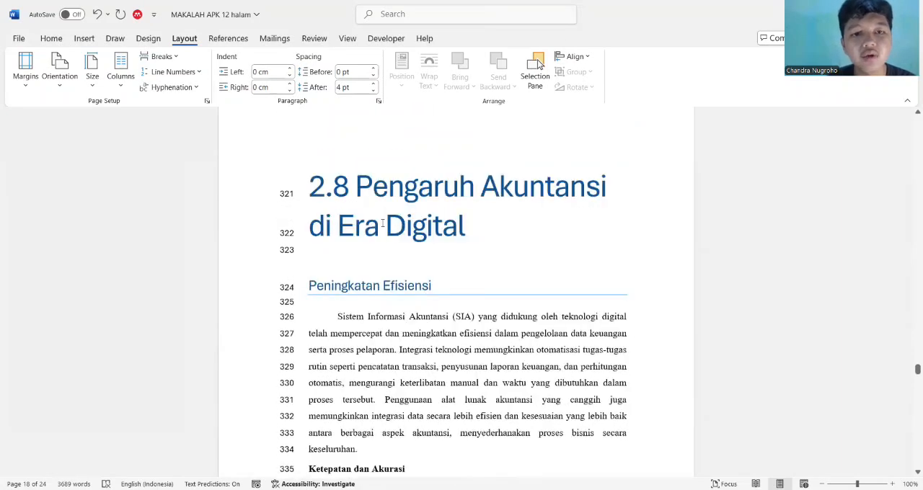
scroll(382, 222, down, 2)
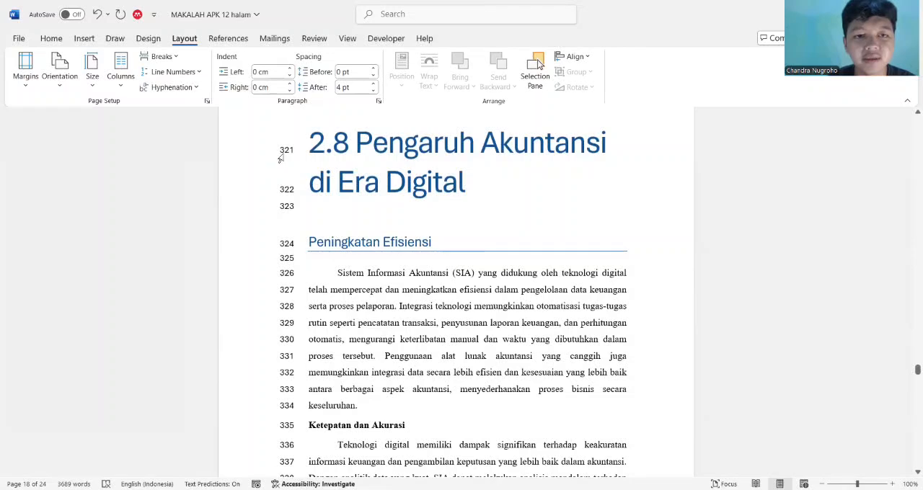
Set line numbering to None and check the page with heading 2.8
click(195, 72)
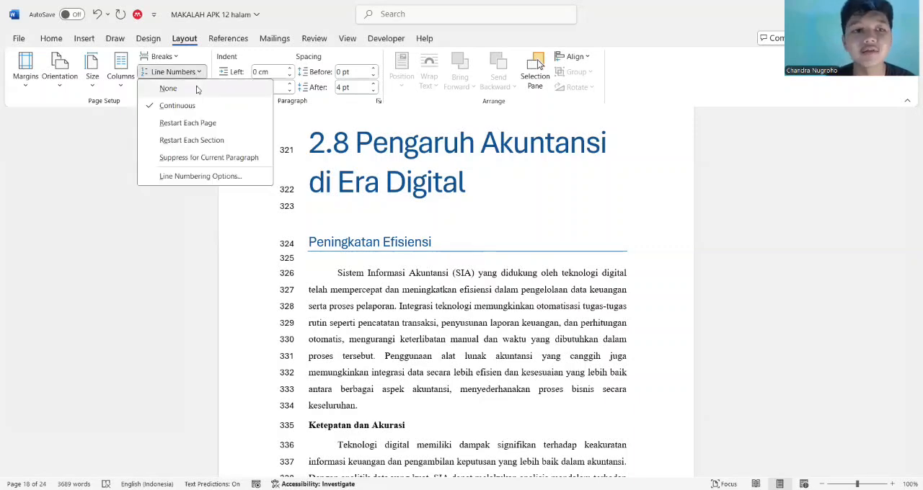
click(198, 88)
scroll(307, 183, down, 10)
scroll(308, 183, up, 10)
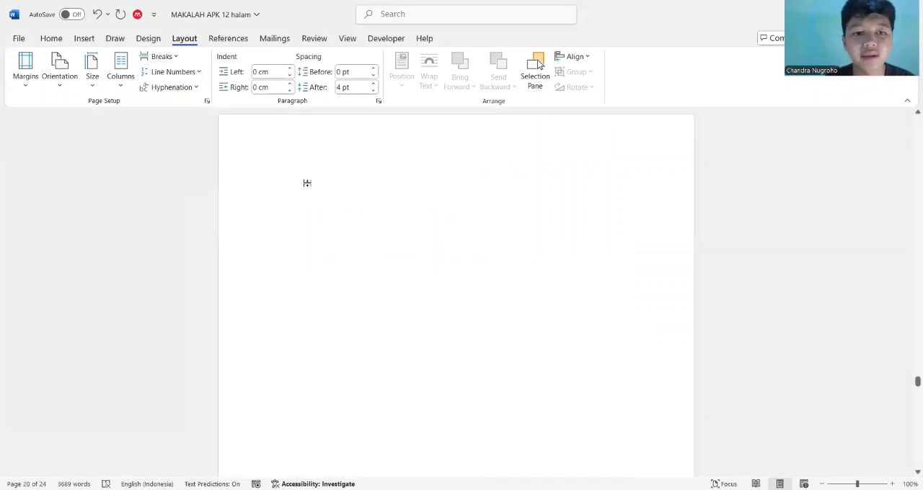
scroll(308, 183, up, 5)
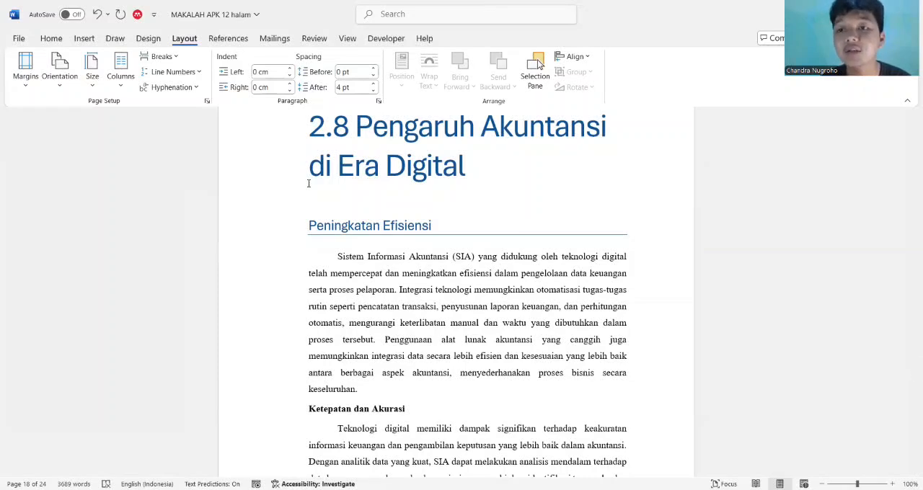
Increase the left indent of the empty line above heading 2.9 to 0,4 cm
click(290, 69)
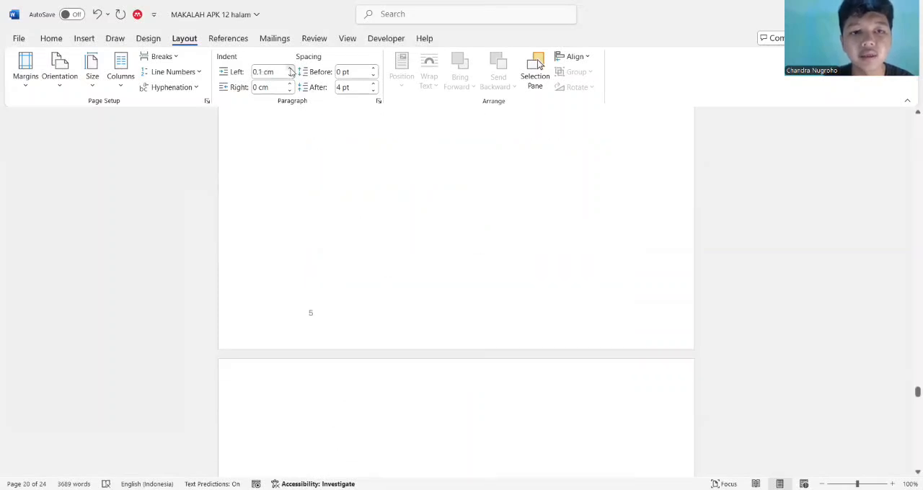
click(85, 39)
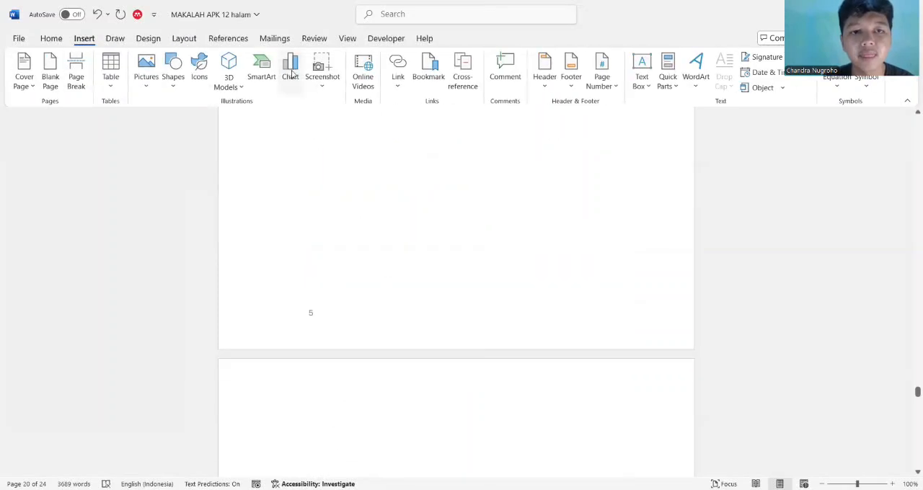
click(184, 39)
scroll(410, 181, down, 5)
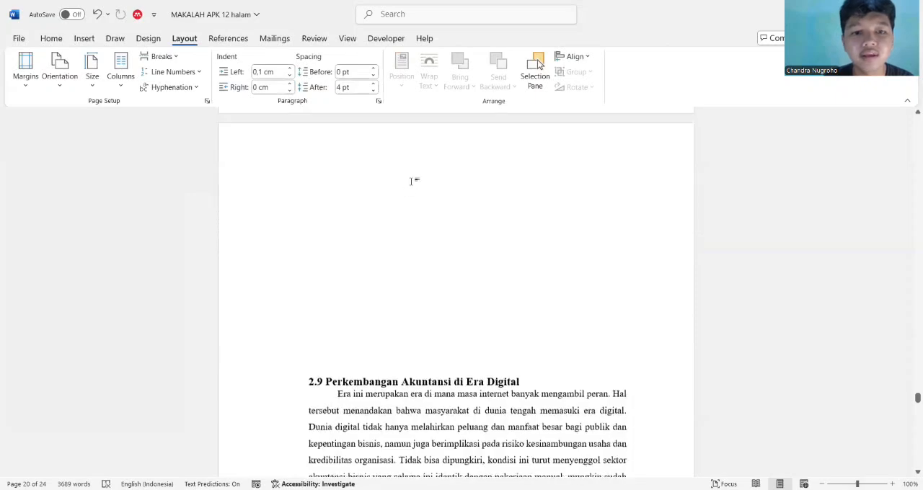
scroll(410, 181, down, 5)
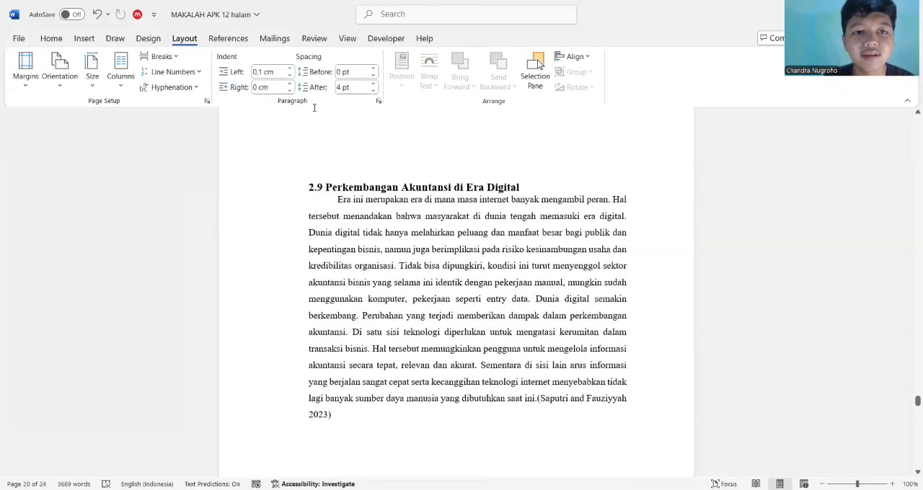
click(290, 70)
click(289, 70)
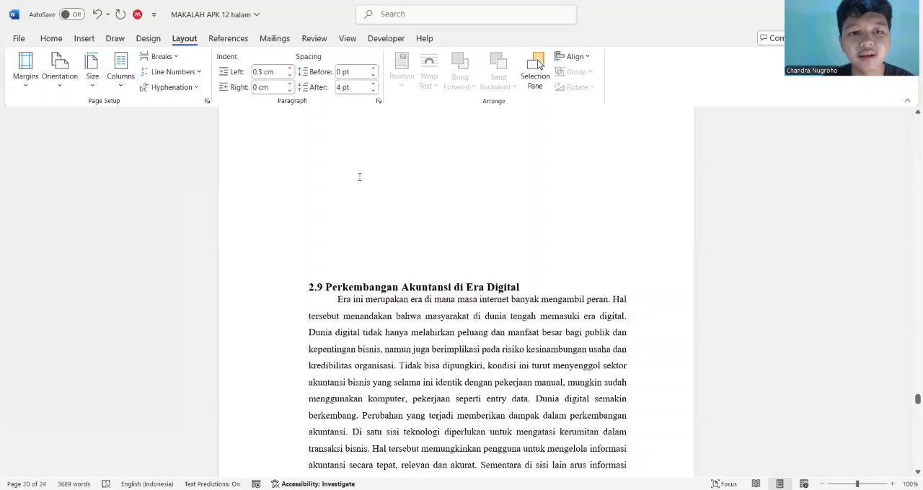
scroll(360, 177, down, 2)
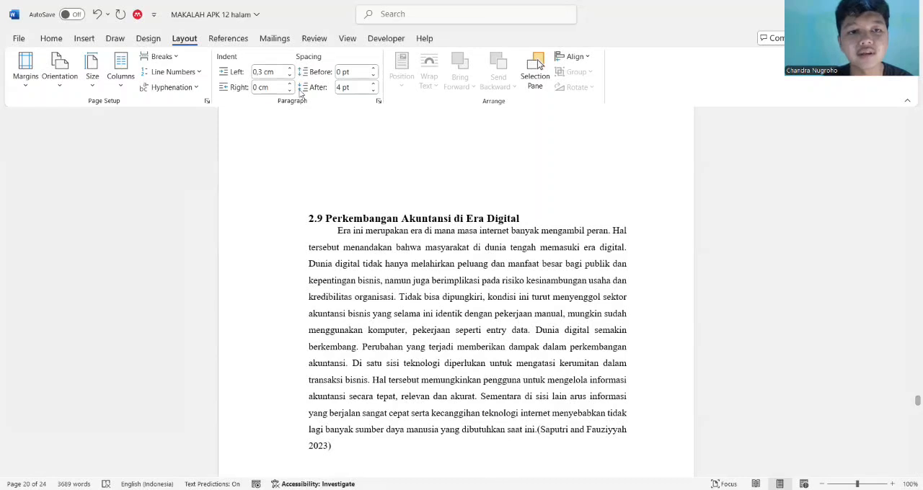
click(289, 69)
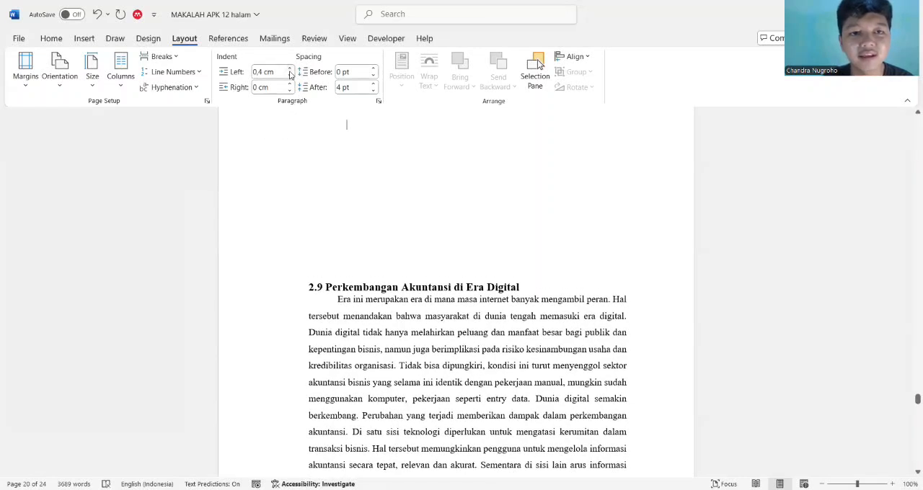
Reset the left indent of the empty line above heading 2.9 to 0 cm
click(290, 78)
click(289, 78)
click(289, 78)
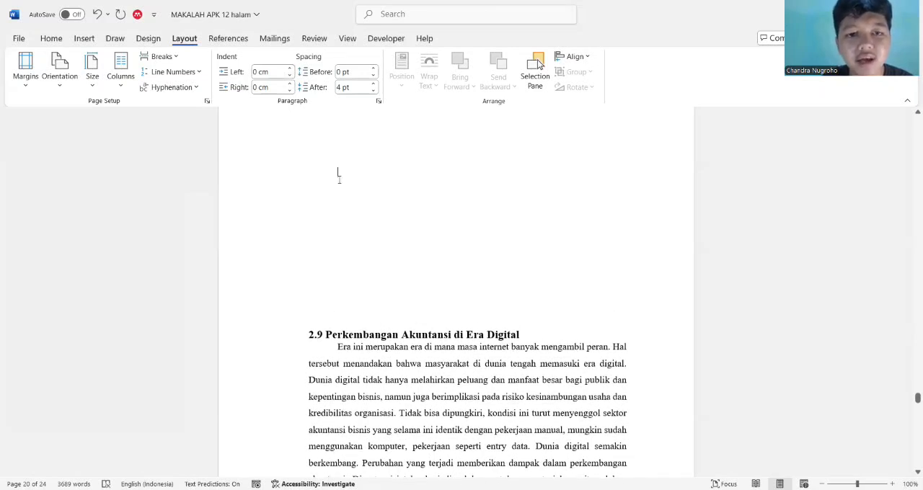
Try left indents of 0,4 cm and -0,2 cm on the empty line above heading 2.9, ending at 0 cm
click(290, 70)
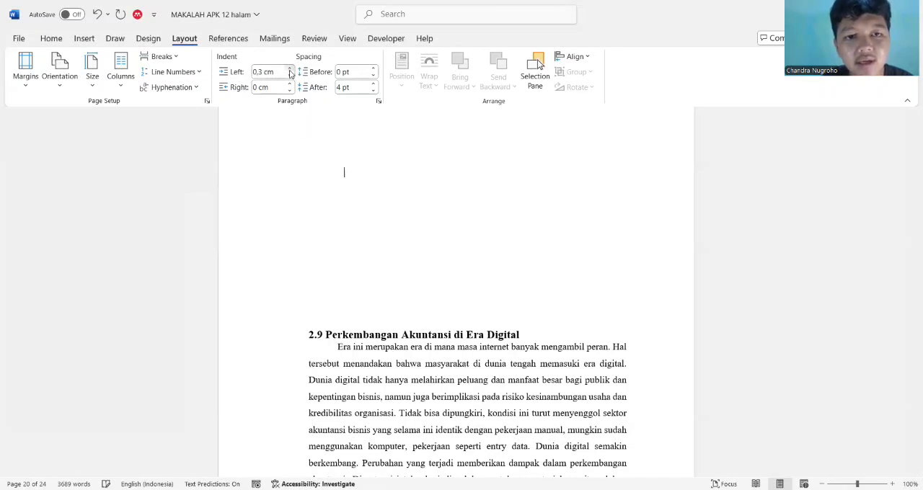
click(290, 70)
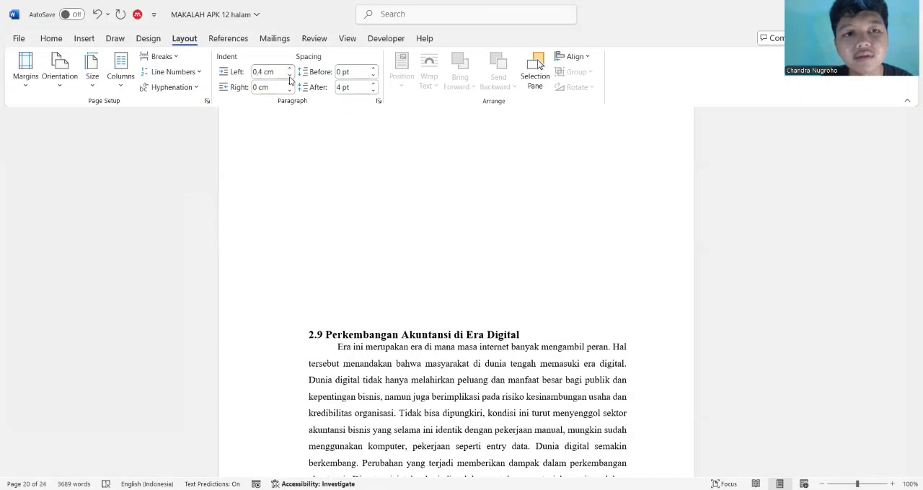
click(290, 76)
click(290, 75)
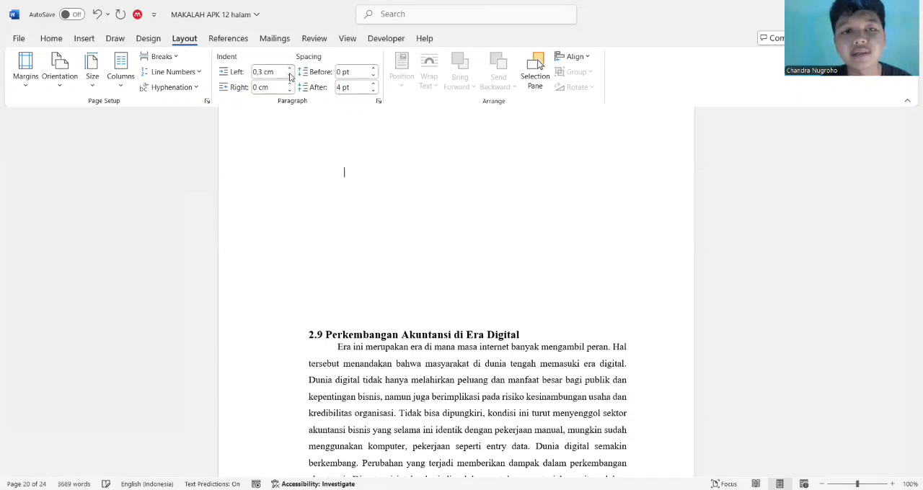
click(290, 75)
click(290, 76)
click(290, 76)
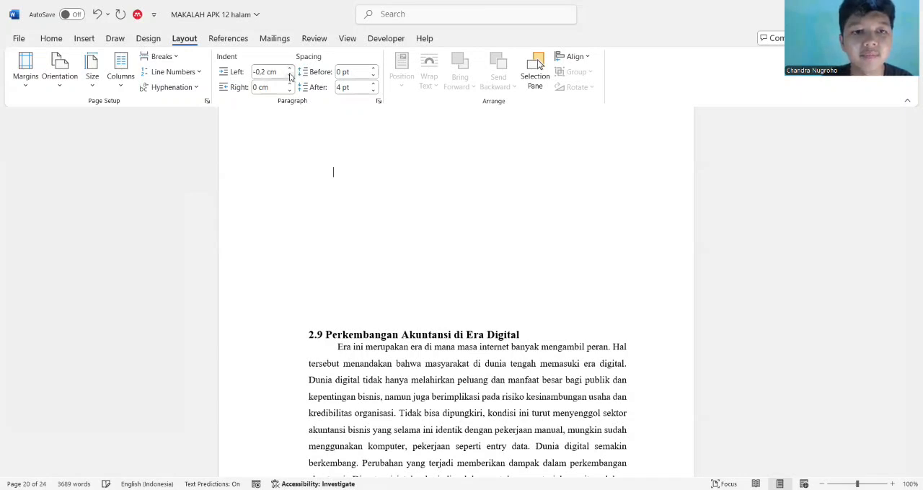
click(289, 68)
click(290, 68)
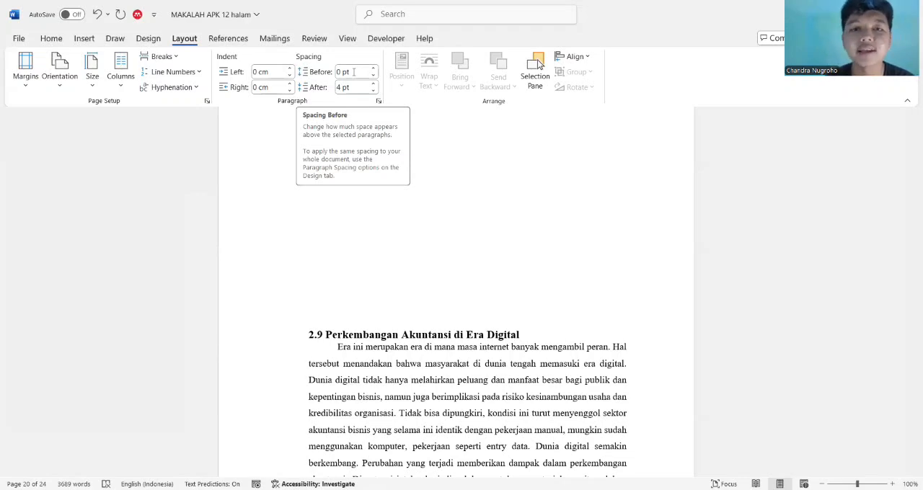
Try changing the spacing before the empty line above heading 2.9
scroll(492, 292, down, 5)
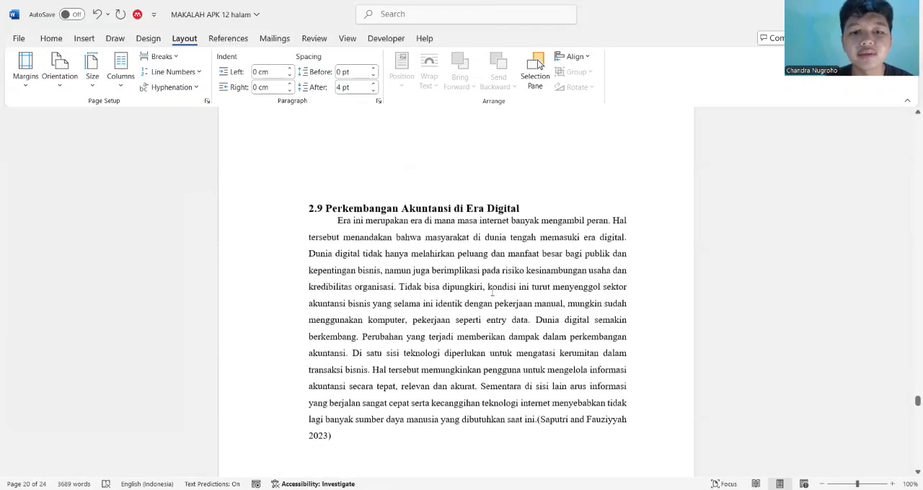
scroll(493, 292, up, 20)
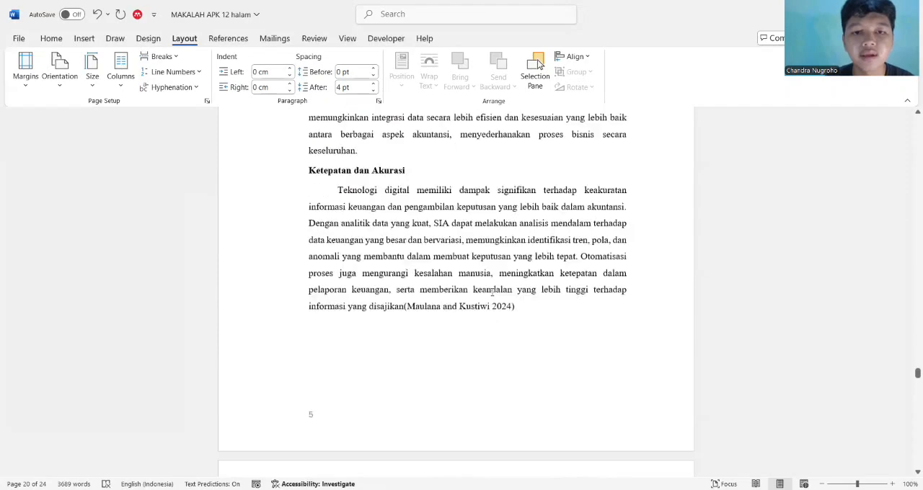
scroll(493, 292, up, 2)
scroll(414, 308, down, 1)
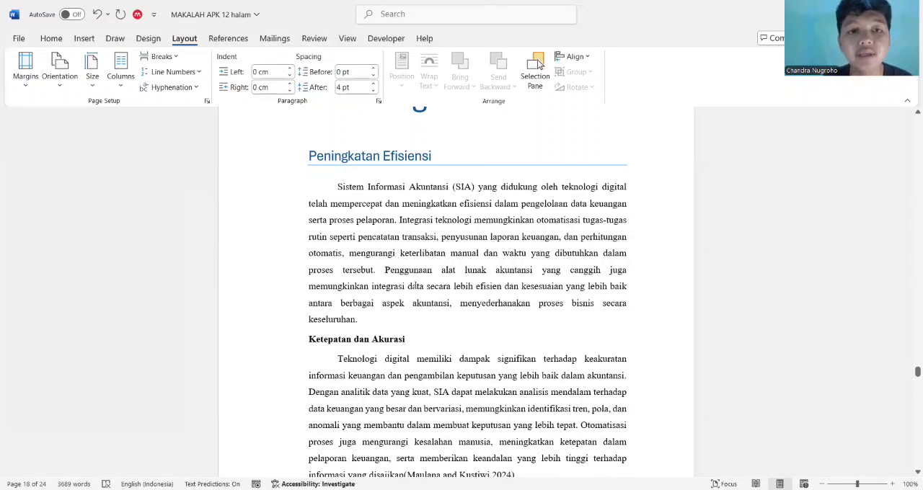
click(374, 81)
click(374, 69)
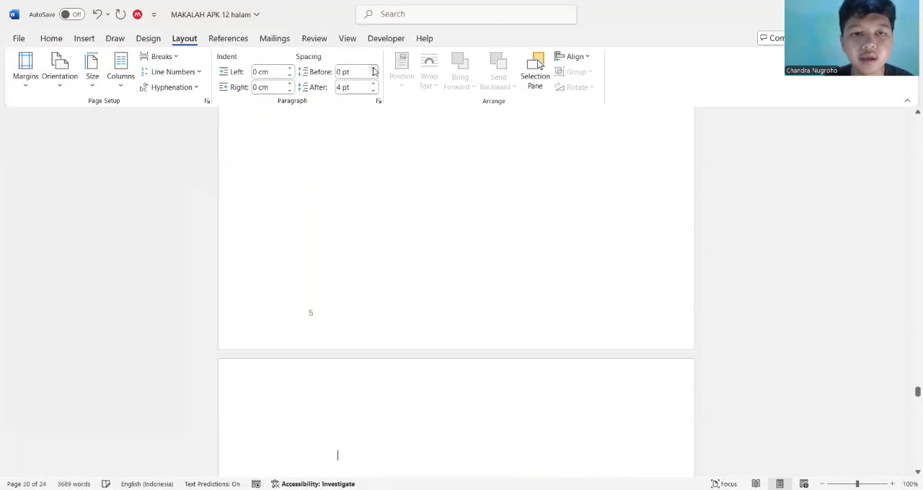
Increase the spacing before the "Sistem Informasi Akuntansi (SIA)" paragraph under Peningkatan Efisiensi to 30 pt
scroll(423, 206, up, 5)
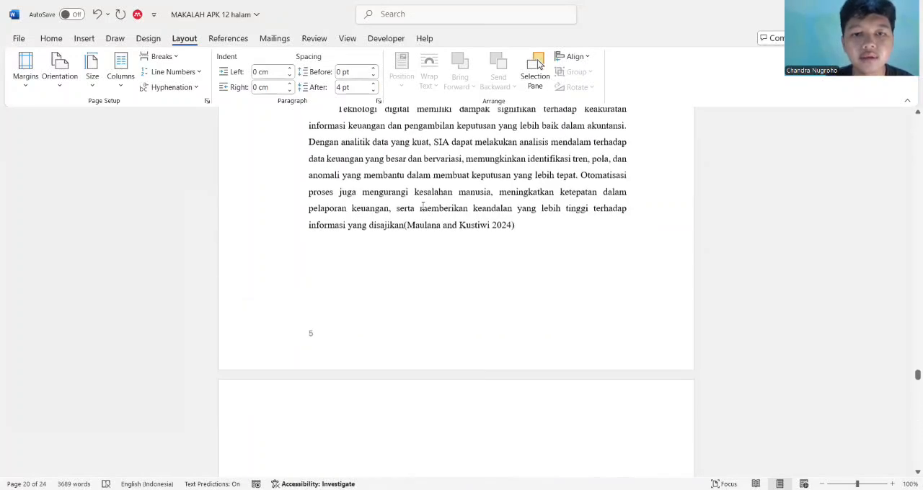
scroll(424, 206, up, 1)
scroll(423, 206, down, 1)
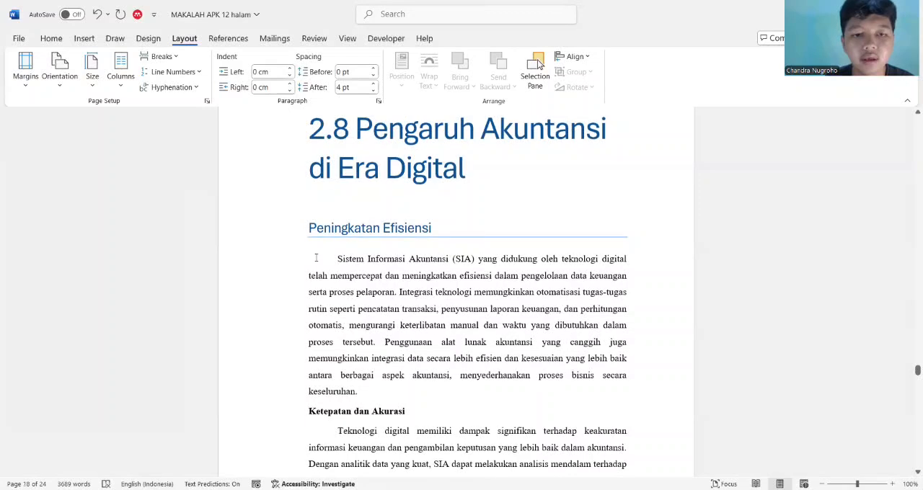
click(373, 69)
click(374, 69)
click(374, 69)
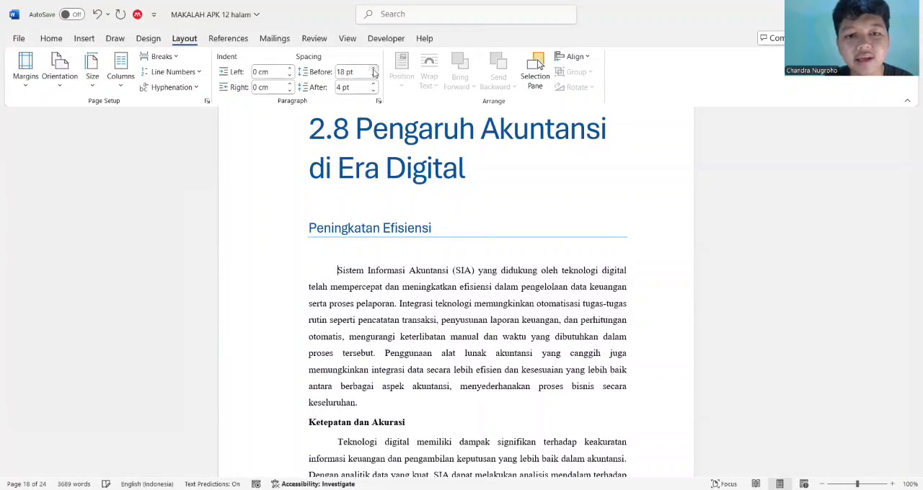
click(374, 69)
click(374, 69)
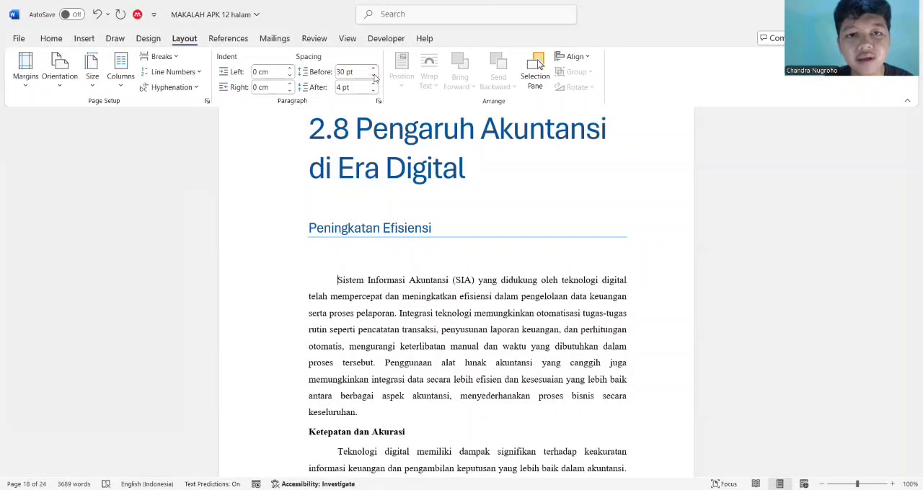
Reset the spacing before the "Sistem Informasi Akuntansi (SIA)" paragraph to 0 pt
click(373, 78)
click(373, 78)
click(374, 78)
click(374, 78)
click(374, 75)
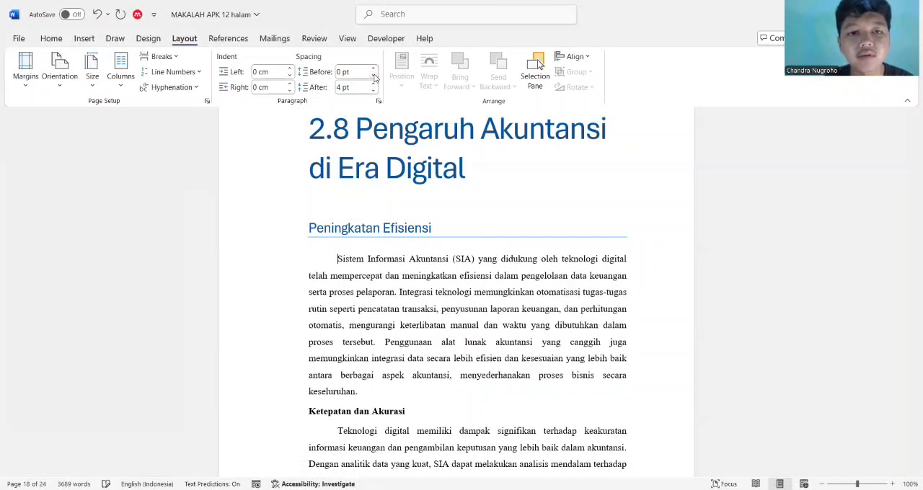
click(374, 75)
click(374, 69)
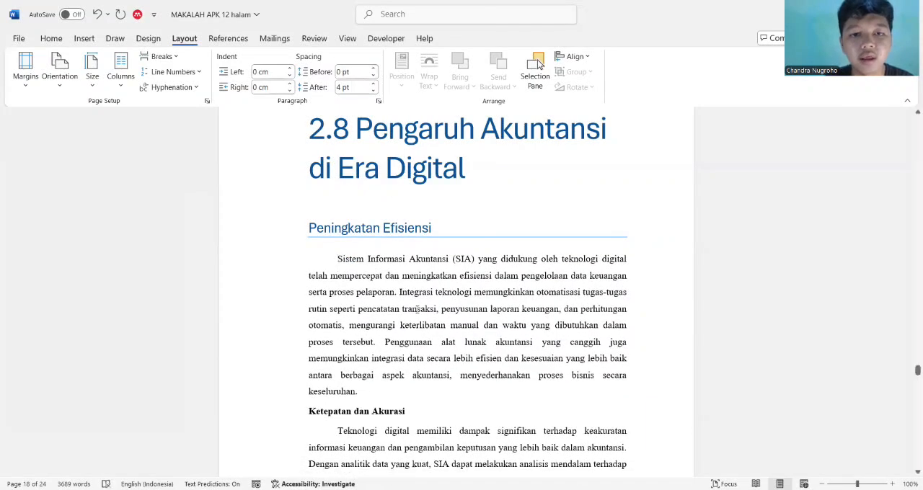
Increase the spacing before the "Ketepatan dan Akurasi" heading to 18 pt
scroll(341, 293, down, 3)
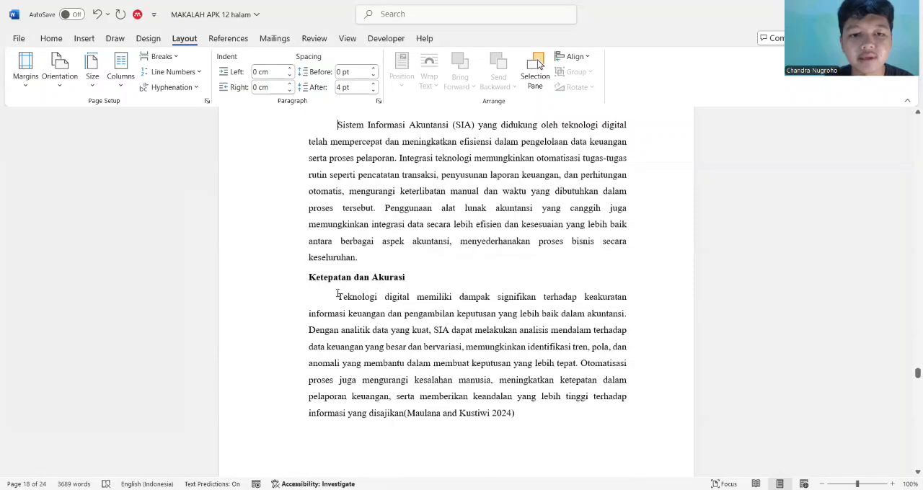
click(308, 277)
click(373, 70)
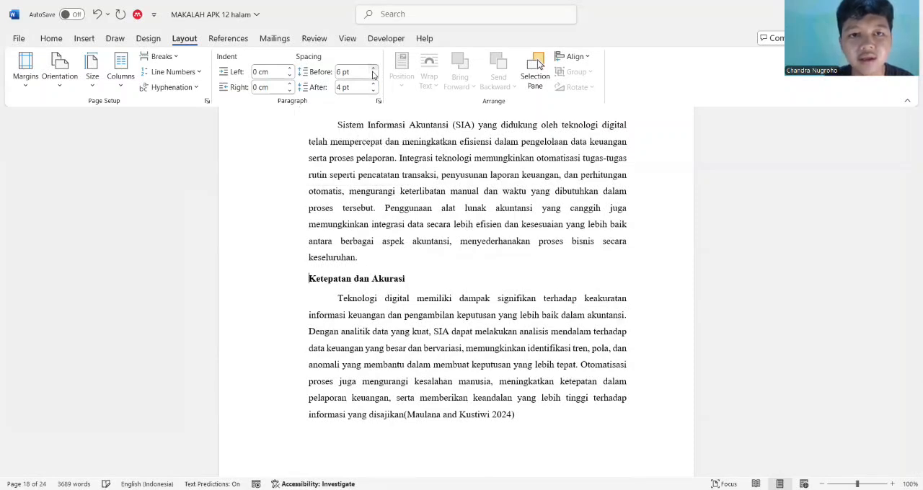
click(373, 70)
click(373, 70)
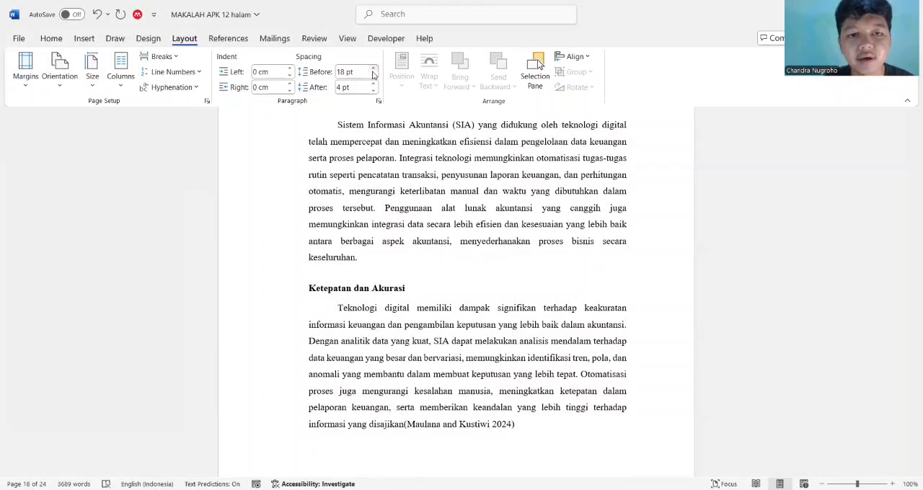
Reset the spacing before the "Ketepatan dan Akurasi" heading to 0 pt
click(374, 77)
click(373, 77)
click(374, 76)
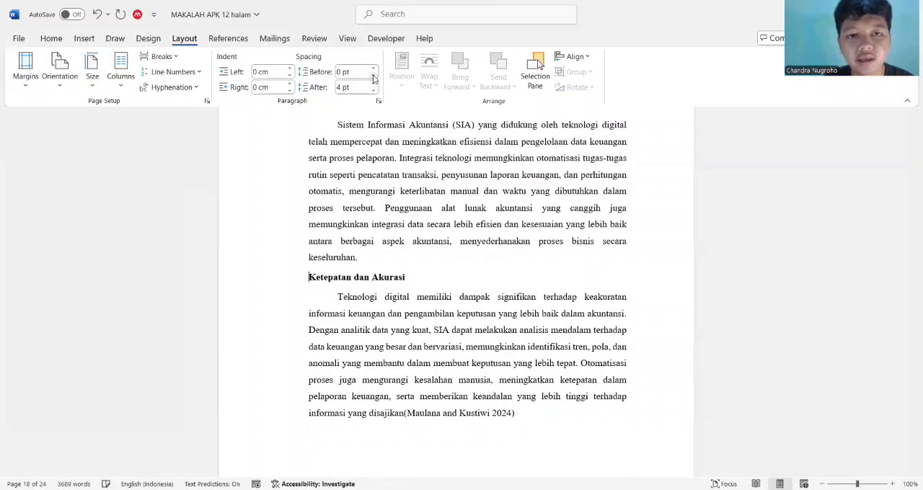
Look over the document pages from section 2.8 back to section 2.6 Peran Digitalisasi
scroll(433, 142, down, 1)
scroll(483, 203, up, 2)
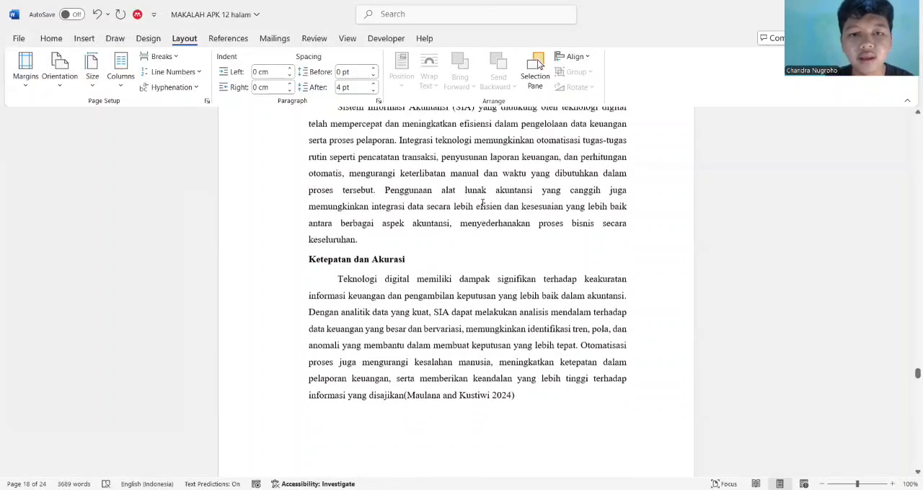
scroll(482, 203, up, 1)
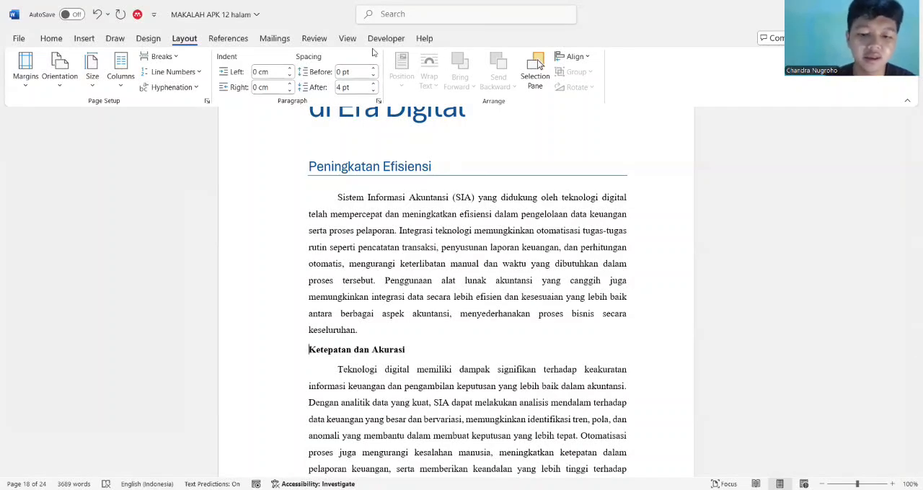
scroll(506, 134, up, 1)
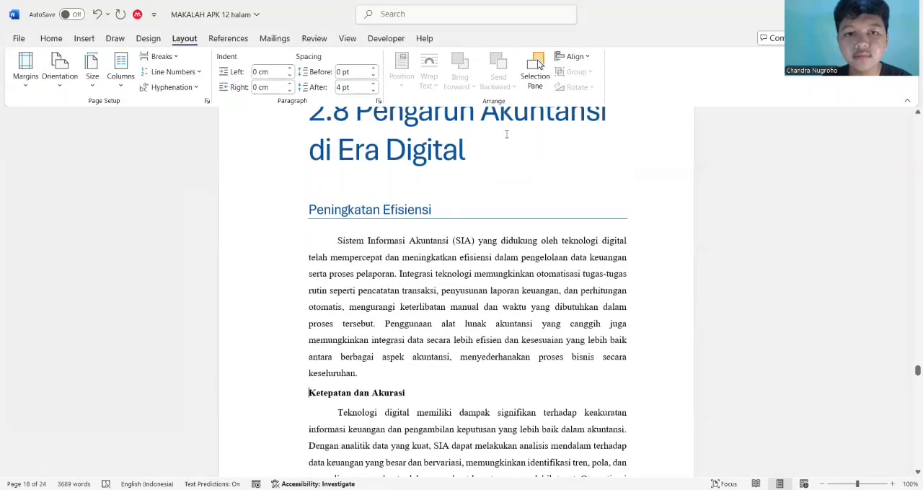
scroll(468, 136, up, 1)
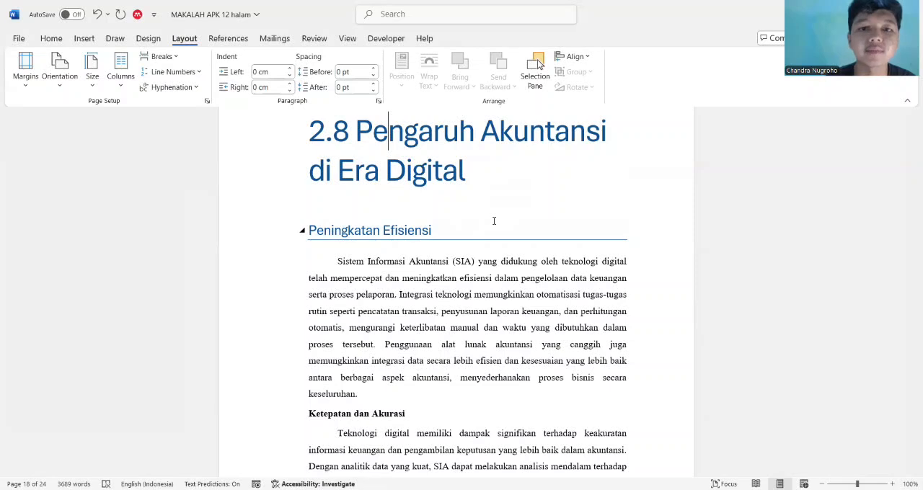
scroll(494, 221, up, 2)
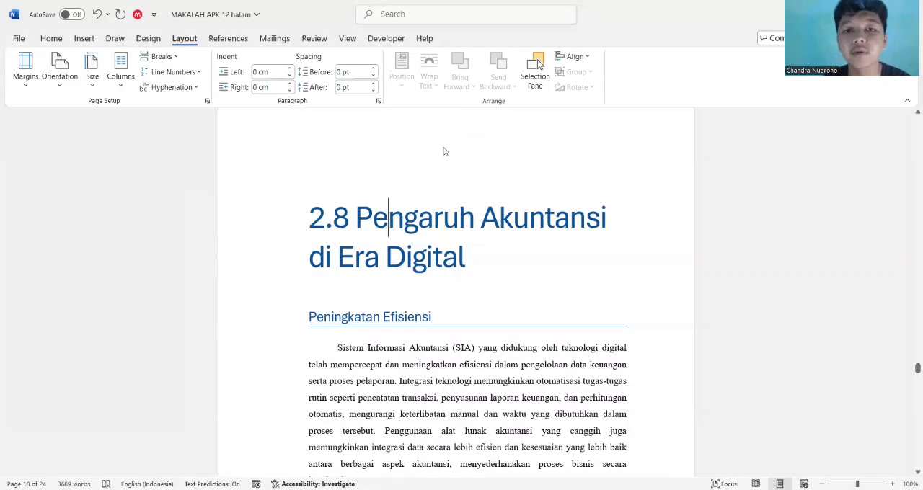
scroll(443, 150, up, 2)
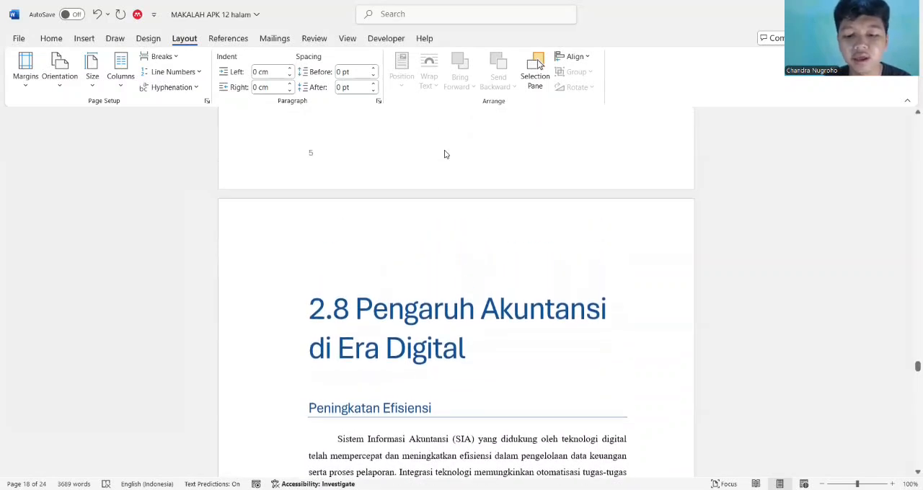
scroll(445, 154, down, 2)
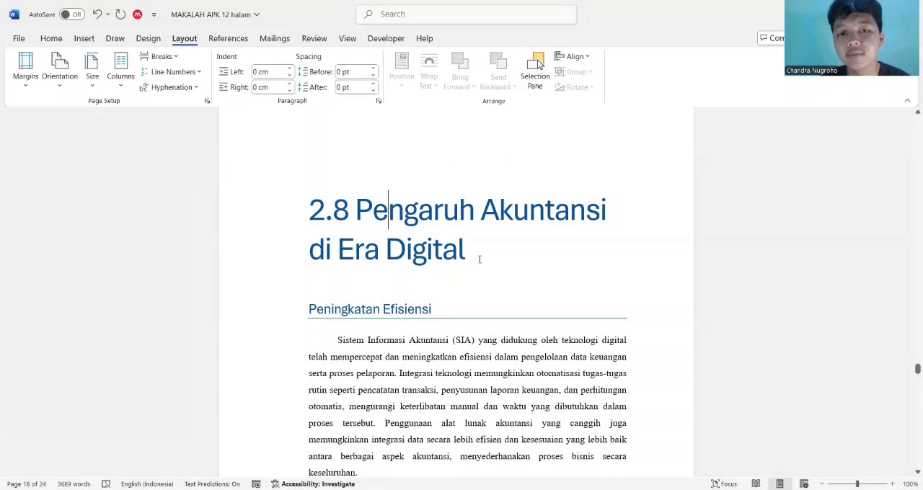
scroll(480, 259, up, 10)
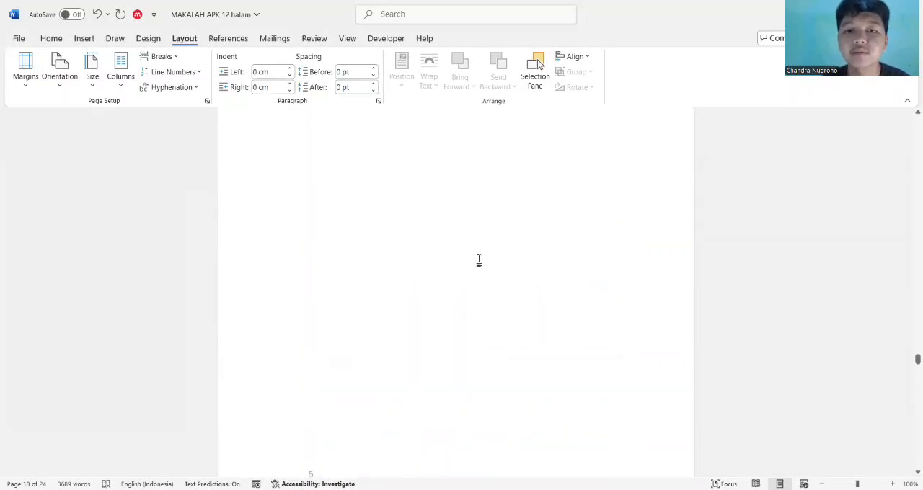
scroll(479, 260, up, 10)
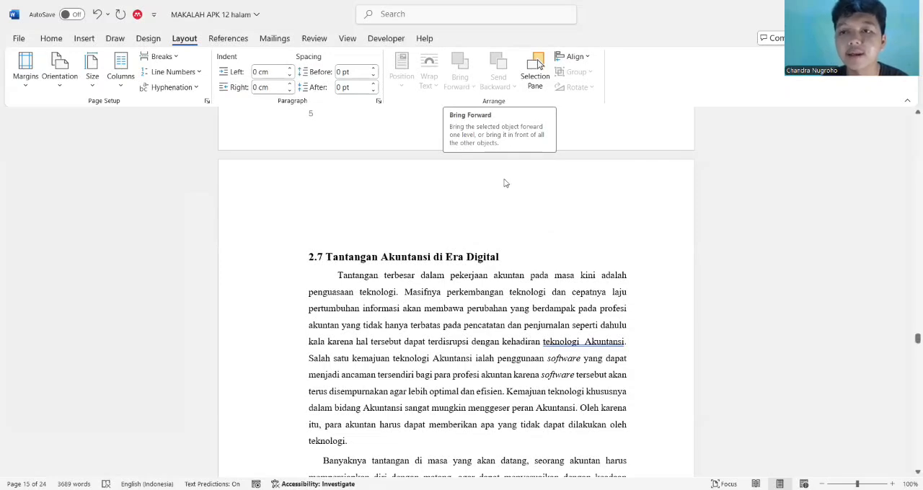
scroll(492, 191, up, 5)
scroll(491, 191, up, 12)
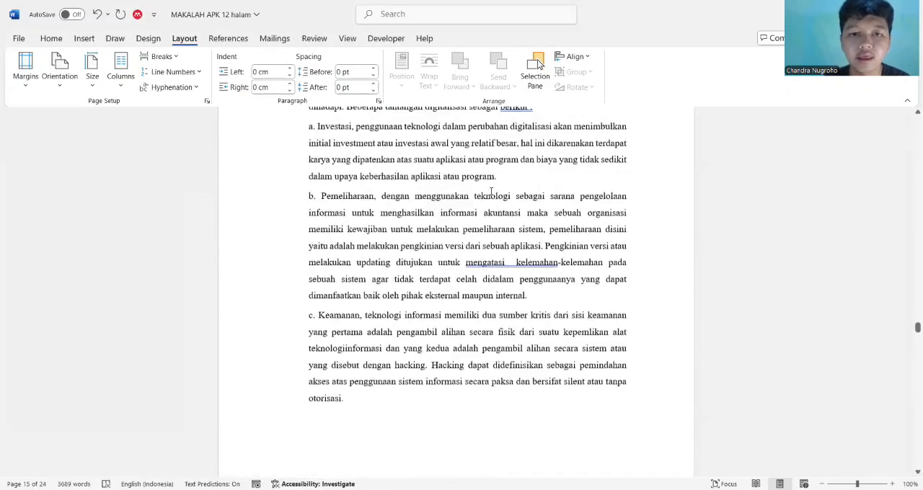
scroll(491, 191, up, 4)
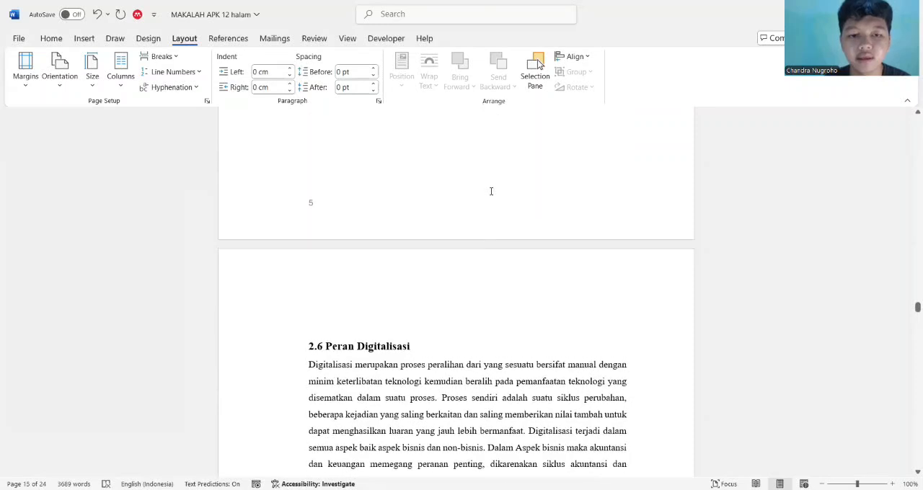
scroll(491, 191, down, 3)
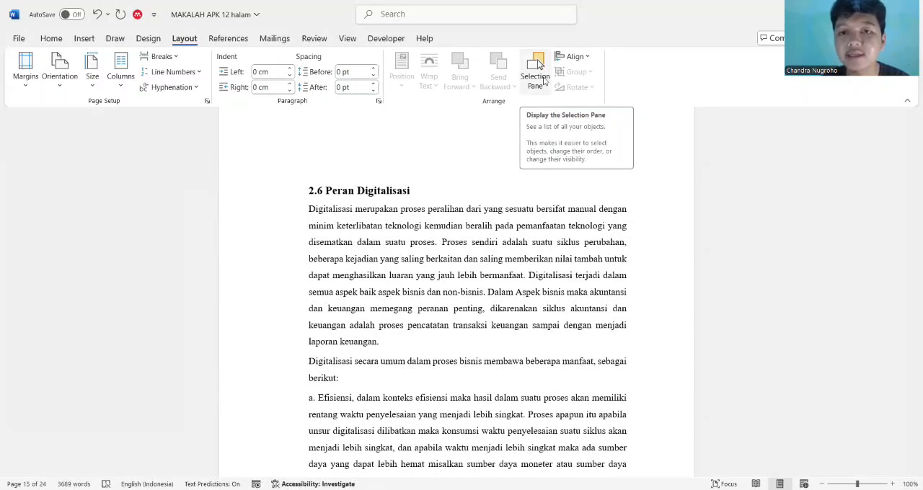
Display the Selection Pane, check the pages around heading 2.6 for objects, and close the pane
click(544, 81)
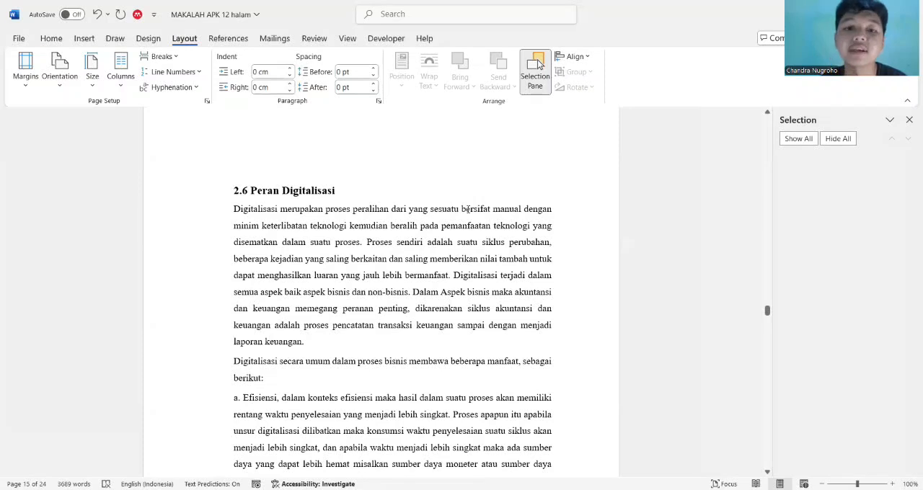
scroll(339, 183, up, 5)
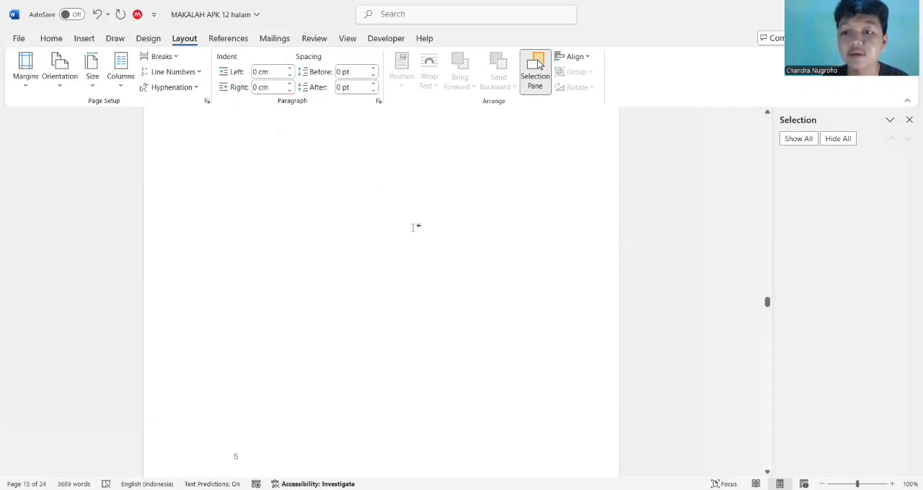
scroll(415, 227, down, 1)
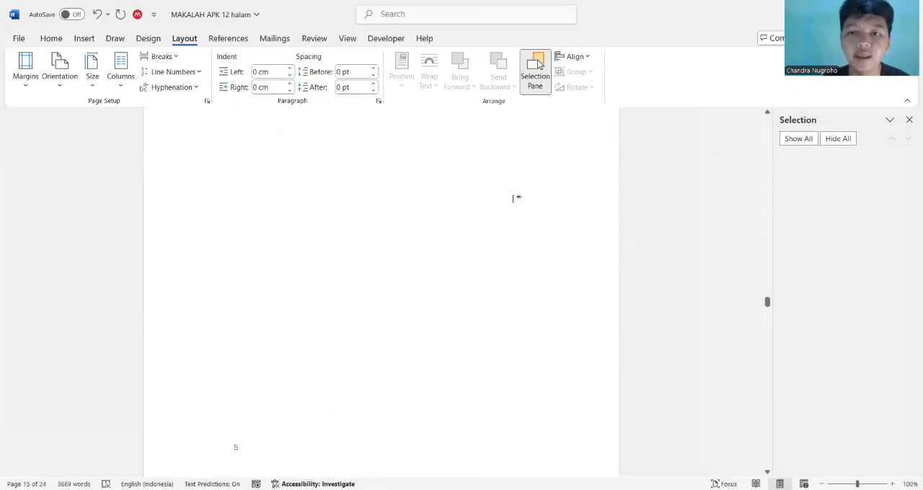
scroll(513, 198, down, 5)
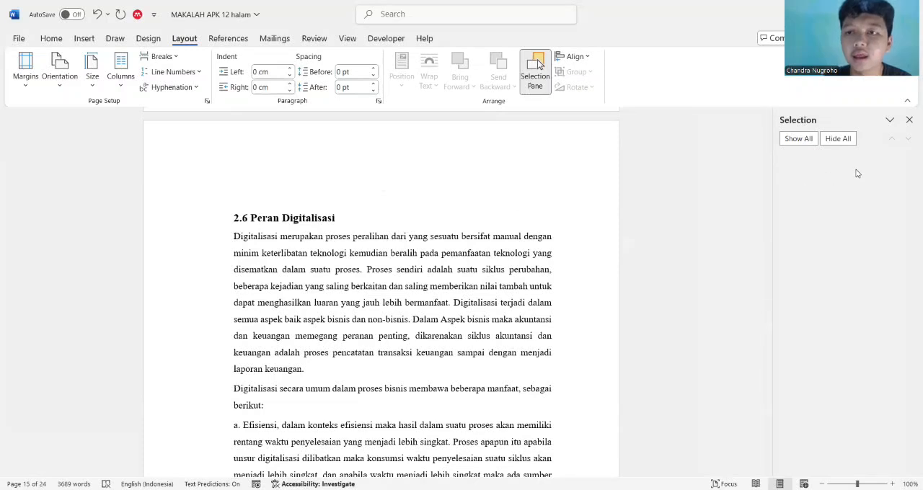
click(910, 119)
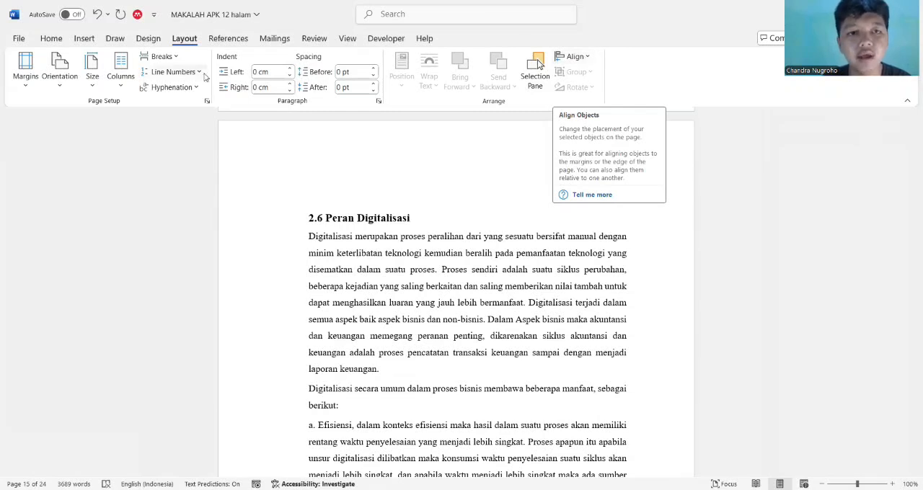
click(51, 39)
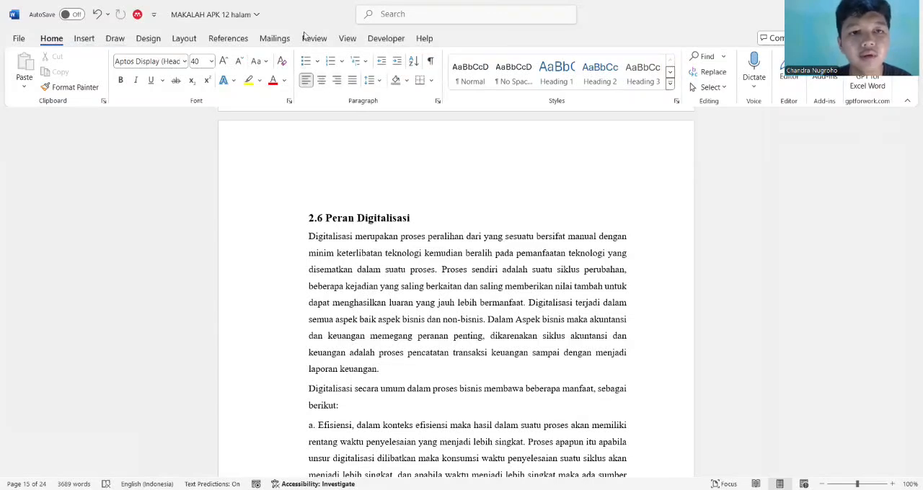
click(184, 38)
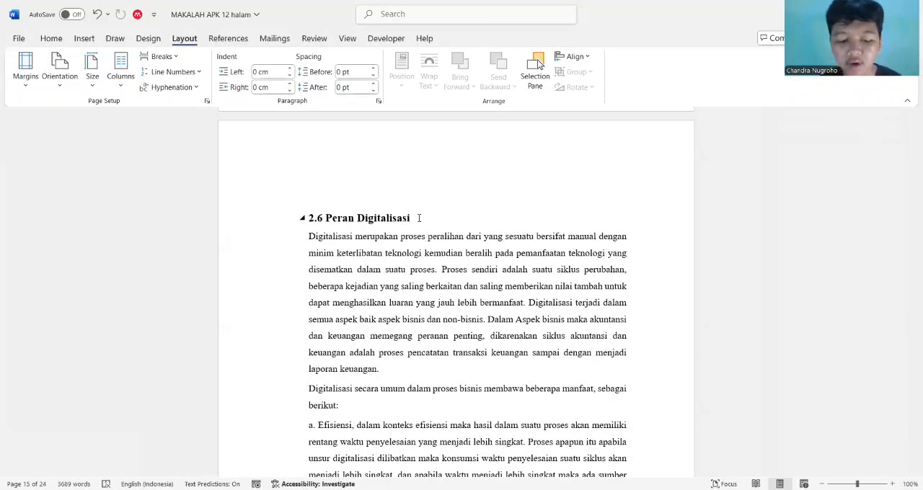
scroll(512, 193, up, 10)
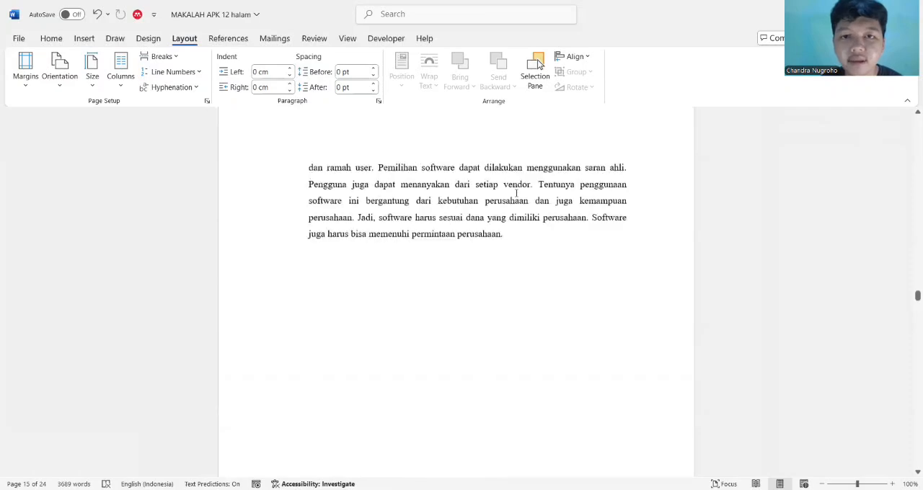
scroll(516, 193, up, 15)
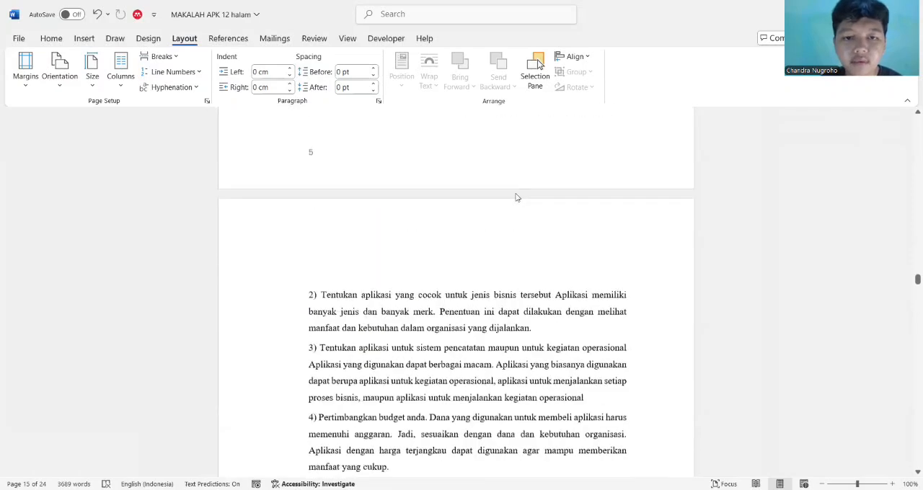
Examine the object alignment options and close the list without choosing one
scroll(516, 197, down, 3)
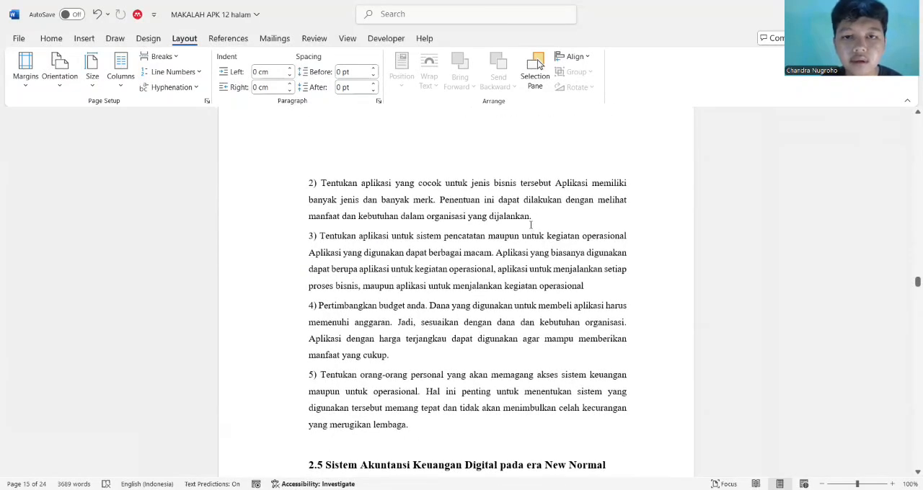
click(584, 63)
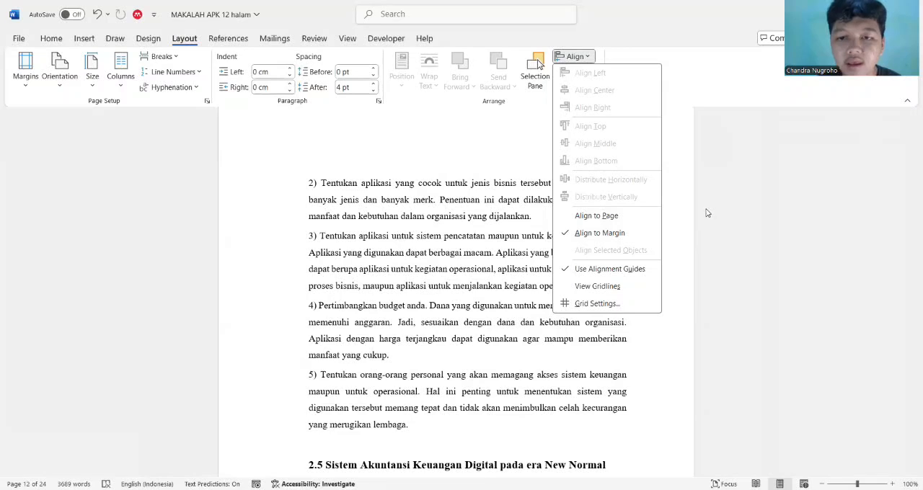
click(551, 108)
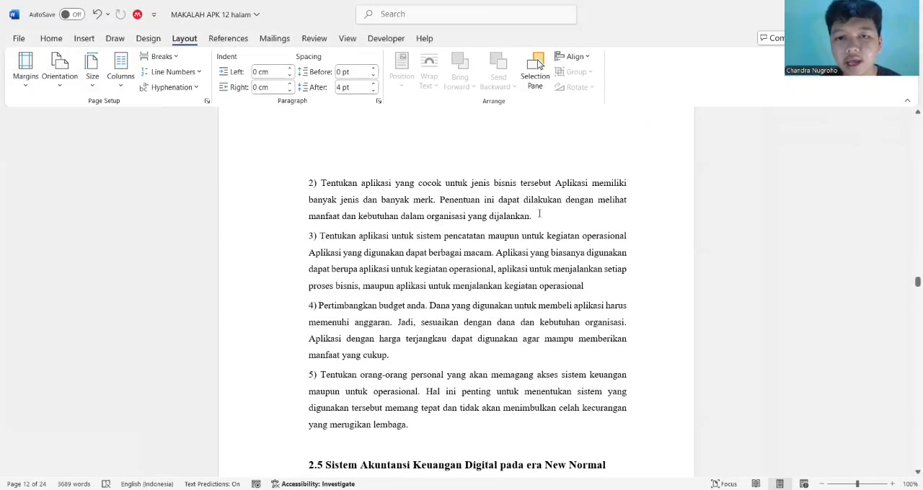
click(538, 215)
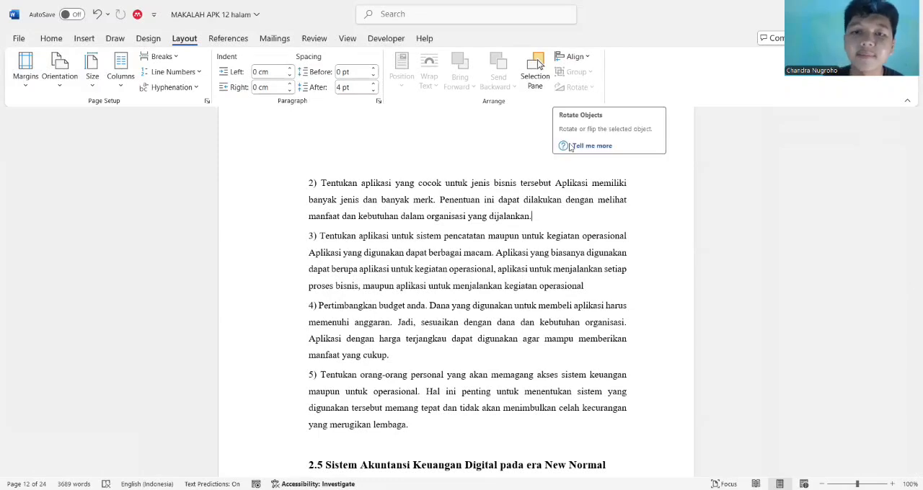
scroll(482, 165, up, 10)
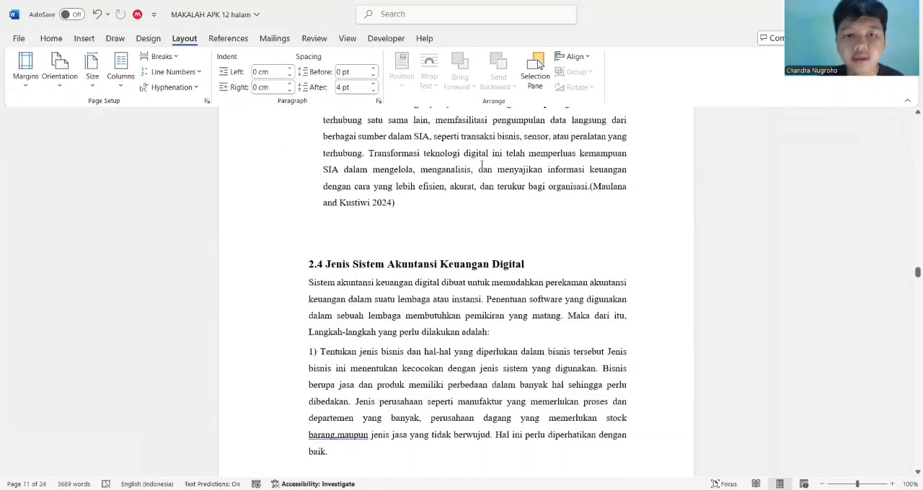
click(558, 264)
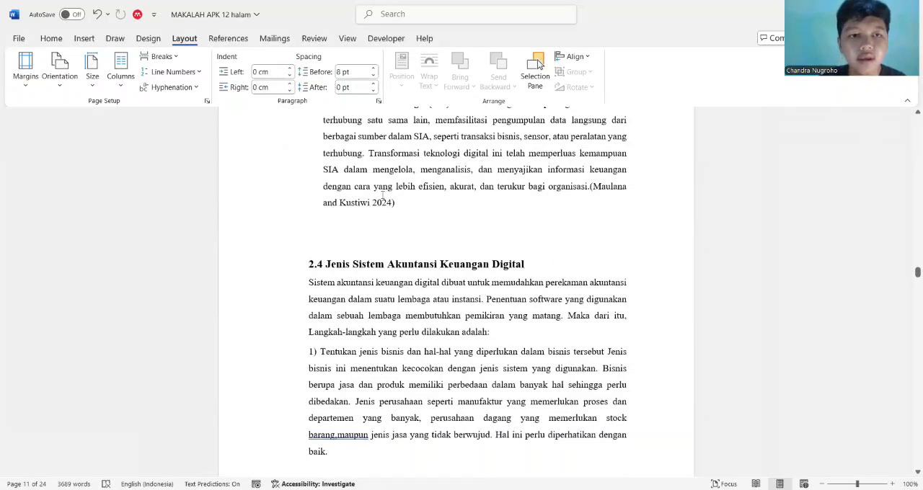
click(116, 38)
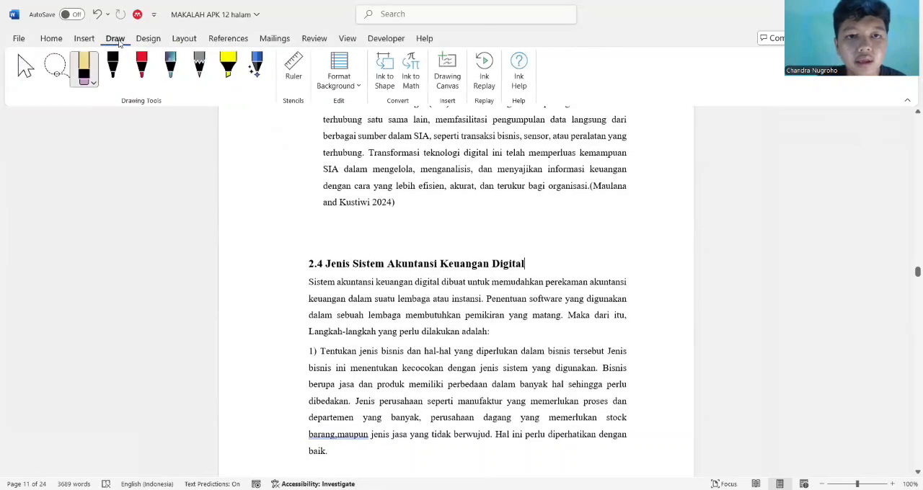
click(146, 41)
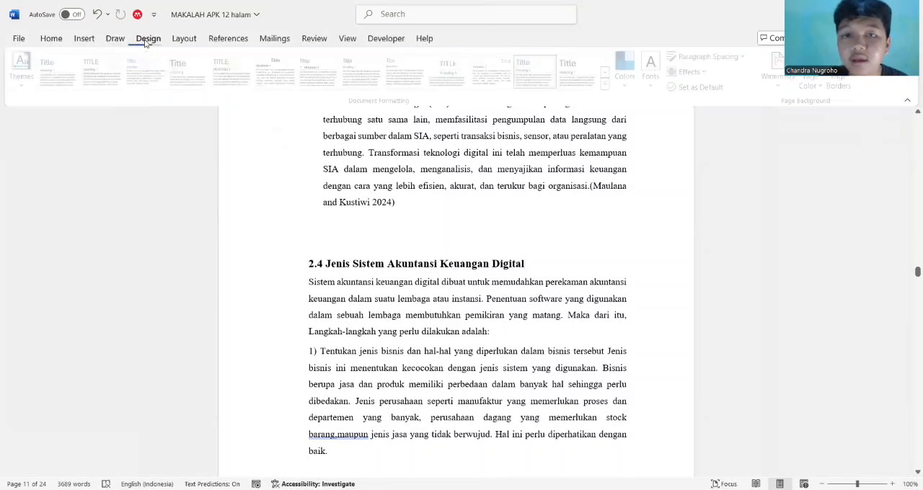
click(186, 40)
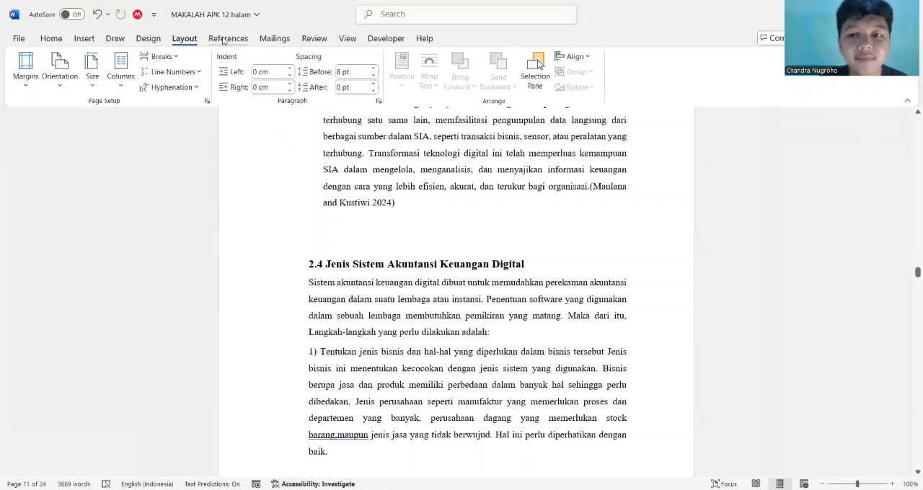
click(224, 41)
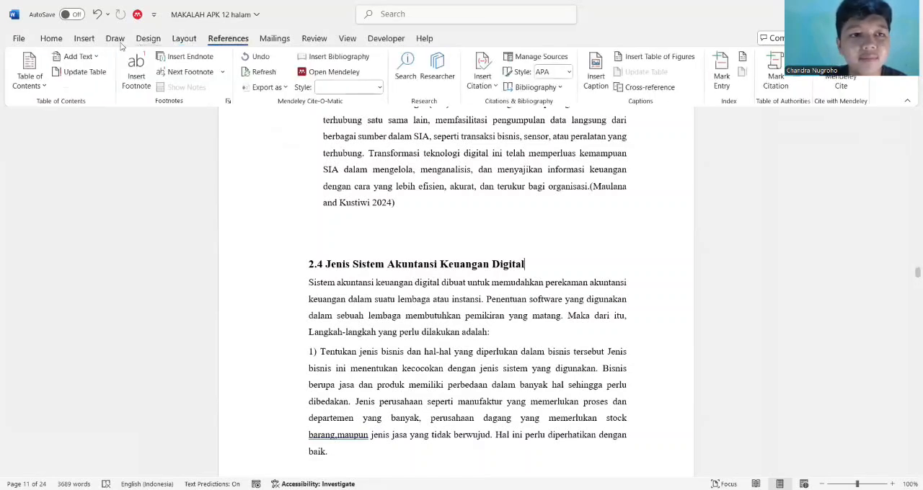
Draw an oval about 6.5 cm wide in the empty area below the last paragraph on page 13
click(84, 40)
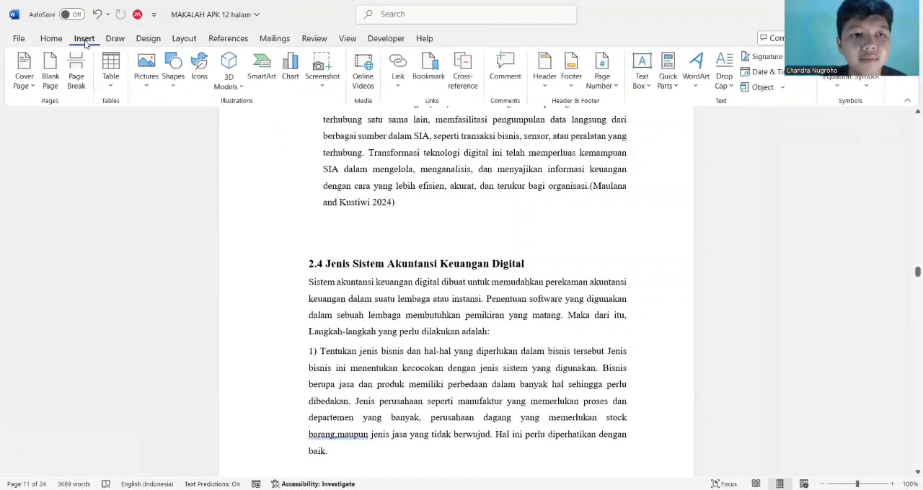
click(174, 72)
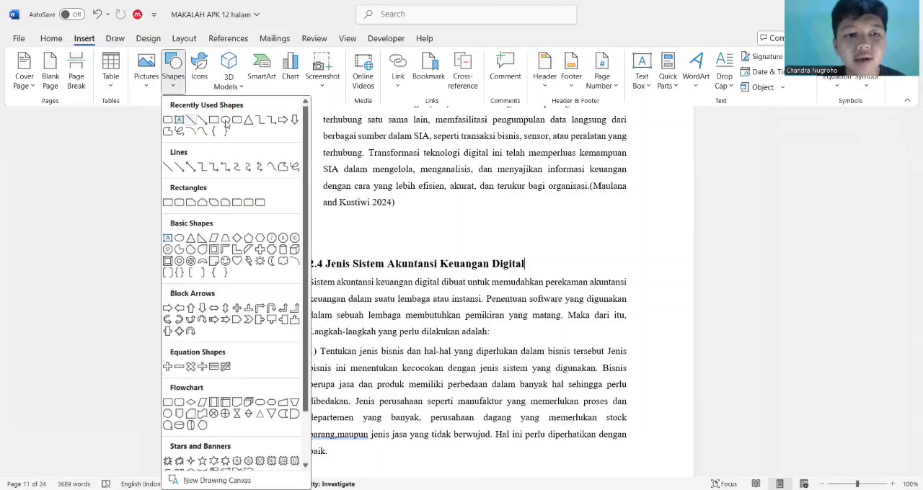
click(226, 123)
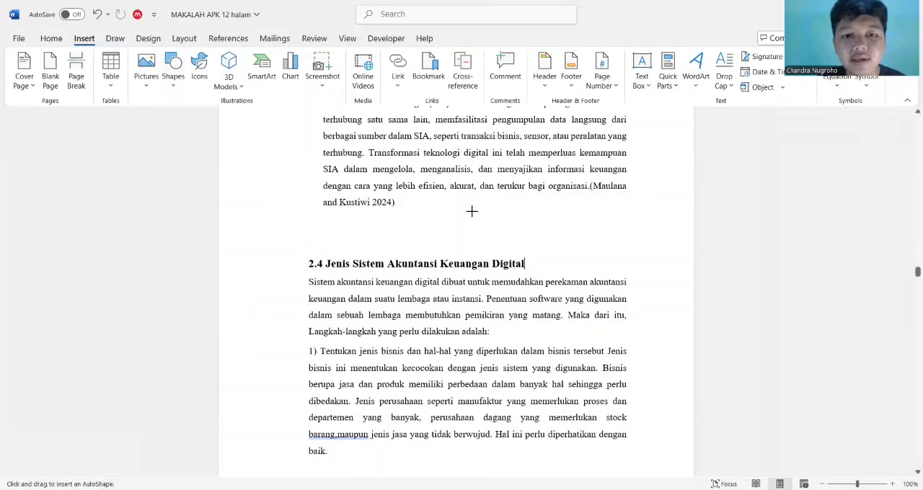
scroll(470, 210, up, 2)
scroll(470, 210, up, 2)
scroll(470, 210, down, 15)
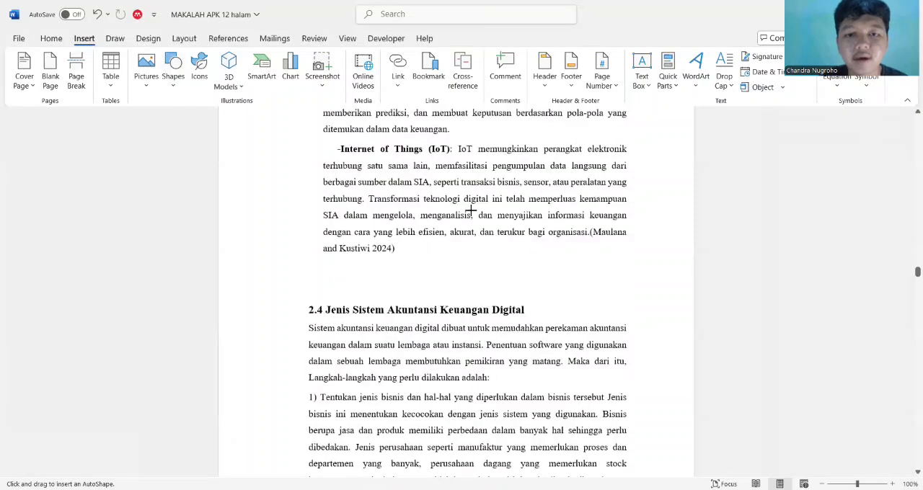
scroll(470, 210, down, 8)
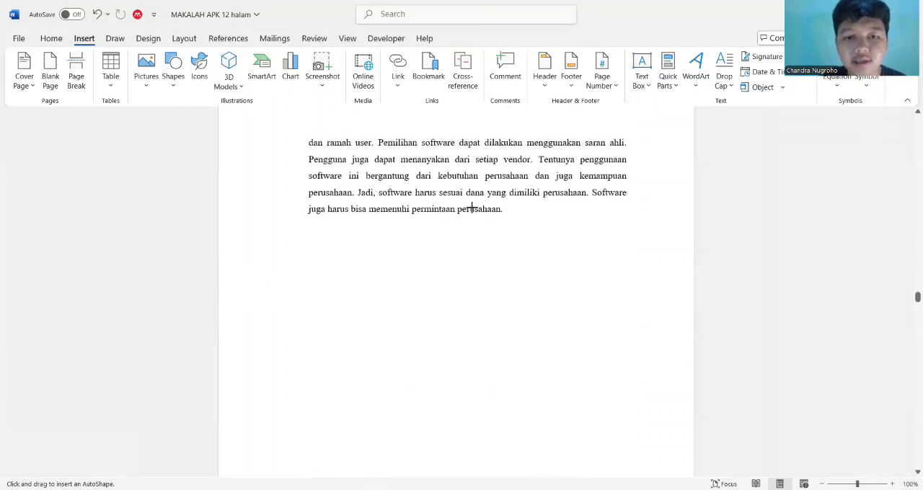
drag(354, 182, 501, 302)
click(587, 228)
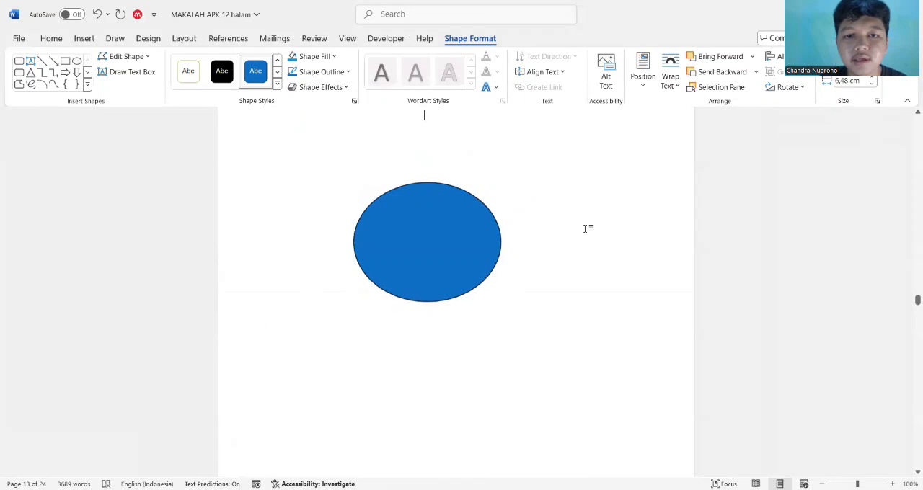
Position the blue oval in the top left of the page with square text wrapping
click(184, 38)
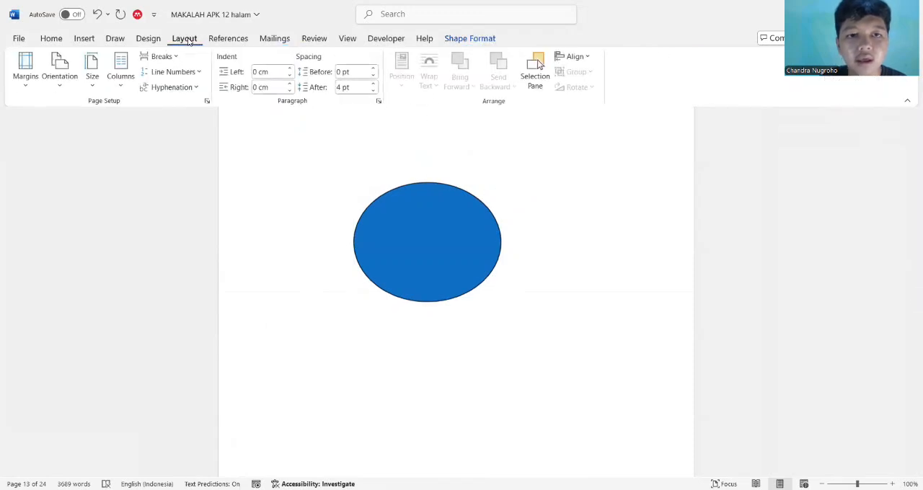
click(453, 213)
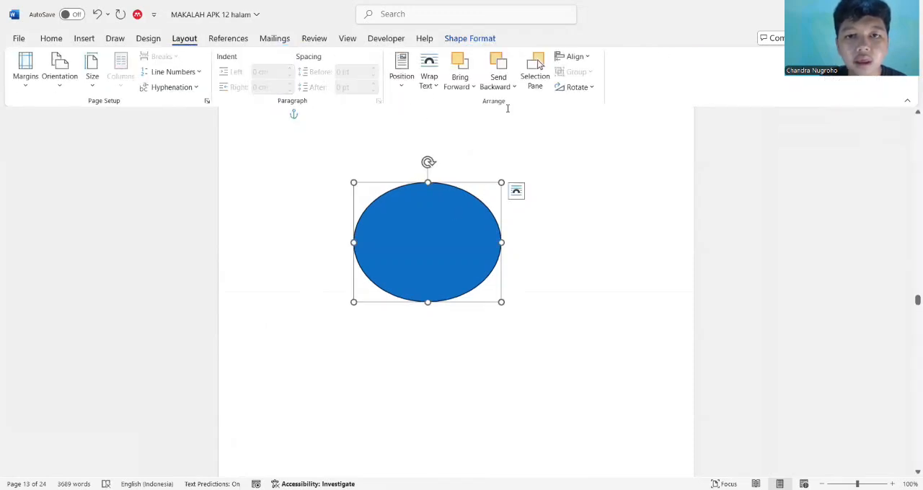
click(409, 82)
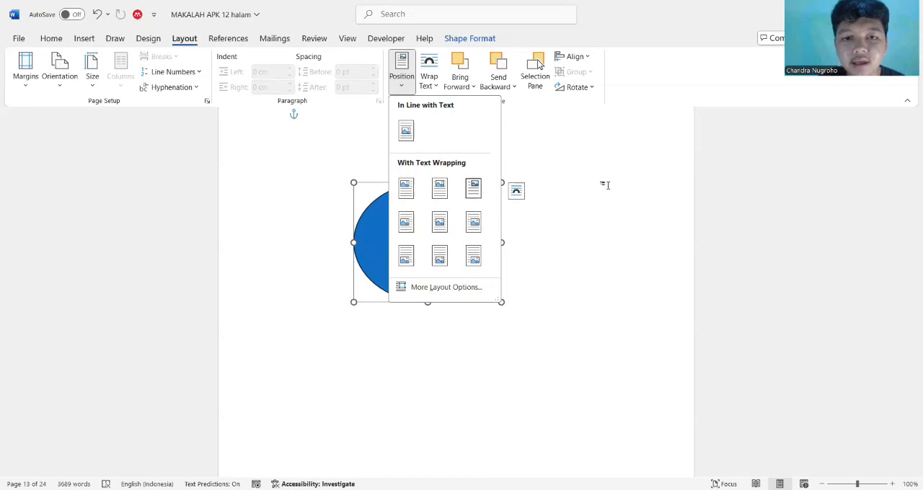
scroll(605, 185, down, 2)
scroll(606, 185, up, 5)
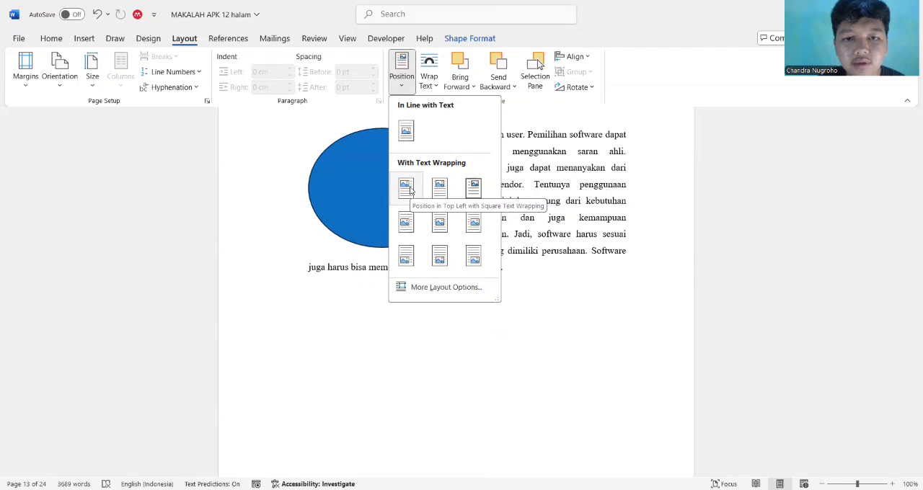
click(409, 188)
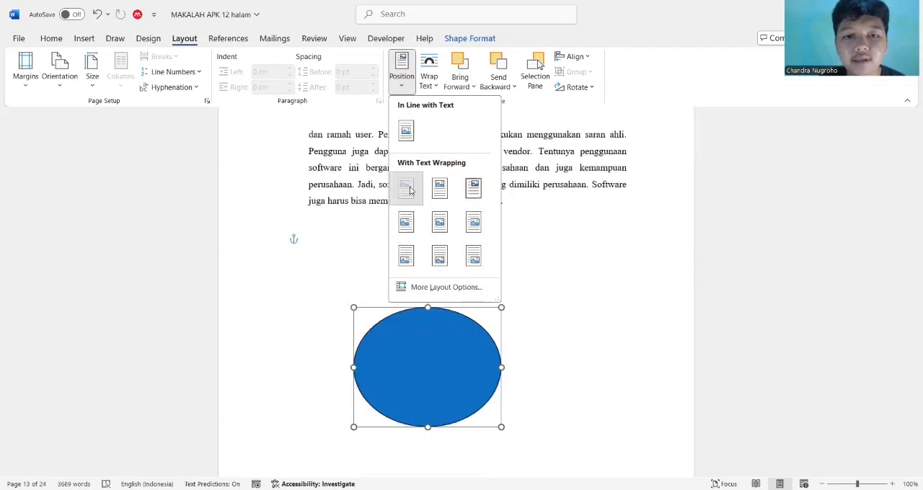
scroll(527, 261, down, 1)
scroll(527, 261, up, 2)
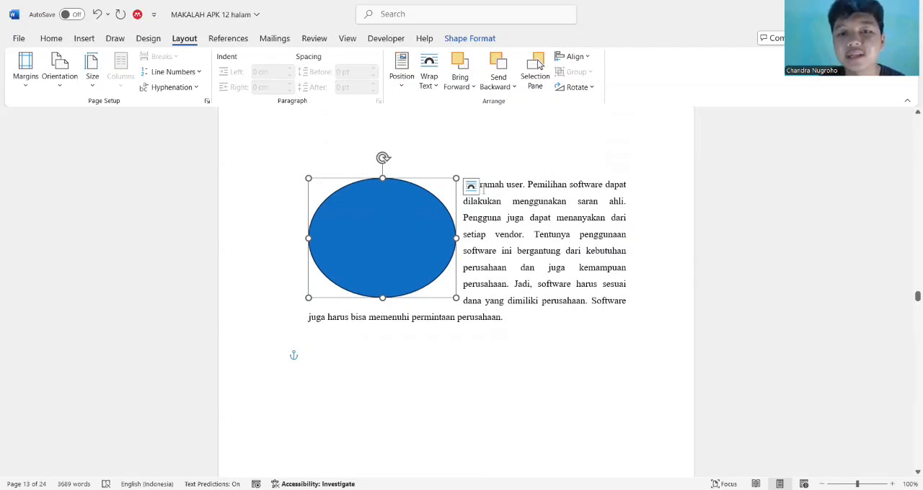
Position the oval in the top center of the page with square text wrapping
click(406, 83)
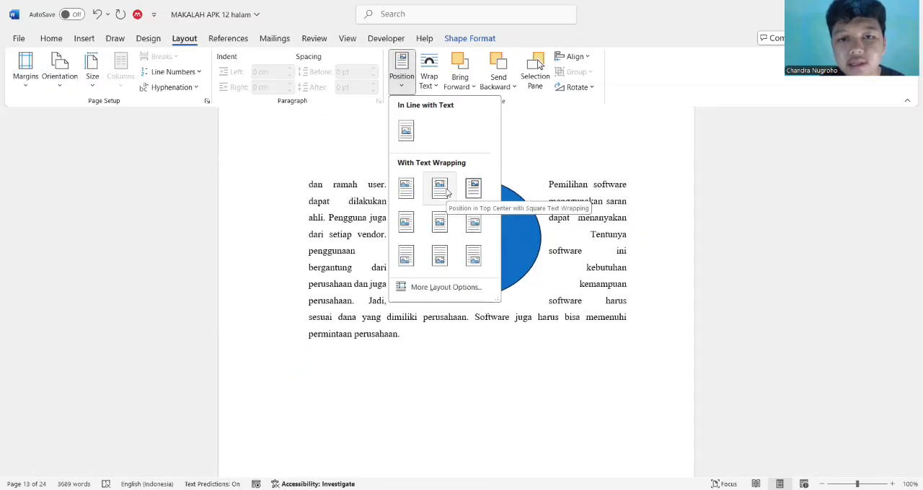
click(447, 191)
click(403, 77)
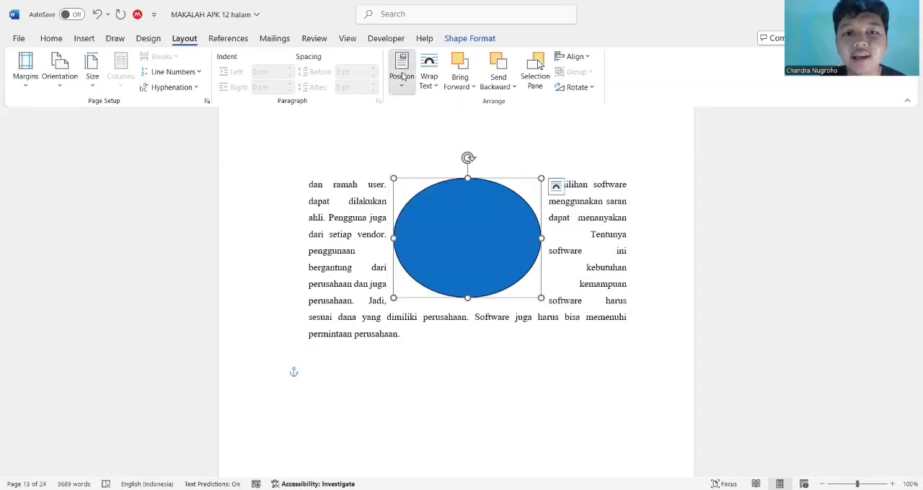
click(402, 76)
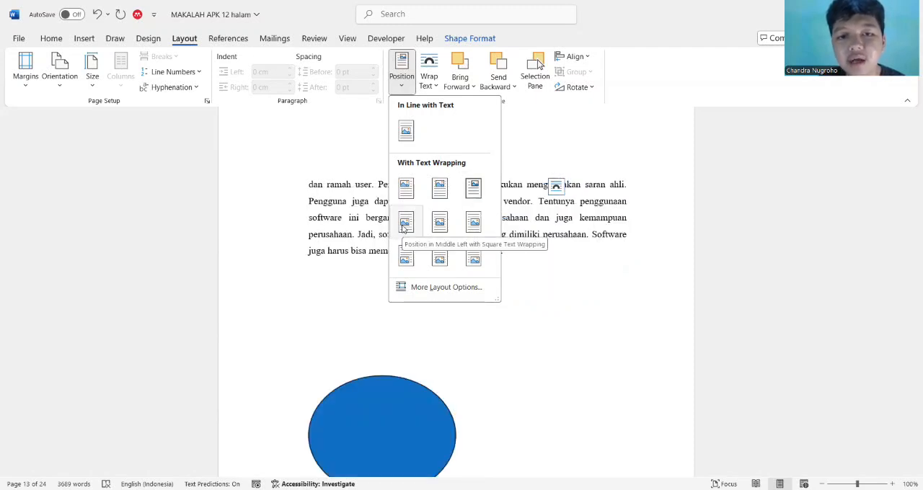
click(583, 145)
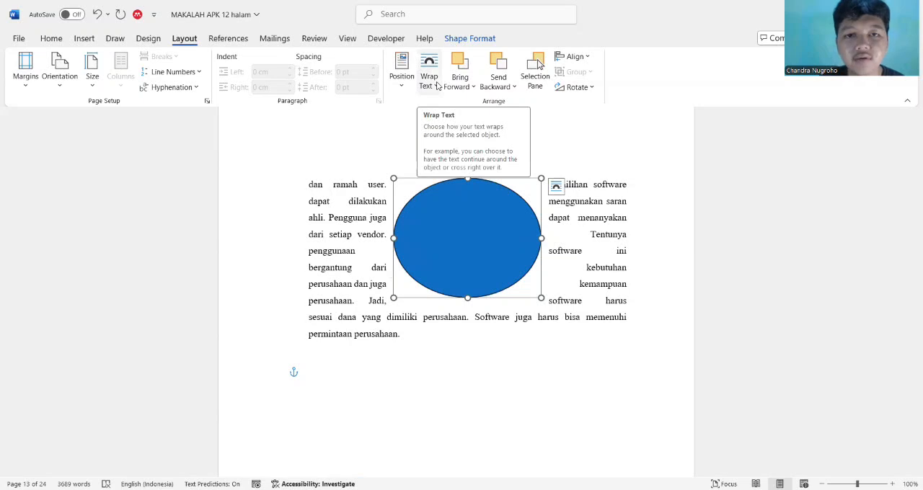
Set the oval's text wrapping to Top and Bottom and deselect the shape
click(431, 66)
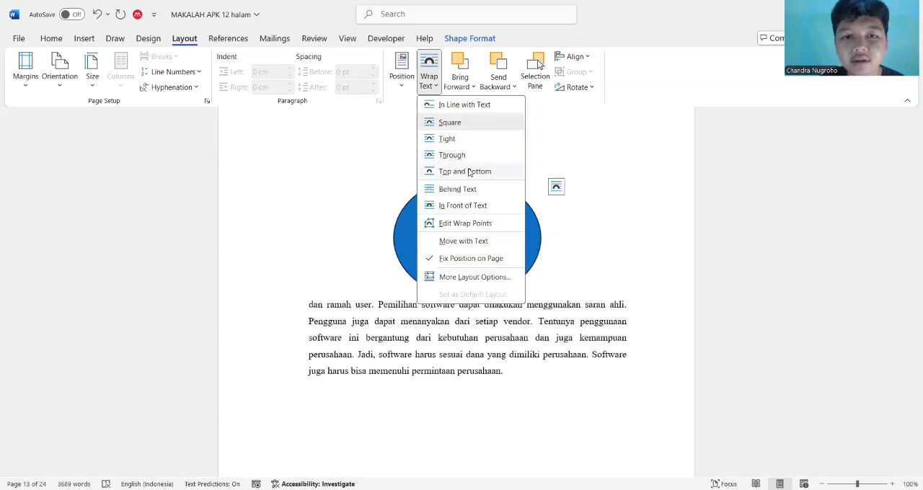
click(469, 172)
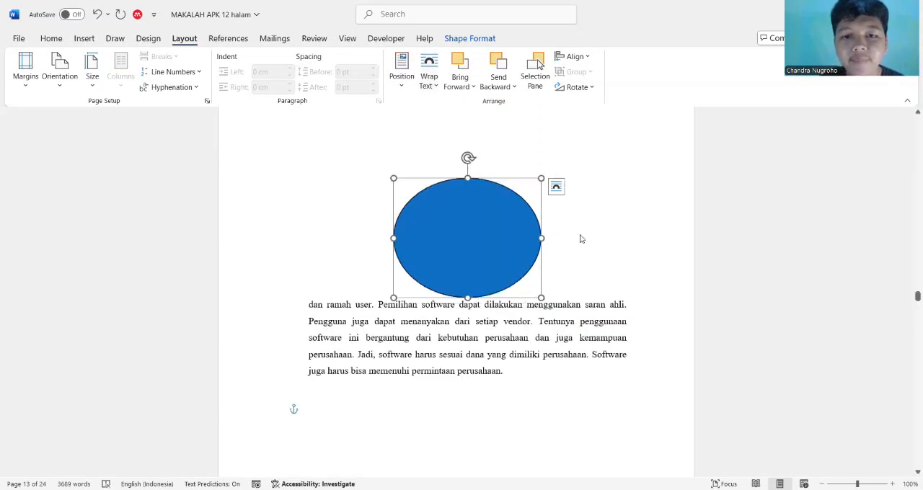
click(583, 247)
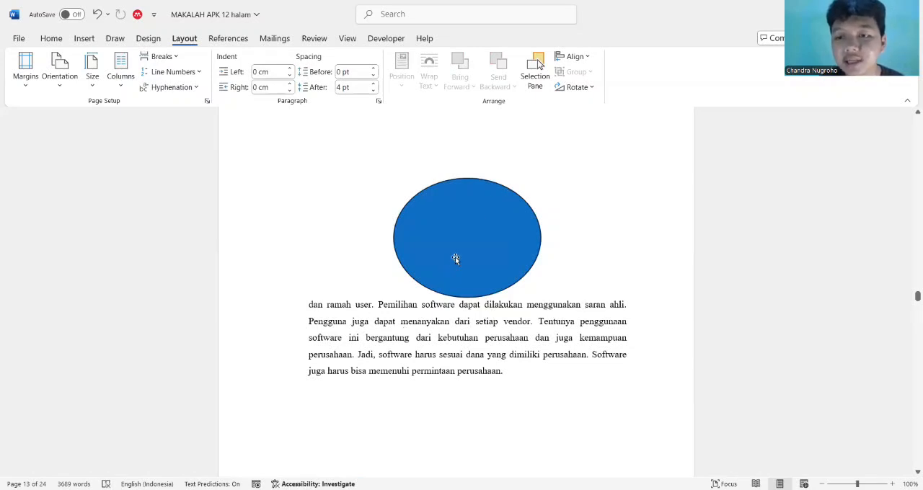
Set the oval's text wrapping to Tight and deselect the shape
click(470, 229)
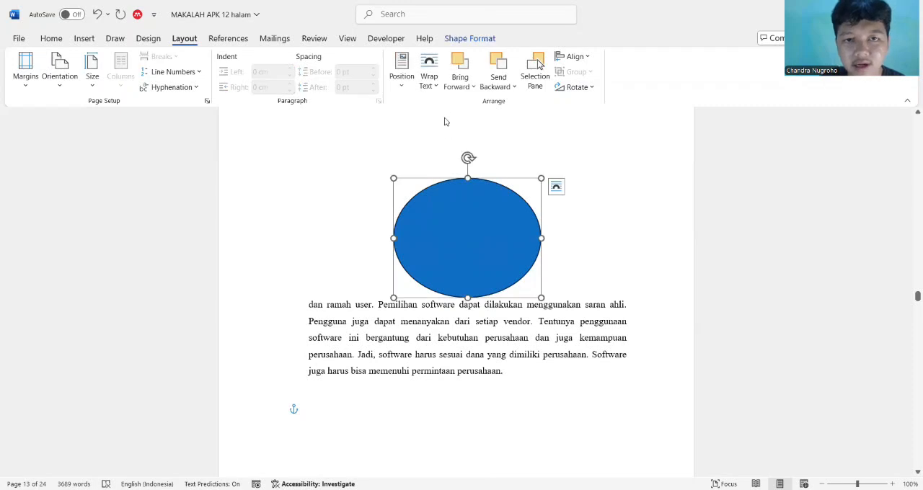
click(429, 79)
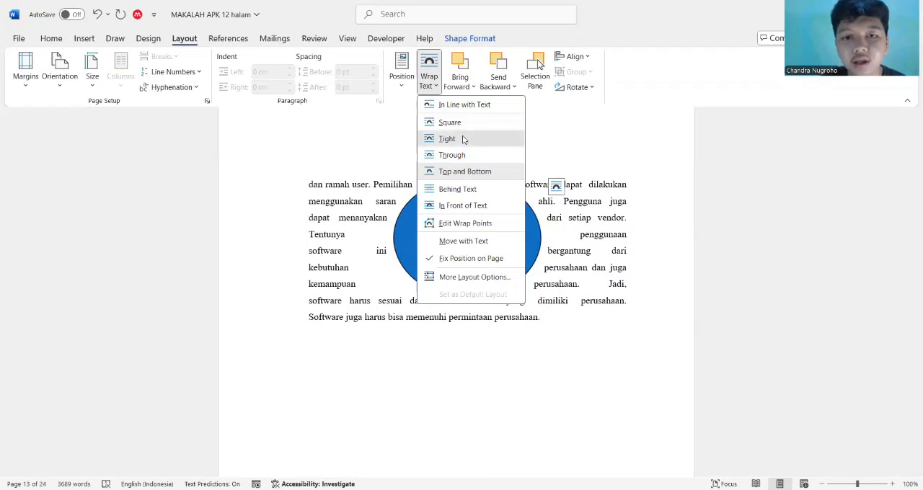
click(462, 140)
click(545, 157)
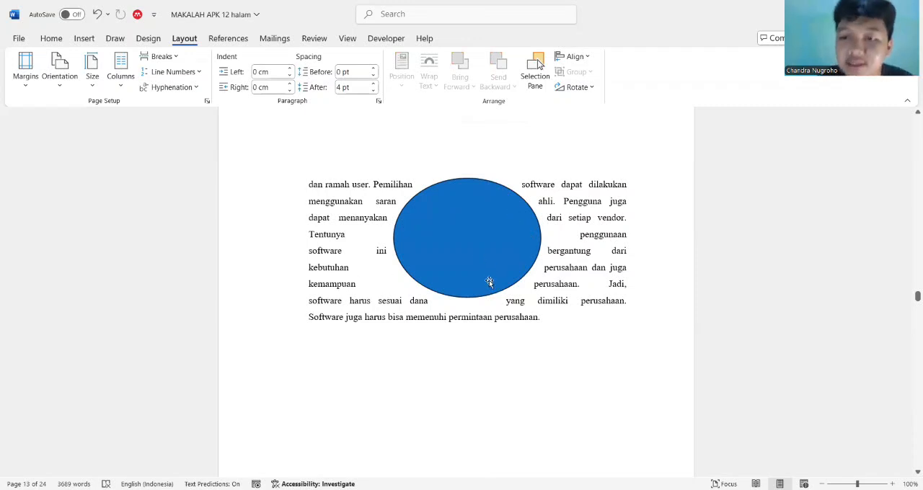
Bring the oval forward one level in the stacking order
click(483, 222)
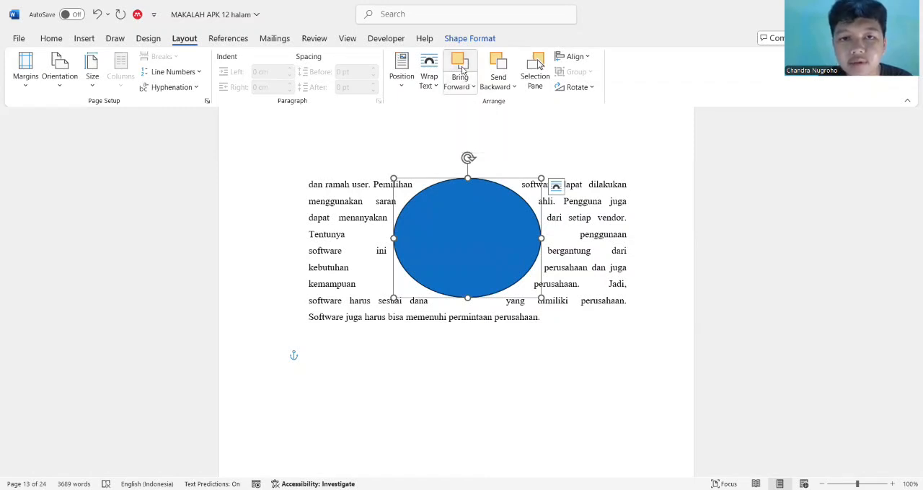
click(462, 75)
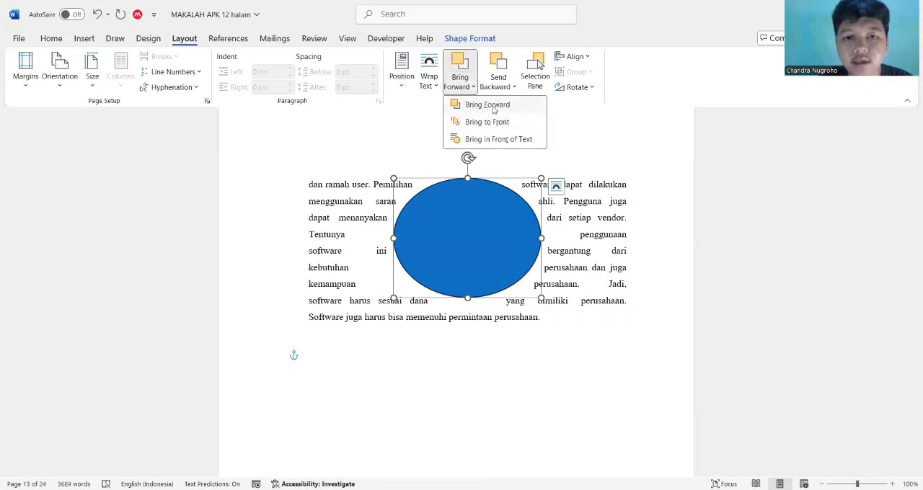
click(494, 109)
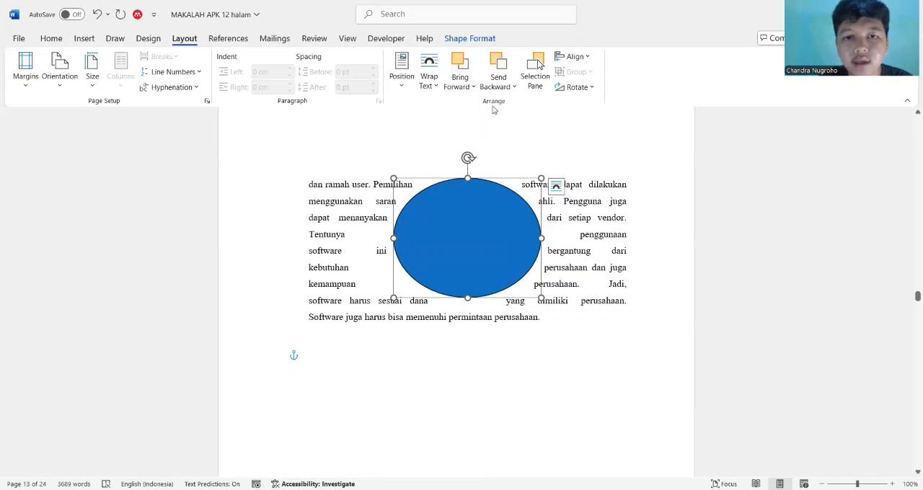
Bring the oval to the front of the stacking order and in front of the text
click(463, 80)
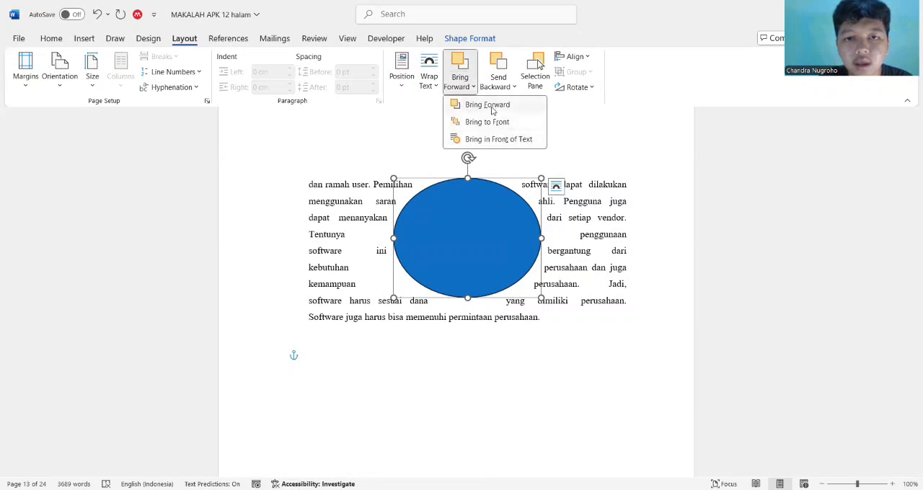
click(495, 124)
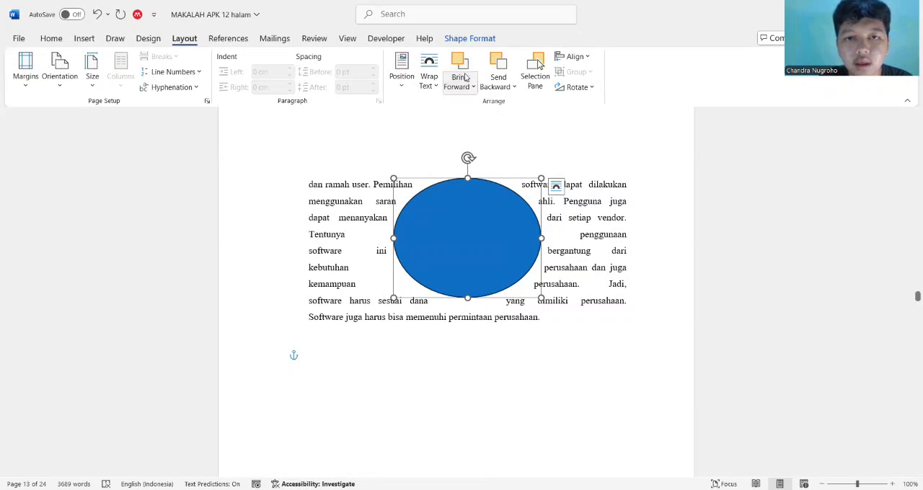
click(463, 85)
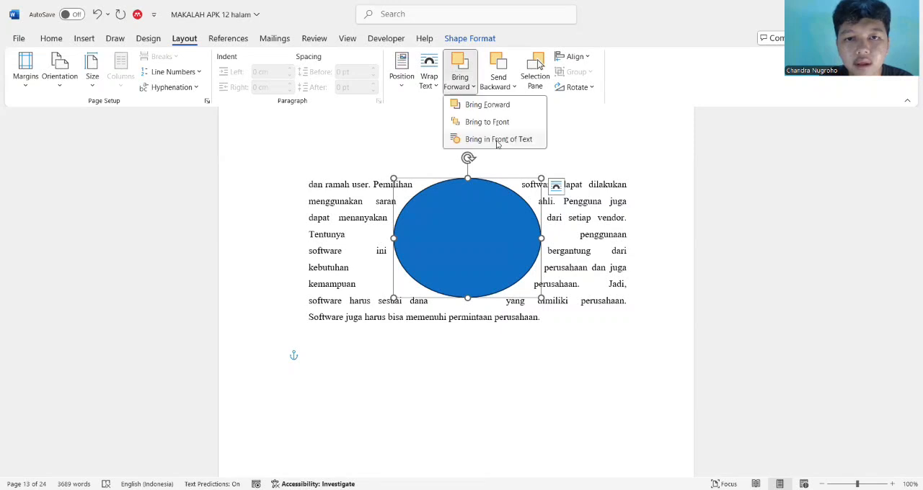
click(497, 141)
Send the oval backward in the stacking order and display the list of the document's objects
scroll(497, 144, up, 2)
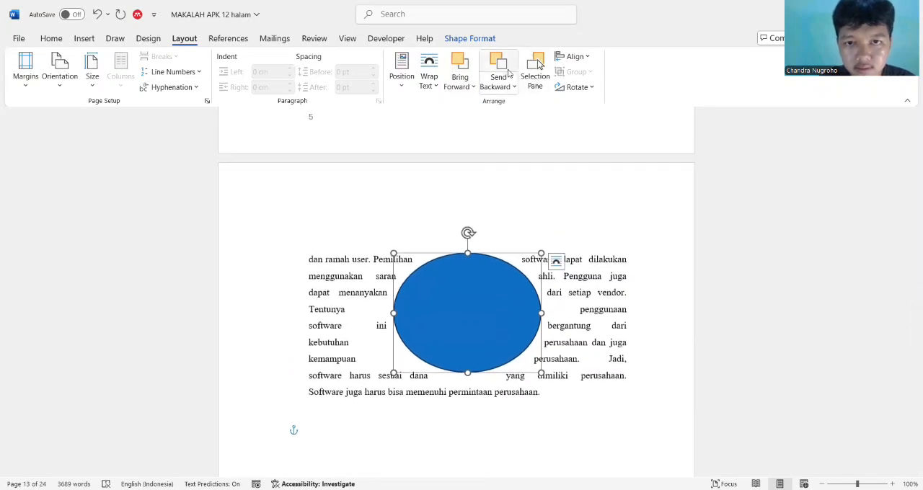
click(505, 70)
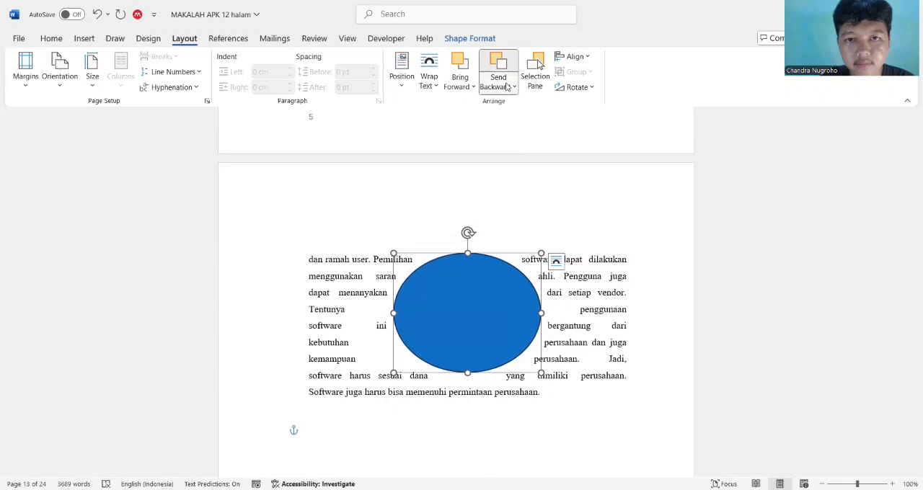
click(530, 124)
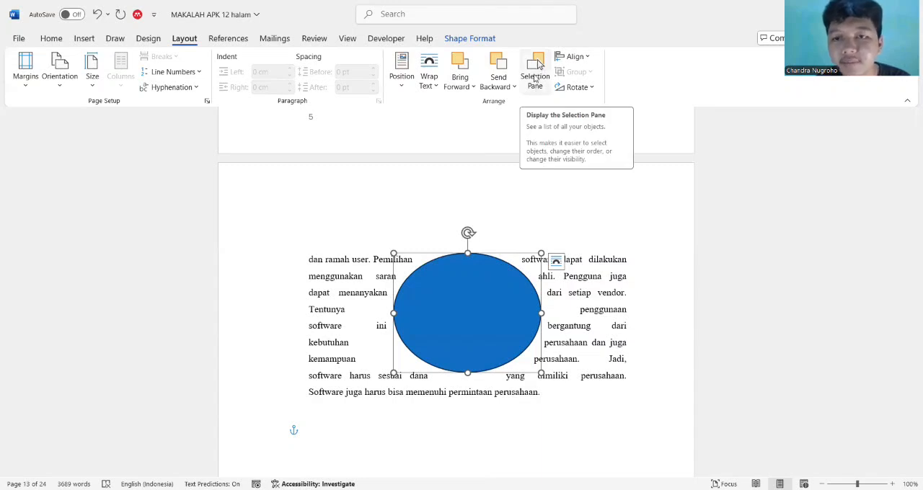
click(536, 78)
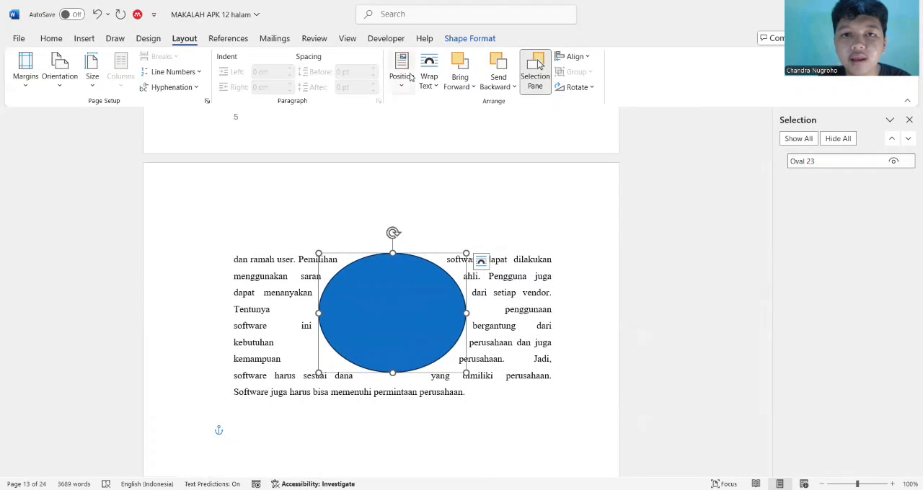
Draw a rectangle in the blank area below the paragraph, deselect it, and return to the layout and arranging tools
click(51, 39)
click(89, 42)
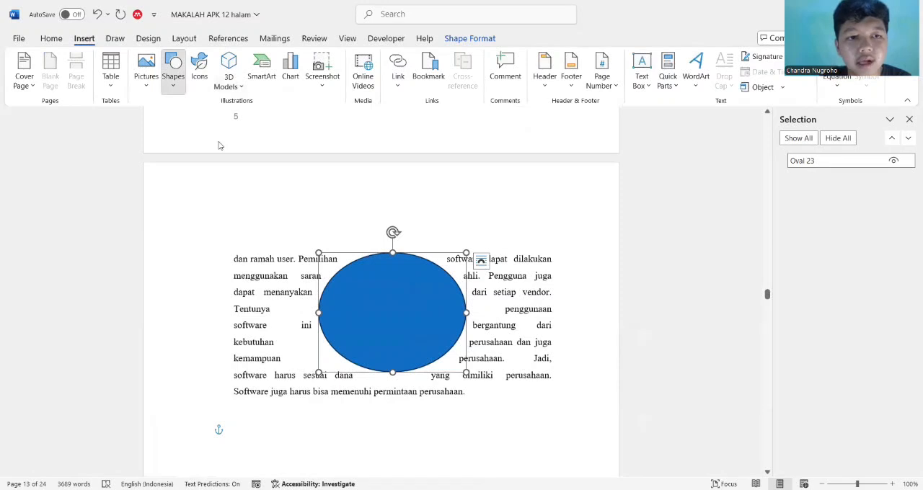
click(173, 70)
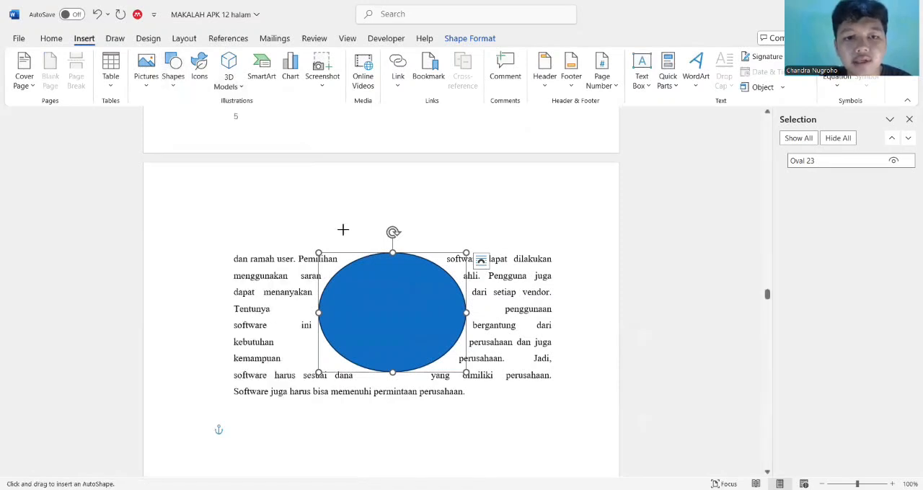
scroll(338, 231, down, 5)
click(308, 248)
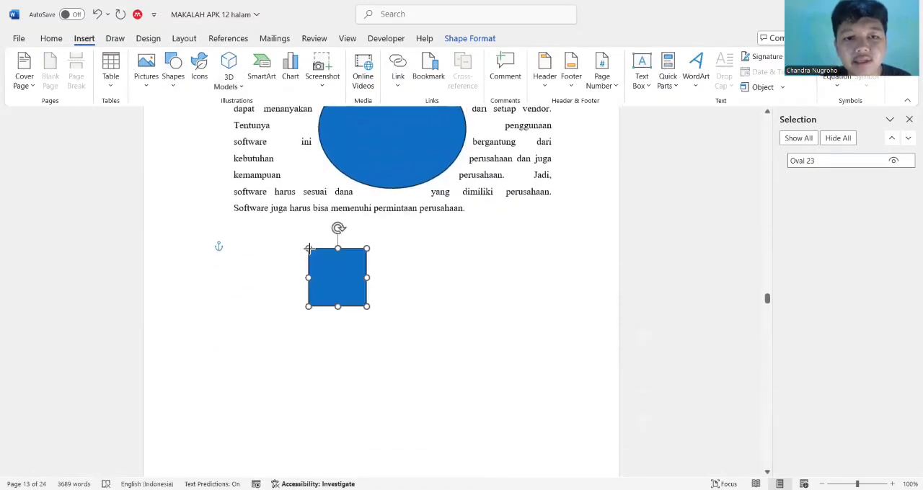
drag(451, 374, 453, 374)
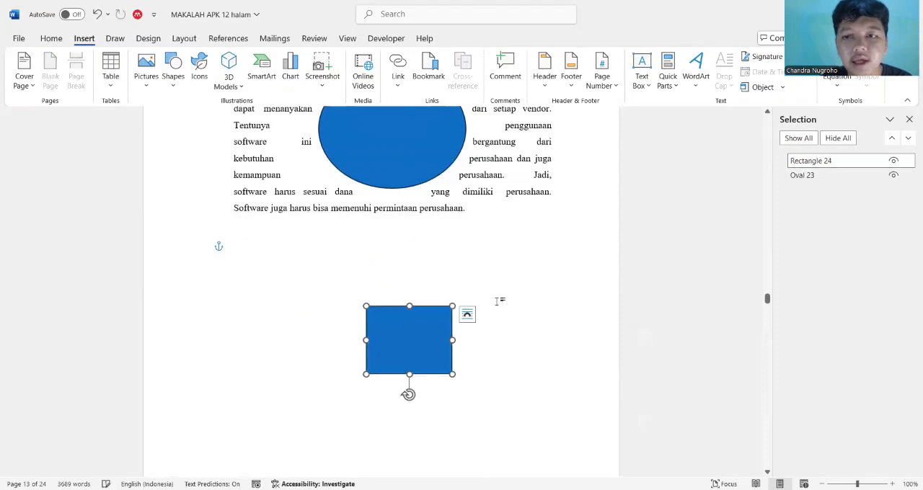
click(498, 300)
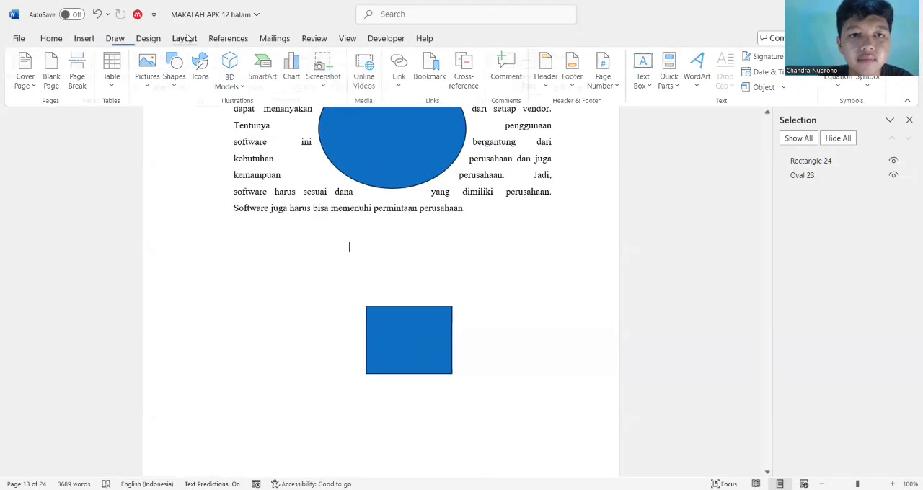
click(185, 38)
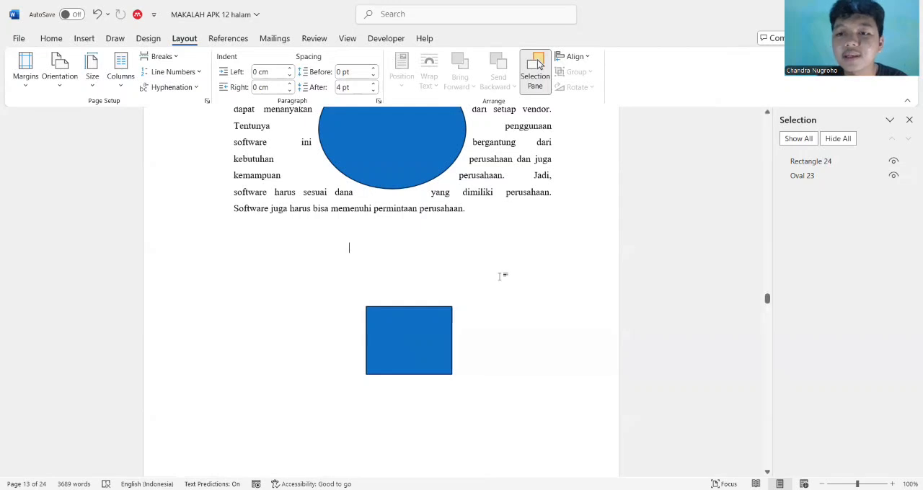
scroll(504, 252, up, 3)
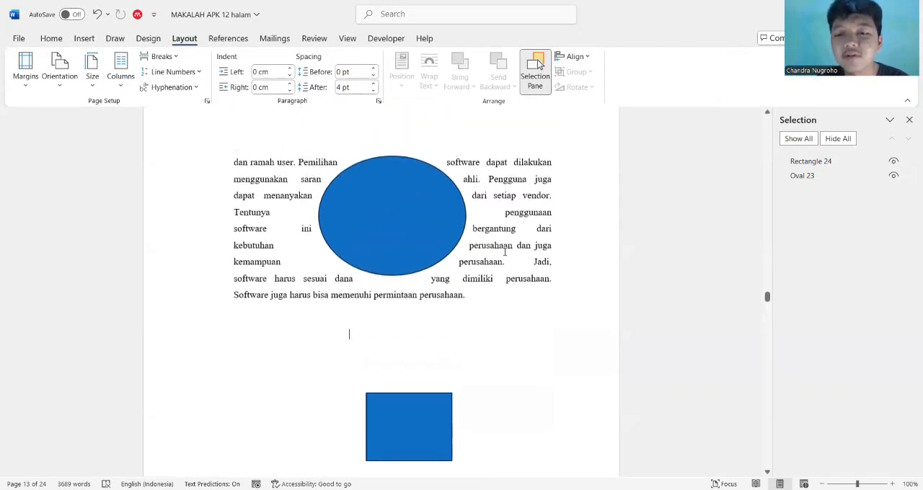